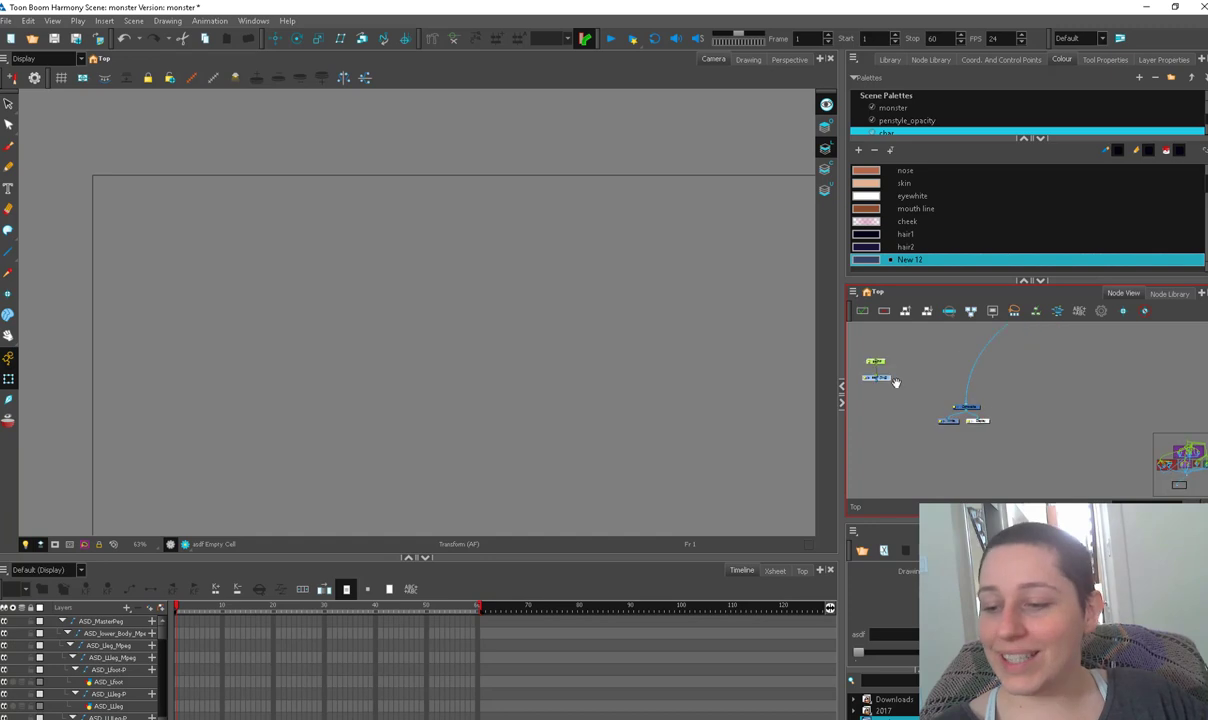
Connect the asdf drawing's peg and drawing branch to the main composite, select the drawing and activate the Brush tool
{"action": "left_click_drag", "start_coordinate": [901, 399], "coordinate": [985, 420]}
{"action": "left_click", "coordinate": [905, 394]}
{"action": "left_click", "coordinate": [905, 234]}
{"action": "left_click", "coordinate": [8, 146]}
Add a new colour swatch to the default palette and set it to yellow
{"action": "left_click", "coordinate": [1063, 77]}
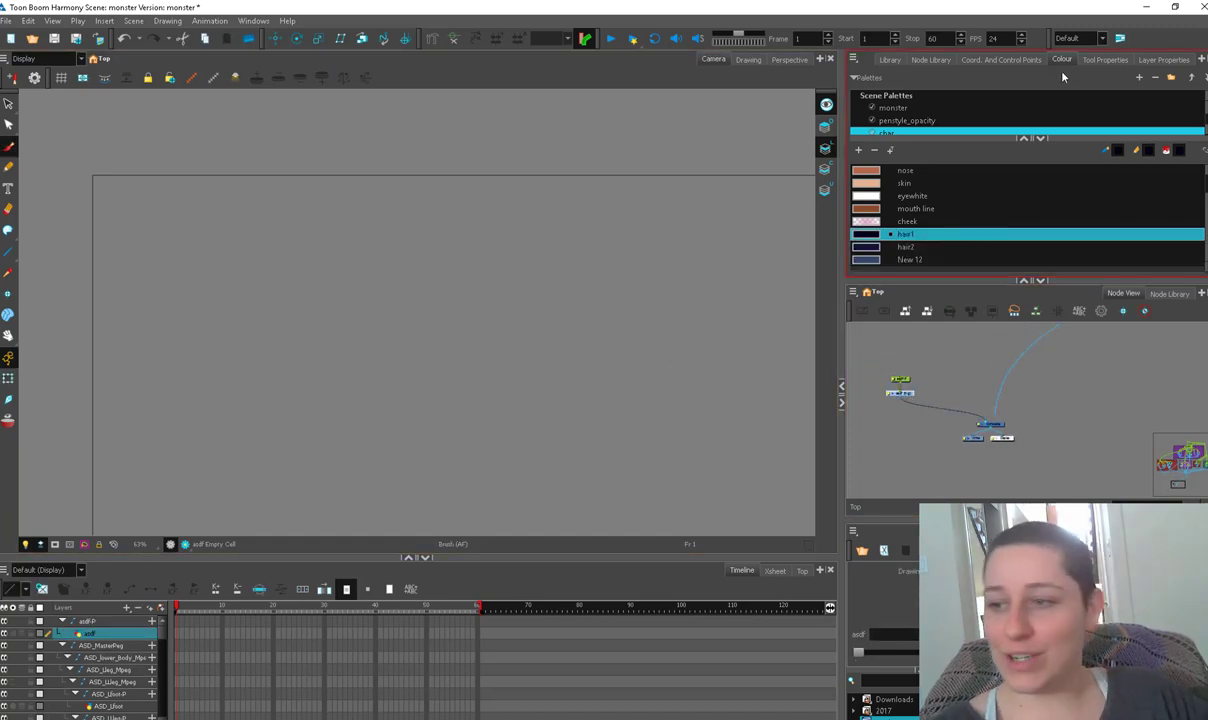
{"action": "left_click", "coordinate": [855, 60]}
{"action": "left_click", "coordinate": [990, 233]}
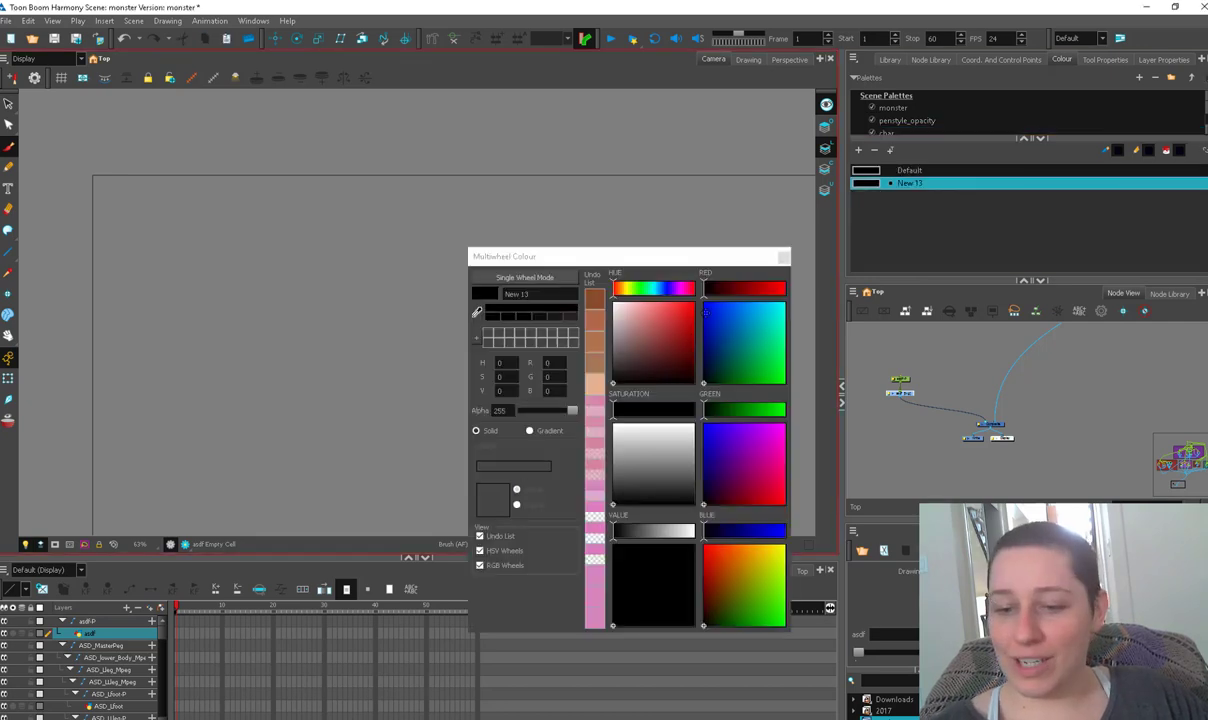
{"action": "left_click", "coordinate": [624, 288]}
{"action": "left_click", "coordinate": [671, 307]}
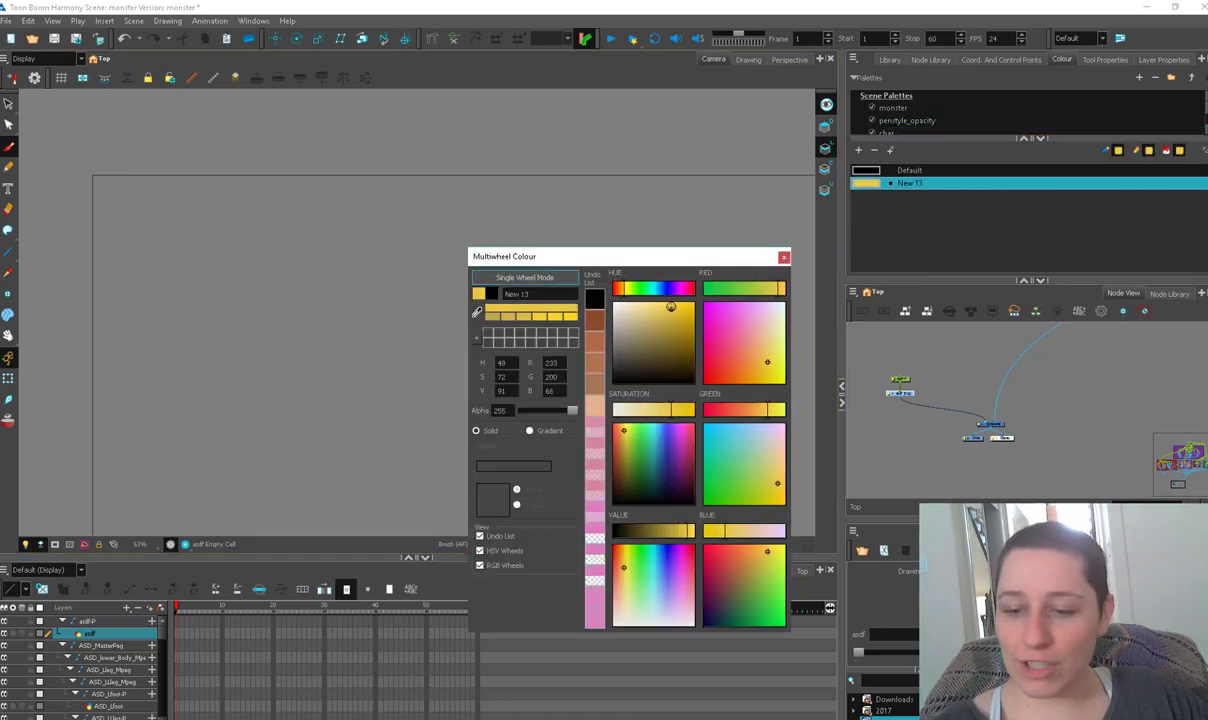
{"action": "left_click", "coordinate": [783, 257]}
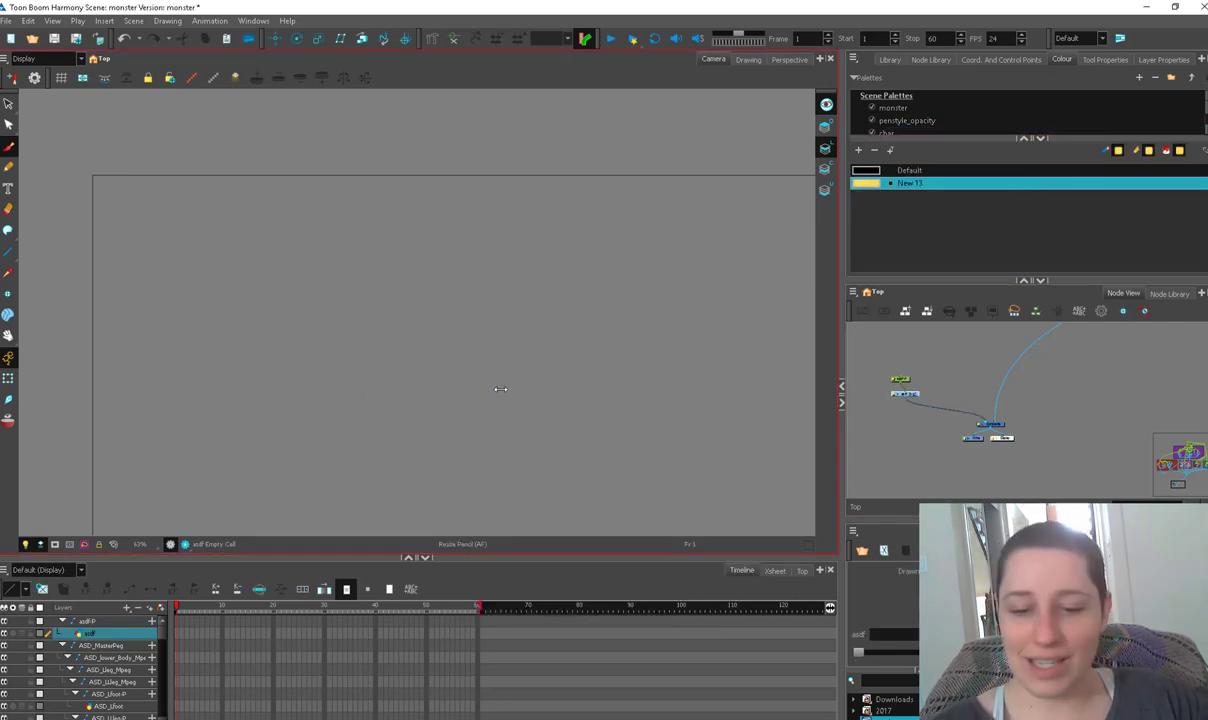
Paint a tall filled yellow oval in the lower middle of the asdf drawing
{"action": "left_click_drag", "start_coordinate": [504, 453], "coordinate": [466, 399]}
{"action": "mouse_move", "coordinate": [420, 300]}
{"action": "left_mouse_down"}
{"action": "mouse_move", "coordinate": [399, 454]}
{"action": "mouse_move", "coordinate": [392, 318]}
{"action": "mouse_move", "coordinate": [436, 426]}
{"action": "mouse_move", "coordinate": [362, 458]}
{"action": "left_mouse_up"}
Add two more empty copies of the oval's drawing and peg, both connected to the main composite
{"action": "left_click", "coordinate": [938, 363]}
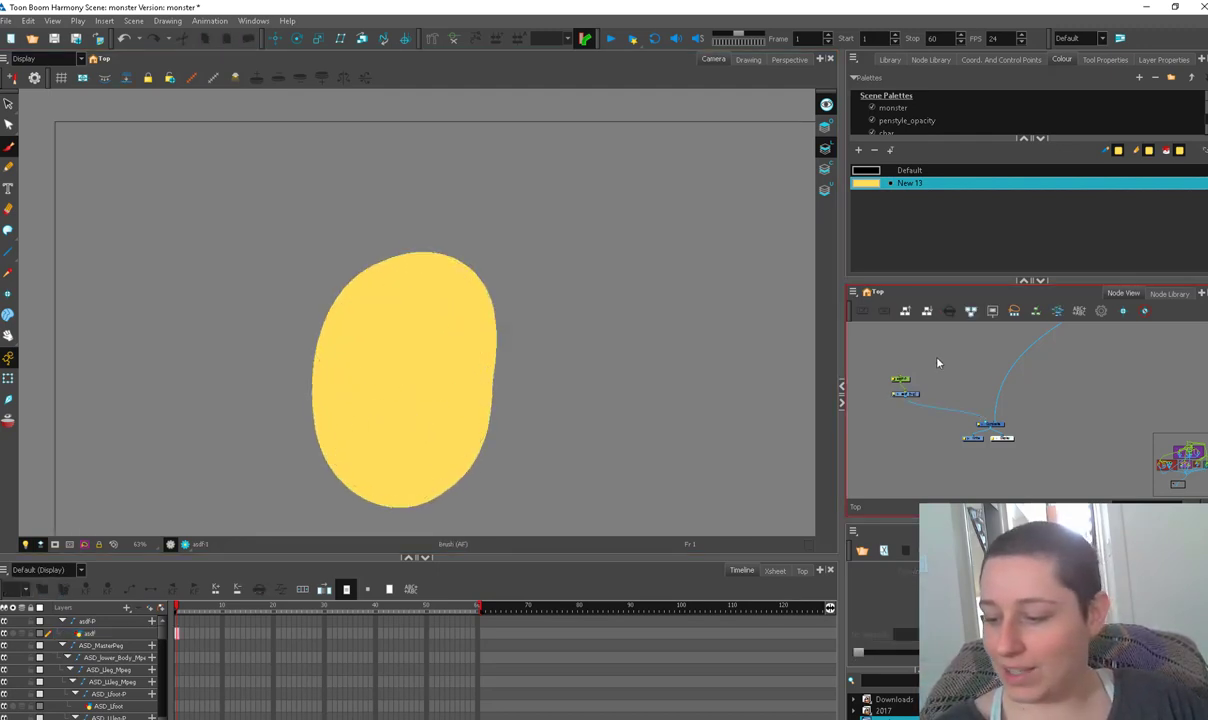
{"action": "left_click", "coordinate": [948, 551]}
{"action": "left_click", "coordinate": [953, 410]}
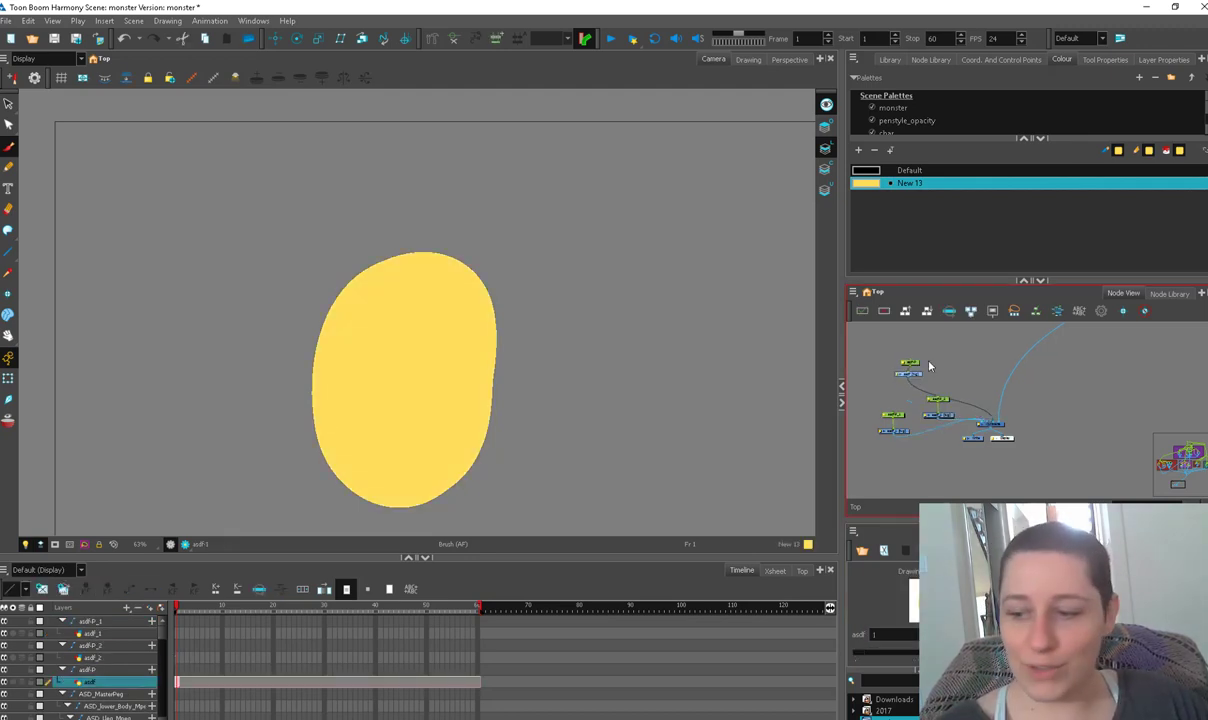
Select the asdf_1 drawing and add a green colour swatch to the palette
{"action": "left_click", "coordinate": [275, 370]}
{"action": "left_click_drag", "start_coordinate": [328, 414], "coordinate": [280, 410]}
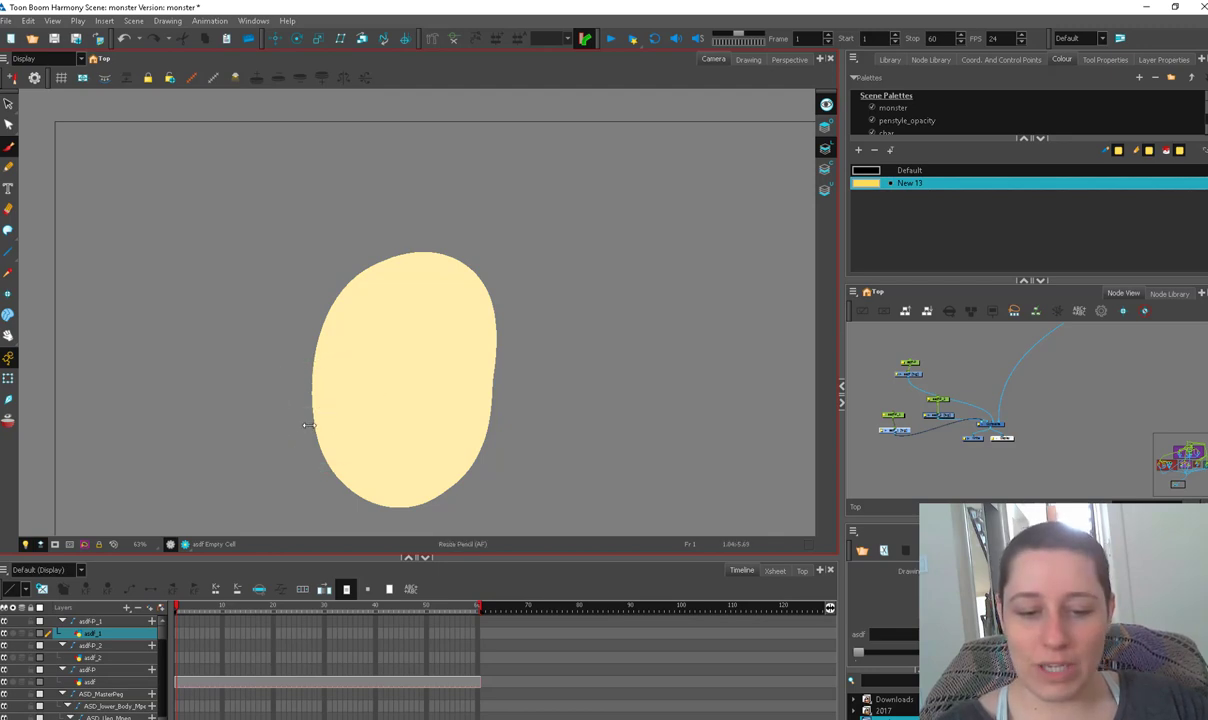
{"action": "left_click", "coordinate": [858, 150]}
{"action": "double_click", "coordinate": [870, 196]}
{"action": "left_click", "coordinate": [660, 296]}
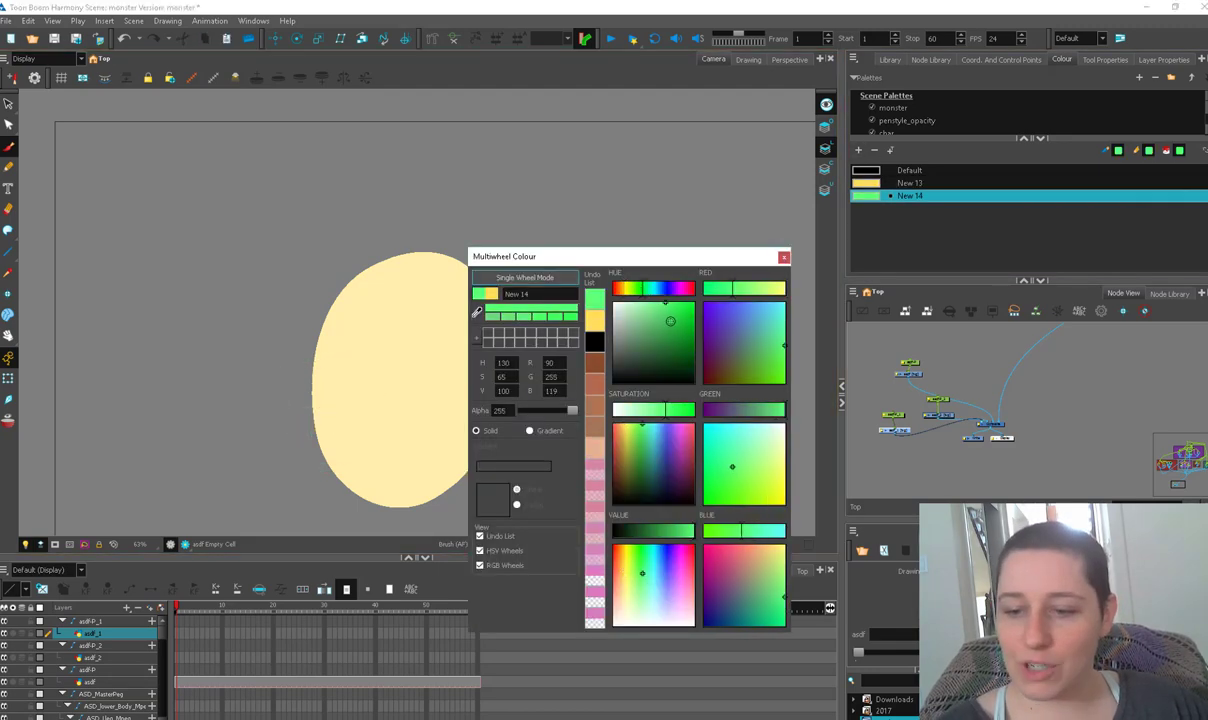
{"action": "left_click", "coordinate": [783, 257]}
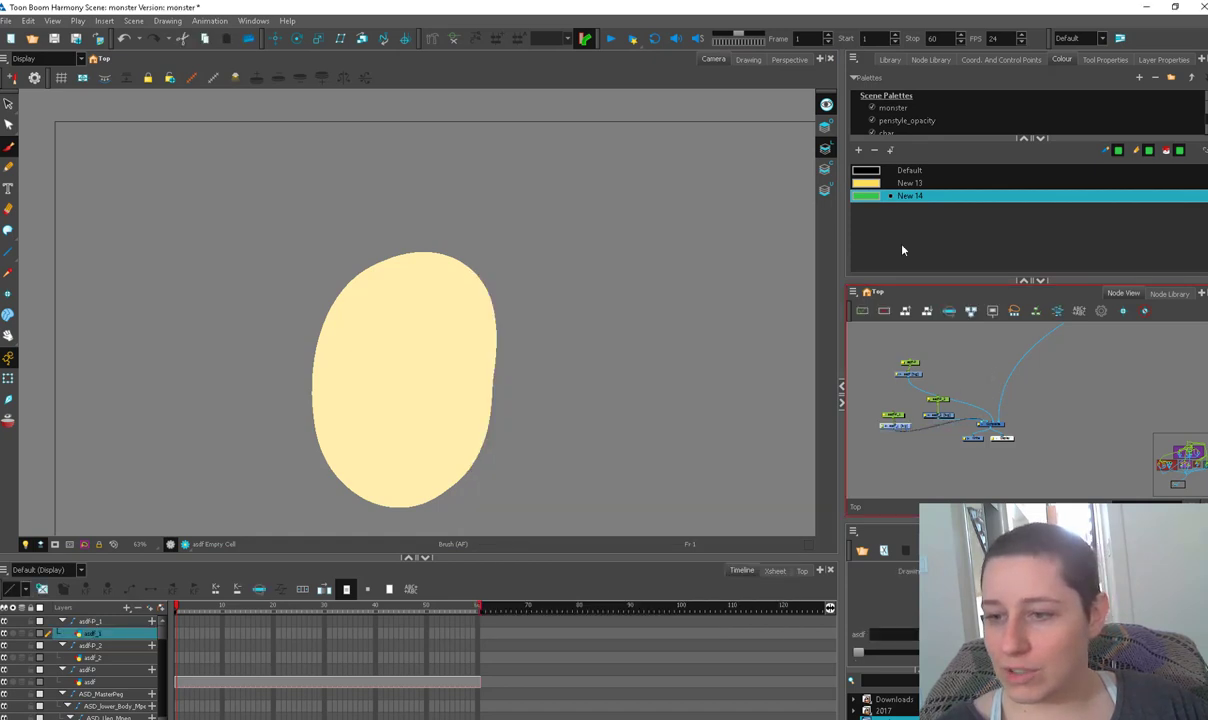
Draw and fill a long diagonal green strip with a wavy right edge over the oval's left side in asdf_1
{"action": "scroll", "coordinate": [483, 214], "scroll_direction": "down", "scroll_amount": 3}
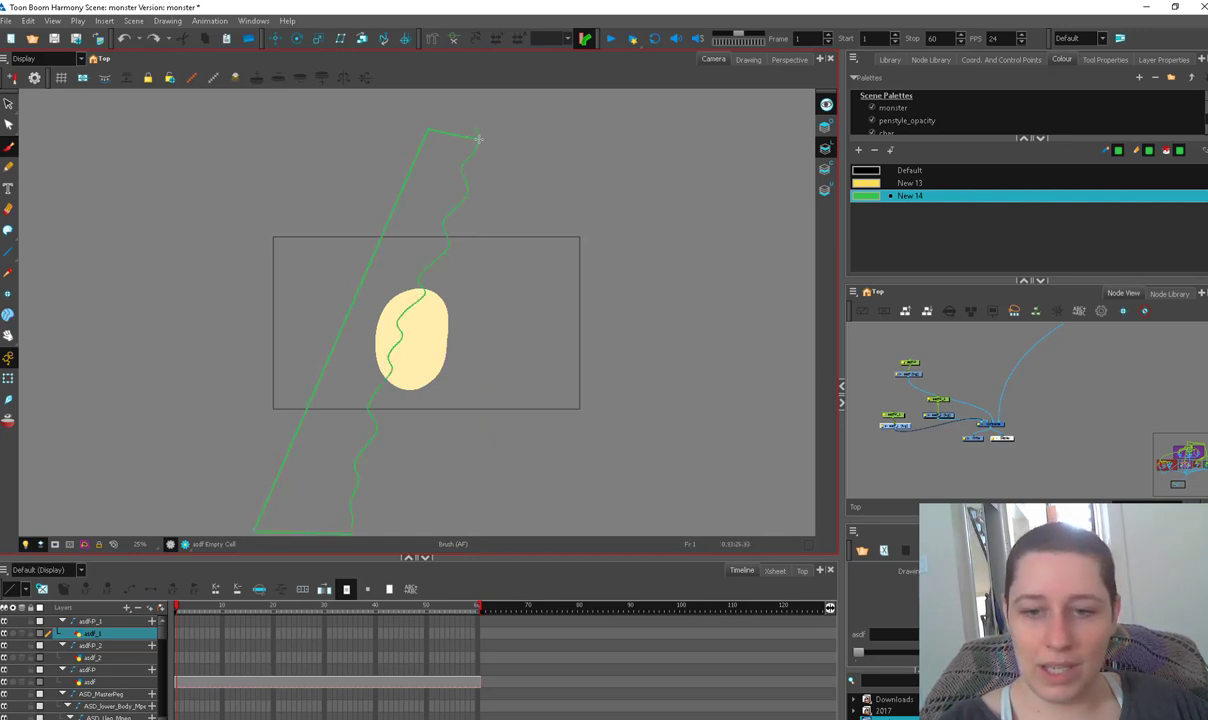
{"action": "left_click_drag", "start_coordinate": [479, 139], "coordinate": [481, 136]}
{"action": "left_click", "coordinate": [414, 222]}
Copy the green strip from asdf_1 into the asdf_2 drawing
{"action": "key", "text": "alt+s"}
{"action": "key", "text": "ctrl+a"}
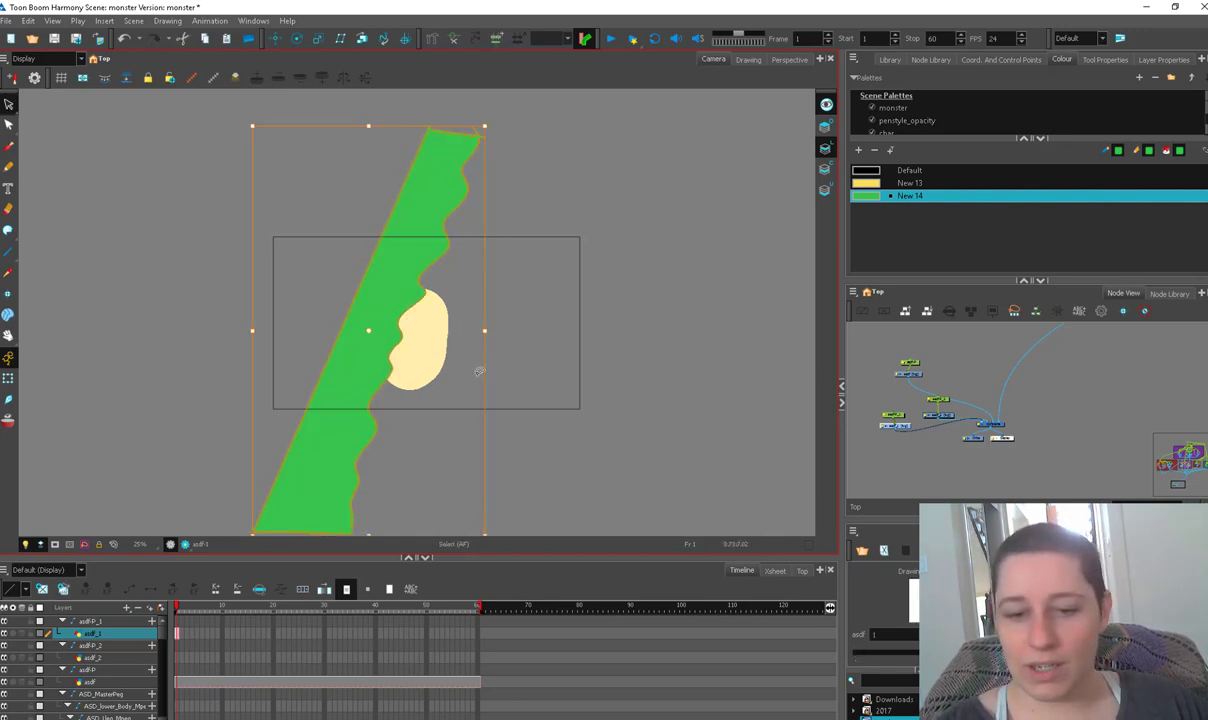
{"action": "left_click", "coordinate": [943, 416]}
{"action": "key", "text": "ctrl+v"}
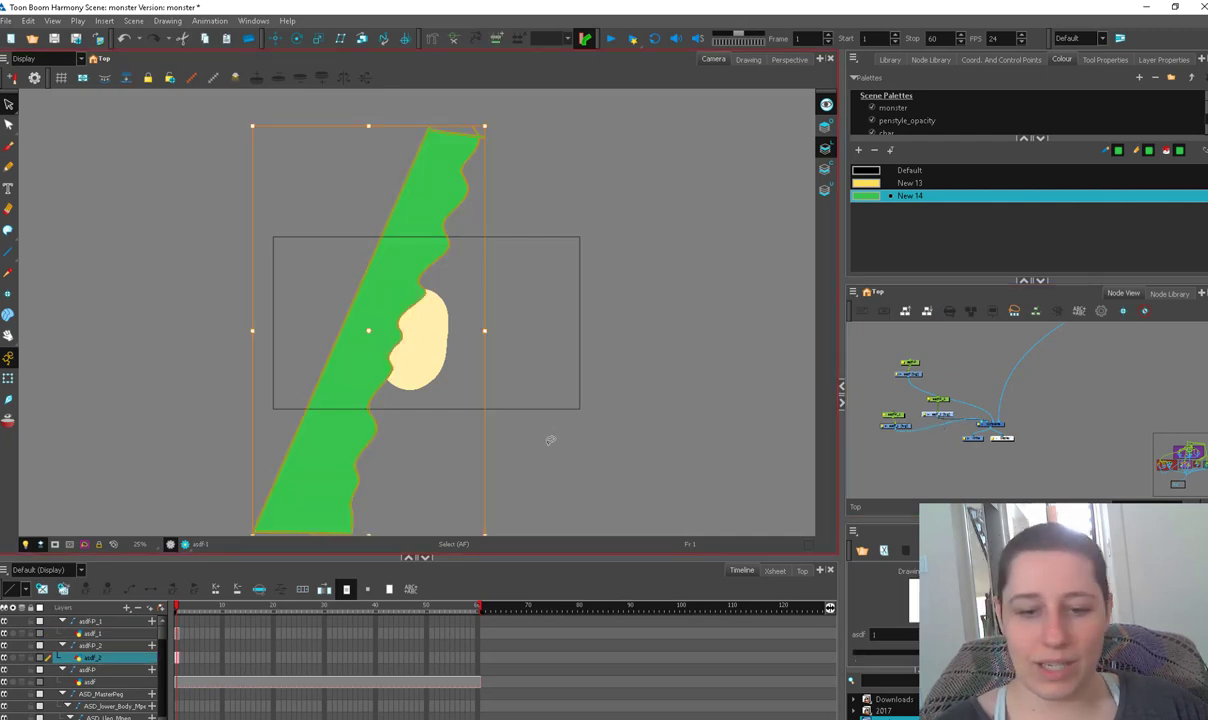
Flip the asdf_2 strip horizontally and move it over the oval's right side so it mirrors the first strip
{"action": "key", "text": "4"}
{"action": "left_click", "coordinate": [9, 378]}
{"action": "left_click_drag", "start_coordinate": [405, 393], "coordinate": [424, 391]}
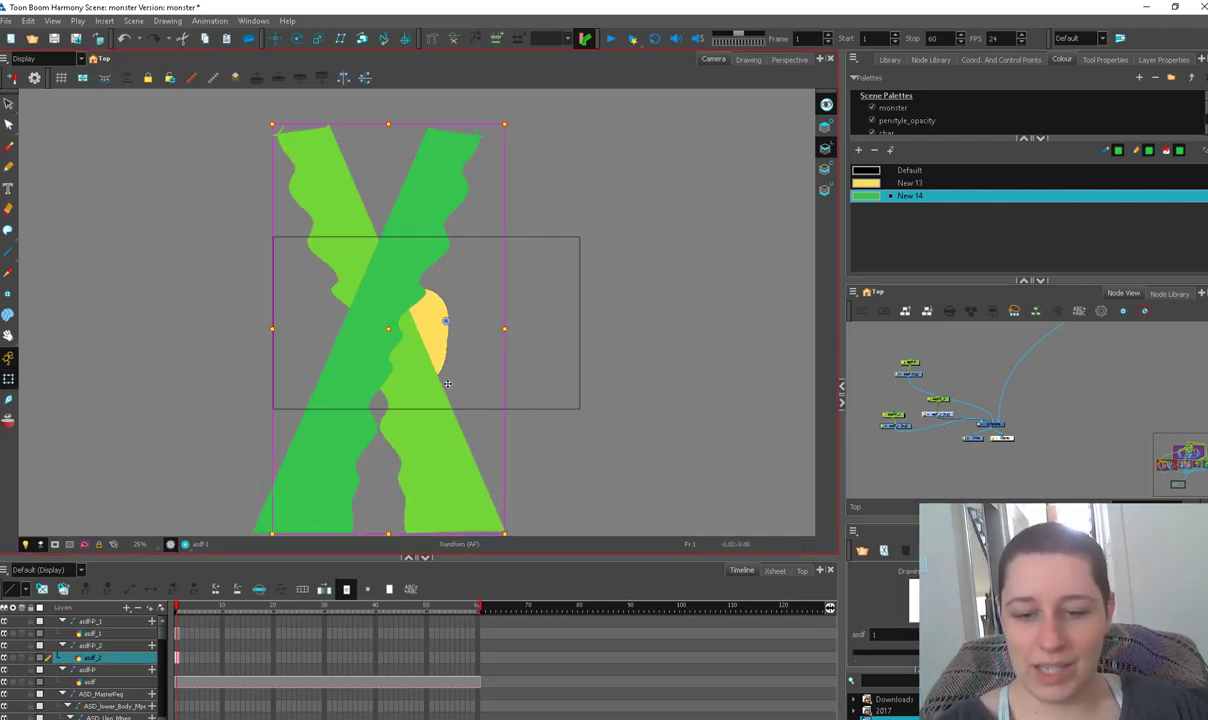
Rename both strip drawings and their pegs by replacing asdf with cutter
{"action": "left_click_drag", "start_coordinate": [990, 391], "coordinate": [1017, 392]}
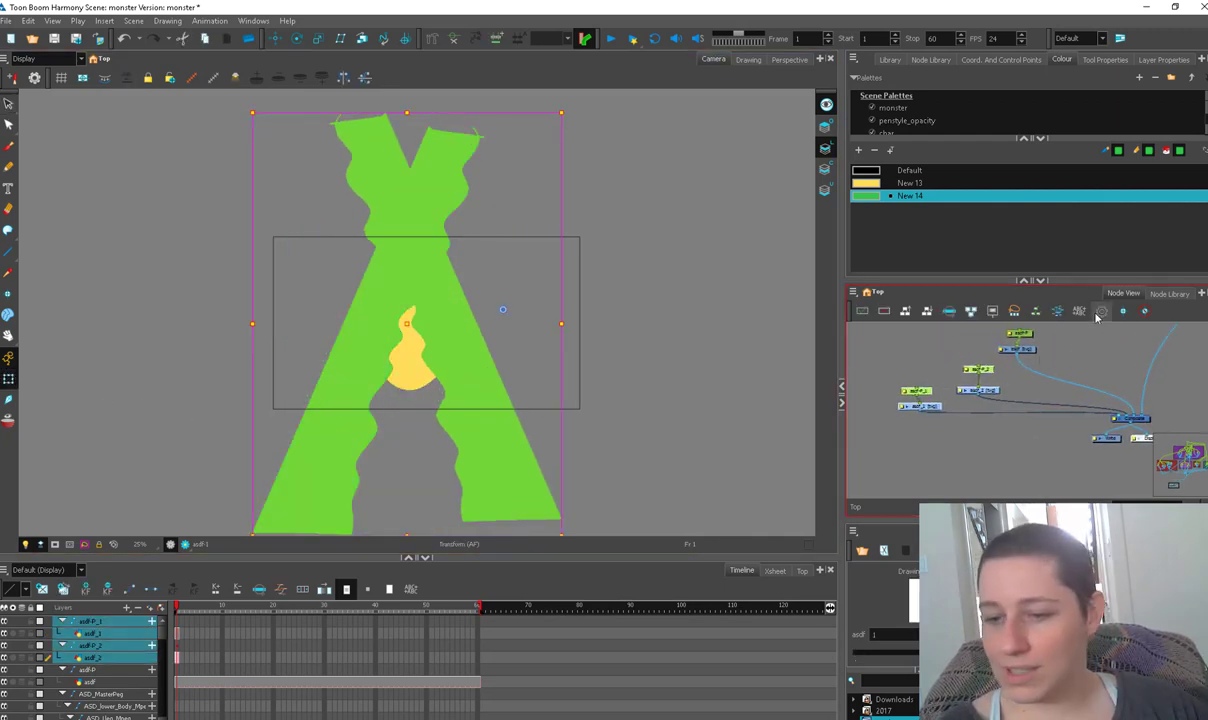
{"action": "left_click", "coordinate": [1101, 312]}
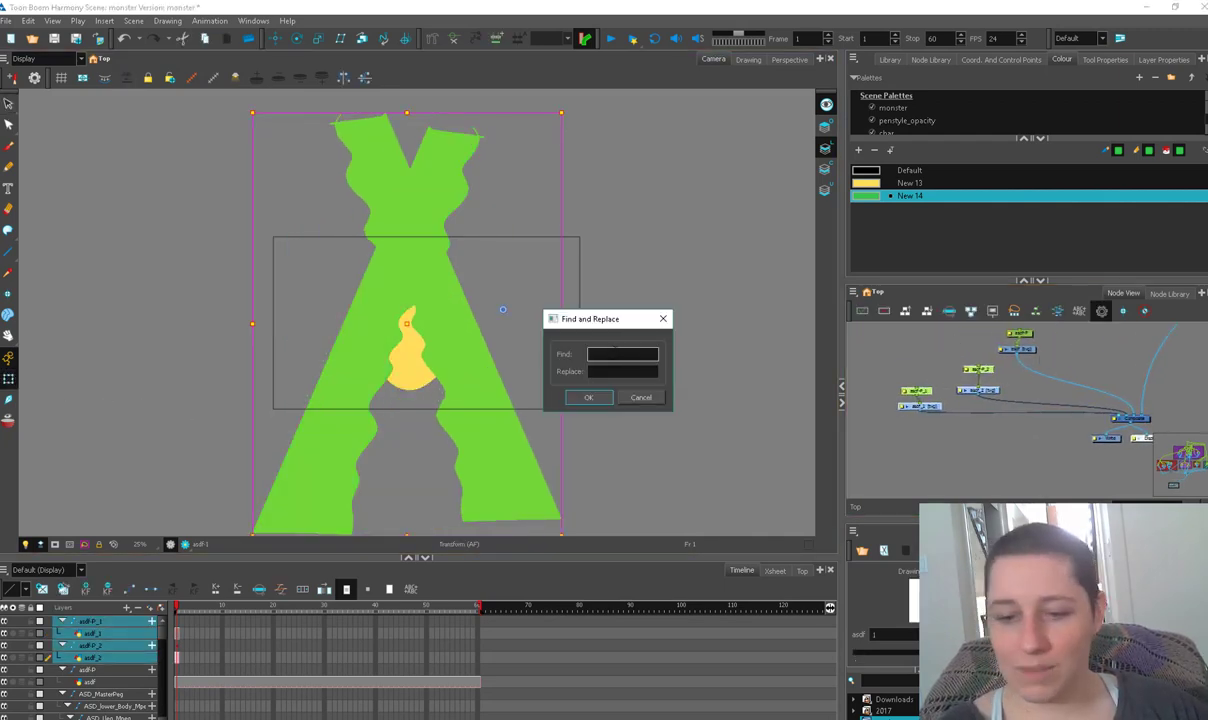
{"action": "key", "text": "Return"}
Add a composite for the two cutter drawings and route both through it into the main composite
{"action": "left_click_drag", "start_coordinate": [1108, 424], "coordinate": [1123, 421]}
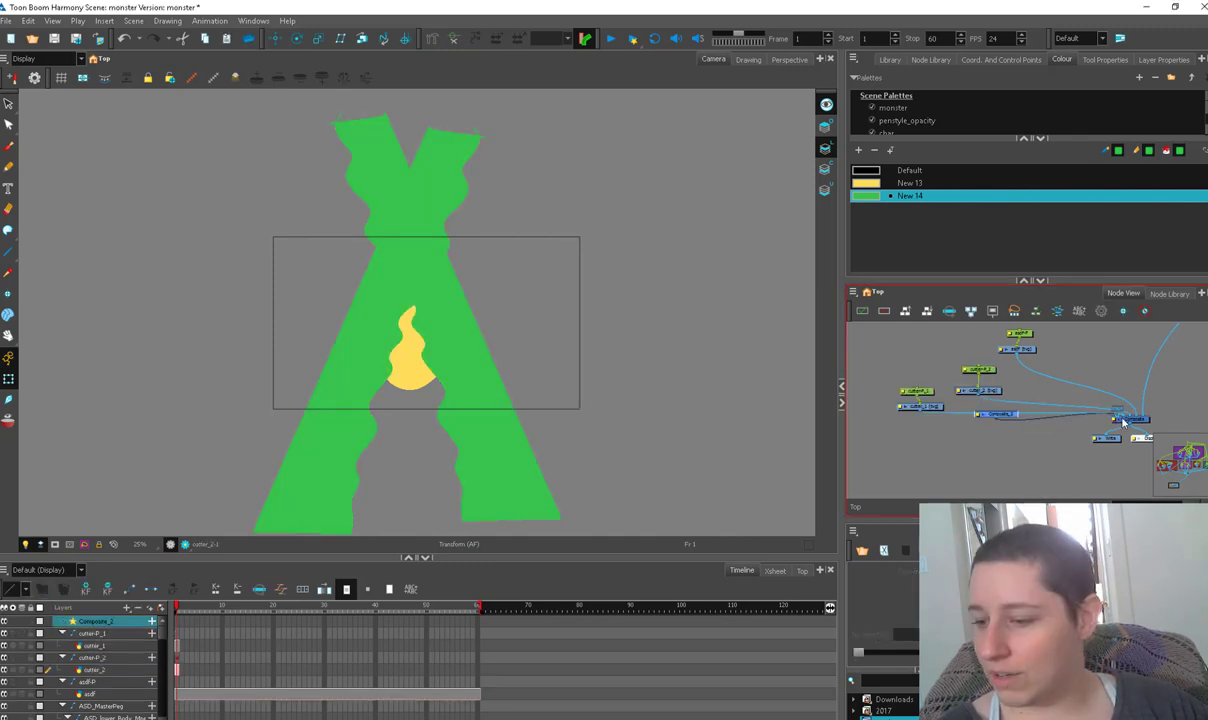
{"action": "left_click_drag", "start_coordinate": [1023, 409], "coordinate": [1127, 422]}
{"action": "left_click_drag", "start_coordinate": [1028, 408], "coordinate": [1003, 412]}
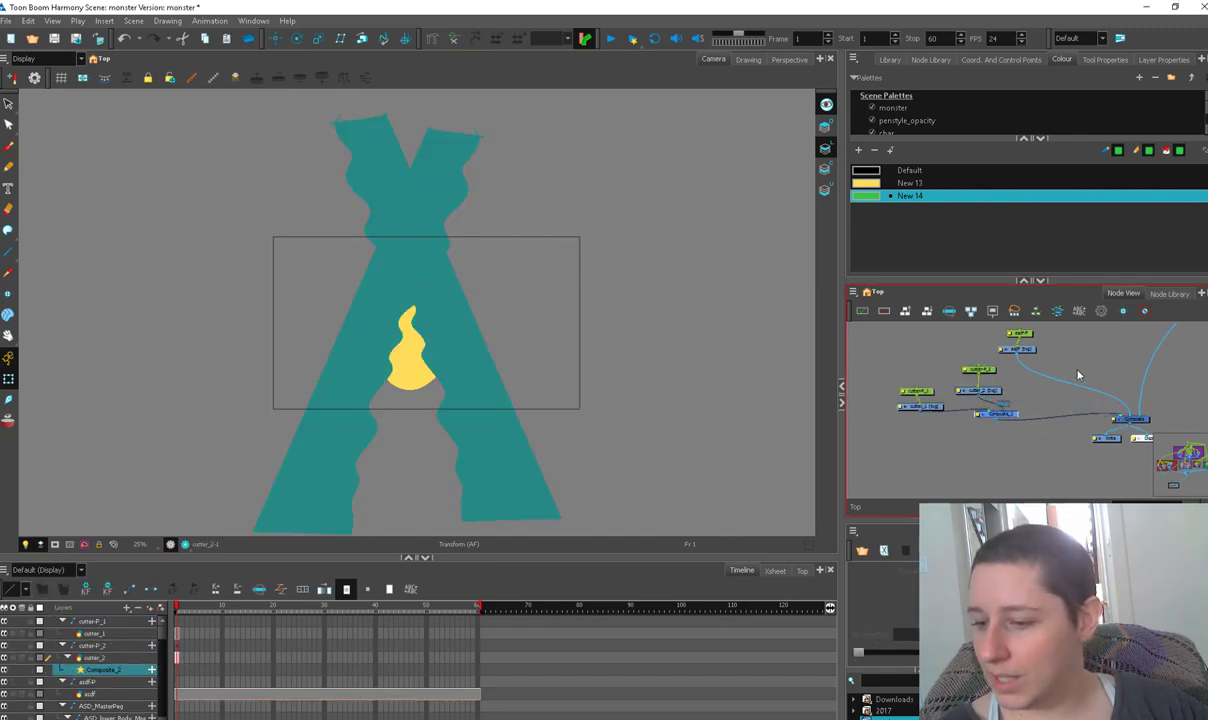
{"action": "left_click", "coordinate": [1090, 355]}
Extend the exposure of the cutter_1 and cutter_2 drawings to frame 60
{"action": "left_click", "coordinate": [478, 635]}
{"action": "key", "text": "F5"}
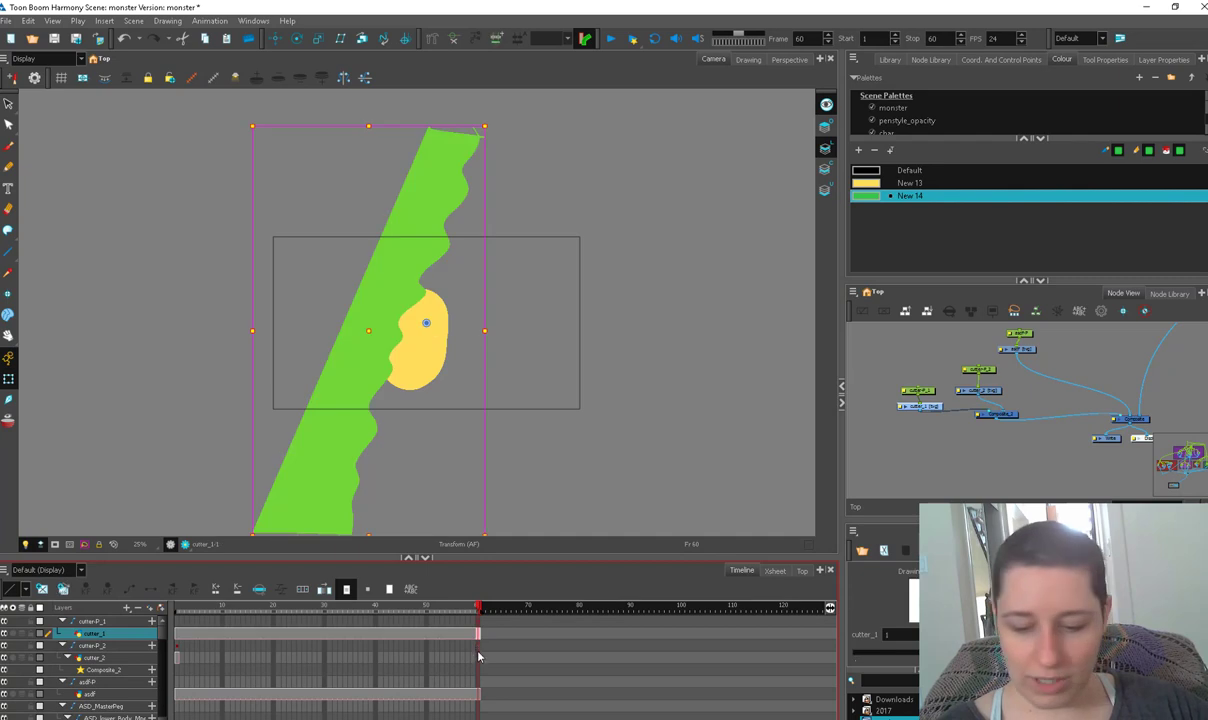
{"action": "left_click", "coordinate": [478, 659]}
{"action": "key", "text": "F5"}
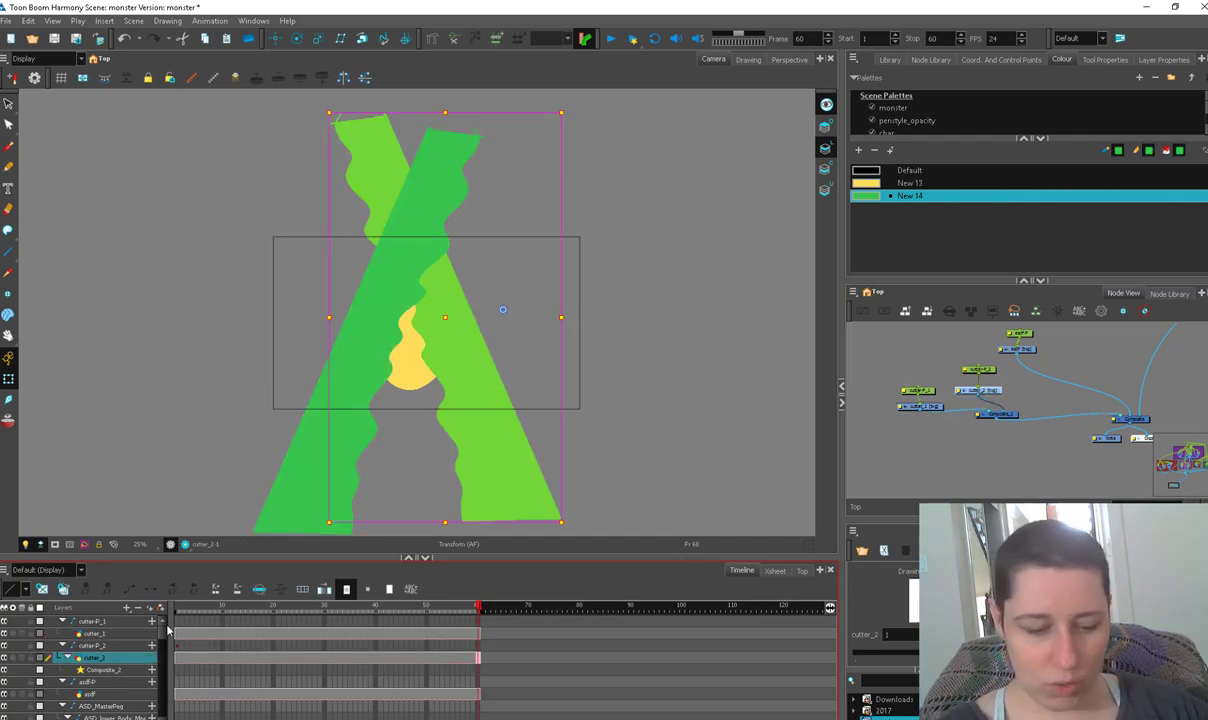
Keyframe both cutter pegs so the green strips slide upward over the oval between frame 1 and frame 60
{"action": "left_click", "coordinate": [982, 374]}
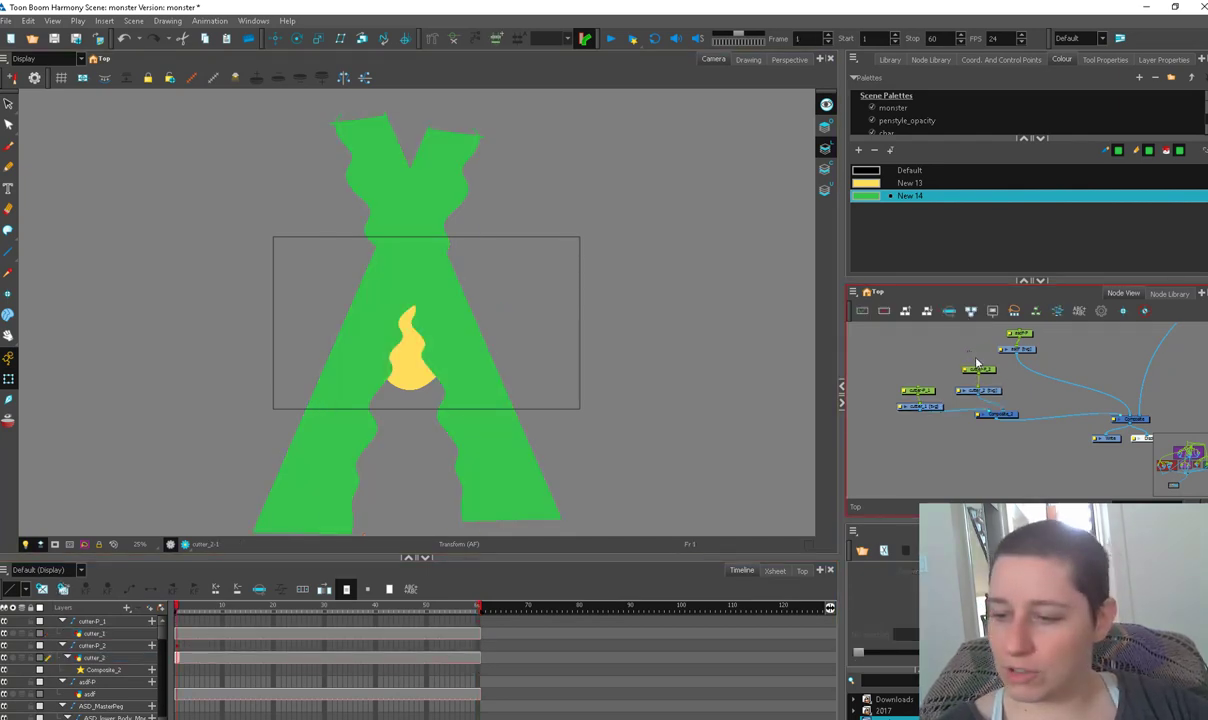
{"action": "left_click", "coordinate": [932, 393]}
{"action": "left_click", "coordinate": [415, 410]}
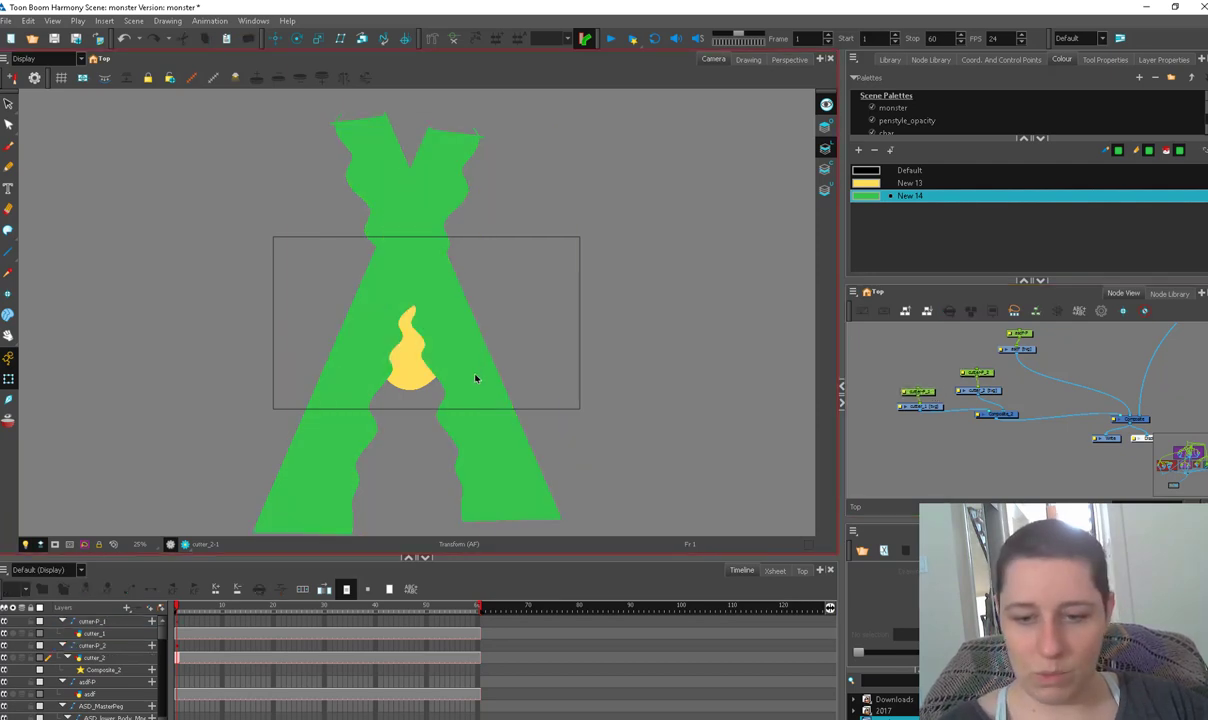
{"action": "mouse_move", "coordinate": [477, 367]}
{"action": "left_mouse_down"}
{"action": "mouse_move", "coordinate": [528, 484]}
{"action": "mouse_move", "coordinate": [428, 216]}
{"action": "mouse_move", "coordinate": [457, 266]}
{"action": "left_mouse_up"}
{"action": "left_click", "coordinate": [360, 380]}
{"action": "left_click", "coordinate": [487, 610]}
{"action": "left_click", "coordinate": [544, 514]}
{"action": "left_click", "coordinate": [337, 497]}
{"action": "mouse_move", "coordinate": [337, 497]}
{"action": "left_mouse_down"}
{"action": "mouse_move", "coordinate": [395, 360]}
{"action": "mouse_move", "coordinate": [410, 265]}
{"action": "mouse_move", "coordinate": [383, 282]}
{"action": "left_mouse_up"}
Stretch the top of the yellow oval up to the camera frame's upper edge with the Contour Editor
{"action": "left_click", "coordinate": [411, 300]}
{"action": "key", "text": "alt+q"}
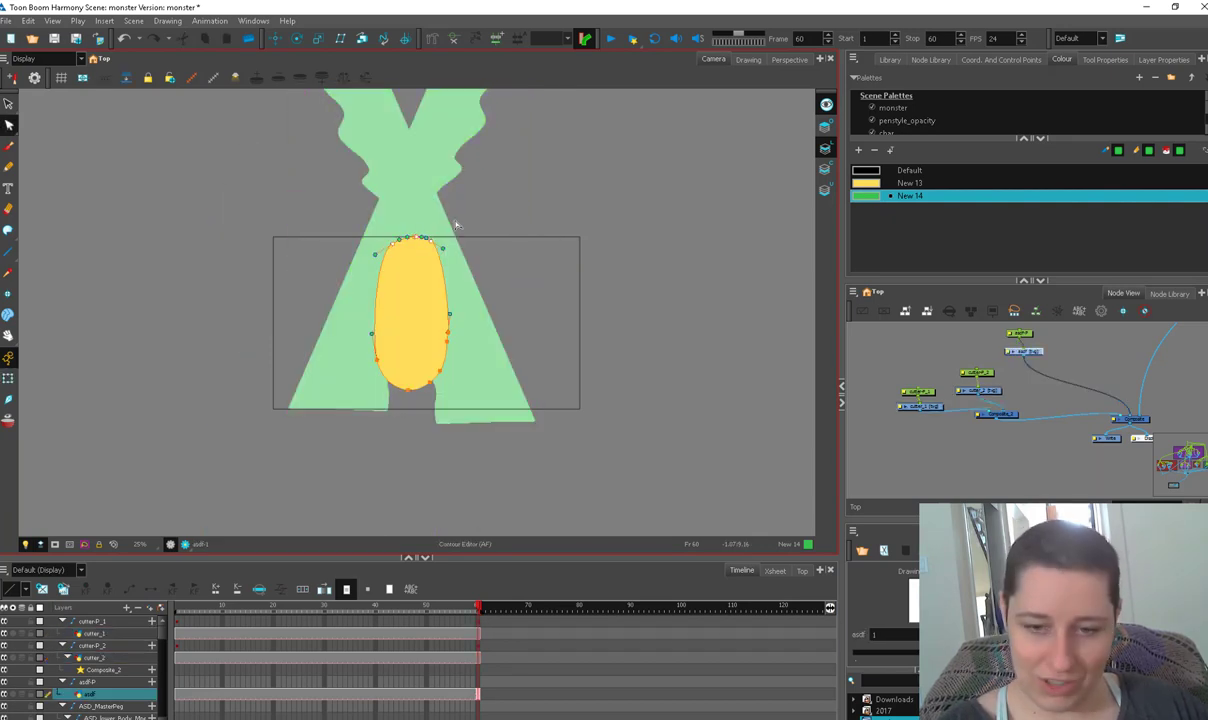
{"action": "left_click", "coordinate": [8, 379]}
{"action": "left_click", "coordinate": [1105, 370]}
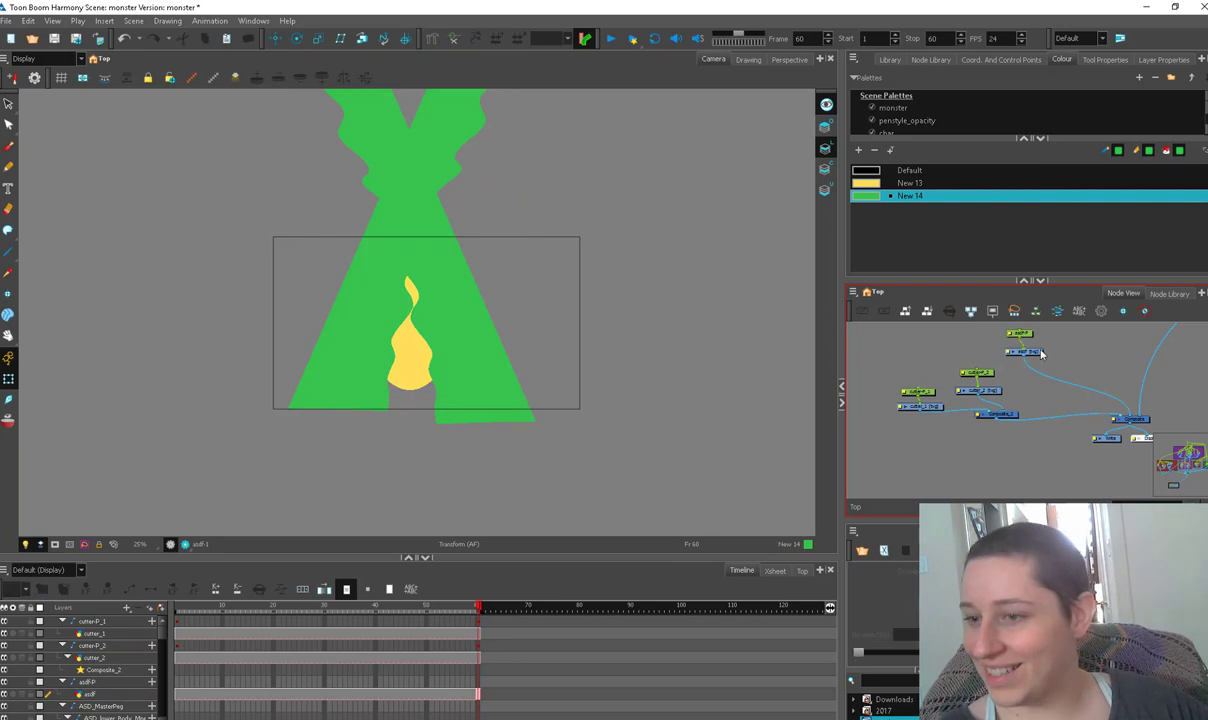
Add a Cutter node and wire the yellow shape and the cutters' composite through it into the main composite
{"action": "left_click", "coordinate": [931, 60]}
{"action": "left_click_drag", "start_coordinate": [959, 180], "coordinate": [1061, 383]}
{"action": "left_click_drag", "start_coordinate": [1122, 417], "coordinate": [1041, 381]}
{"action": "left_click", "coordinate": [1082, 375]}
Reposition the cutter-P_1 and cutter-P_2 pegs at frame 1 to refine the flame's cut-out edges
{"action": "left_click", "coordinate": [178, 622]}
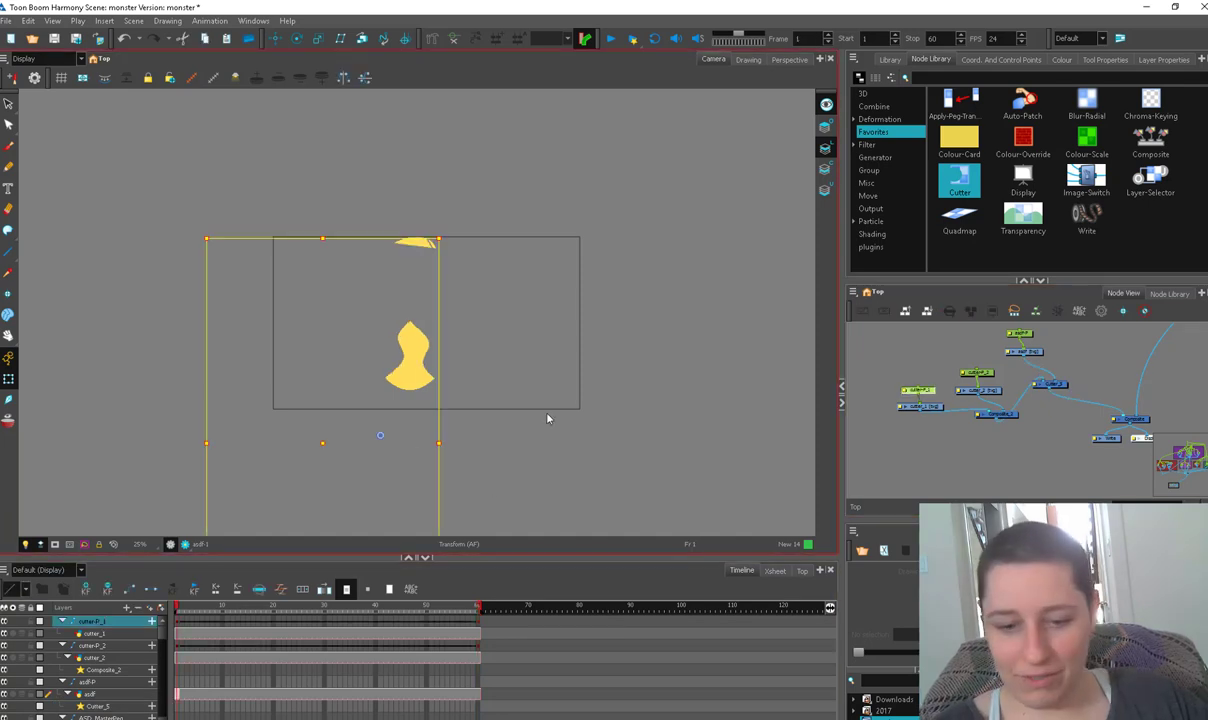
{"action": "left_click_drag", "start_coordinate": [322, 442], "coordinate": [326, 432]}
{"action": "left_click", "coordinate": [500, 440]}
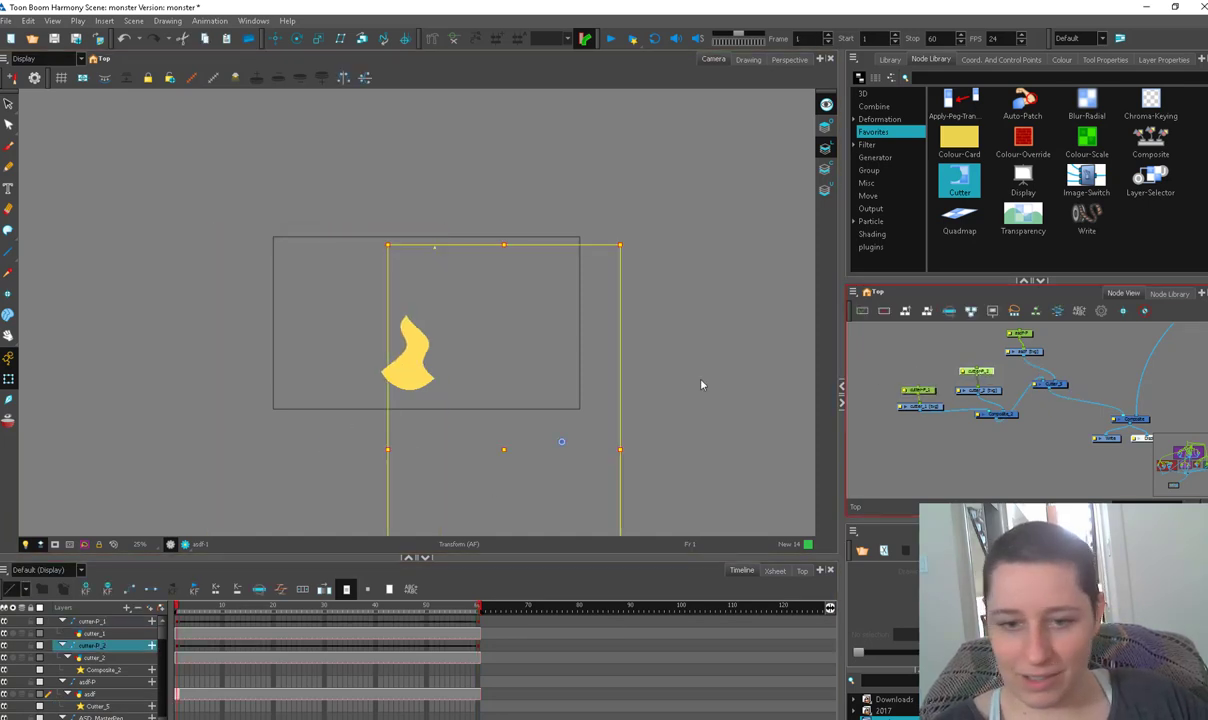
{"action": "left_click_drag", "start_coordinate": [503, 438], "coordinate": [501, 442]}
{"action": "left_click", "coordinate": [700, 370]}
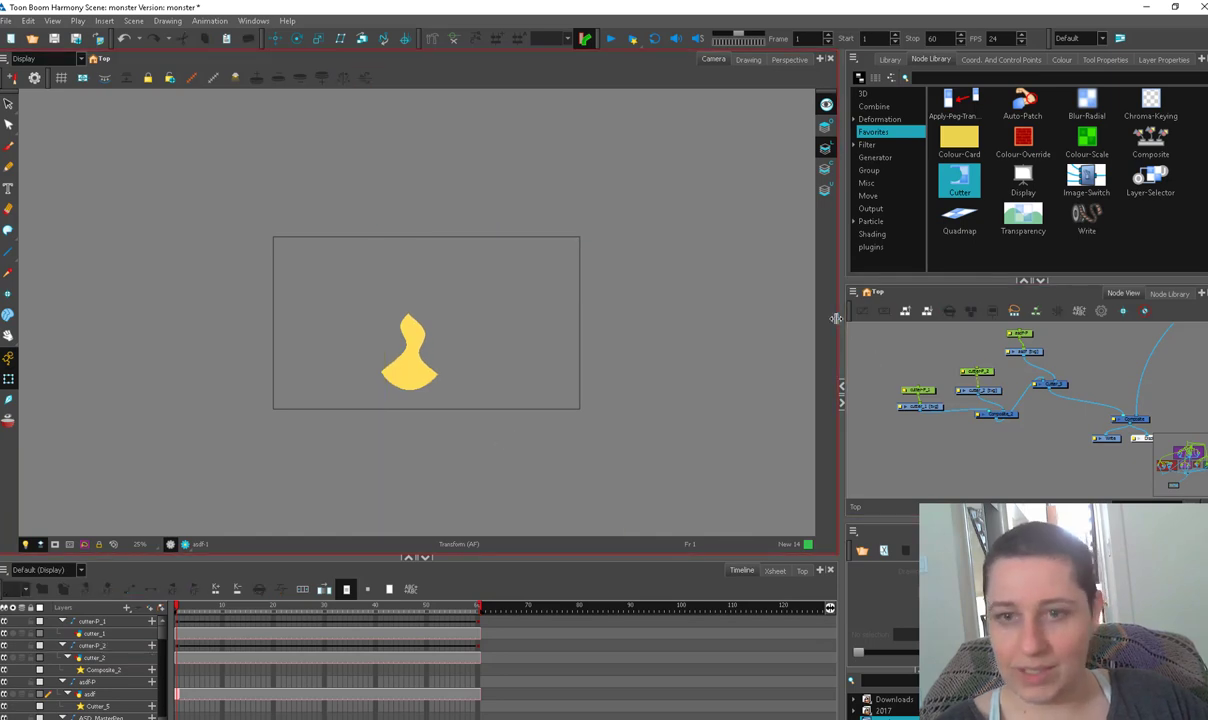
Play back the flame animation in a loop, select the yellow shape's peg and stop playback
{"action": "left_click", "coordinate": [612, 38]}
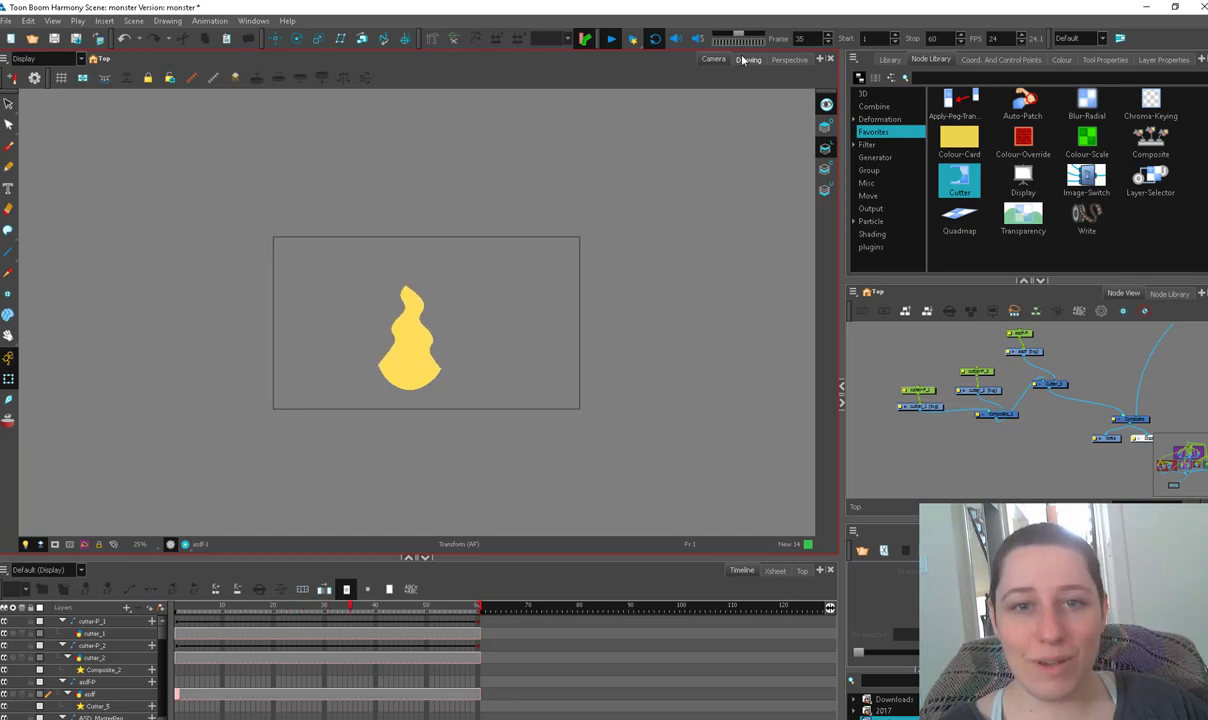
{"action": "left_click", "coordinate": [1030, 335]}
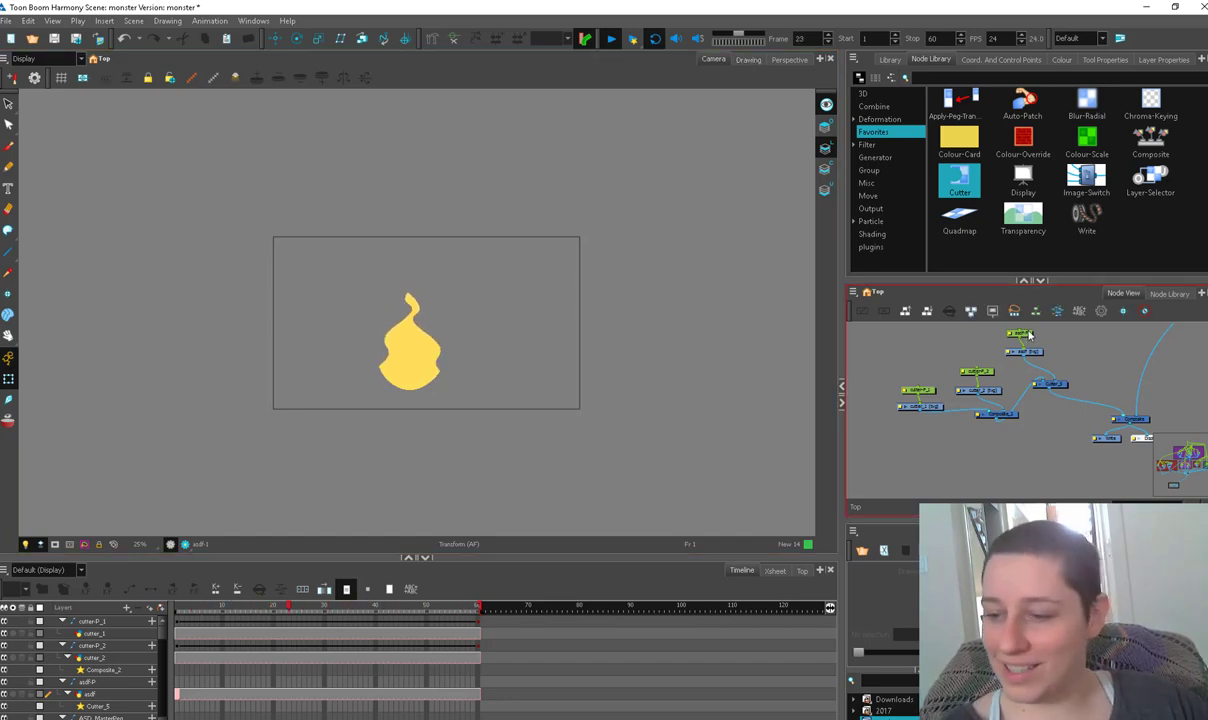
{"action": "left_click", "coordinate": [612, 40]}
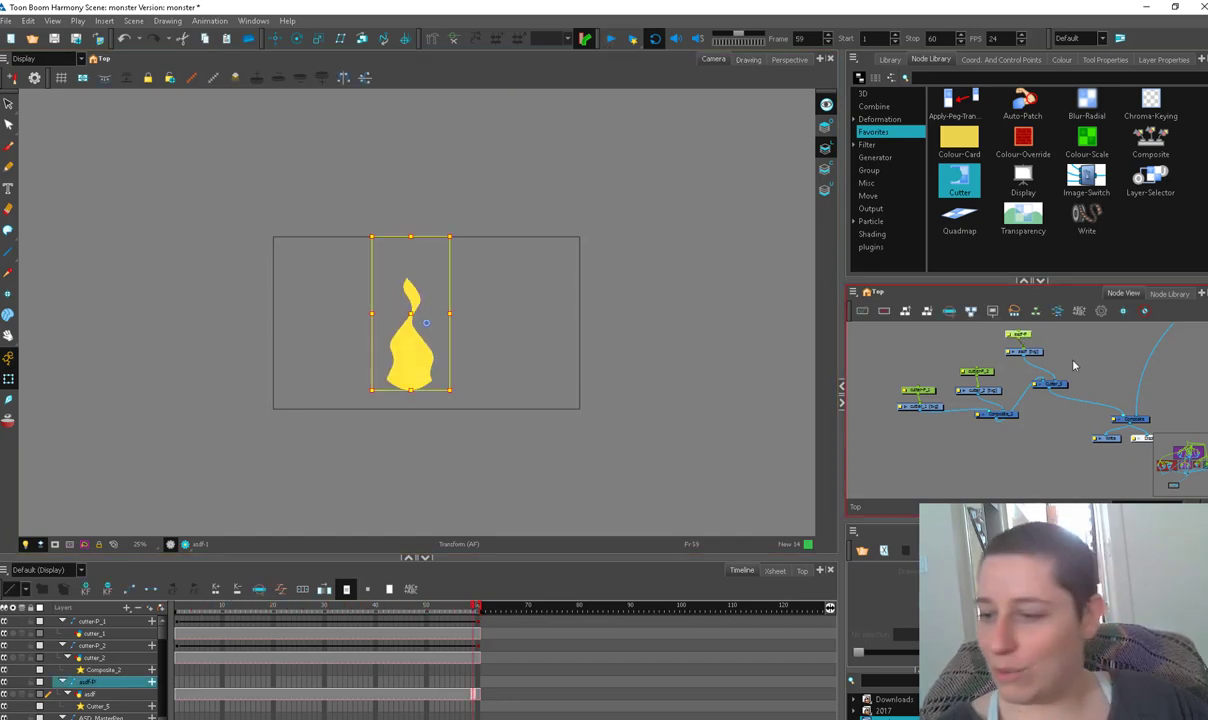
Move the yellow shape's peg pivot to the flame's base and slightly adjust the peg's transform at frame 14
{"action": "left_click", "coordinate": [180, 609]}
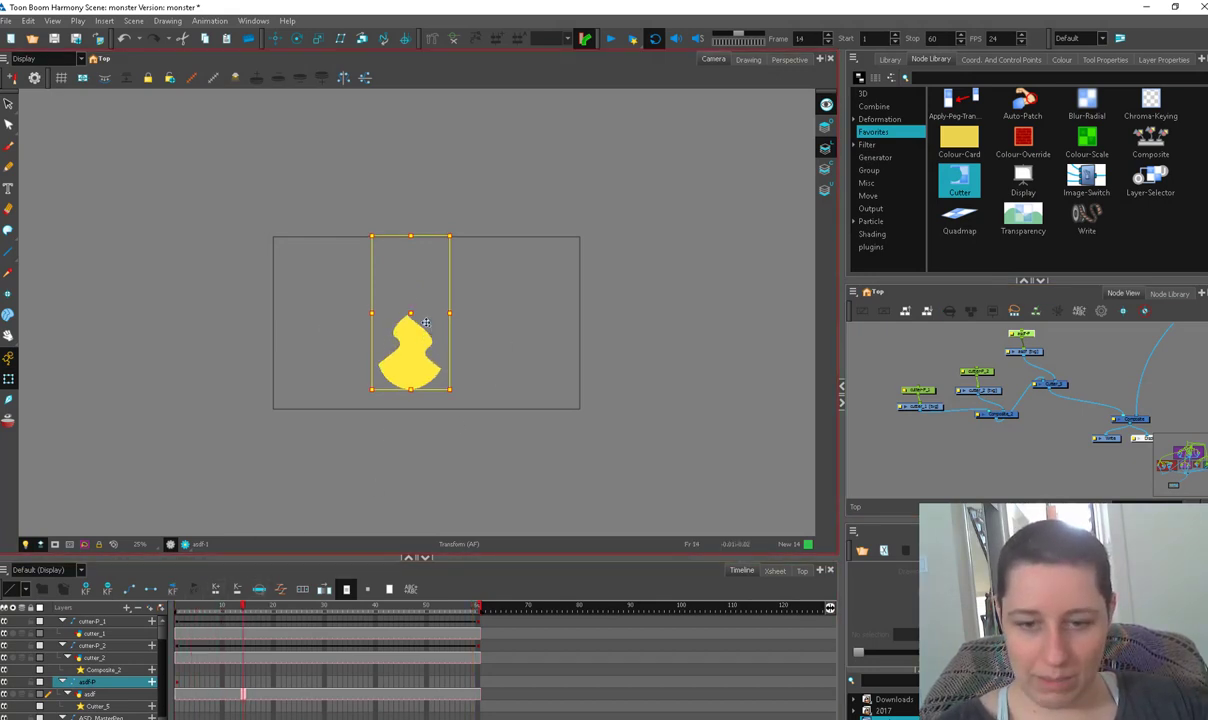
{"action": "left_click", "coordinate": [297, 38]}
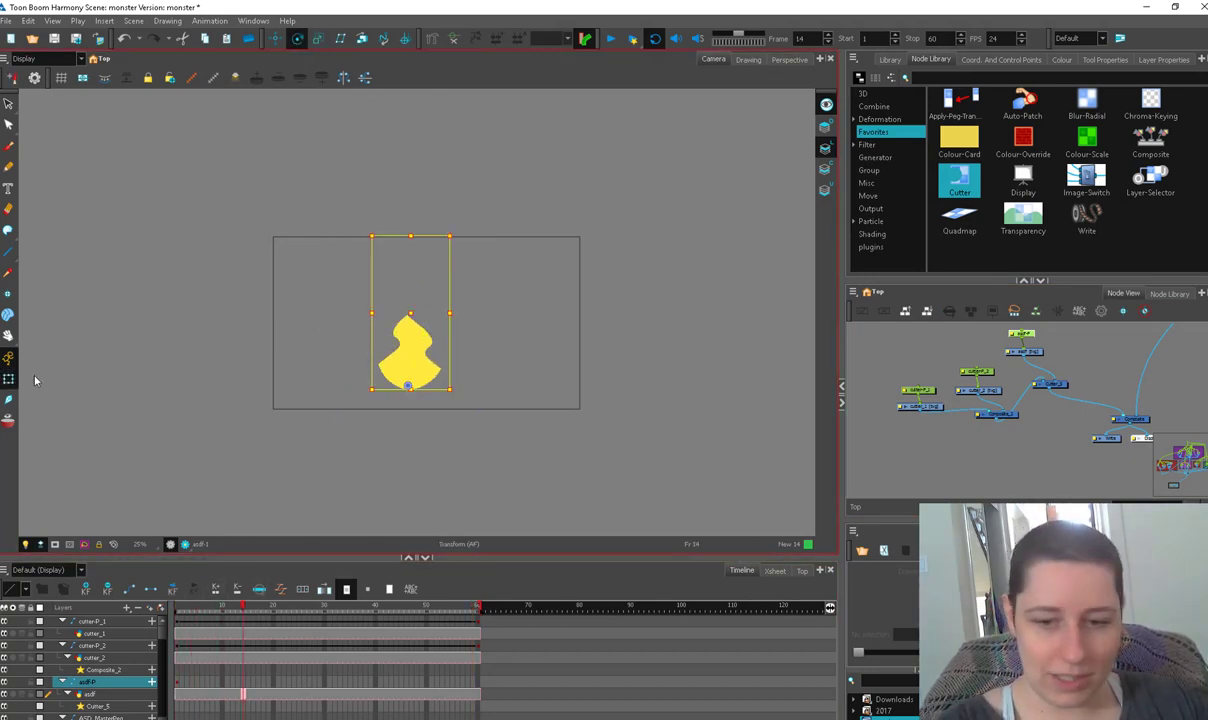
{"action": "mouse_move", "coordinate": [448, 235]}
{"action": "left_mouse_down"}
{"action": "mouse_move", "coordinate": [440, 227]}
{"action": "mouse_move", "coordinate": [447, 237]}
{"action": "left_mouse_up"}
Repeat the yellow shape's peg keyframes from frames 1 to 27 along the rest of the timeline and play back the animation
{"action": "left_click", "coordinate": [185, 686]}
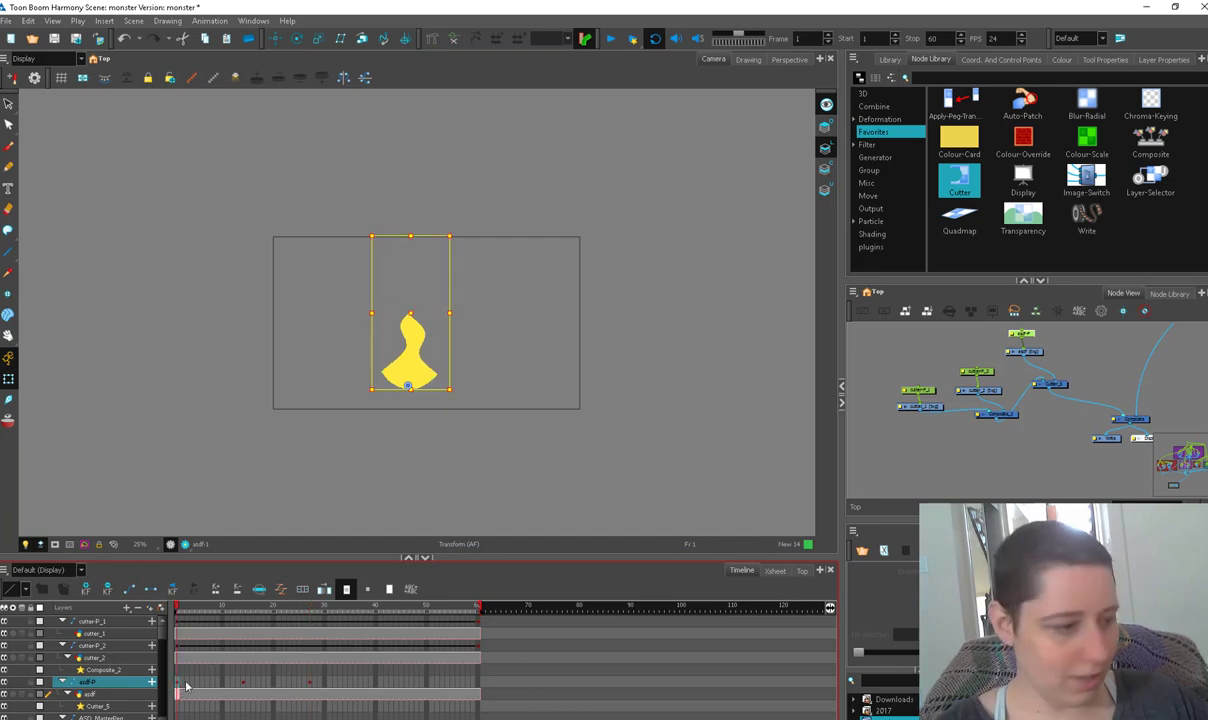
{"action": "left_click", "coordinate": [309, 686], "text": "shift"}
{"action": "left_click", "coordinate": [312, 683]}
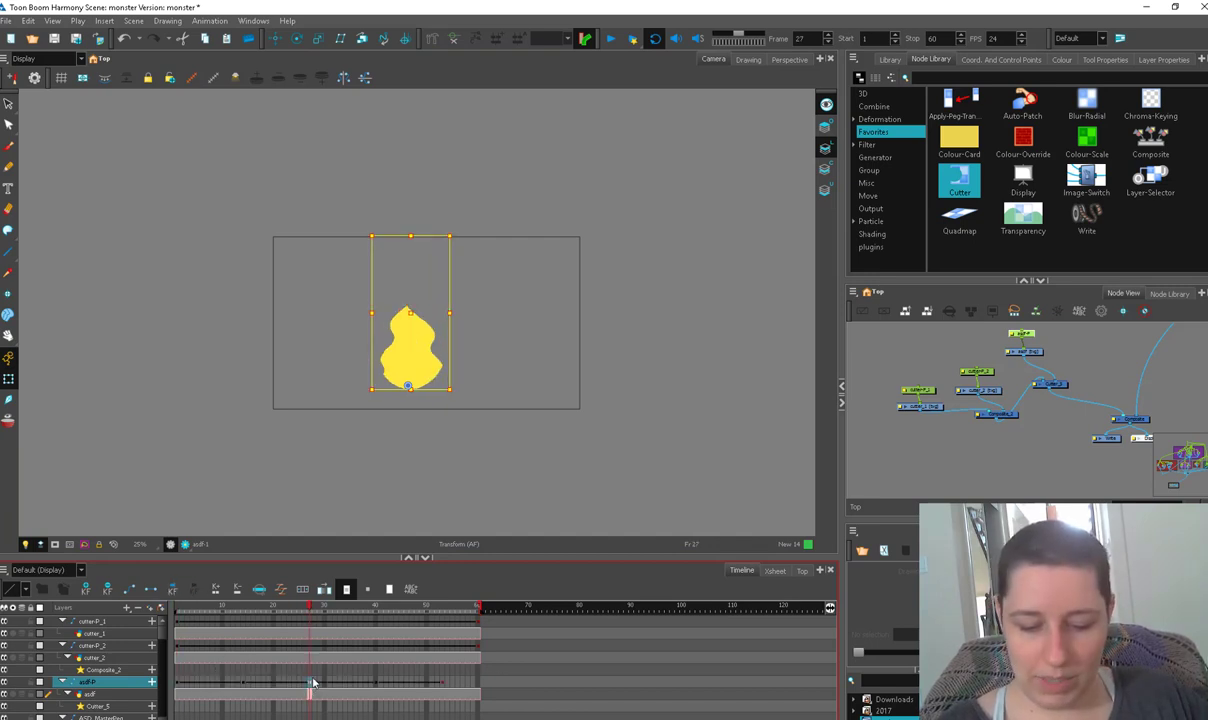
{"action": "left_click", "coordinate": [443, 690]}
{"action": "left_click", "coordinate": [610, 39]}
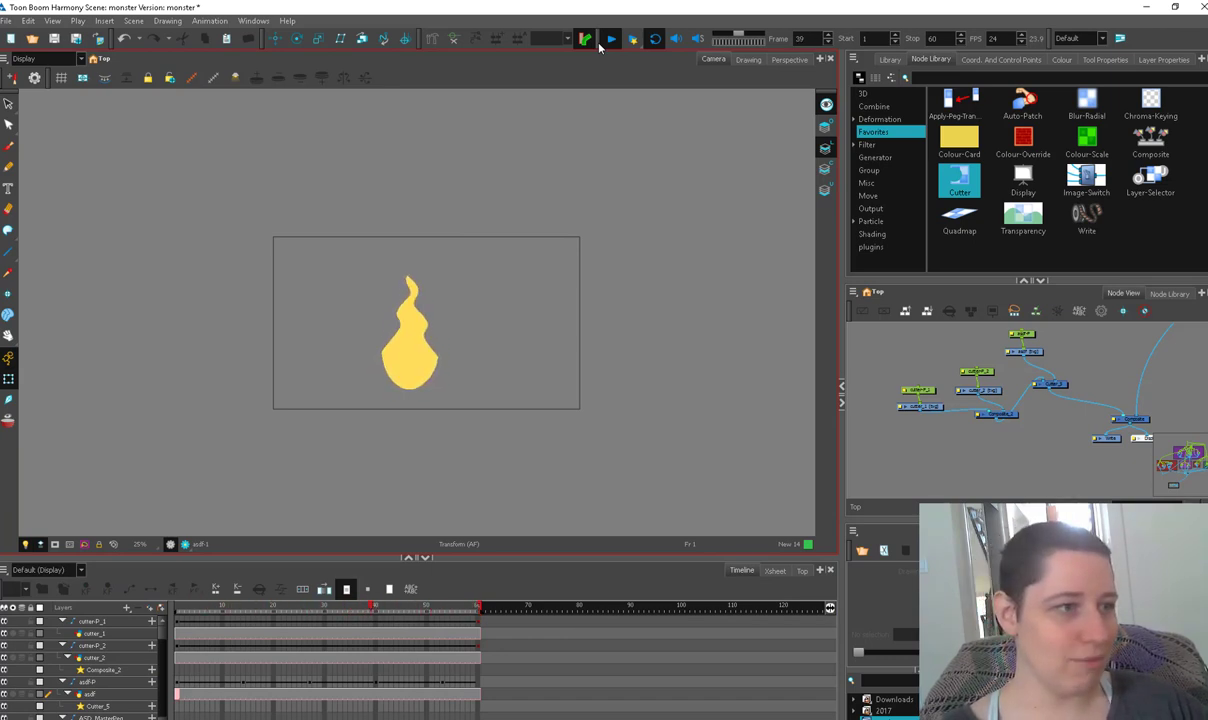
{"action": "left_click", "coordinate": [605, 42]}
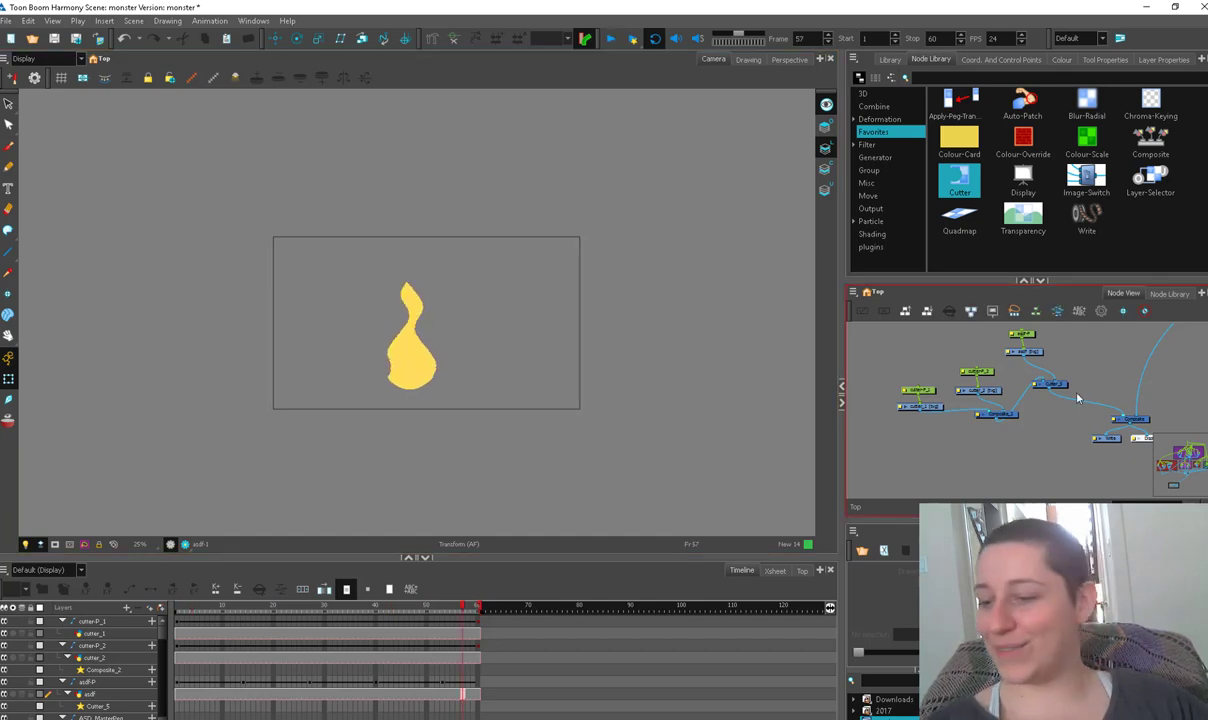
Switch the camera to render preview and add a Colour-Card node connected to the main composite
{"action": "left_click", "coordinate": [185, 545]}
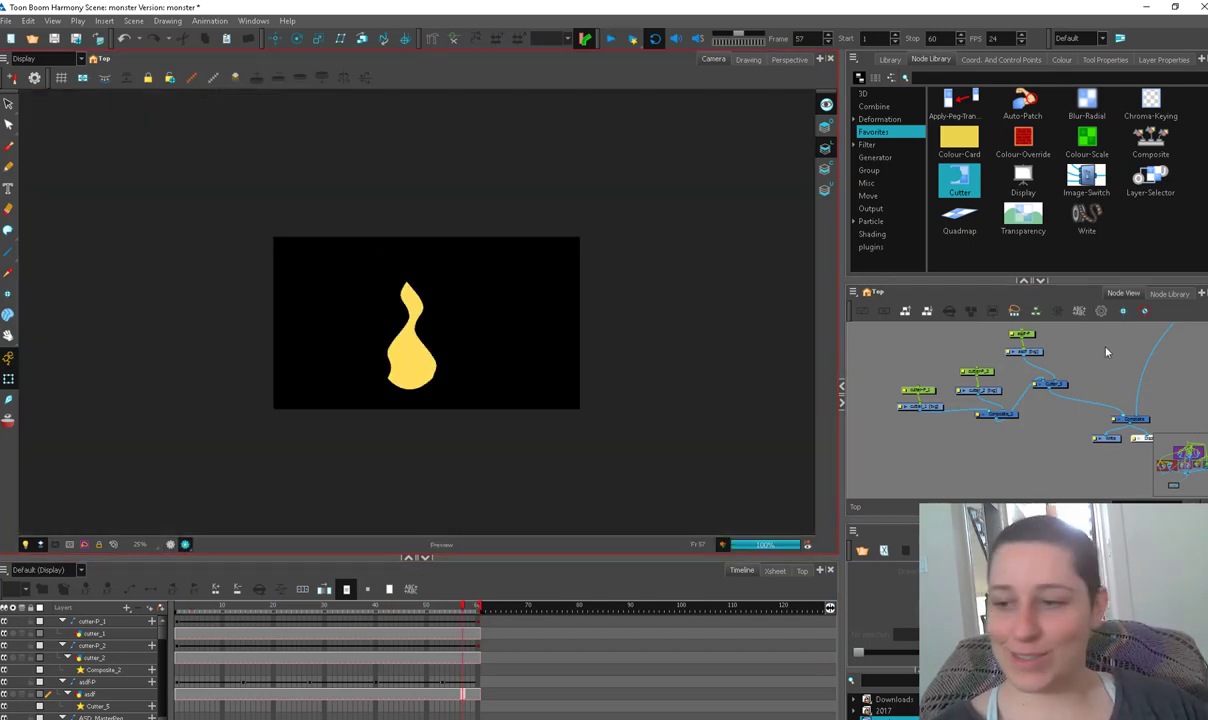
{"action": "left_click_drag", "start_coordinate": [959, 140], "coordinate": [1167, 350]}
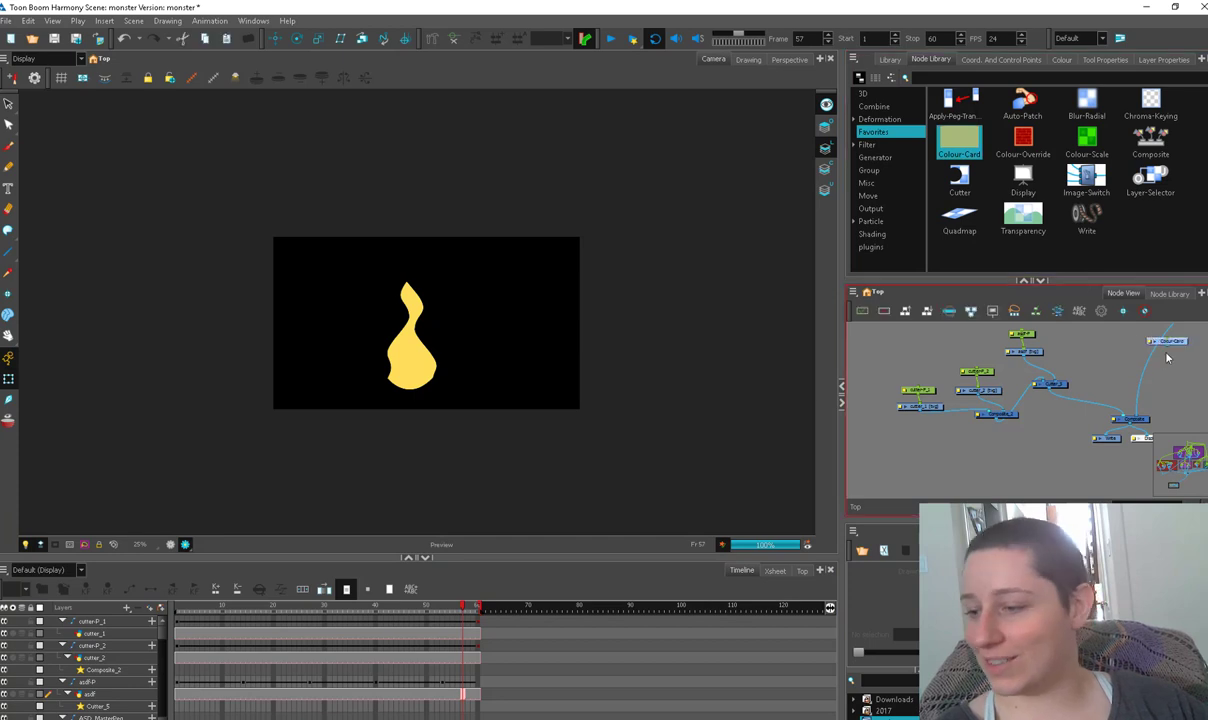
{"action": "left_click_drag", "start_coordinate": [1145, 420], "coordinate": [1143, 418]}
Change the Colour-Card to a warm grey with Red 124, Green 118 and Blue 112
{"action": "left_click", "coordinate": [1153, 341]}
{"action": "left_click", "coordinate": [772, 277]}
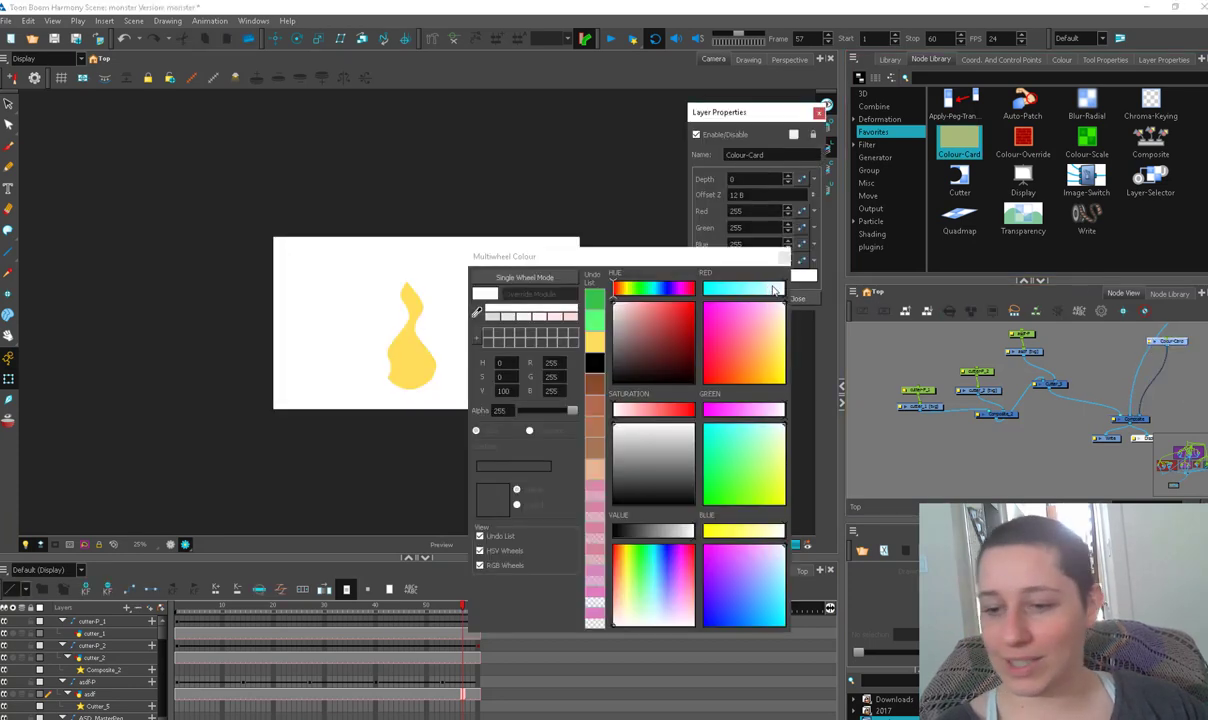
{"action": "left_click_drag", "start_coordinate": [629, 313], "coordinate": [621, 344]}
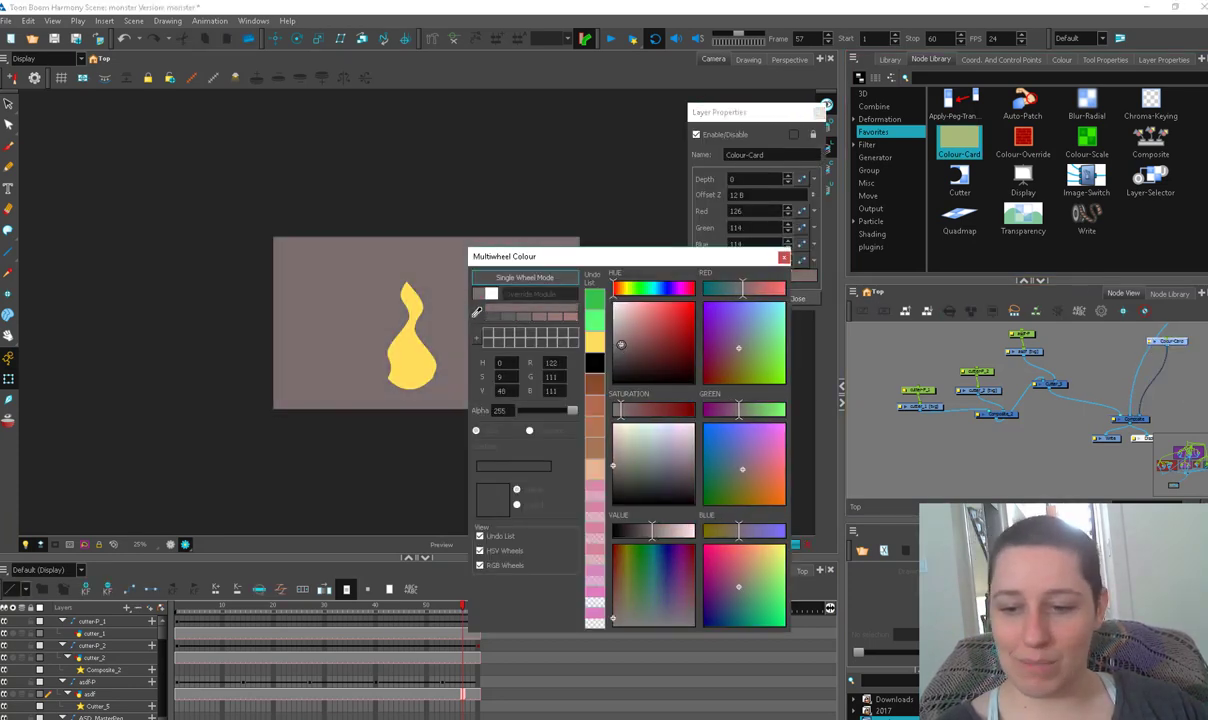
{"action": "left_click", "coordinate": [621, 291]}
{"action": "left_click_drag", "start_coordinate": [621, 294], "coordinate": [619, 292]}
{"action": "left_click", "coordinate": [784, 259]}
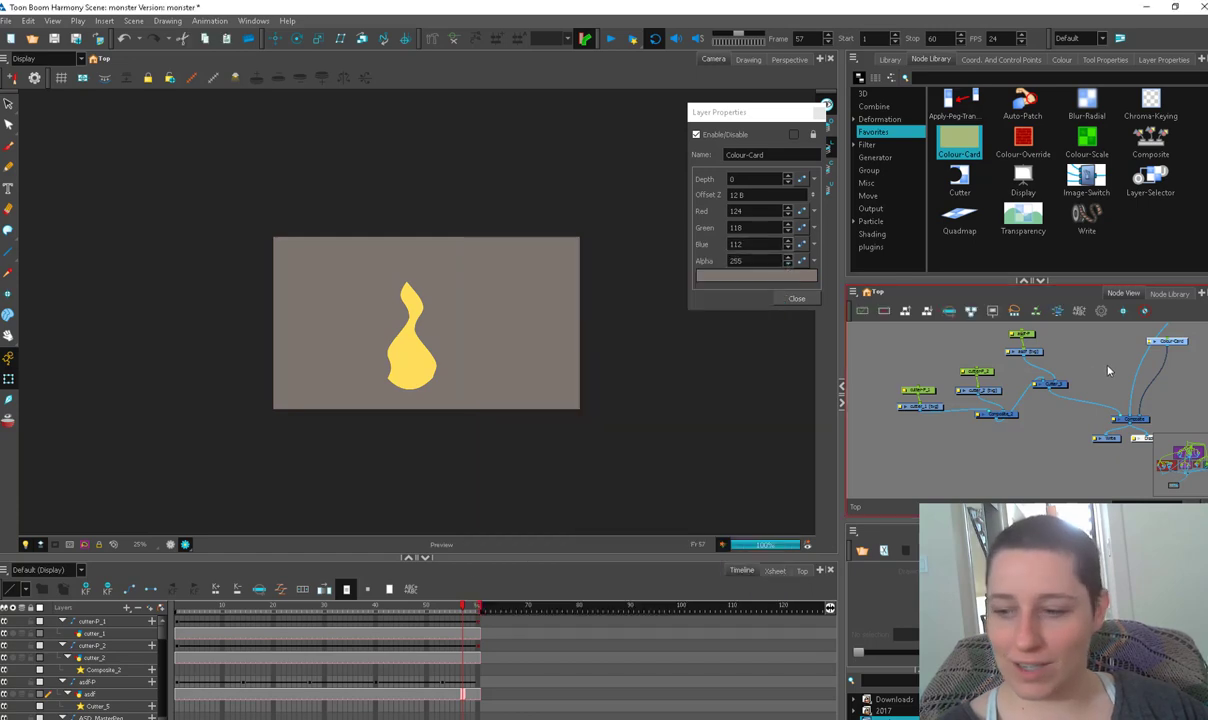
{"action": "left_click", "coordinate": [1108, 367]}
Insert a Glow node between the flame's Cutter and the main composite and enable its source colour option
{"action": "left_click", "coordinate": [946, 78]}
{"action": "type", "text": "gl"}
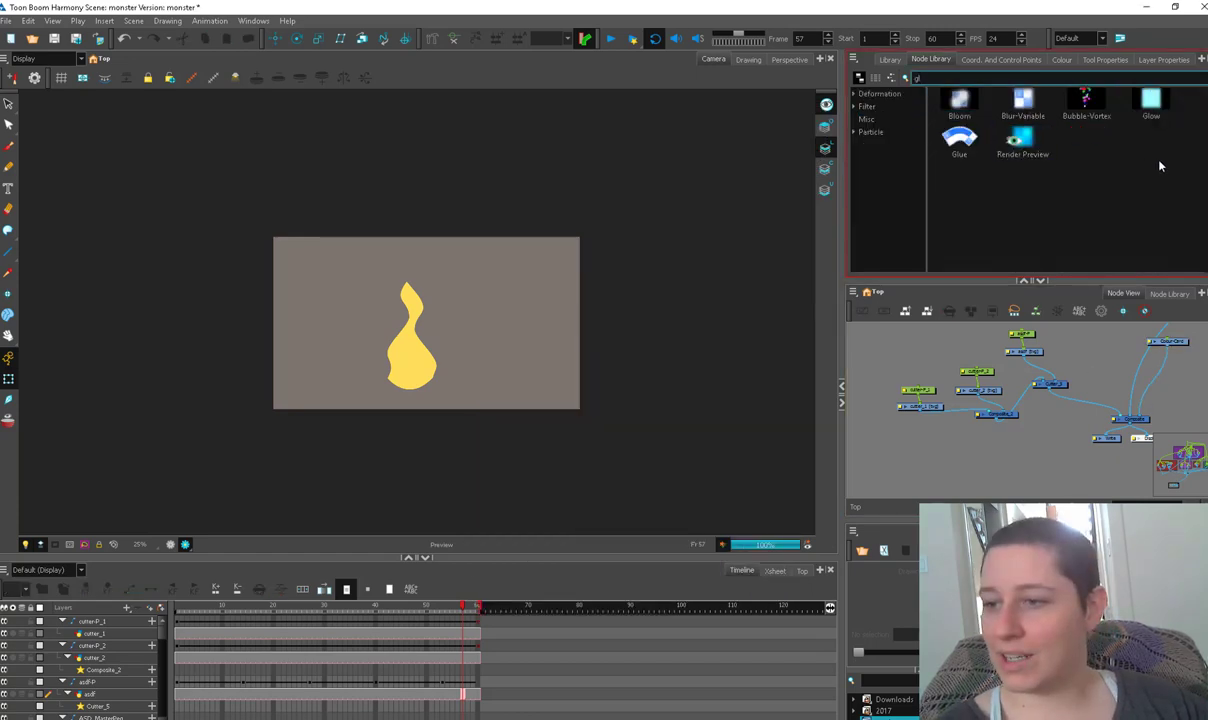
{"action": "left_click_drag", "start_coordinate": [1151, 104], "coordinate": [1073, 251]}
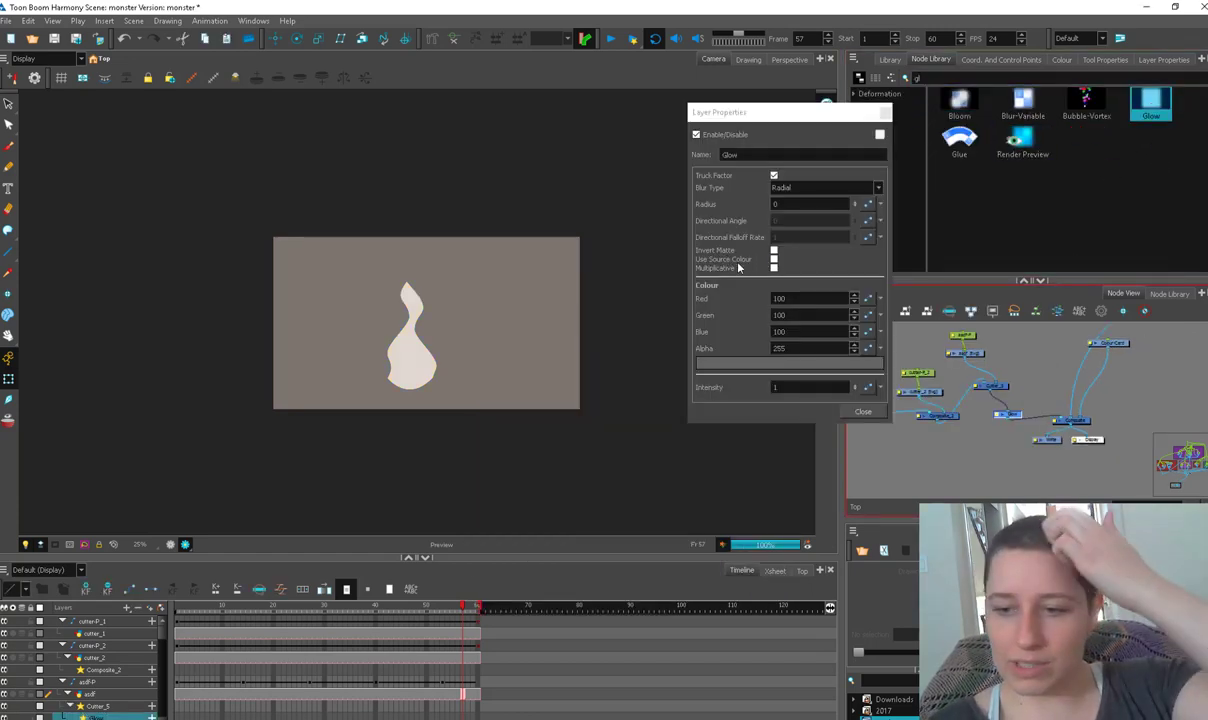
{"action": "left_click", "coordinate": [774, 259]}
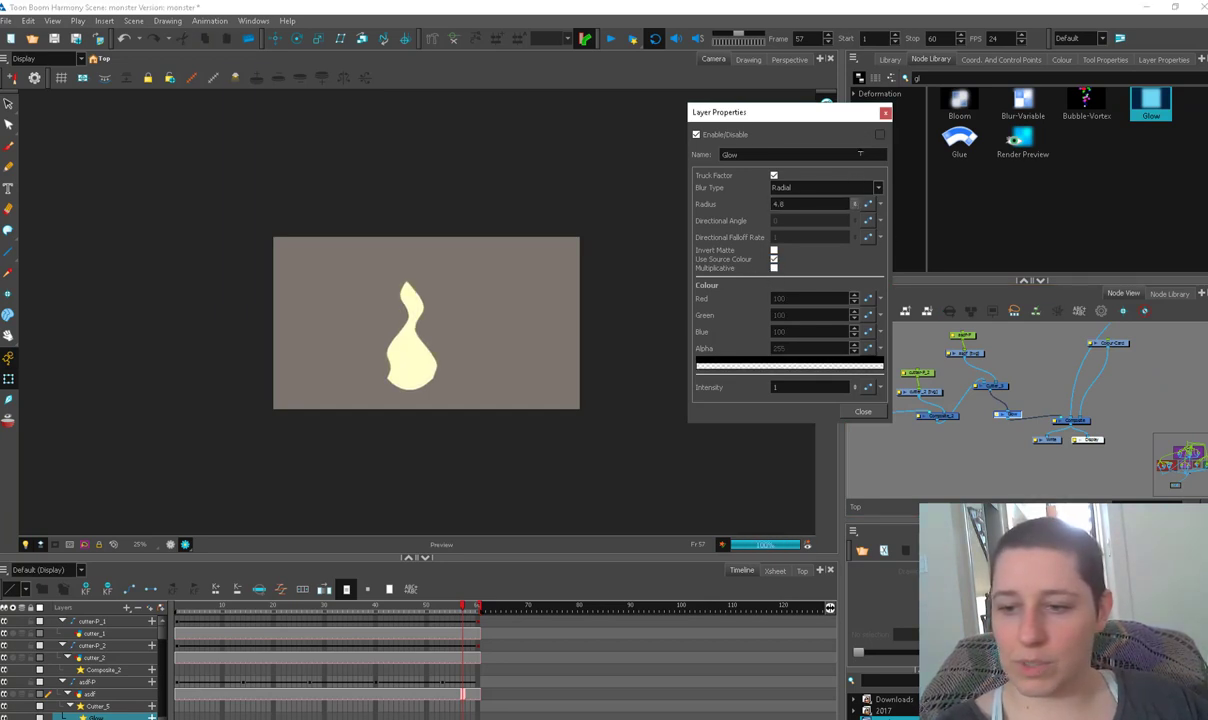
Increase the Glow node's radius to 9.8, and on a second adjustment to about 23
{"action": "left_click_drag", "start_coordinate": [854, 204], "coordinate": [829, 109]}
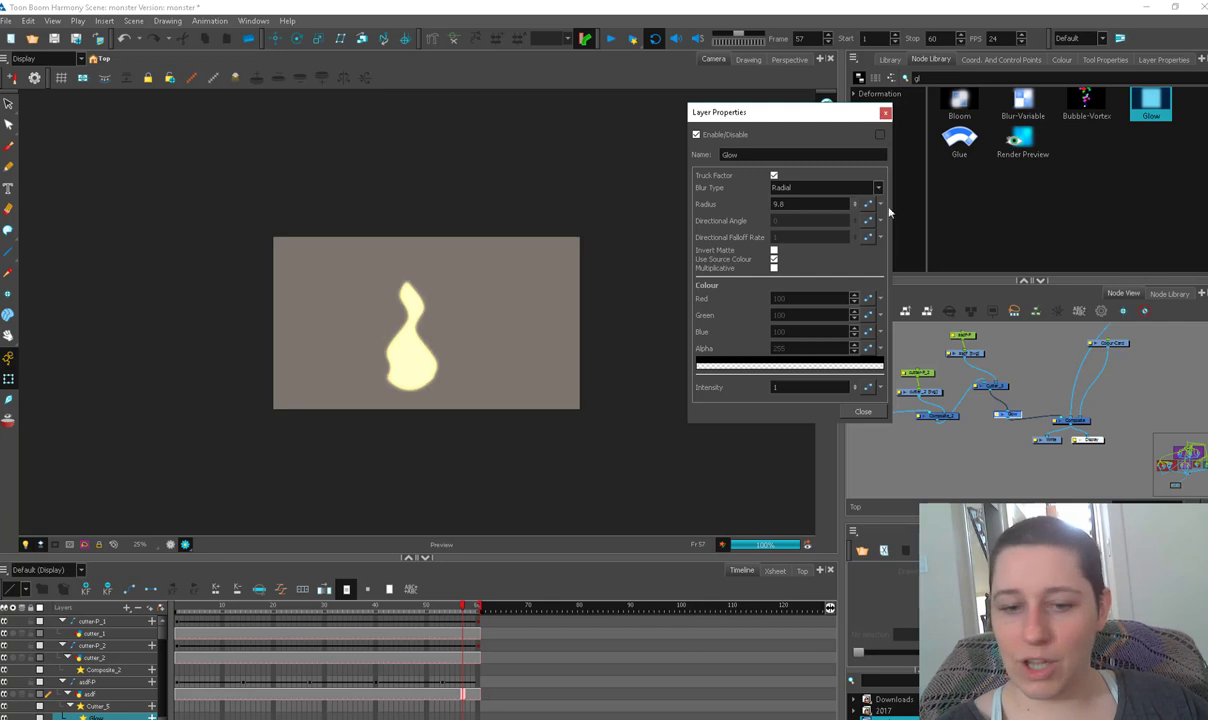
{"action": "left_click", "coordinate": [862, 412]}
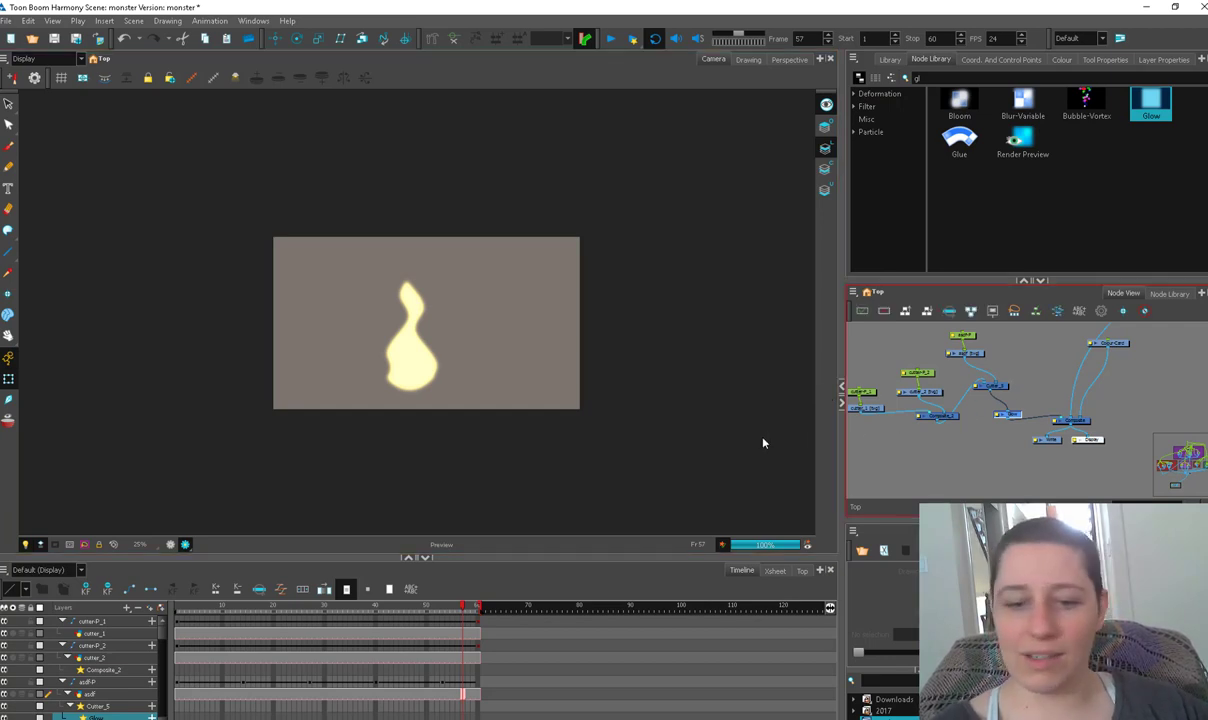
{"action": "double_click", "coordinate": [999, 416]}
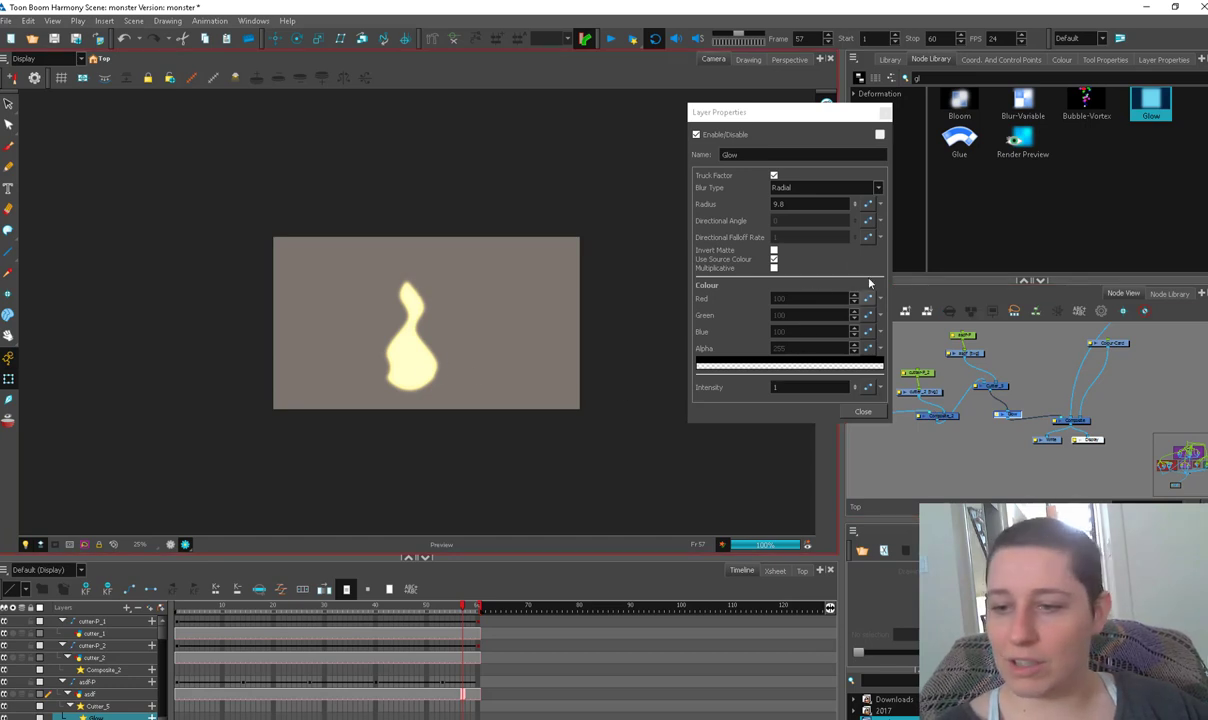
{"action": "left_click_drag", "start_coordinate": [857, 209], "coordinate": [855, 50]}
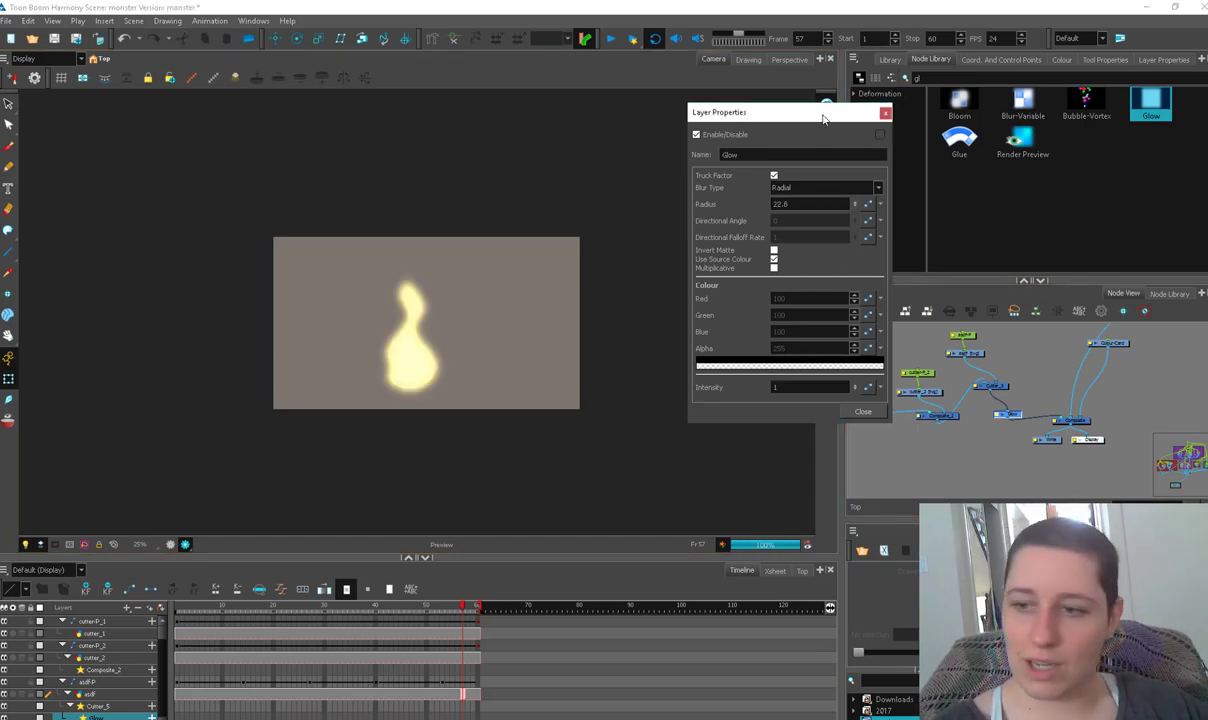
{"action": "left_click_drag", "start_coordinate": [825, 114], "coordinate": [791, 212]}
{"action": "left_click", "coordinate": [832, 510]}
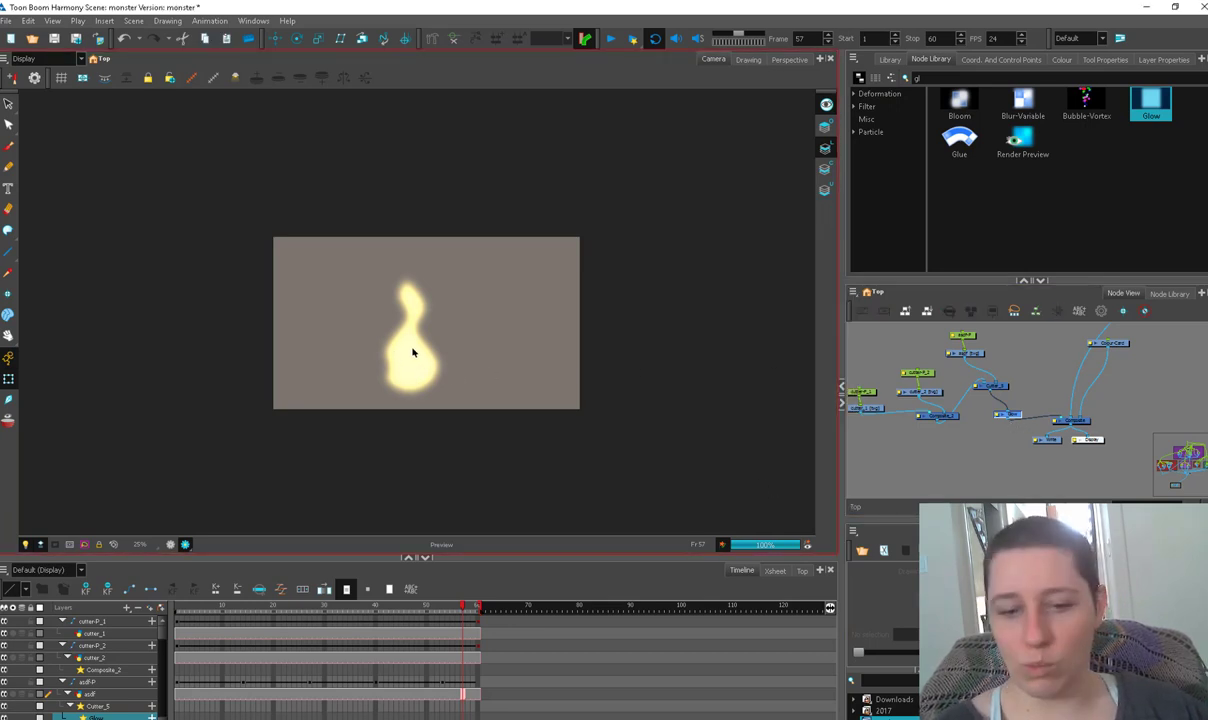
Spread out the composite and Glow nodes, trying a second Glow connection and a pasted copy along the way
{"action": "left_click_drag", "start_coordinate": [1090, 421], "coordinate": [1066, 445]}
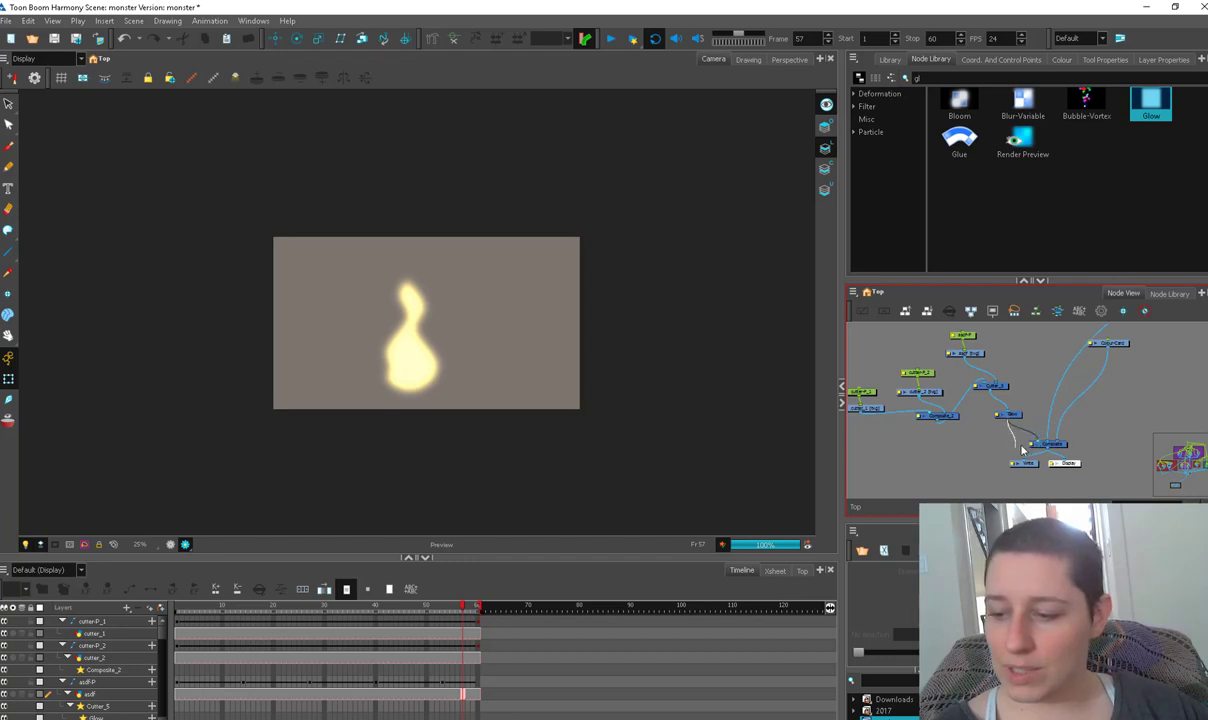
{"action": "left_click_drag", "start_coordinate": [1031, 448], "coordinate": [1034, 443]}
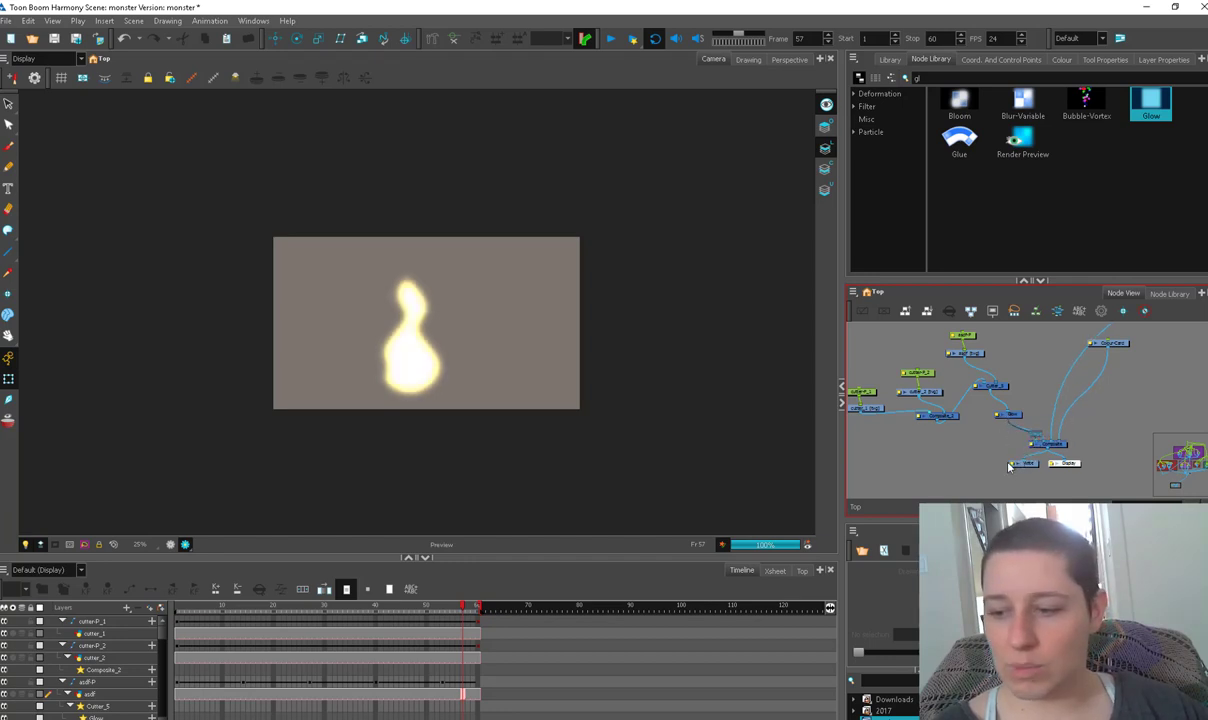
{"action": "key", "text": "ctrl+z"}
{"action": "left_click_drag", "start_coordinate": [1012, 415], "coordinate": [1019, 420]}
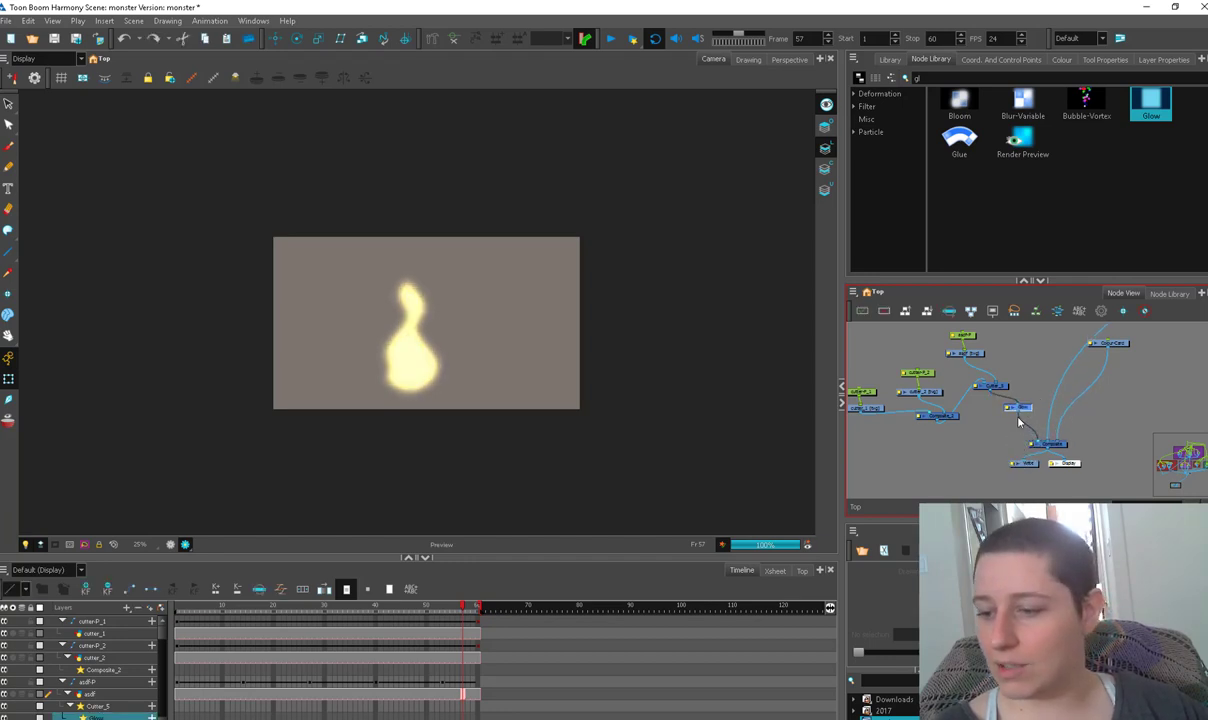
{"action": "key", "text": "ctrl+v"}
{"action": "key", "text": "Delete"}
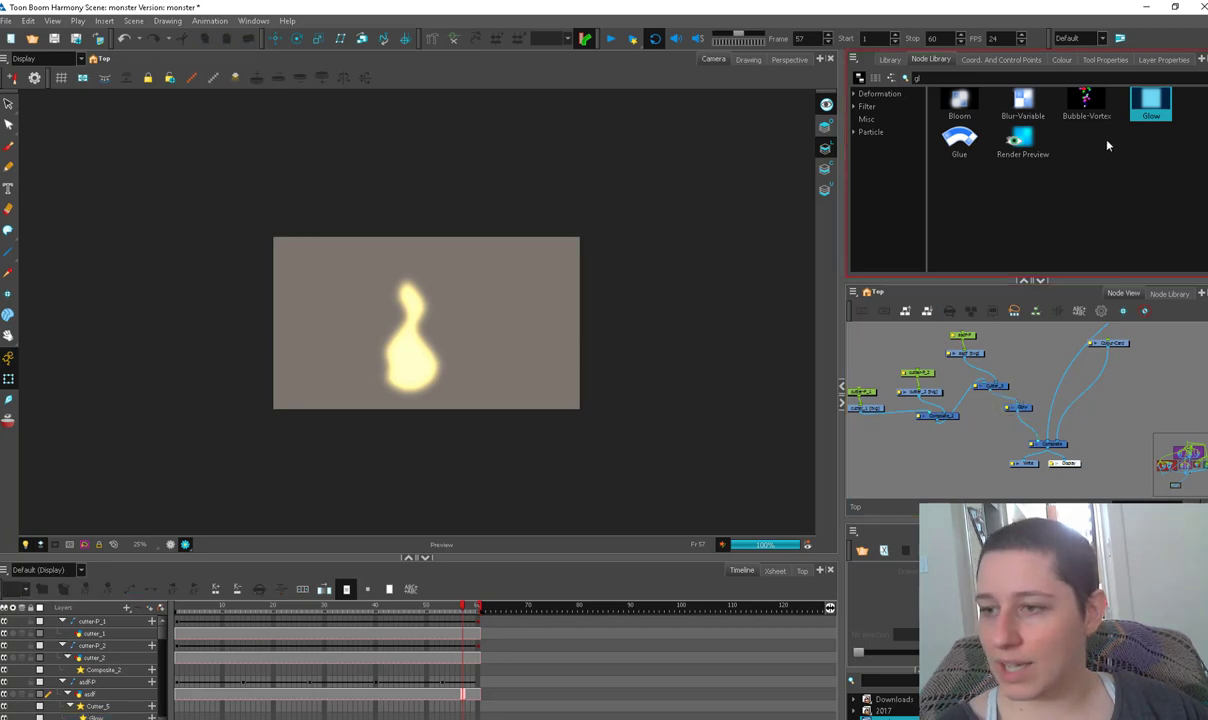
Connect a second Glow node between the Cutter and the composite and give it a small radius
{"action": "left_click_drag", "start_coordinate": [983, 425], "coordinate": [985, 416]}
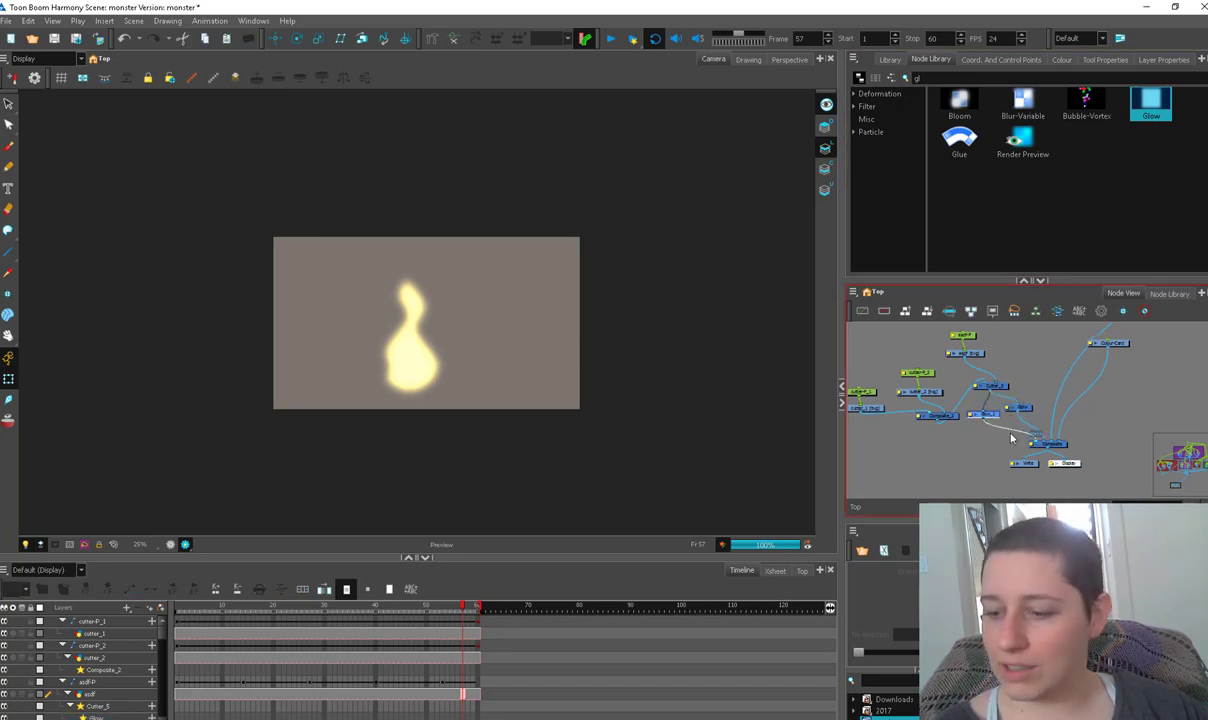
{"action": "double_click", "coordinate": [974, 418]}
{"action": "left_click", "coordinate": [821, 299]}
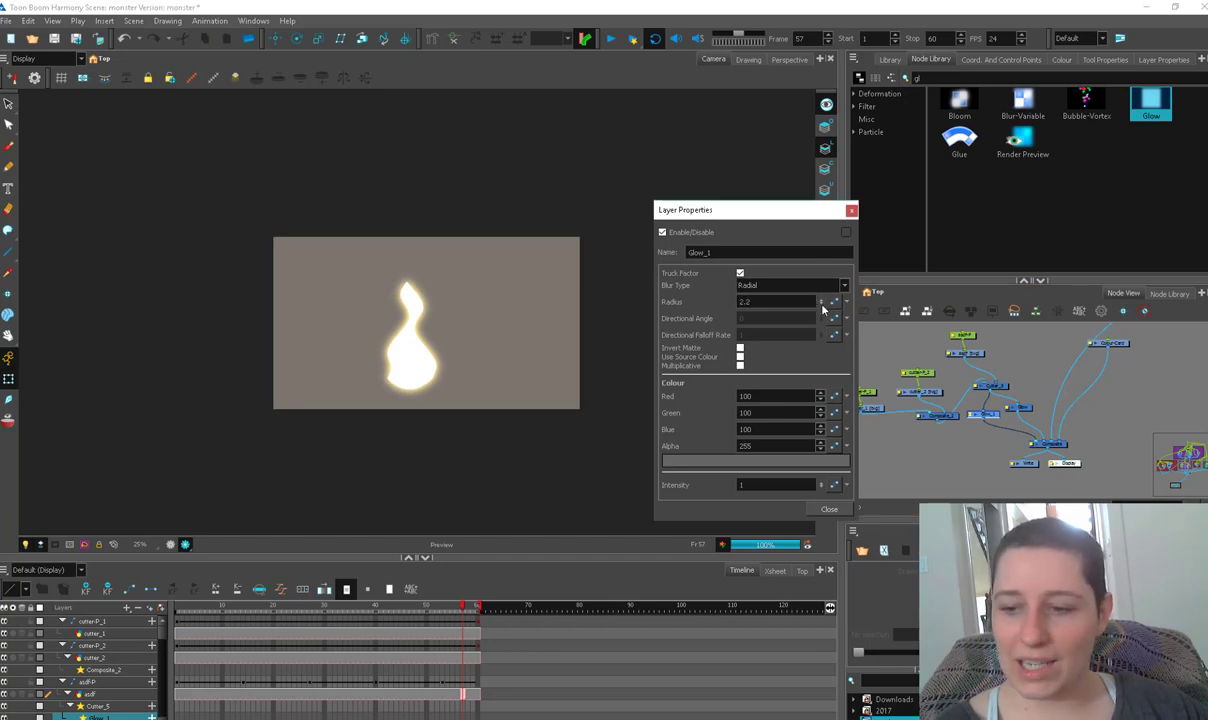
{"action": "left_click_drag", "start_coordinate": [822, 305], "coordinate": [822, 298]}
{"action": "left_click", "coordinate": [851, 211]}
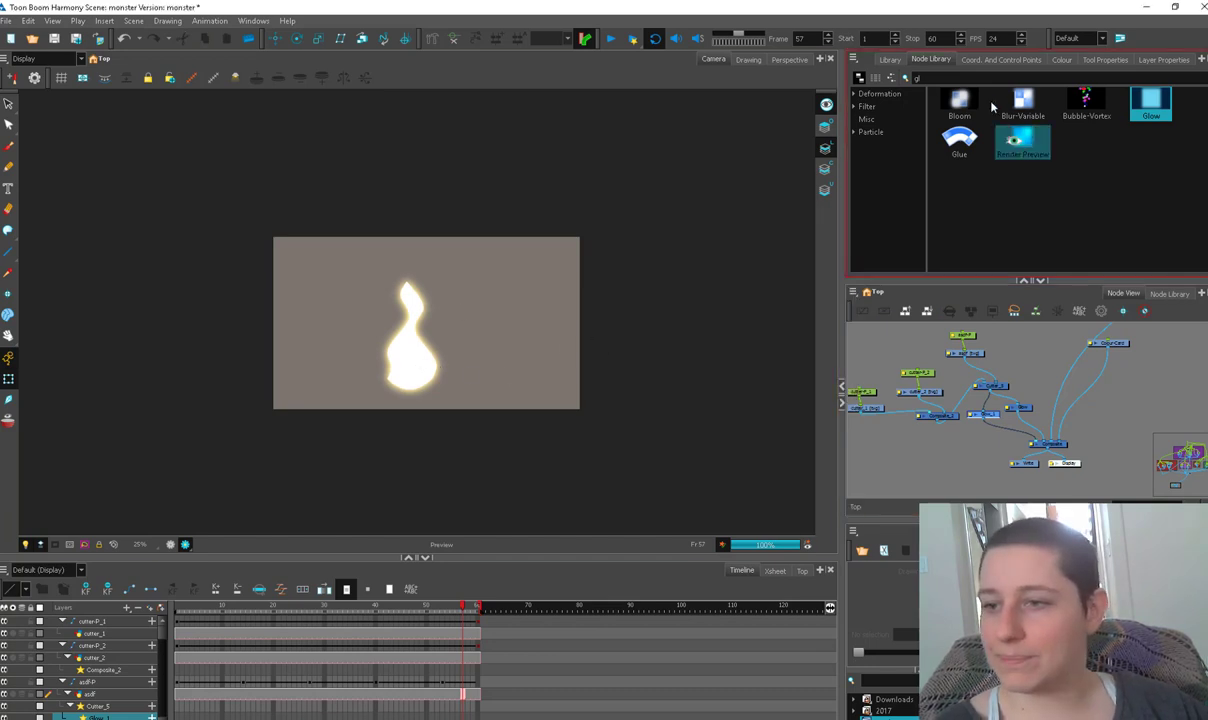
Add a Matte-Resize node to the second Glow's branch and set its radius to shrink the flame's white core
{"action": "type", "text": "matt"}
{"action": "left_click_drag", "start_coordinate": [959, 142], "coordinate": [1000, 440]}
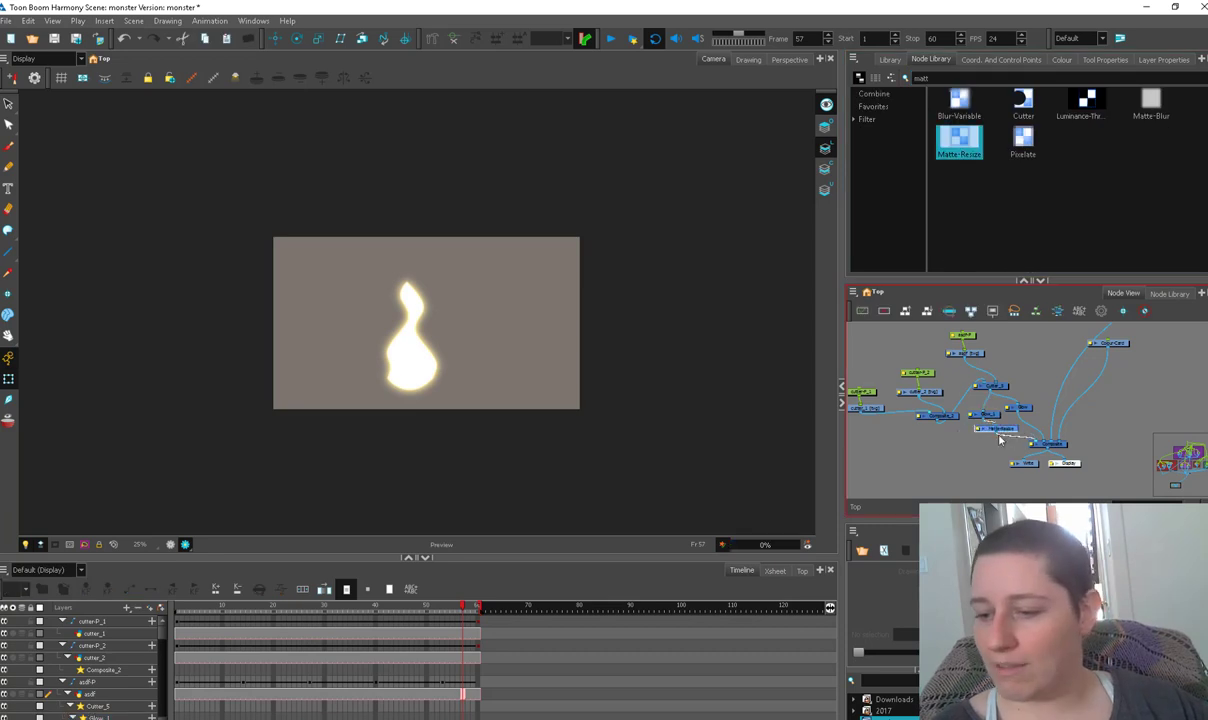
{"action": "double_click", "coordinate": [999, 434]}
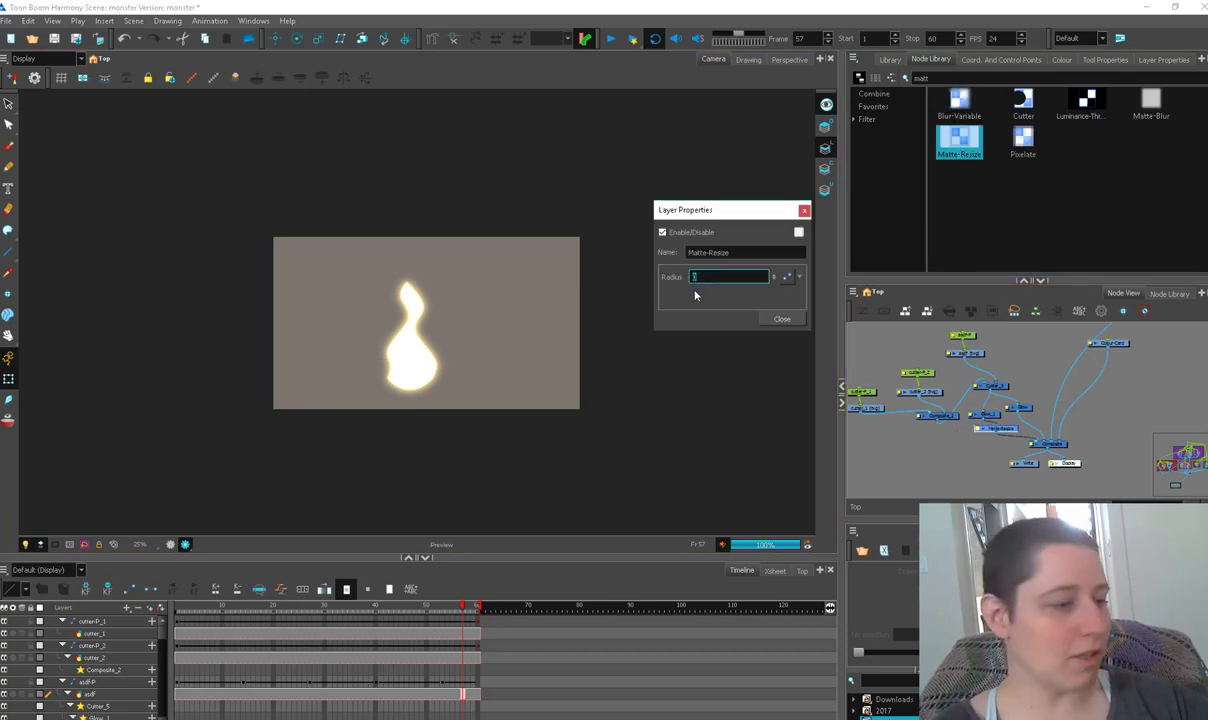
{"action": "left_click", "coordinate": [782, 318]}
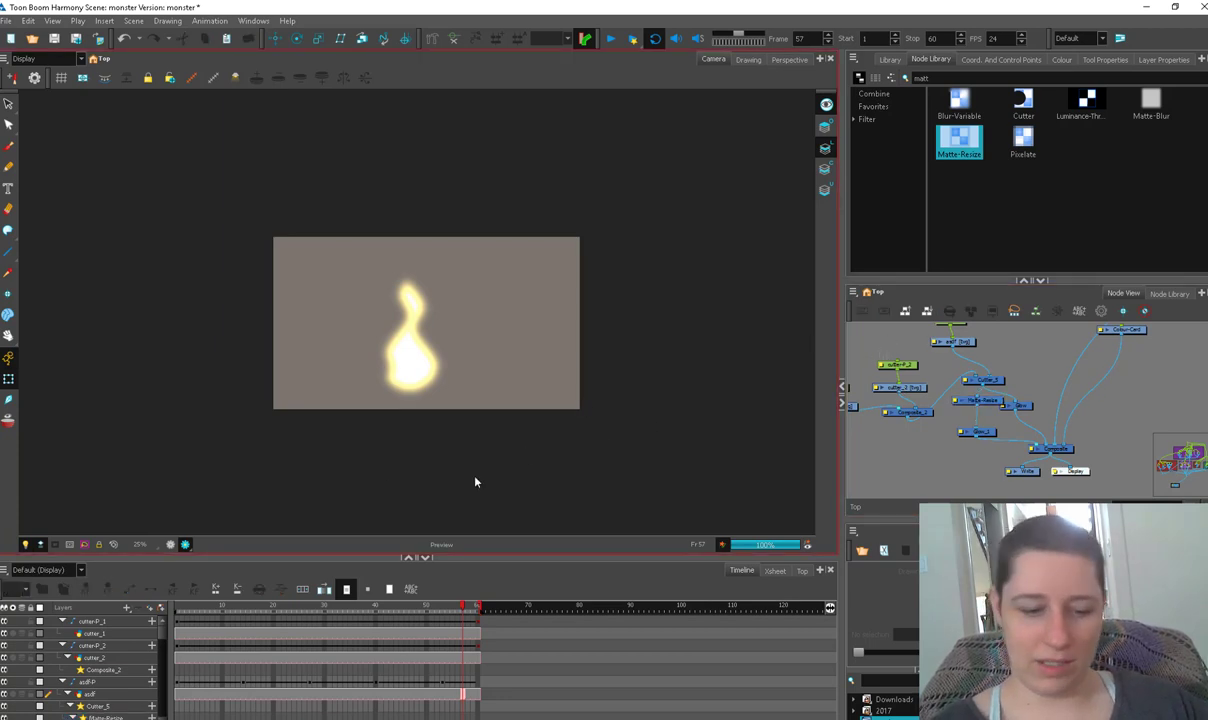
Return the camera to the OpenGL view, watch the rendered flame animation play and close the player
{"action": "left_click", "coordinate": [170, 545]}
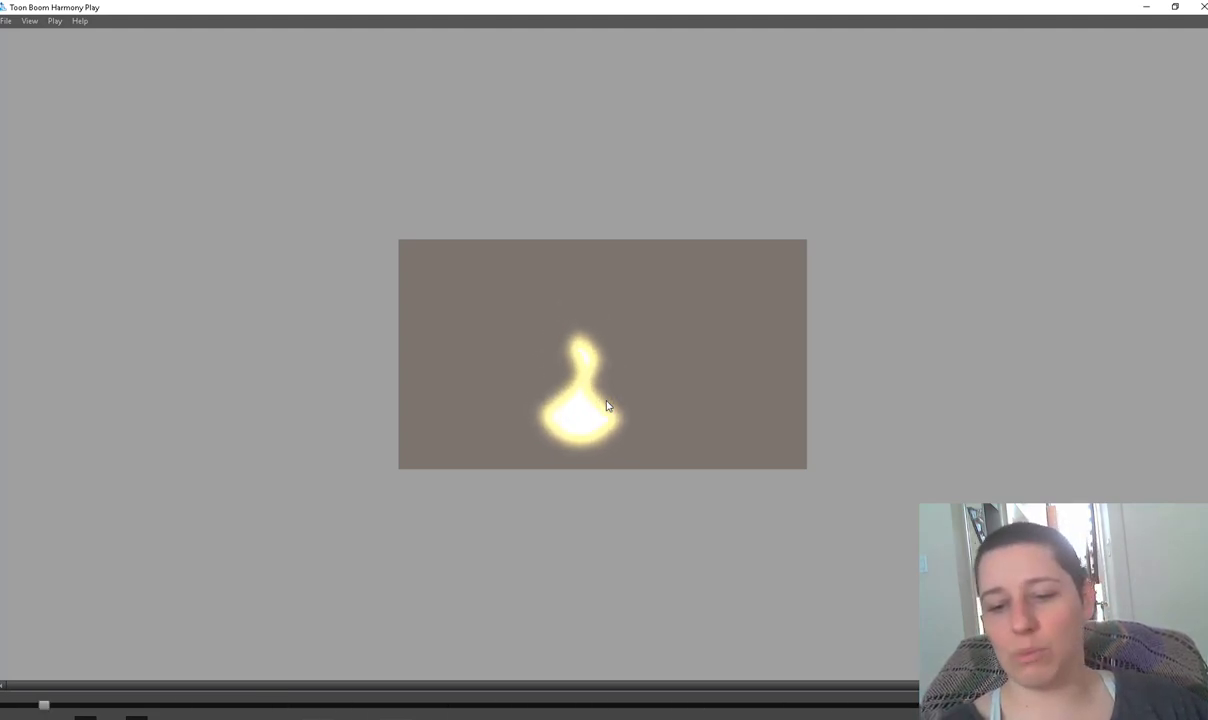
{"action": "left_click", "coordinate": [1203, 7]}
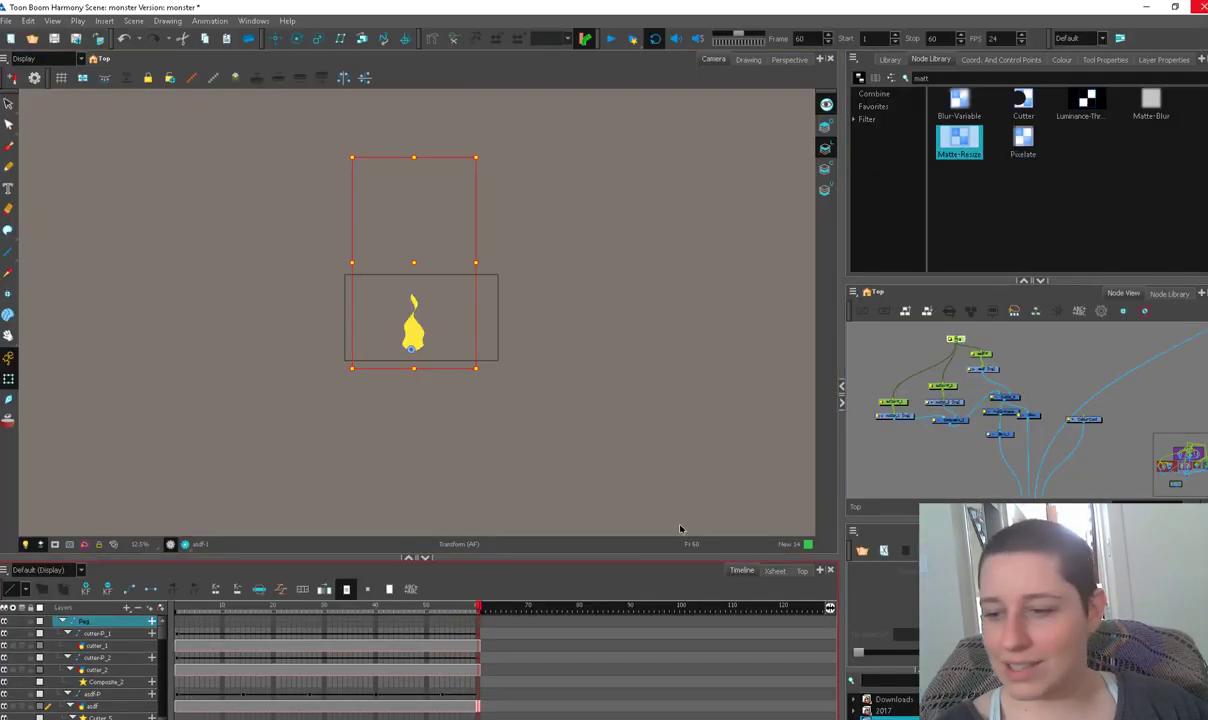
Disconnect the flame's node group from the main composite and connect a new pegged drawing in its place
{"action": "left_click", "coordinate": [978, 366]}
{"action": "left_click_drag", "start_coordinate": [1012, 458], "coordinate": [1018, 404]}
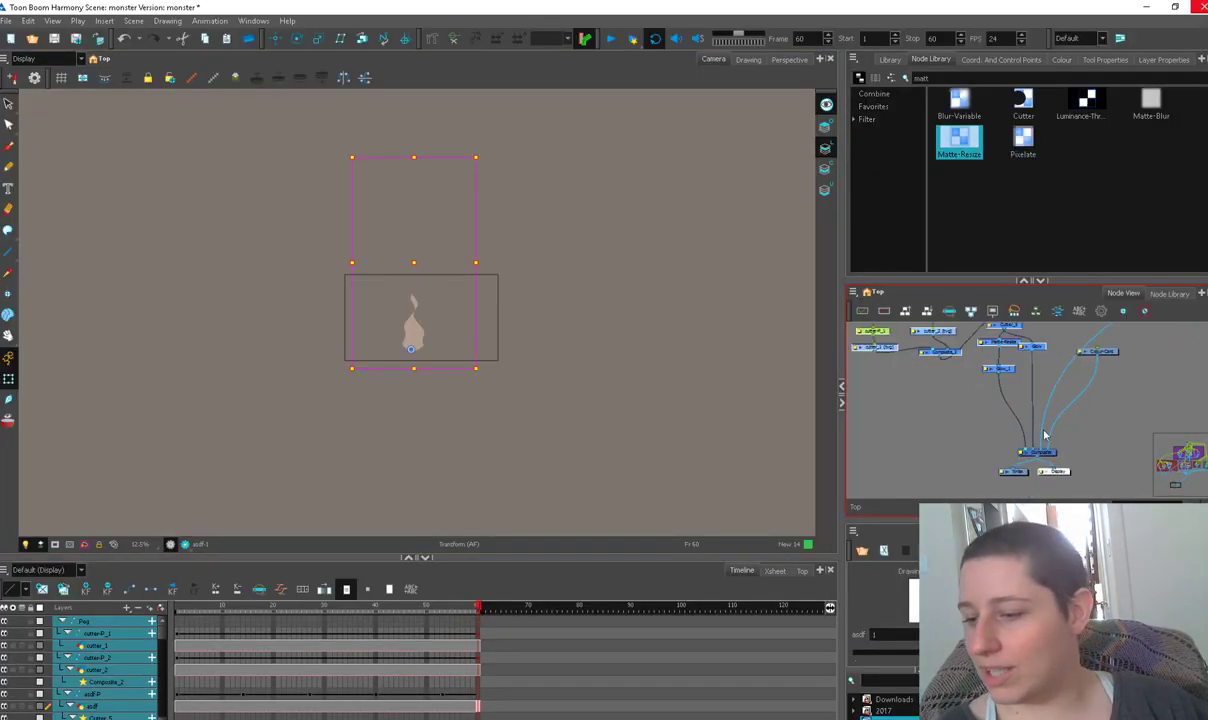
{"action": "left_click", "coordinate": [1048, 393]}
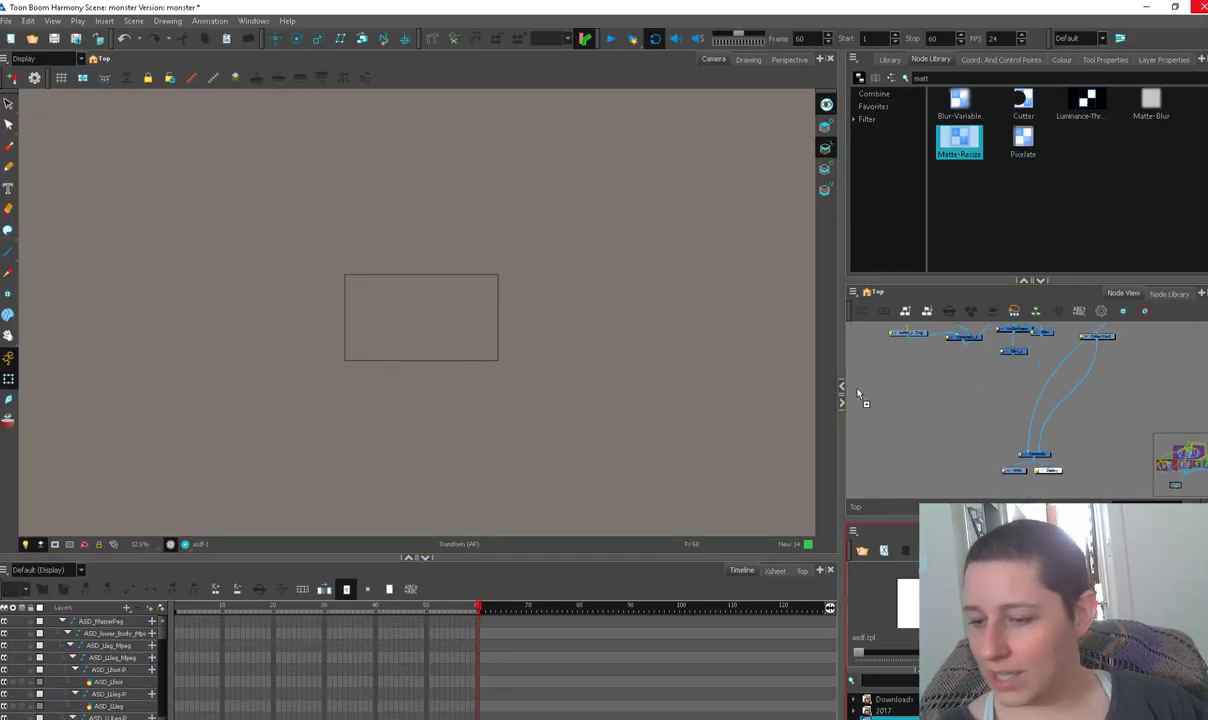
{"action": "key", "text": "ctrl+v"}
{"action": "mouse_move", "coordinate": [874, 414]}
{"action": "left_mouse_down"}
{"action": "mouse_move", "coordinate": [974, 458]}
{"action": "mouse_move", "coordinate": [903, 444]}
{"action": "mouse_move", "coordinate": [1030, 455]}
{"action": "left_mouse_up"}
Paint a light blue shape with New 15 on the new drawing and stretch it horizontally past the camera frame
{"action": "left_click", "coordinate": [912, 439]}
{"action": "key", "text": "alt+b"}
{"action": "left_click", "coordinate": [1062, 60]}
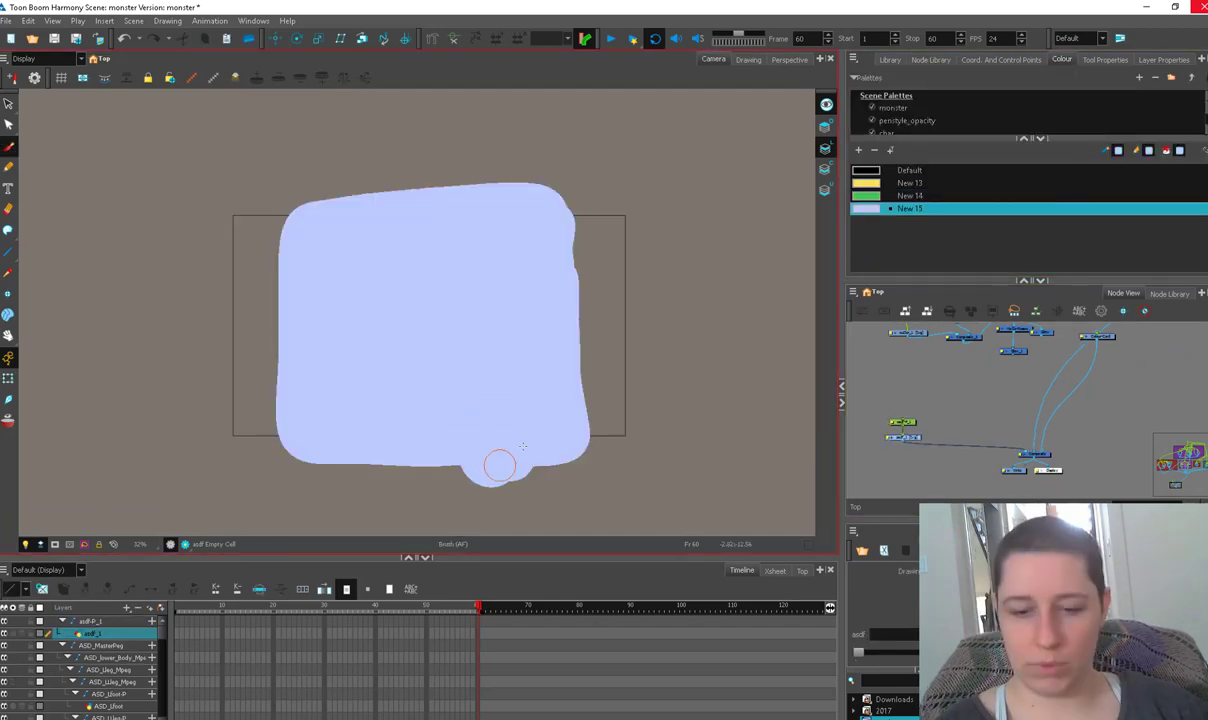
{"action": "key", "text": "alt+s"}
{"action": "key", "text": "ctrl+a"}
{"action": "left_click_drag", "start_coordinate": [606, 338], "coordinate": [684, 338]}
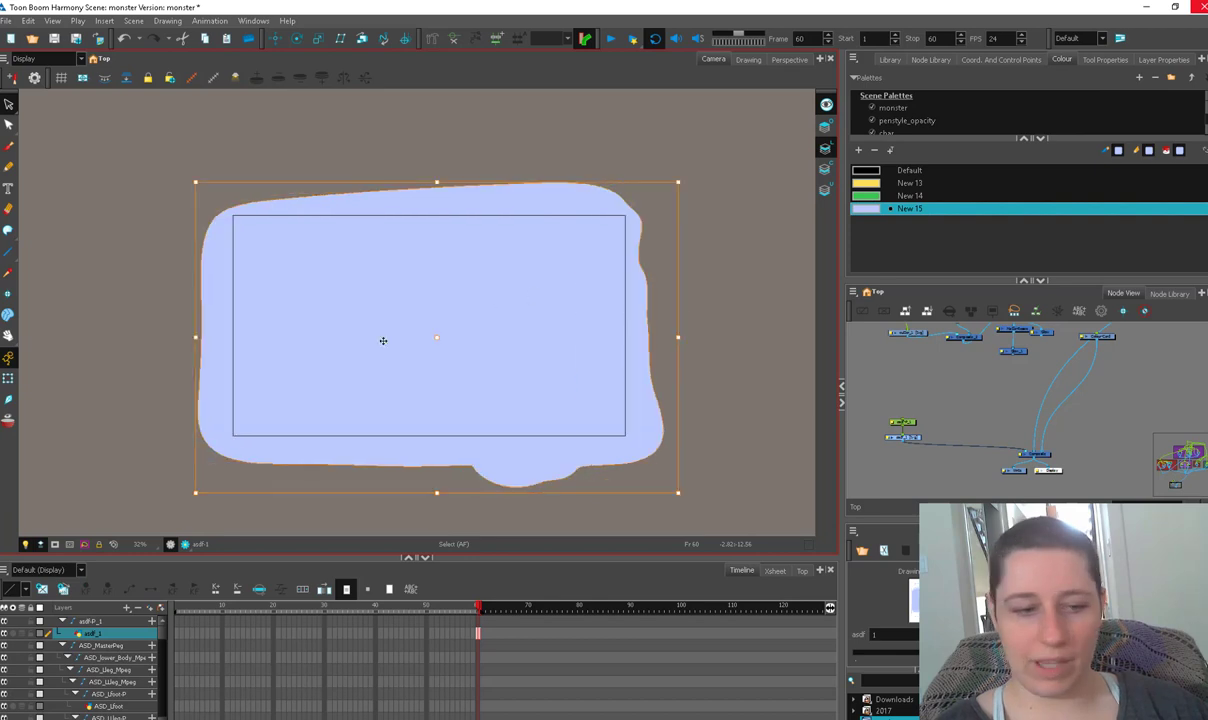
Add two more pegged drawings joined through their own composite and connect that to the main composite
{"action": "left_click", "coordinate": [8, 379]}
{"action": "left_click", "coordinate": [987, 415]}
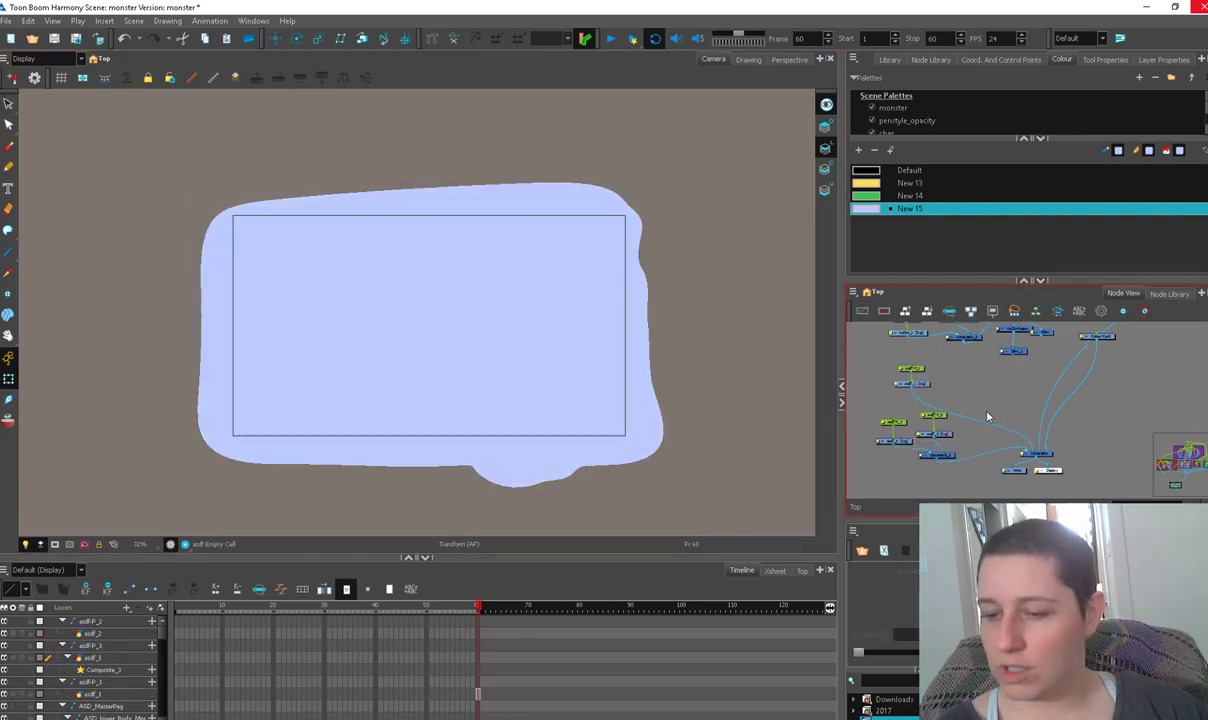
Brush a wavy horizontal line across the frame and a vertical squiggle below it in green New 14 on drawing asdf_2
{"action": "left_click", "coordinate": [912, 384]}
{"action": "left_click", "coordinate": [910, 195]}
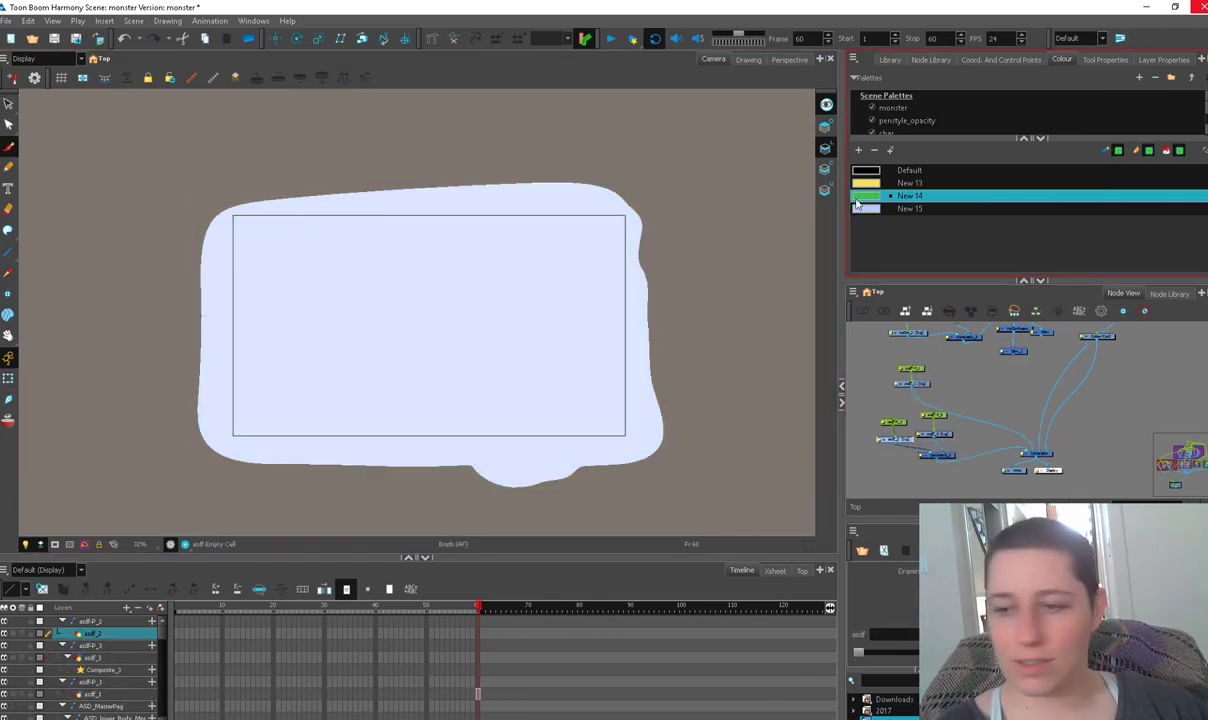
{"action": "key", "text": "alt+b"}
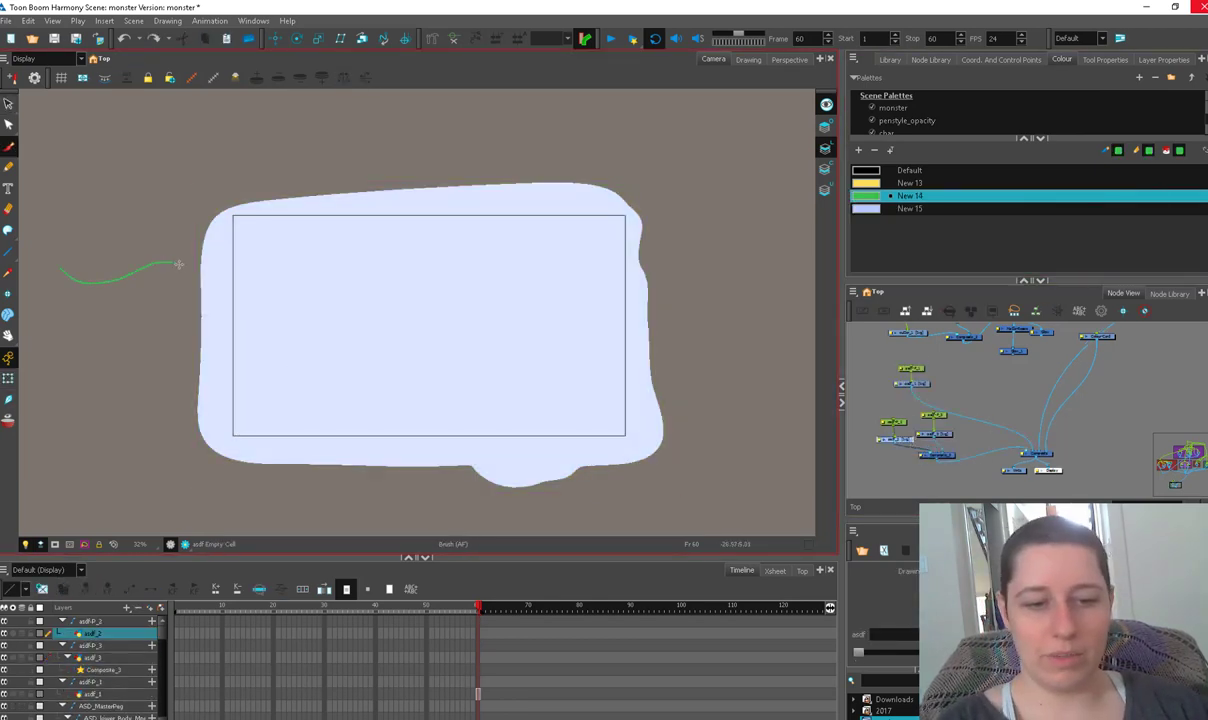
{"action": "key", "text": "ctrl+z"}
{"action": "mouse_move", "coordinate": [138, 272]}
{"action": "left_mouse_down"}
{"action": "mouse_move", "coordinate": [271, 271]}
{"action": "mouse_move", "coordinate": [302, 283]}
{"action": "left_mouse_up"}
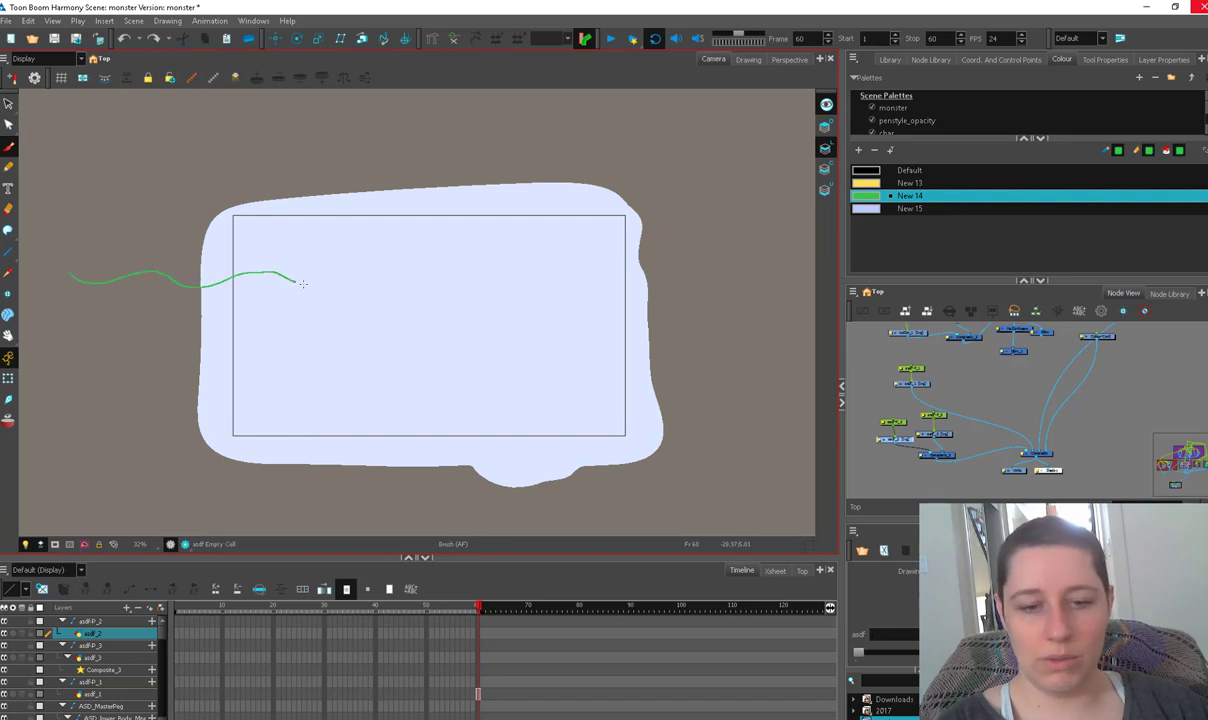
{"action": "mouse_move", "coordinate": [452, 287]}
{"action": "left_mouse_down"}
{"action": "mouse_move", "coordinate": [502, 272]}
{"action": "mouse_move", "coordinate": [750, 266]}
{"action": "left_mouse_up"}
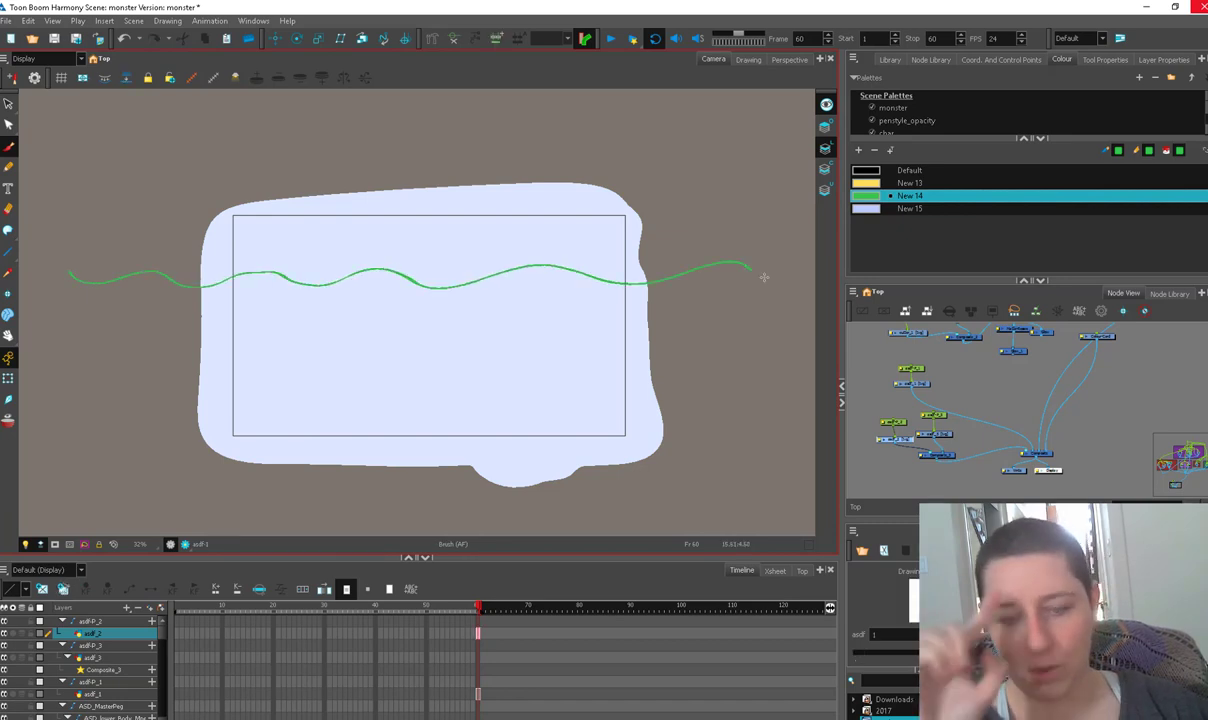
{"action": "left_click_drag", "start_coordinate": [381, 482], "coordinate": [418, 453]}
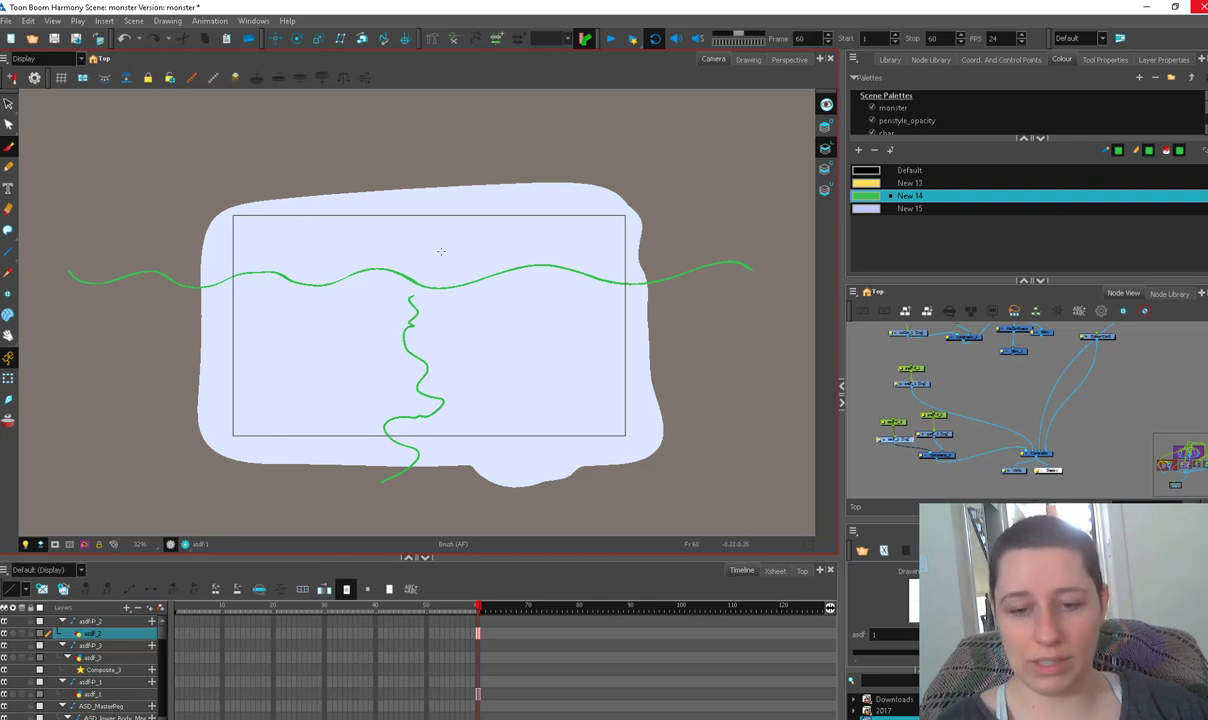
Remove the vertical squiggles and rebrush the right part of the green horizontal wavy line well past the camera frame
{"action": "key", "text": "ctrl+z"}
{"action": "mouse_move", "coordinate": [408, 308]}
{"action": "left_mouse_down"}
{"action": "mouse_move", "coordinate": [396, 345]}
{"action": "mouse_move", "coordinate": [412, 505]}
{"action": "left_mouse_up"}
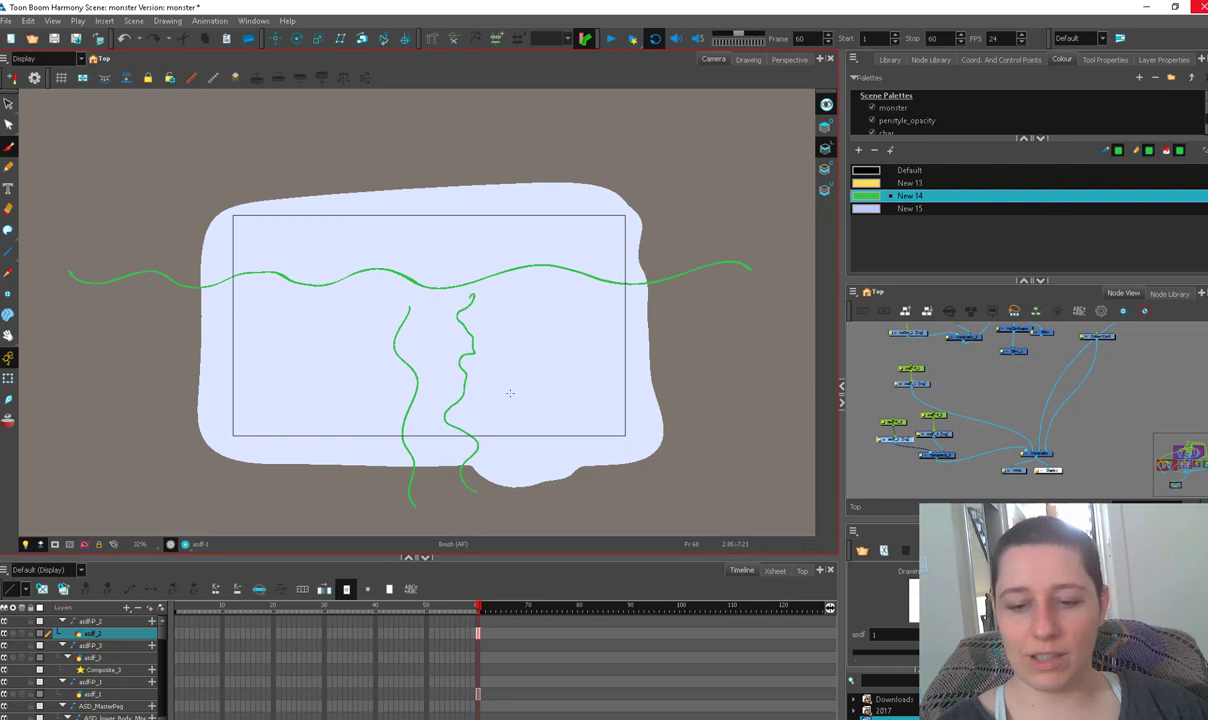
{"action": "key", "text": "alt+s"}
{"action": "left_click_drag", "start_coordinate": [365, 273], "coordinate": [461, 438]}
{"action": "key", "text": "Delete"}
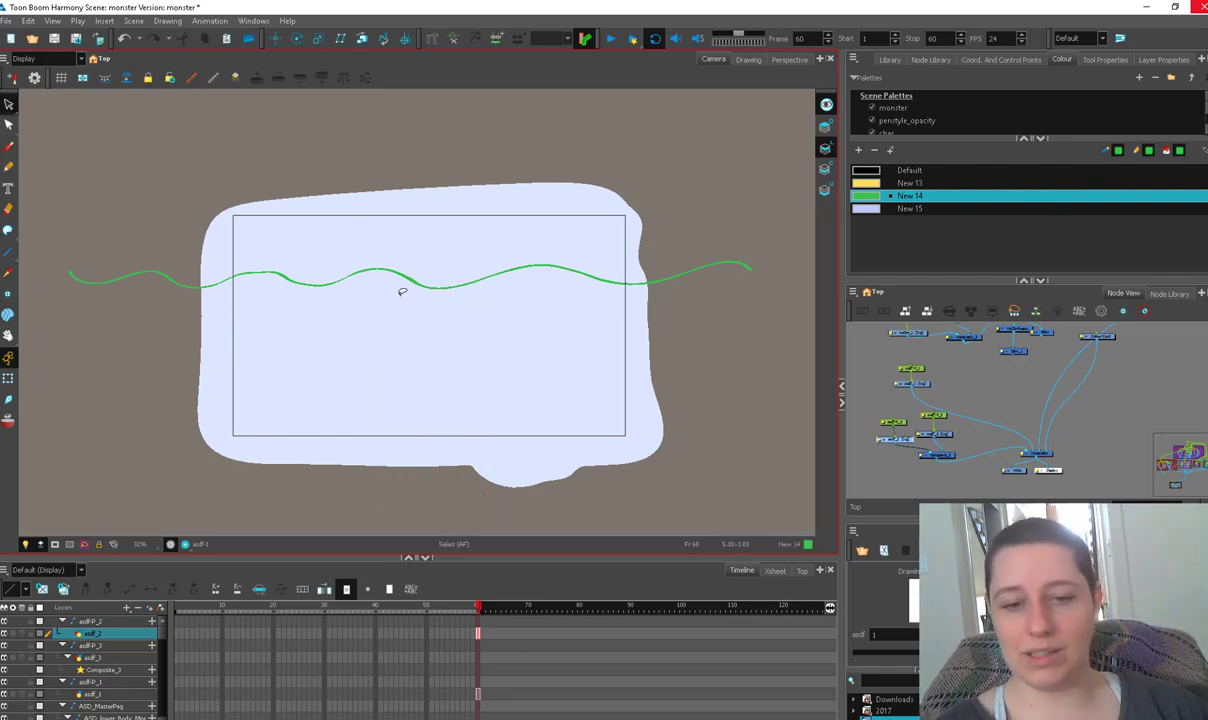
{"action": "left_click_drag", "start_coordinate": [433, 288], "coordinate": [567, 285]}
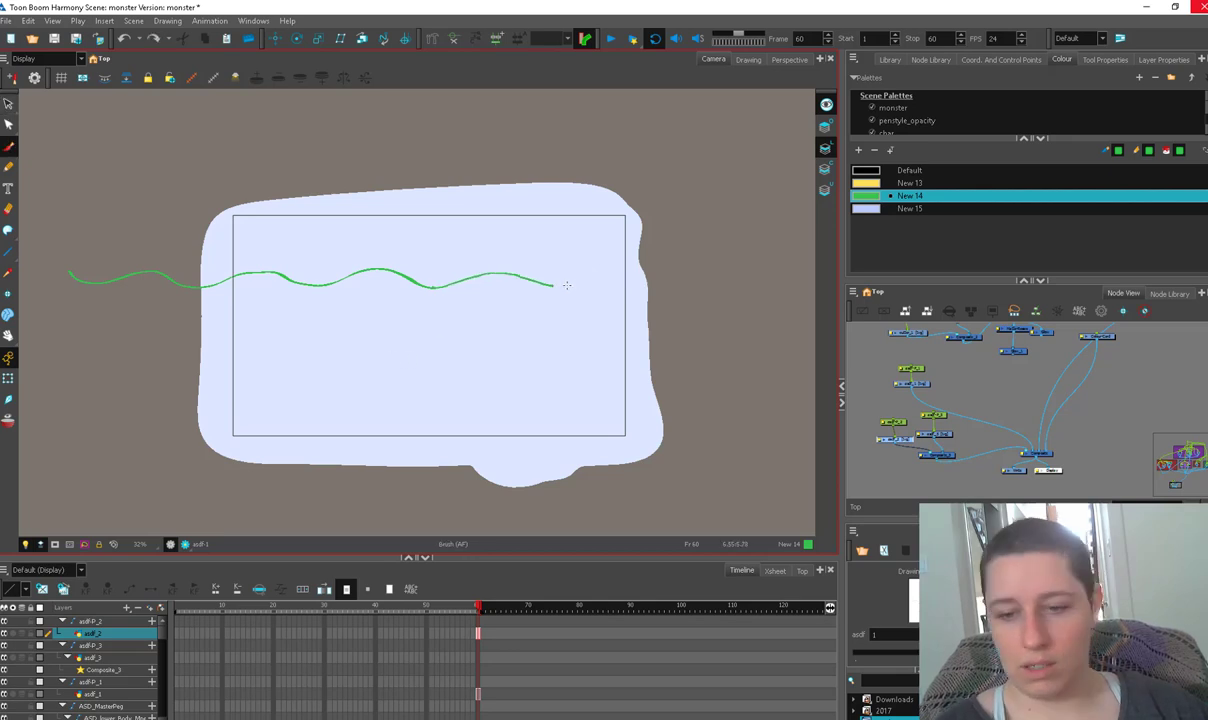
{"action": "key", "text": "ctrl+z"}
Copy the green wavy line, place the duplicate below the original, and widen it horizontally
{"action": "key", "text": "alt+s"}
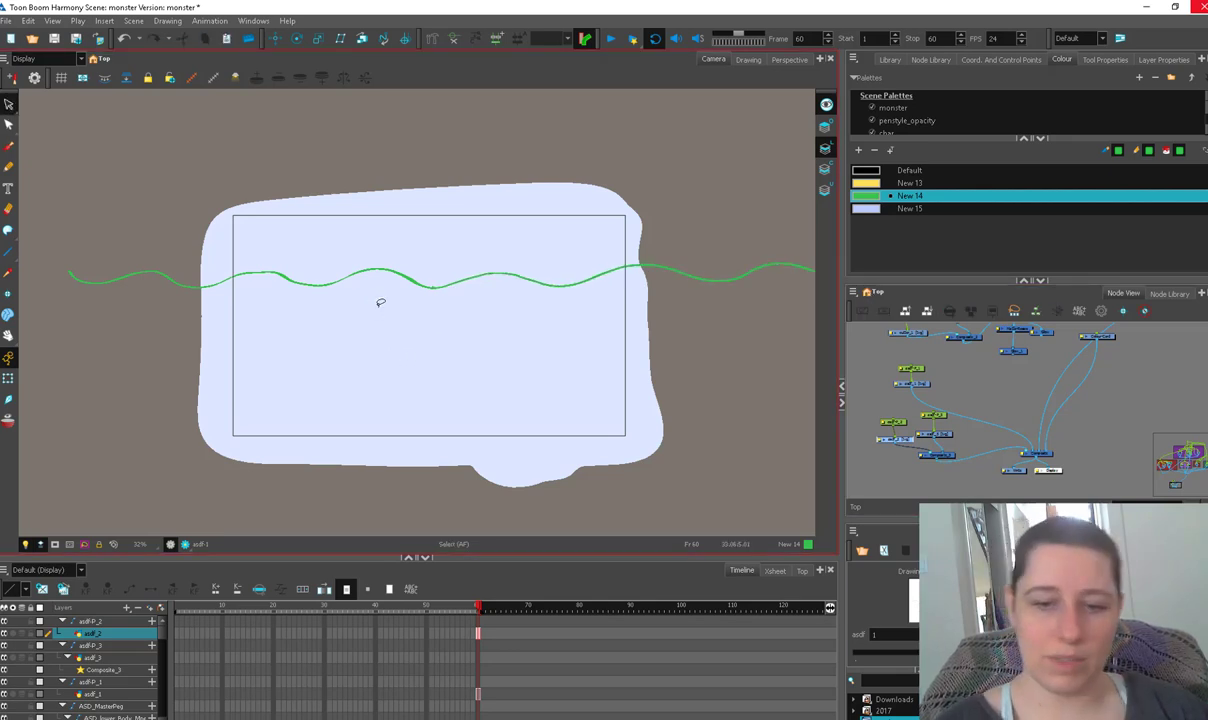
{"action": "left_click", "coordinate": [458, 283]}
{"action": "key", "text": "ctrl+c"}
{"action": "key", "text": "ctrl+v"}
{"action": "mouse_move", "coordinate": [456, 281]}
{"action": "left_mouse_down"}
{"action": "mouse_move", "coordinate": [431, 343]}
{"action": "mouse_move", "coordinate": [443, 355]}
{"action": "left_mouse_up"}
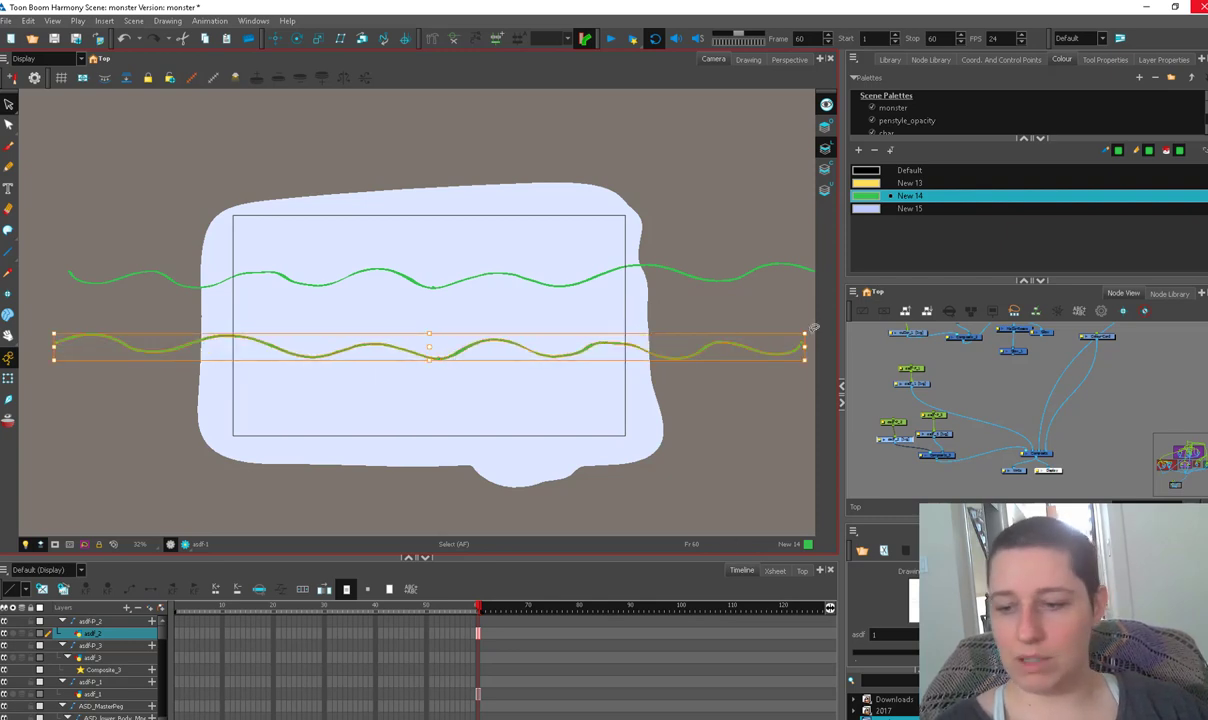
{"action": "left_click_drag", "start_coordinate": [804, 334], "coordinate": [840, 329]}
{"action": "left_click_drag", "start_coordinate": [451, 349], "coordinate": [430, 342]}
Squash the light blue shape vertically and cut its upper and lower edges straight, keeping them just beyond the two wavy lines
{"action": "left_click", "coordinate": [600, 425]}
{"action": "left_click_drag", "start_coordinate": [437, 489], "coordinate": [436, 413]}
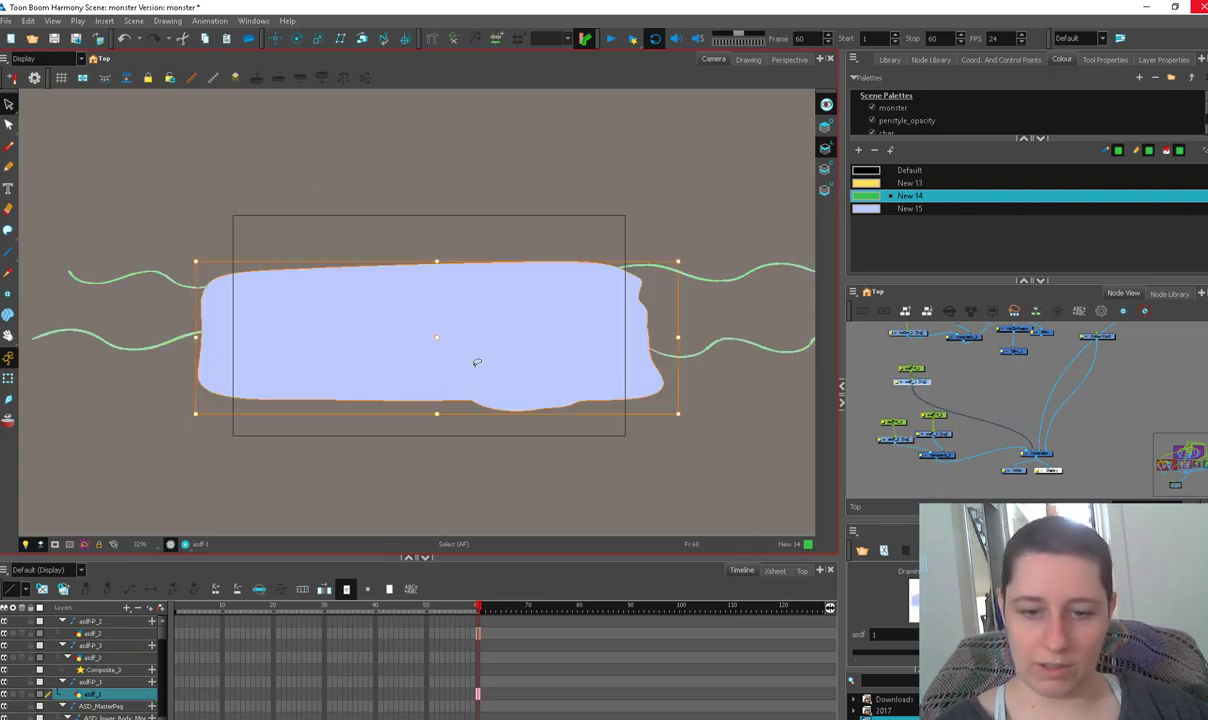
{"action": "key", "text": "alt+t"}
{"action": "left_click_drag", "start_coordinate": [197, 472], "coordinate": [687, 382]}
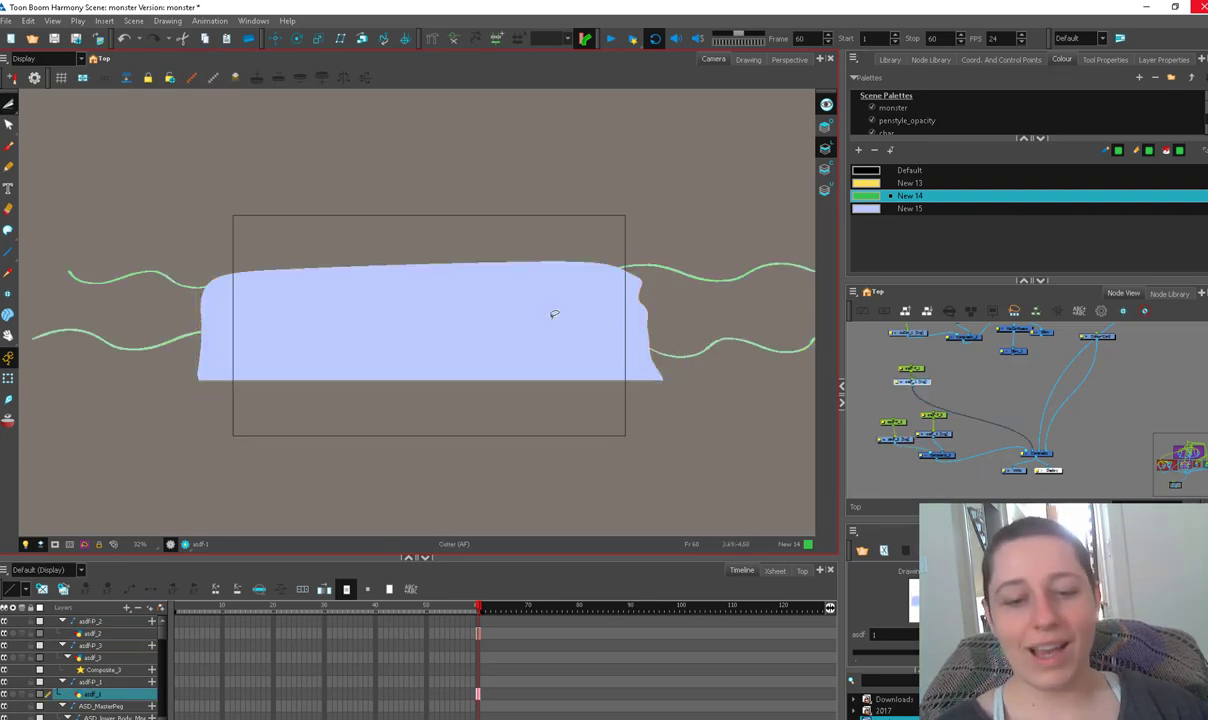
{"action": "left_click_drag", "start_coordinate": [230, 240], "coordinate": [668, 270]}
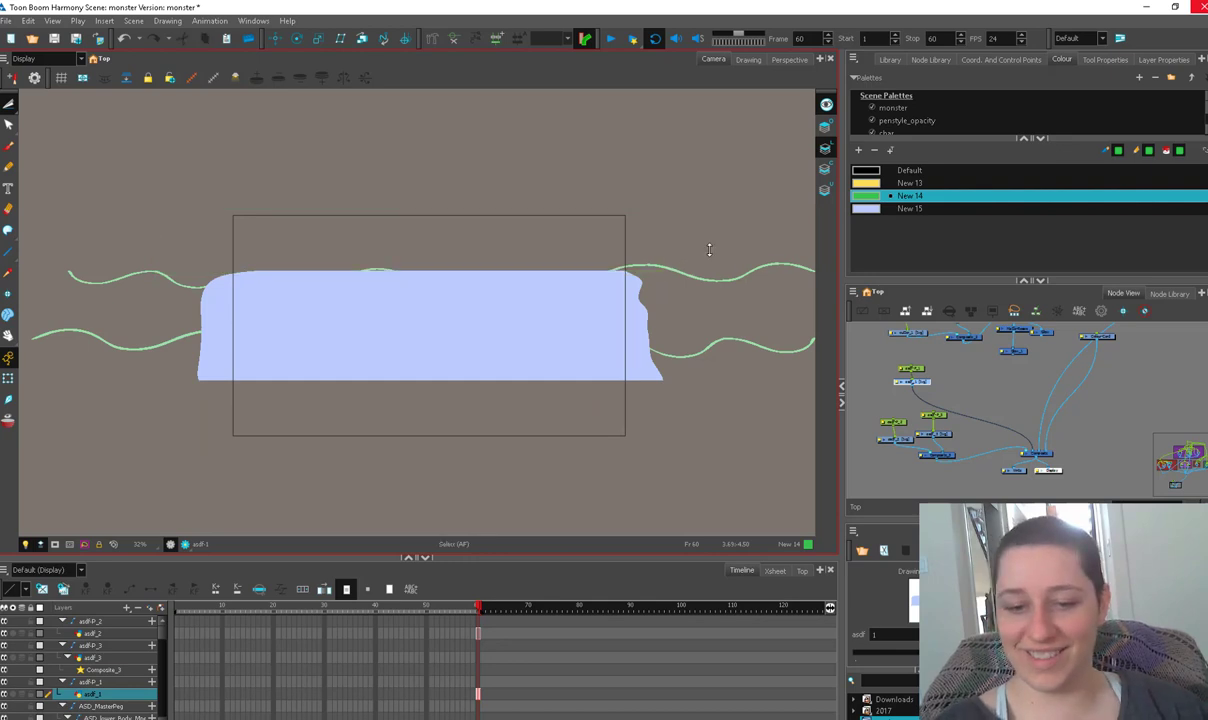
{"action": "left_click", "coordinate": [440, 288]}
{"action": "left_click_drag", "start_coordinate": [429, 270], "coordinate": [428, 253]}
Close the upper wavy line on asdf_2 with a dome-shaped stroke above it and fill the area with green New 14
{"action": "left_click", "coordinate": [926, 427]}
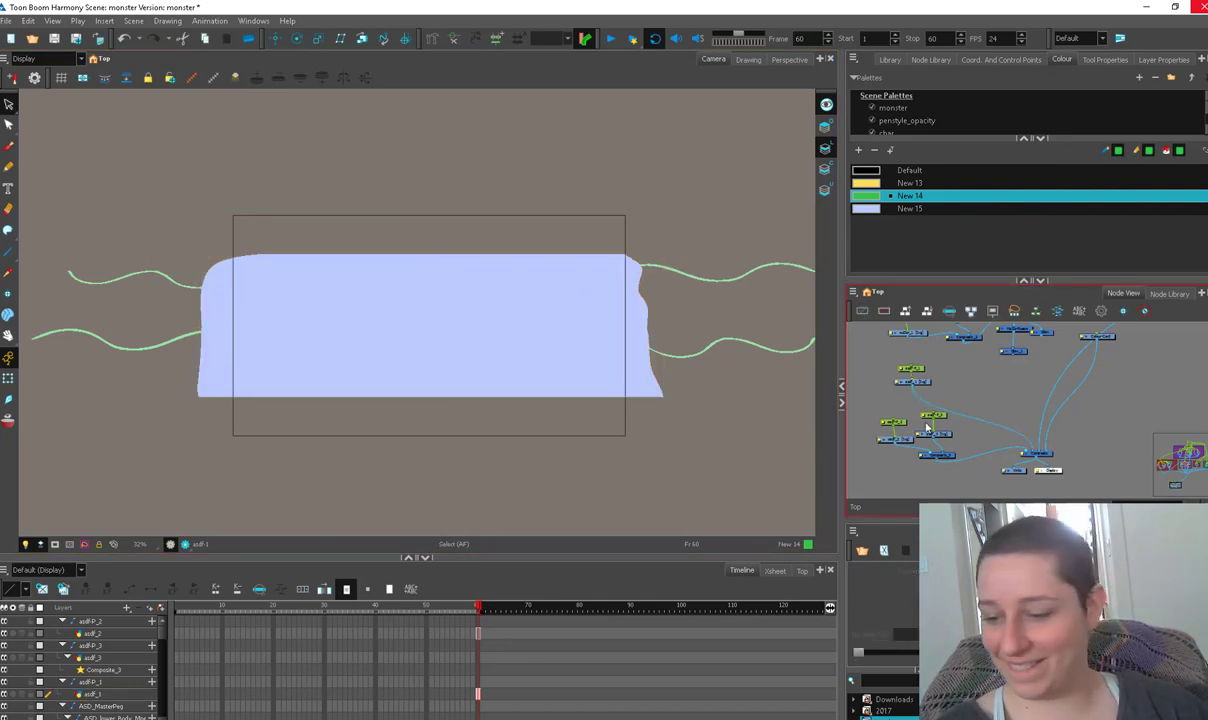
{"action": "left_click", "coordinate": [896, 439]}
{"action": "key", "text": "alt+v"}
{"action": "key", "text": "1"}
{"action": "left_click_drag", "start_coordinate": [243, 268], "coordinate": [189, 295]}
{"action": "mouse_move", "coordinate": [97, 319]}
{"action": "left_mouse_down"}
{"action": "mouse_move", "coordinate": [274, 175]}
{"action": "mouse_move", "coordinate": [622, 237]}
{"action": "mouse_move", "coordinate": [666, 310]}
{"action": "left_mouse_up"}
{"action": "key", "text": "alt+i"}
{"action": "left_click", "coordinate": [447, 290]}
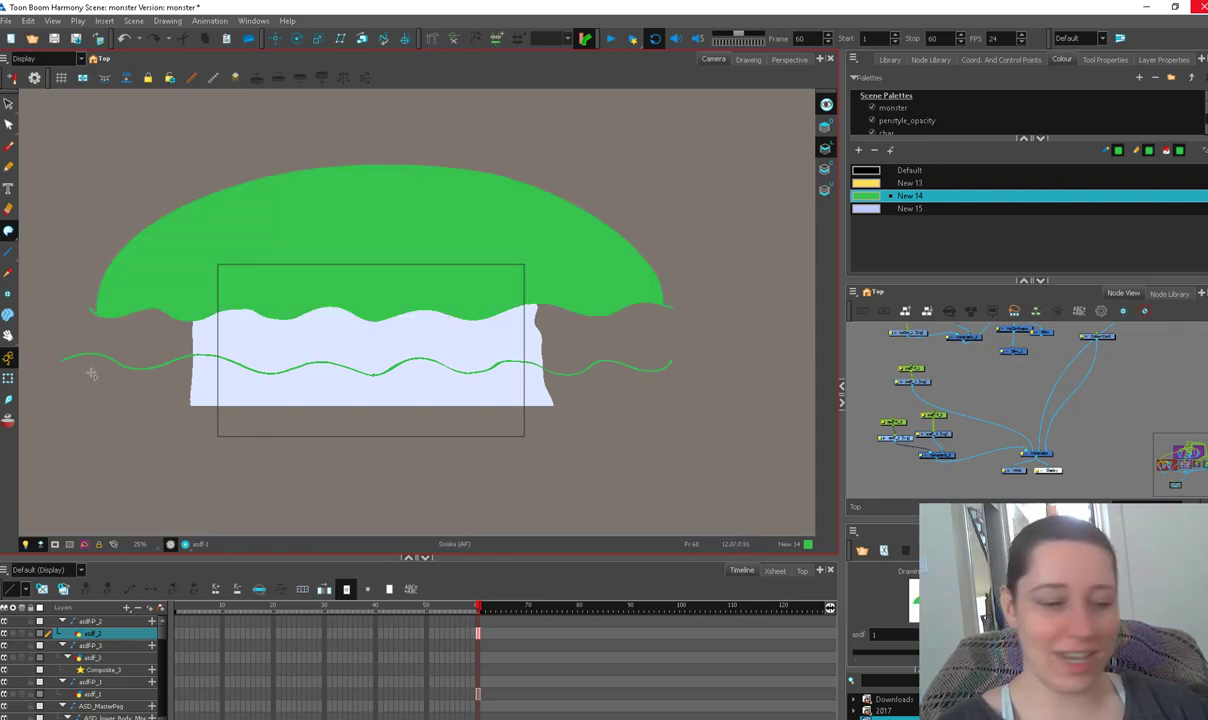
Close the lower wavy line with a curved stroke beneath it and fill the area with green New 14
{"action": "mouse_move", "coordinate": [73, 350]}
{"action": "left_mouse_down"}
{"action": "mouse_move", "coordinate": [96, 414]}
{"action": "mouse_move", "coordinate": [290, 441]}
{"action": "mouse_move", "coordinate": [544, 429]}
{"action": "mouse_move", "coordinate": [668, 366]}
{"action": "left_mouse_up"}
{"action": "key", "text": "alt+i"}
{"action": "left_click", "coordinate": [492, 368]}
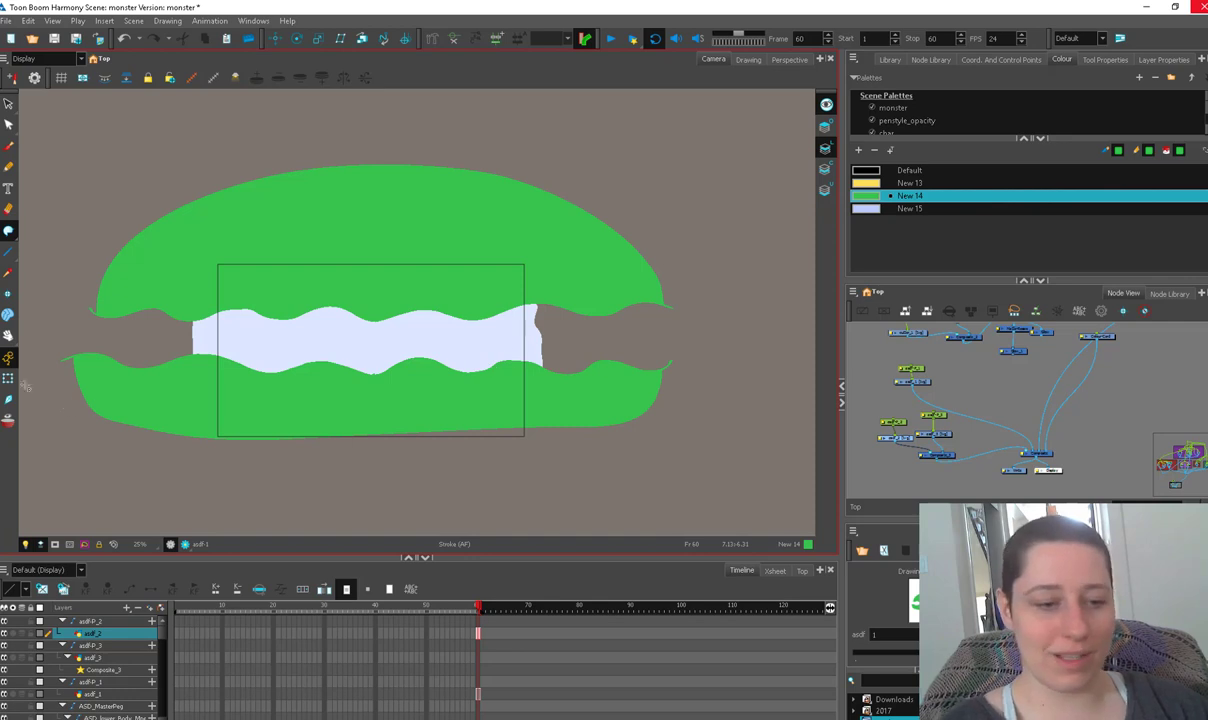
Cut away both ends of the light blue shape on asdf_1, leaving a short block with straight vertical sides
{"action": "left_click", "coordinate": [8, 379]}
{"action": "left_click_drag", "start_coordinate": [912, 382], "coordinate": [915, 391]}
{"action": "key", "text": "alt+t"}
{"action": "mouse_move", "coordinate": [120, 237]}
{"action": "left_mouse_down"}
{"action": "mouse_move", "coordinate": [197, 356]}
{"action": "mouse_move", "coordinate": [316, 450]}
{"action": "left_mouse_up"}
{"action": "key", "text": "Delete"}
{"action": "left_click_drag", "start_coordinate": [595, 211], "coordinate": [449, 446]}
{"action": "key", "text": "Delete"}
{"action": "key", "text": "2"}
{"action": "left_click", "coordinate": [8, 379]}
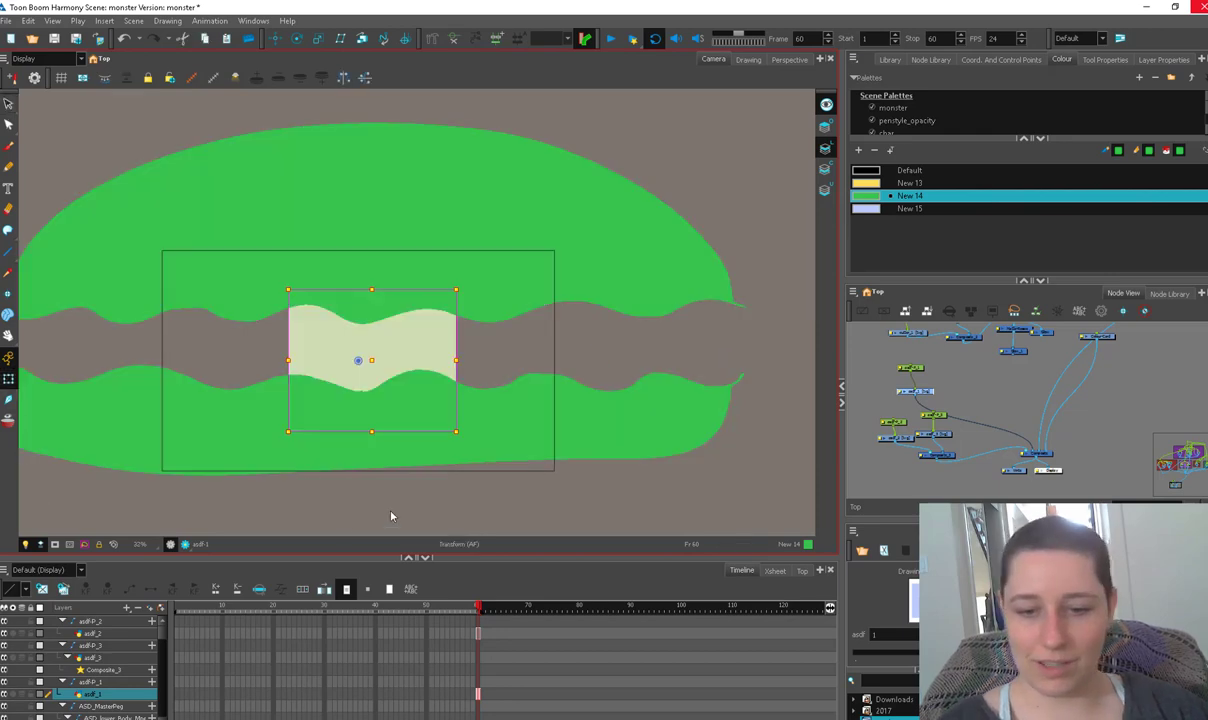
At frame 1, move both green wavy shapes right so their left ends overlap the light blue block
{"action": "left_click", "coordinate": [598, 507]}
{"action": "key", "text": "1"}
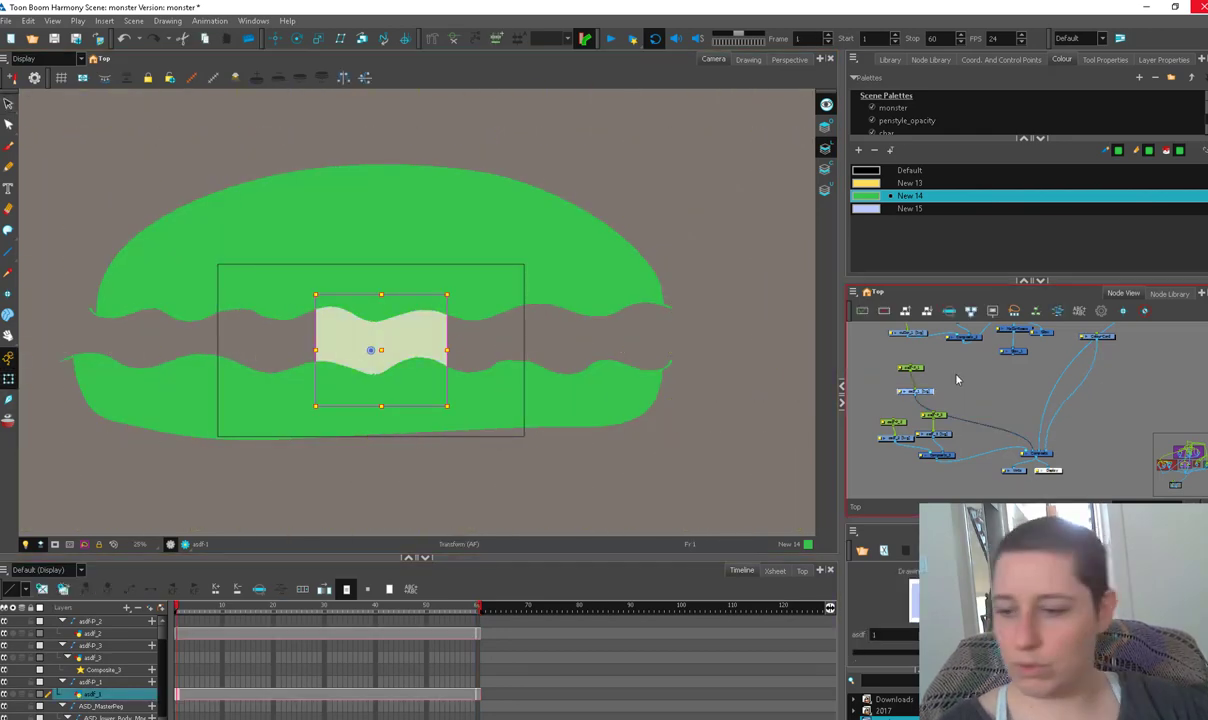
{"action": "left_click_drag", "start_coordinate": [950, 405], "coordinate": [884, 427]}
{"action": "mouse_move", "coordinate": [447, 406]}
{"action": "left_mouse_down"}
{"action": "mouse_move", "coordinate": [625, 412]}
{"action": "mouse_move", "coordinate": [608, 427]}
{"action": "left_mouse_up"}
{"action": "left_click", "coordinate": [596, 461]}
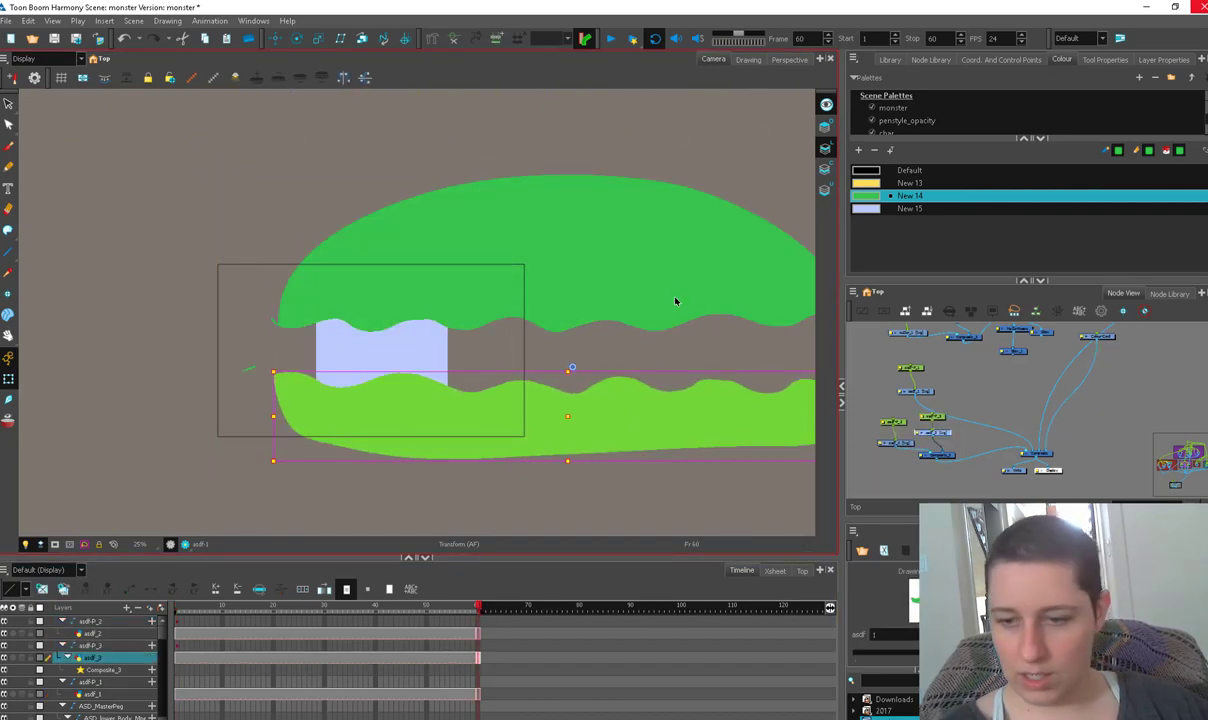
At frame 60, move both green wavy shapes left until their right ends overlap the light blue block, then fine-tune each one
{"action": "left_click_drag", "start_coordinate": [675, 301], "coordinate": [389, 293]}
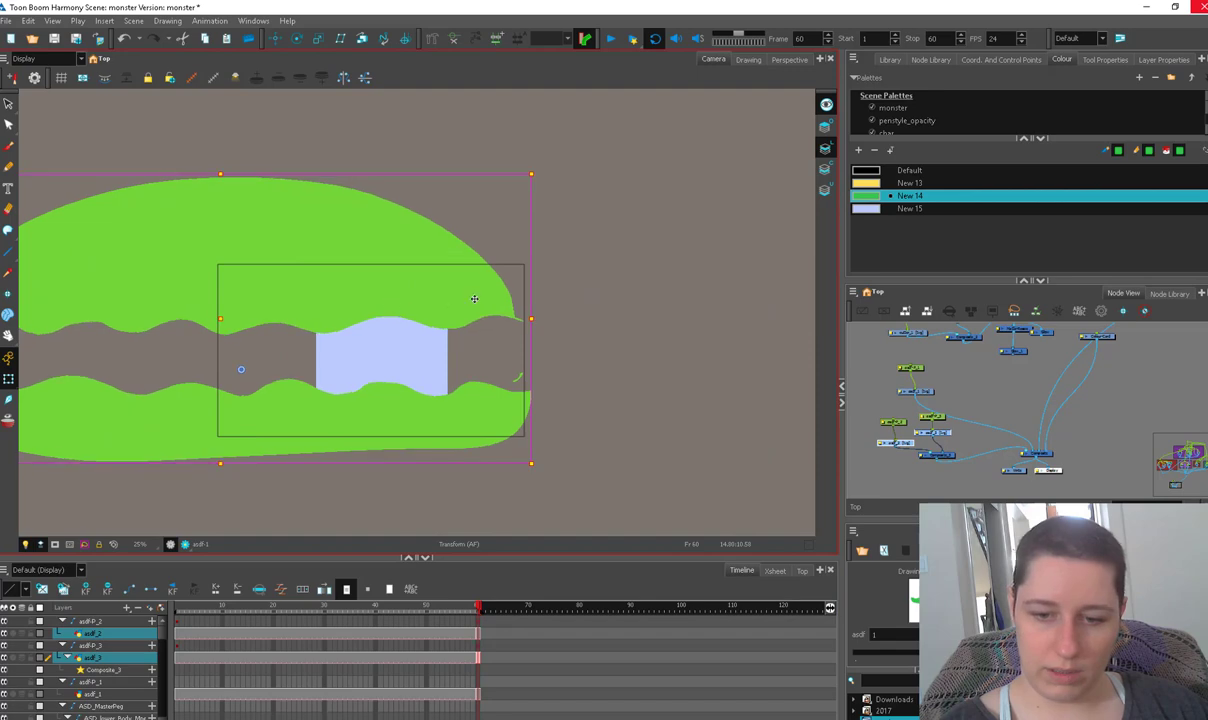
{"action": "left_click_drag", "start_coordinate": [486, 424], "coordinate": [463, 420]}
{"action": "mouse_move", "coordinate": [461, 313]}
{"action": "left_mouse_down"}
{"action": "mouse_move", "coordinate": [449, 319]}
{"action": "mouse_move", "coordinate": [467, 324]}
{"action": "mouse_move", "coordinate": [451, 323]}
{"action": "left_mouse_up"}
{"action": "left_click", "coordinate": [638, 363]}
{"action": "key", "text": "1"}
{"action": "left_click", "coordinate": [458, 316]}
{"action": "left_click", "coordinate": [461, 401]}
{"action": "left_click", "coordinate": [457, 323]}
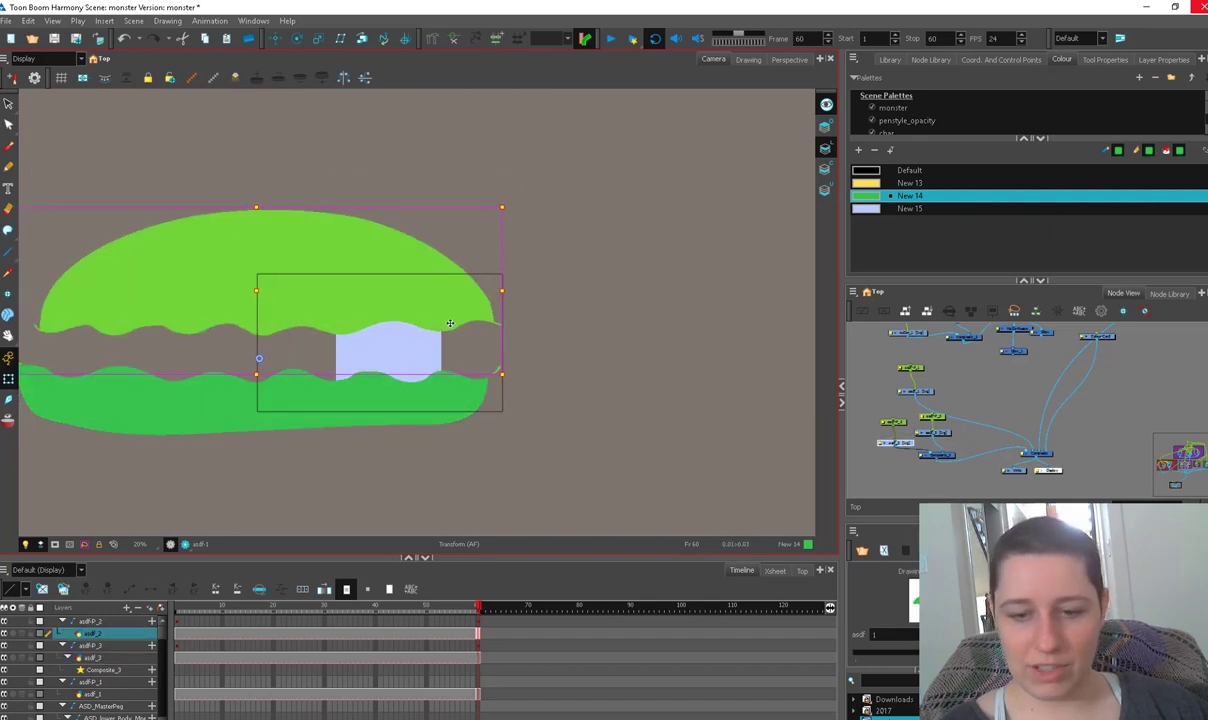
{"action": "left_click", "coordinate": [524, 323]}
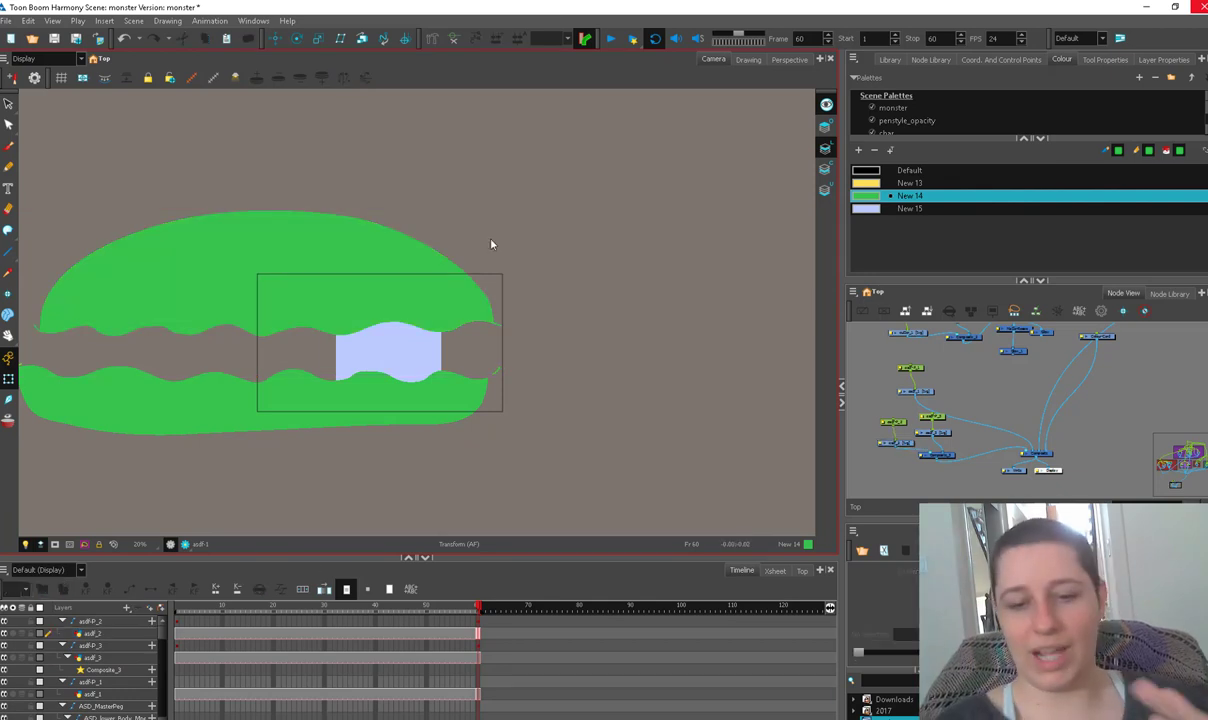
Brush a flag-like example with wavy edges and slanted ends in the black Default colour, to the right of the camera frame
{"action": "key", "text": "alt+b"}
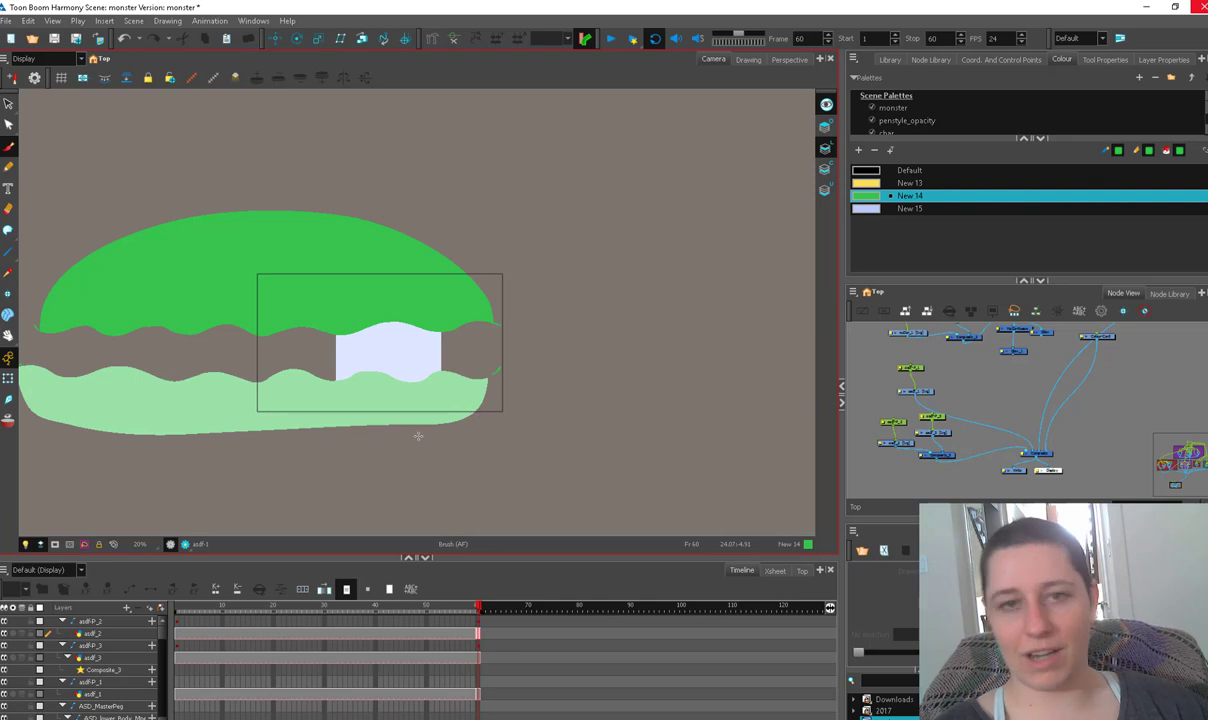
{"action": "right_click", "coordinate": [532, 362]}
{"action": "left_click", "coordinate": [872, 174]}
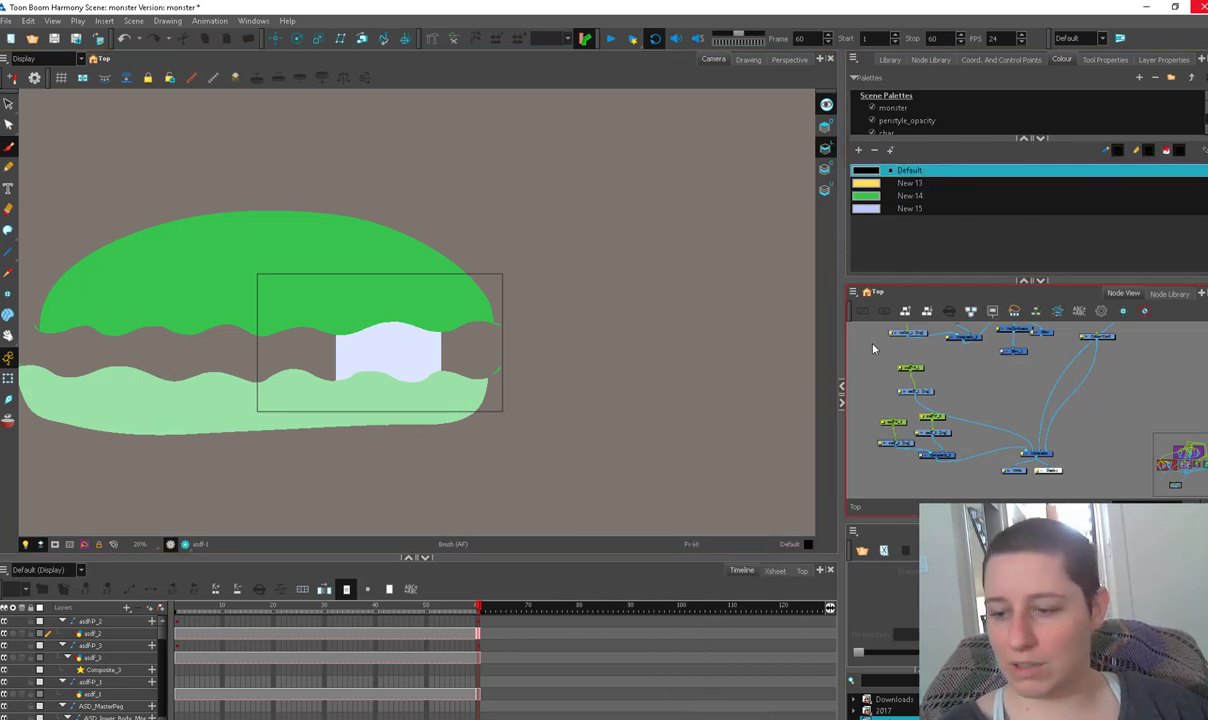
{"action": "left_click_drag", "start_coordinate": [607, 378], "coordinate": [485, 366]}
{"action": "key", "text": "2"}
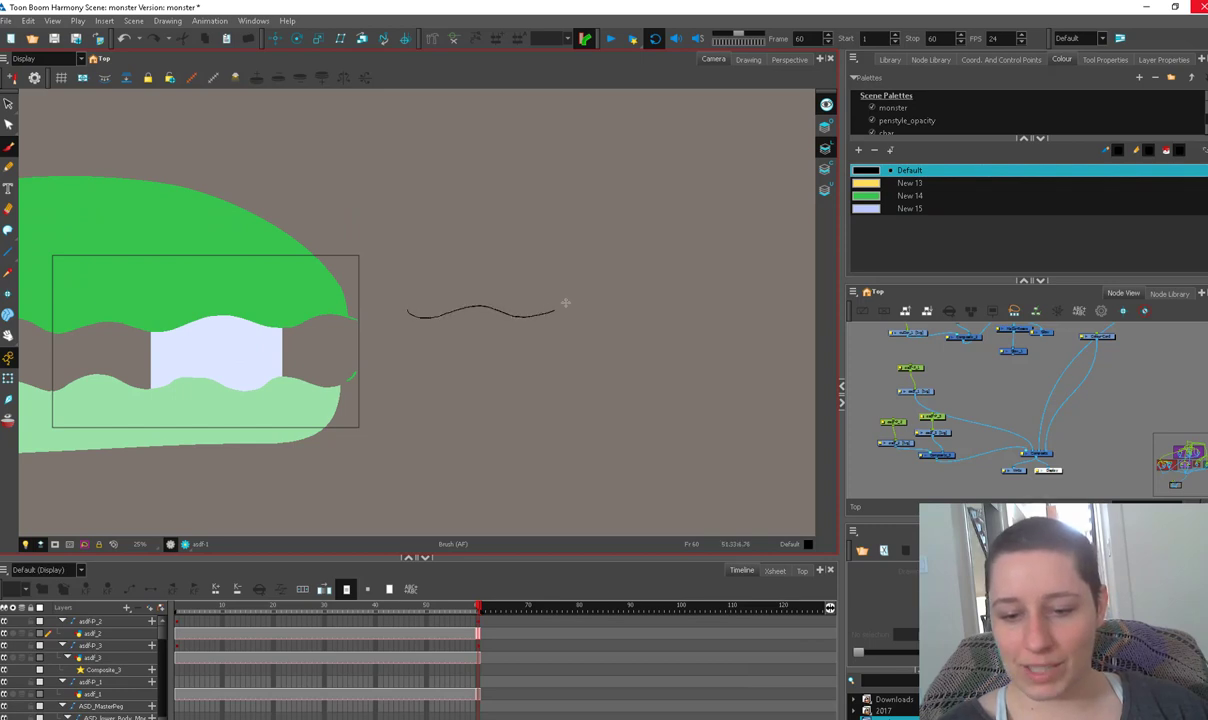
{"action": "left_click_drag", "start_coordinate": [424, 403], "coordinate": [420, 410]}
{"action": "left_click_drag", "start_coordinate": [576, 288], "coordinate": [500, 410]}
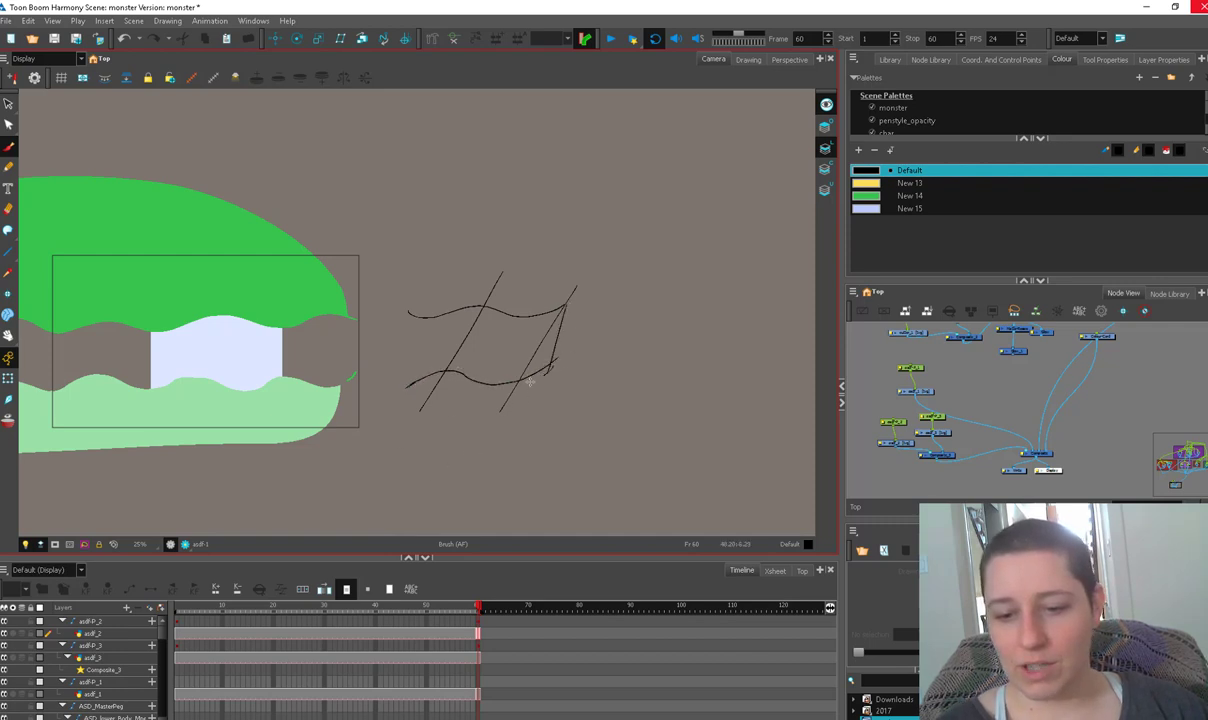
Sketch a second black wavy flag outline beside the first, replacing its end line and removing the overshooting corner
{"action": "mouse_move", "coordinate": [603, 303]}
{"action": "left_mouse_down"}
{"action": "mouse_move", "coordinate": [640, 286]}
{"action": "mouse_move", "coordinate": [704, 298]}
{"action": "left_mouse_up"}
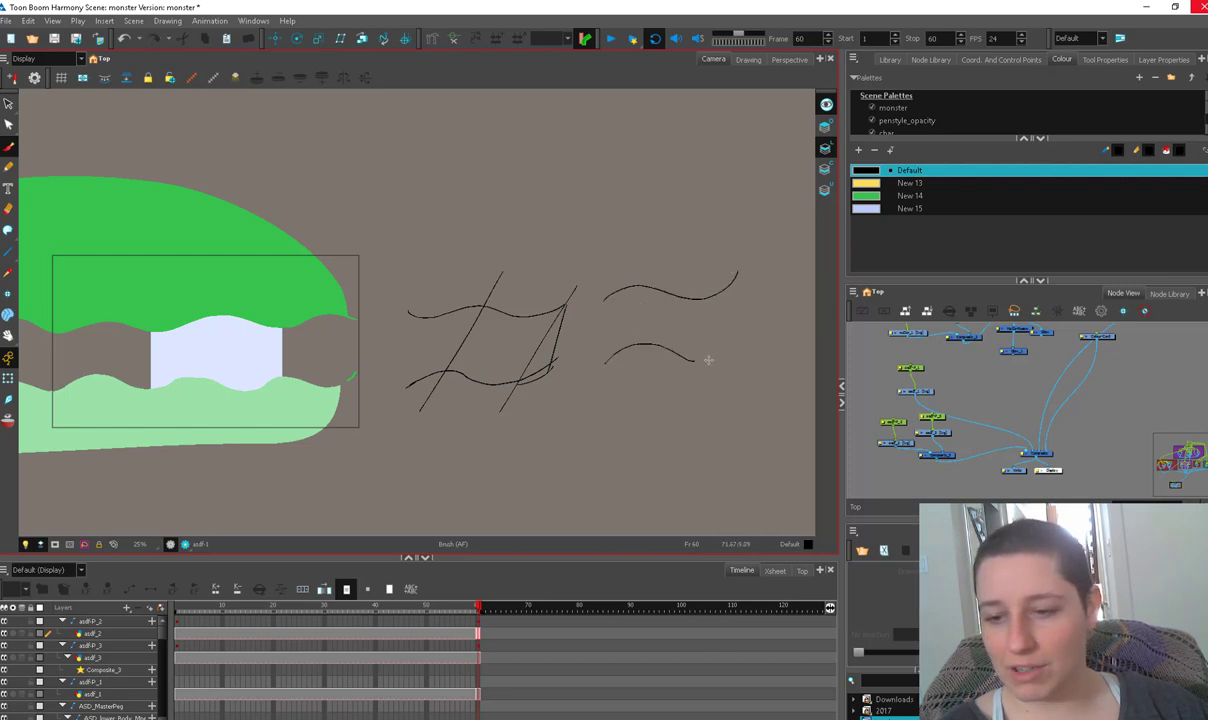
{"action": "key", "text": "alt+s"}
{"action": "left_click", "coordinate": [745, 310]}
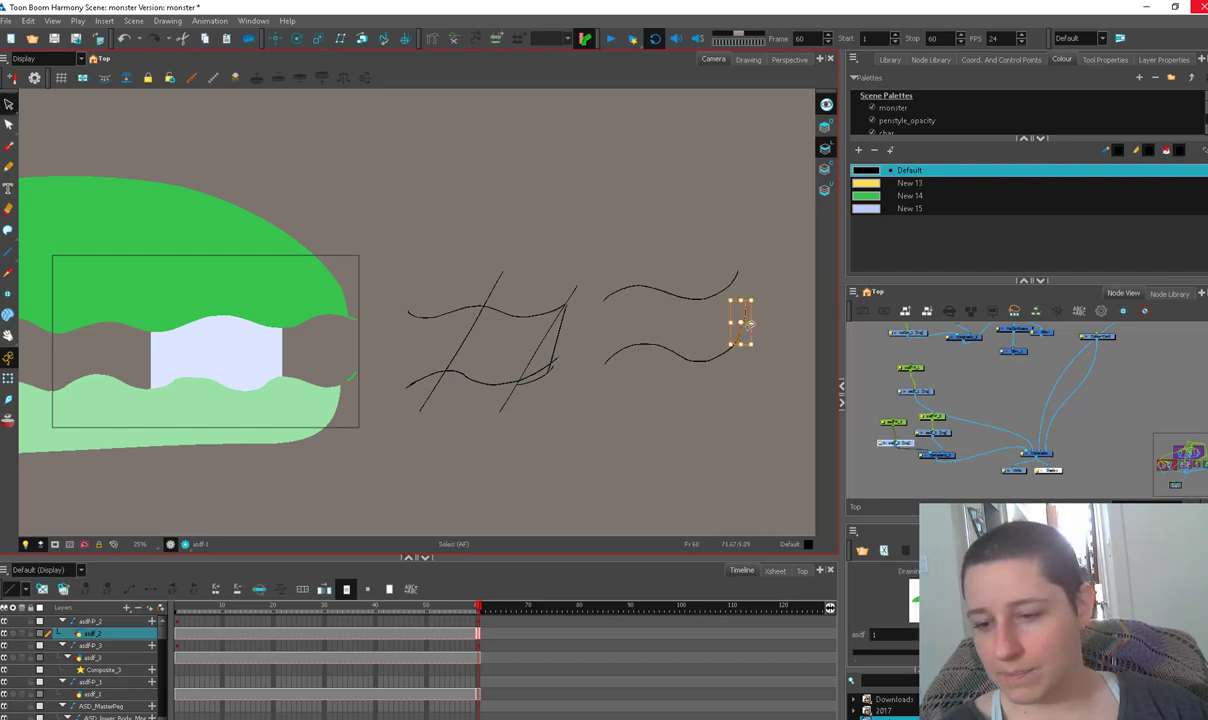
{"action": "key", "text": "Delete"}
{"action": "key", "text": "alt+b"}
{"action": "key", "text": "alt+s"}
{"action": "left_click", "coordinate": [737, 264]}
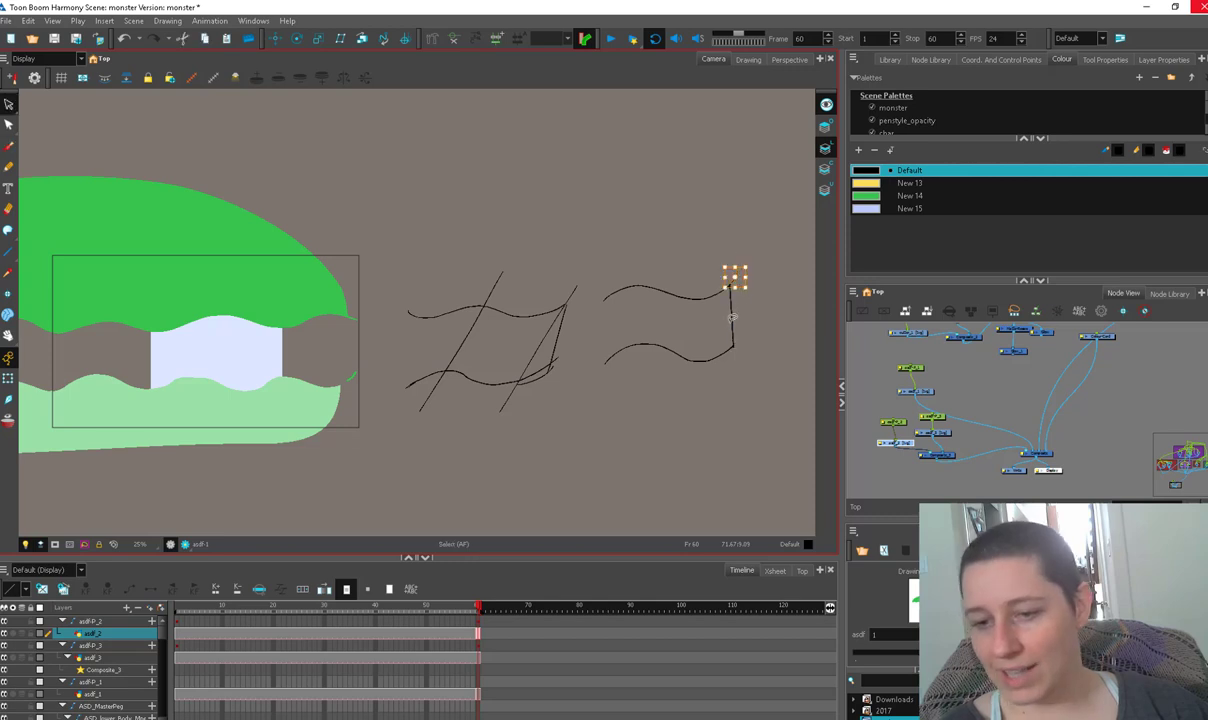
{"action": "key", "text": "Delete"}
{"action": "key", "text": "alt+b"}
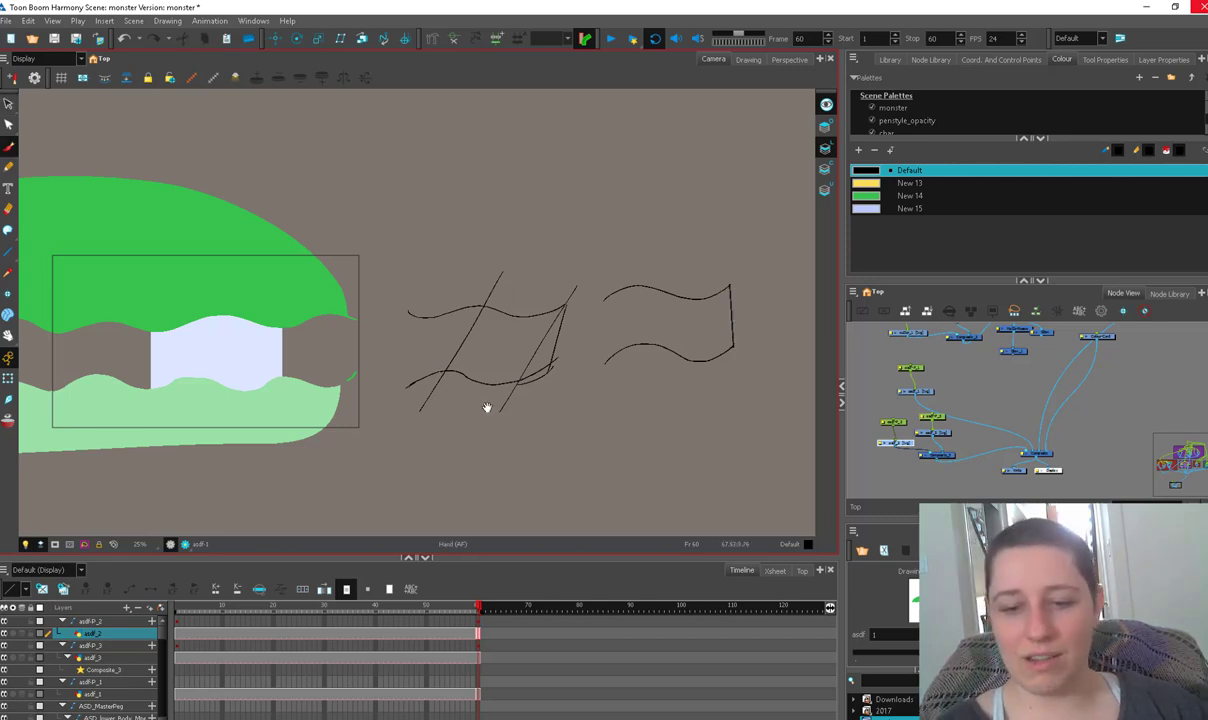
Select and delete the black flag sketches beside the green shapes
{"action": "left_click_drag", "start_coordinate": [488, 407], "coordinate": [619, 393]}
{"action": "left_click_drag", "start_coordinate": [488, 400], "coordinate": [451, 418]}
{"action": "key", "text": "alt+s"}
{"action": "mouse_move", "coordinate": [588, 256]}
{"action": "left_mouse_down"}
{"action": "mouse_move", "coordinate": [655, 412]}
{"action": "mouse_move", "coordinate": [666, 342]}
{"action": "left_mouse_up"}
{"action": "key", "text": "Delete"}
Insert a Cutter node between the light blue drawing and the main composite, using the green shapes' composite as its matte
{"action": "left_click", "coordinate": [9, 378]}
{"action": "left_click_drag", "start_coordinate": [385, 463], "coordinate": [474, 444]}
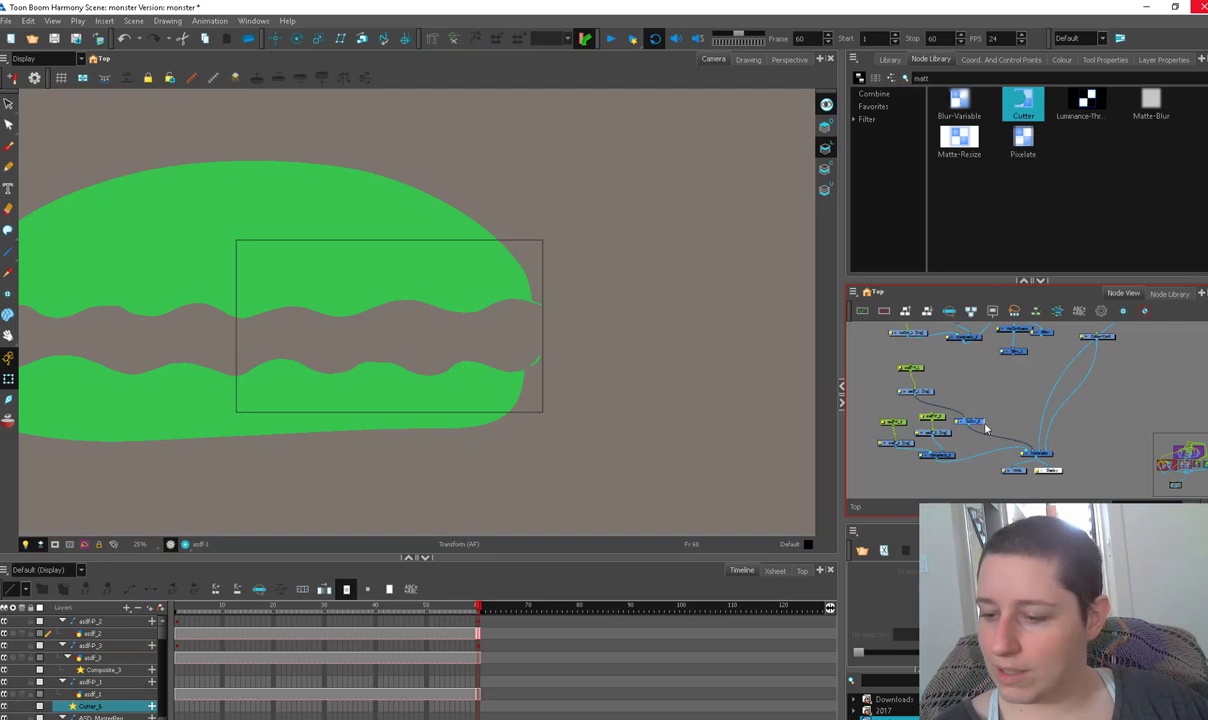
{"action": "left_click_drag", "start_coordinate": [932, 405], "coordinate": [962, 430]}
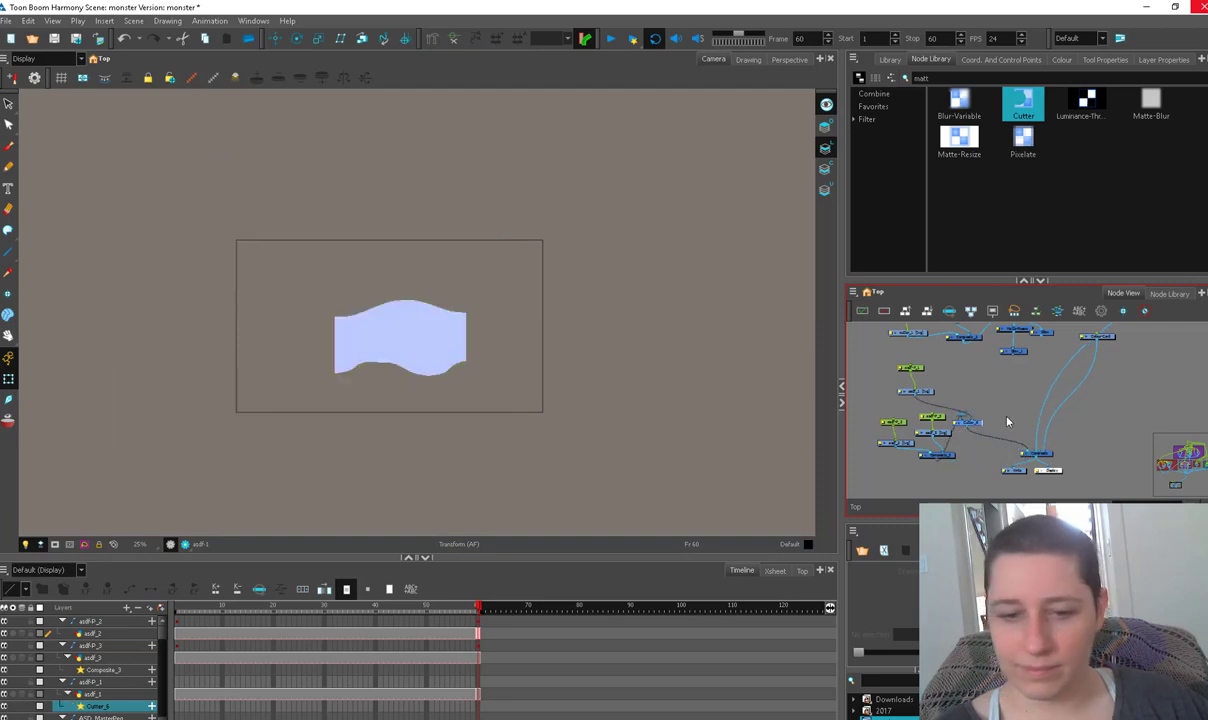
{"action": "left_click", "coordinate": [1005, 412]}
Convert the frame 1 keyframes on pegs asdf-P_2 and asdf-P_3 to motion keyframes
{"action": "left_click_drag", "start_coordinate": [178, 621], "coordinate": [212, 650]}
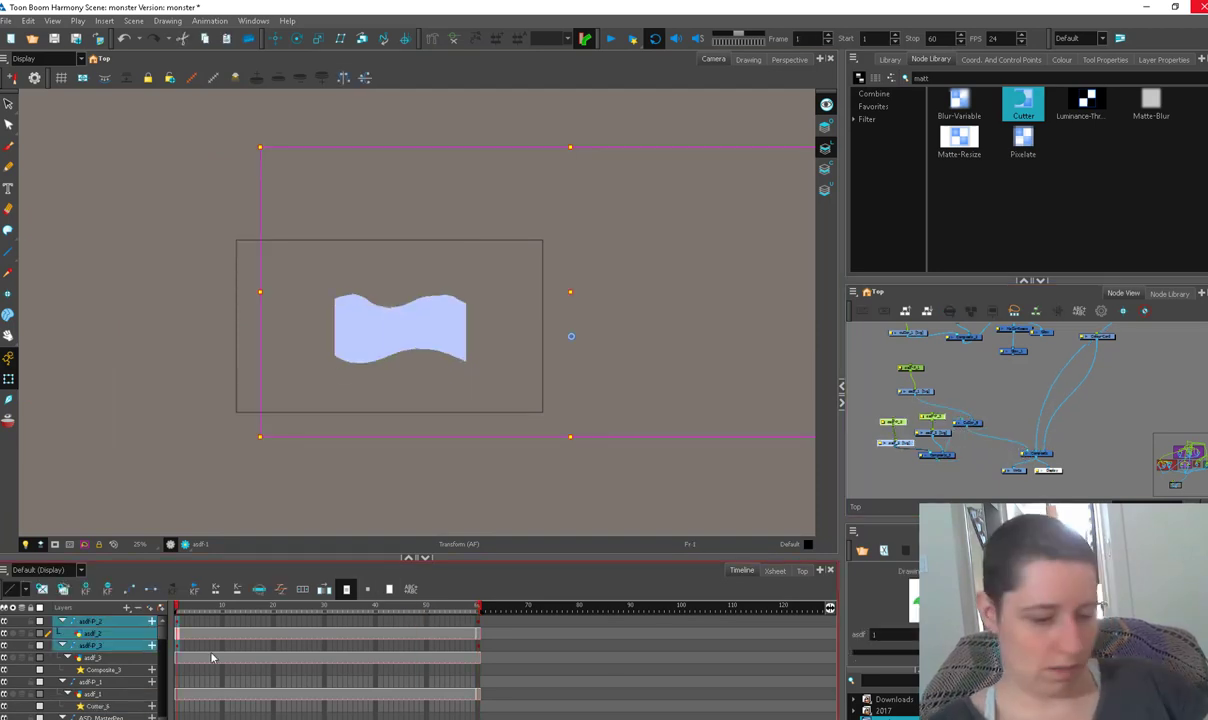
{"action": "key", "text": "ctrl+k"}
{"action": "left_click", "coordinate": [764, 294]}
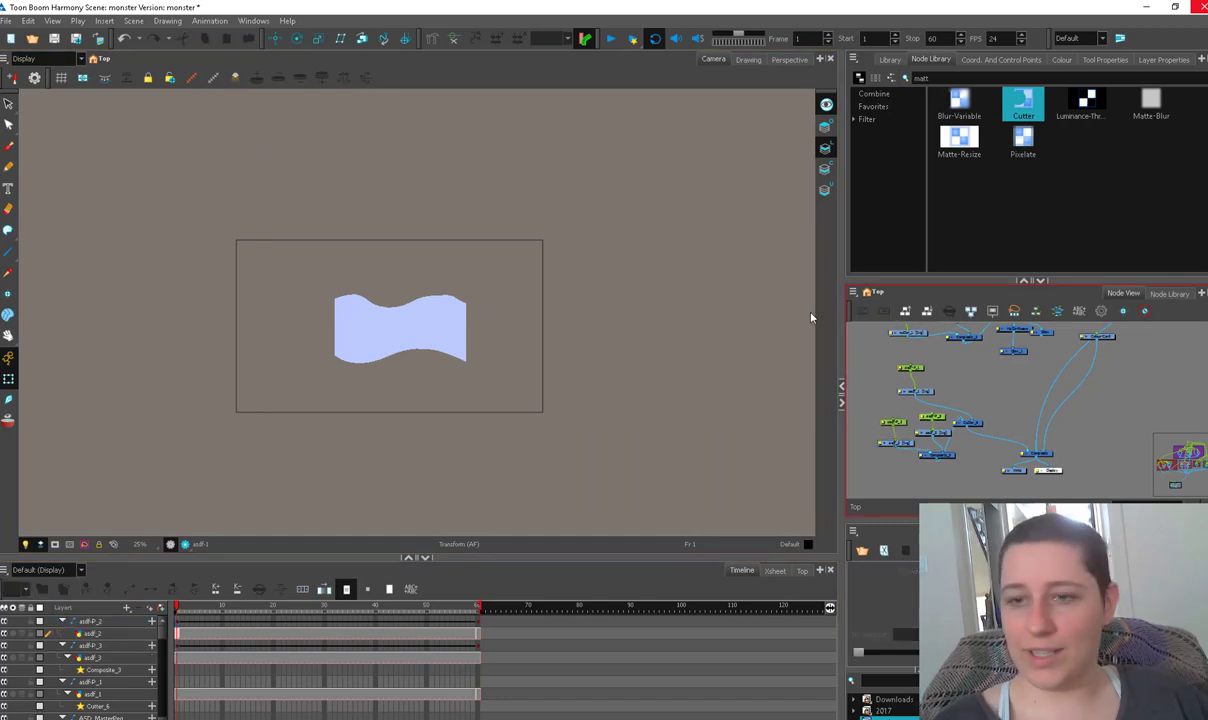
Play back the scene to check the waving motion of the cut light blue shape, then stop playback
{"action": "left_click", "coordinate": [611, 39]}
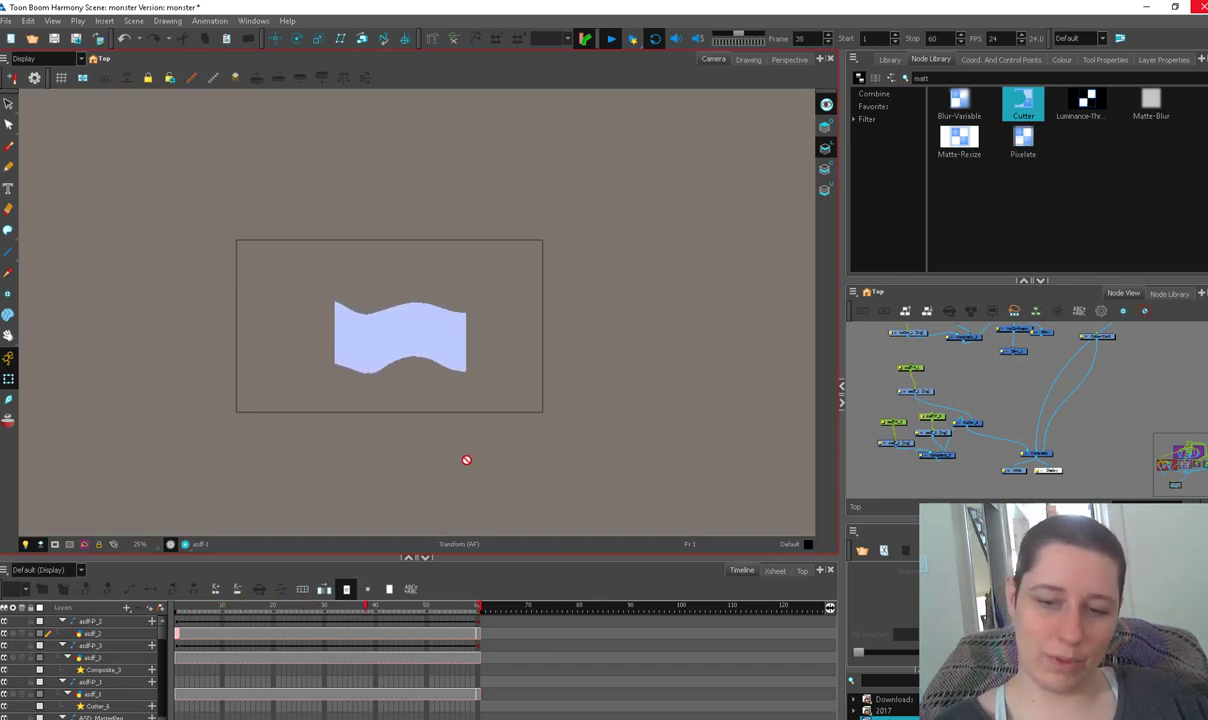
{"action": "right_click", "coordinate": [885, 318]}
{"action": "left_click", "coordinate": [597, 41]}
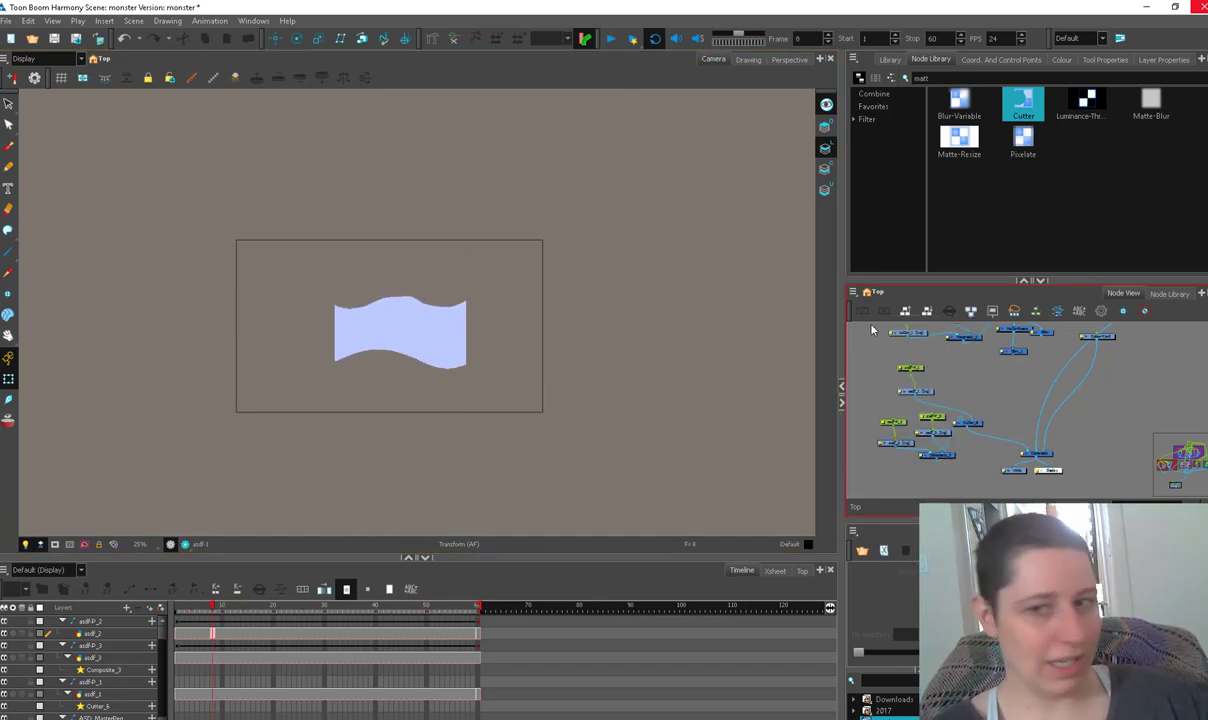
Add a peg and connect it as parent of the light blue shape's peg and both green cutter pegs
{"action": "left_click", "coordinate": [966, 377]}
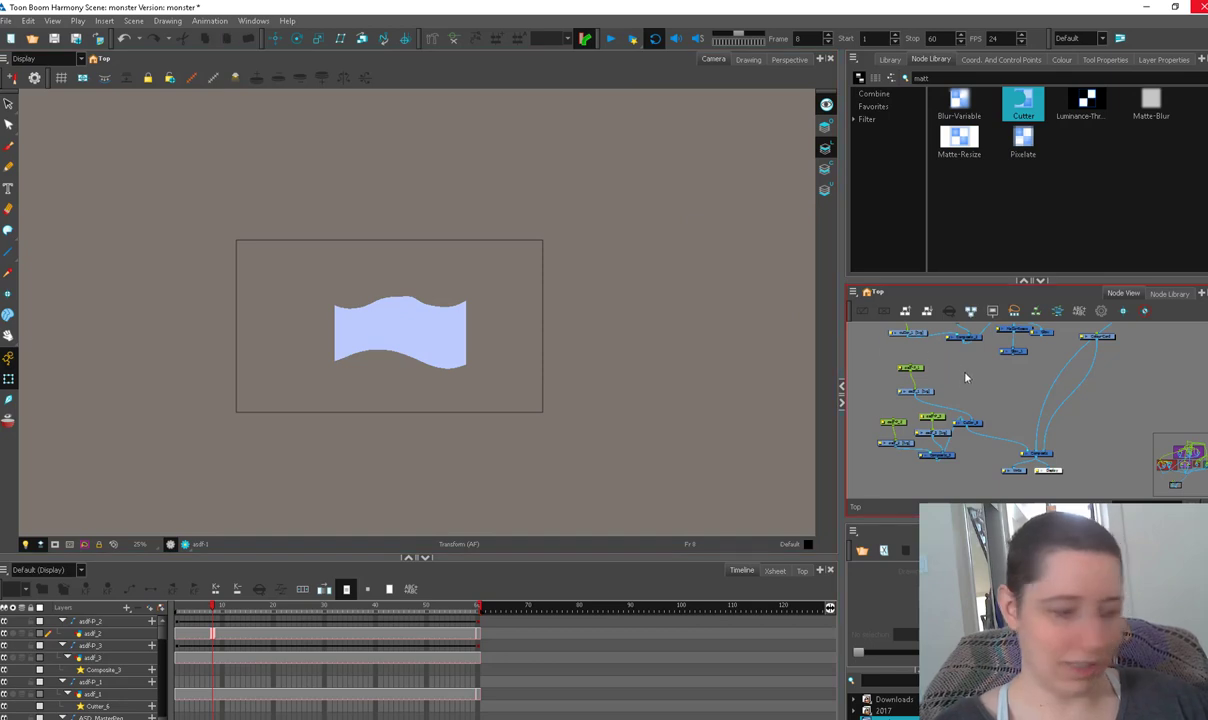
{"action": "key", "text": "ctrl+p"}
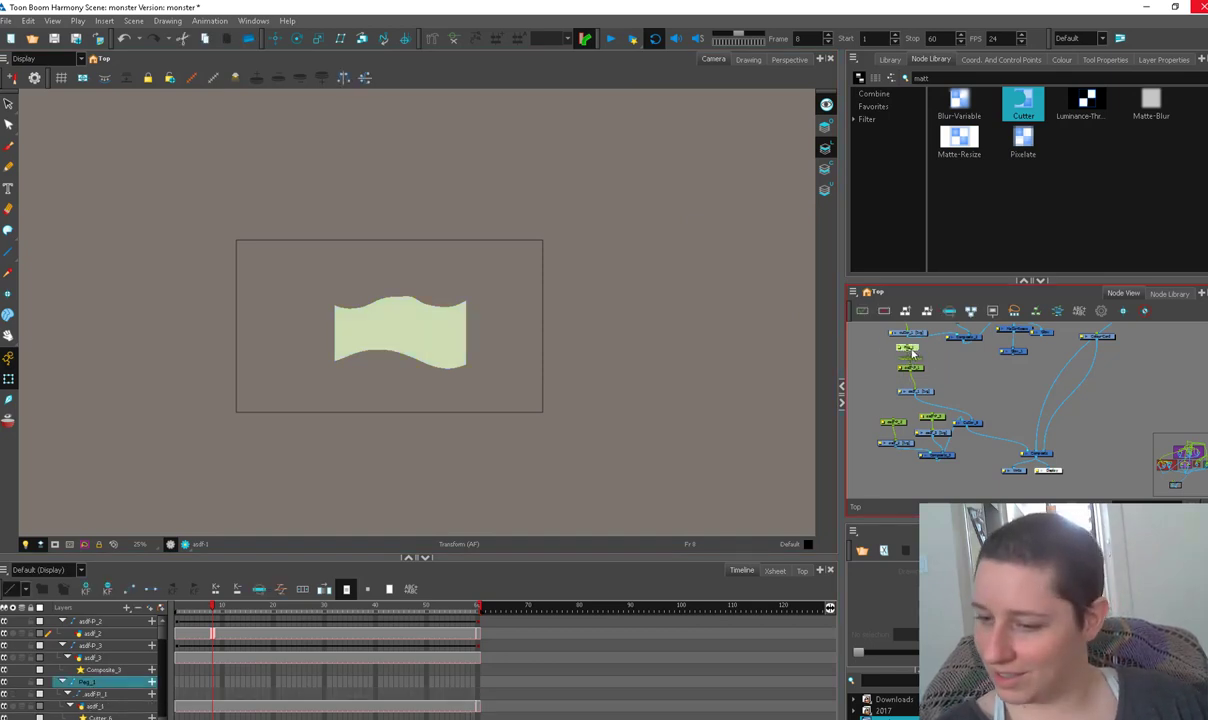
{"action": "left_click_drag", "start_coordinate": [907, 351], "coordinate": [932, 413]}
{"action": "left_click_drag", "start_coordinate": [907, 351], "coordinate": [873, 363]}
Move the whole waving shape slightly left through the new parent peg and play back the animation
{"action": "left_click", "coordinate": [938, 367]}
{"action": "key", "text": "4"}
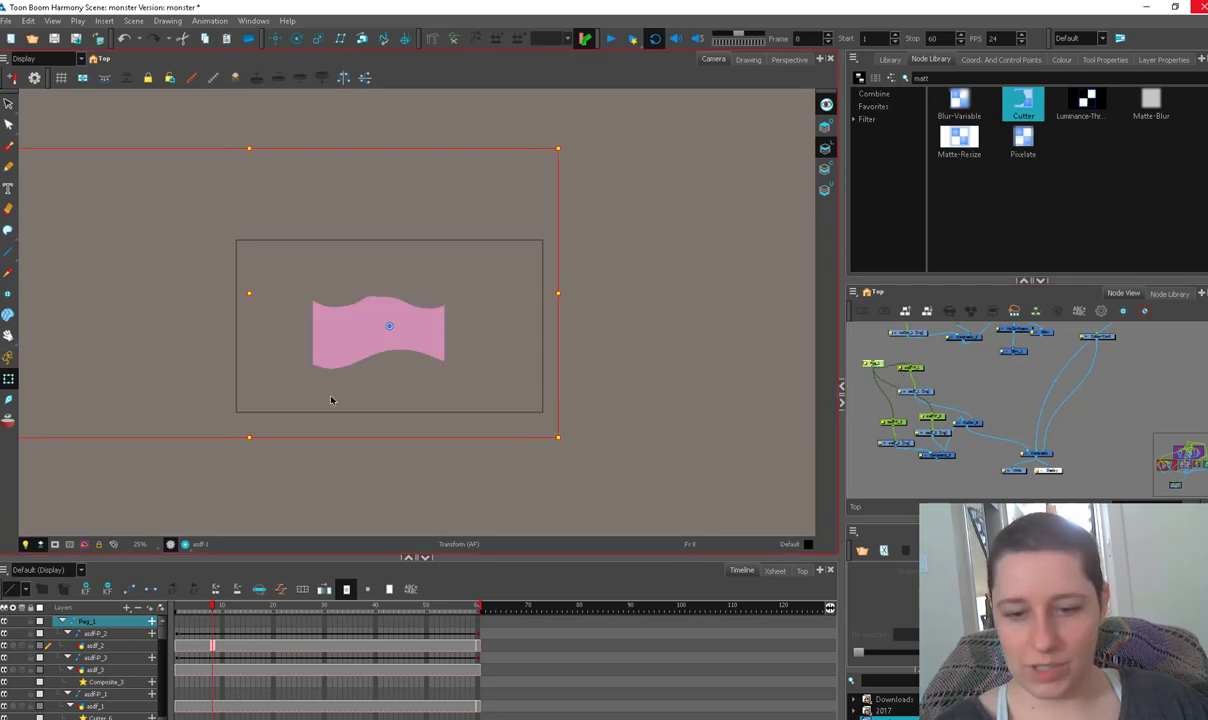
{"action": "left_click", "coordinate": [610, 40]}
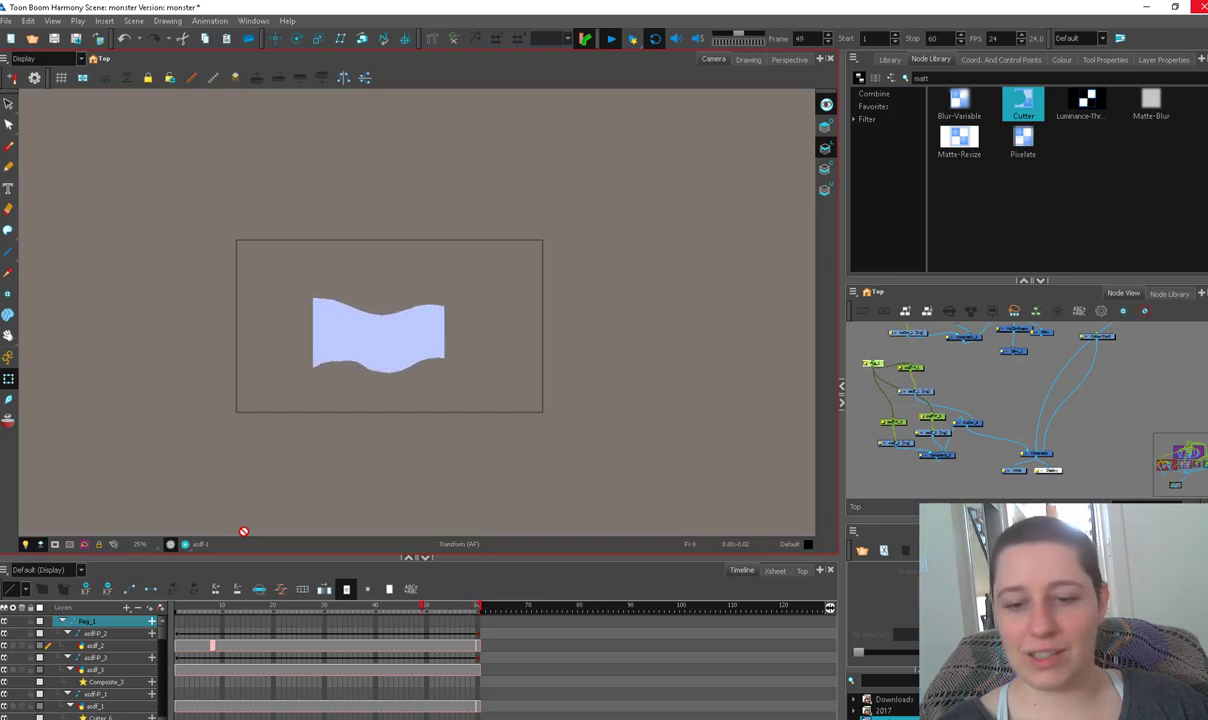
Stop playback and rig the light blue asdf_1 shape with an envelope deformation running down one side, beneath it and up the other side
{"action": "left_click", "coordinate": [614, 40]}
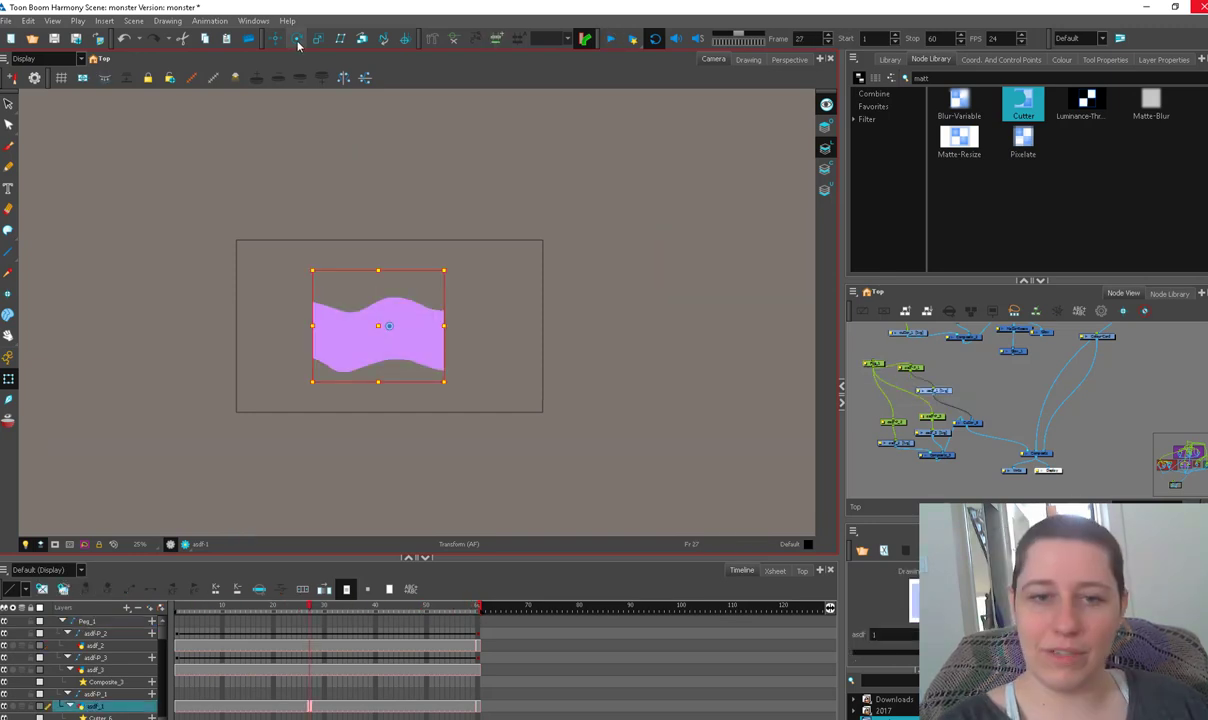
{"action": "left_click", "coordinate": [433, 40]}
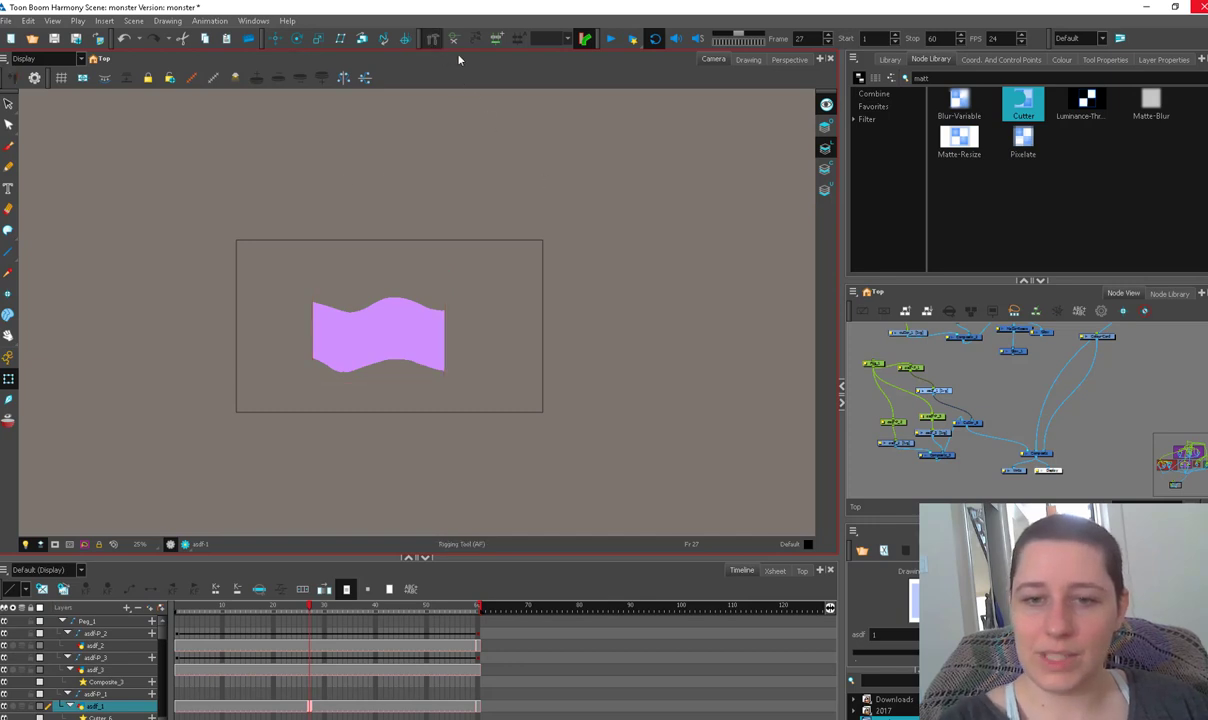
{"action": "left_click", "coordinate": [497, 40]}
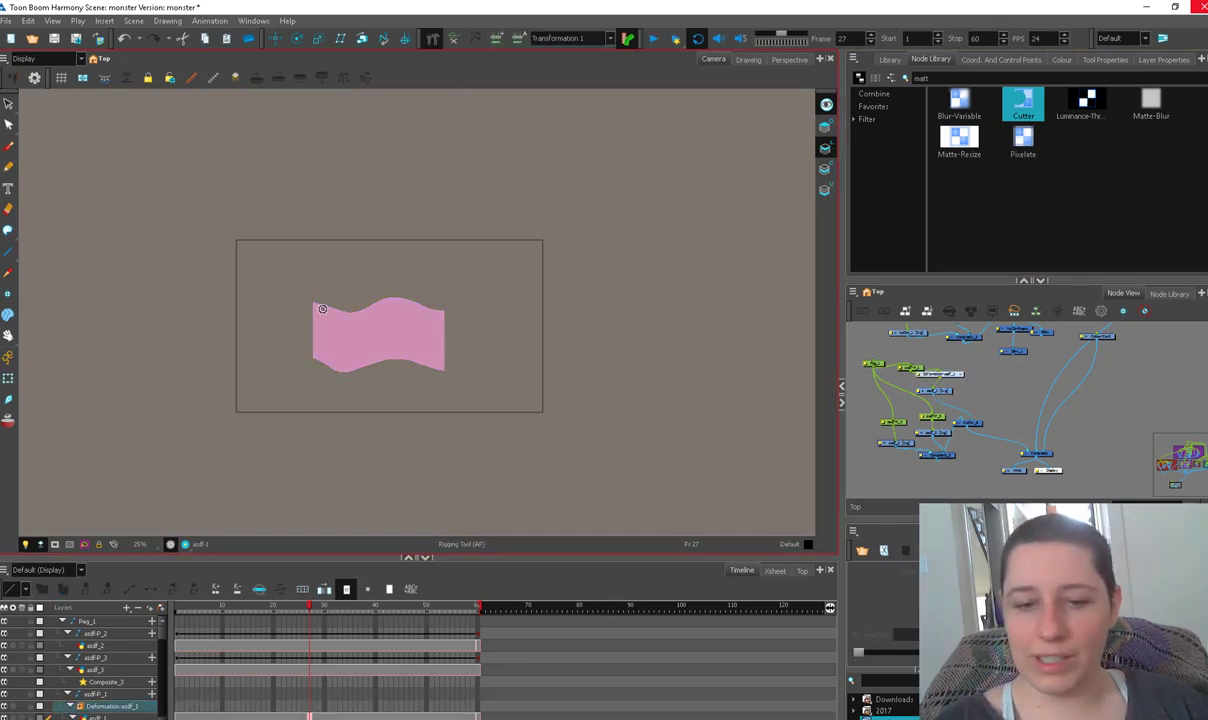
{"action": "left_click", "coordinate": [1100, 57]}
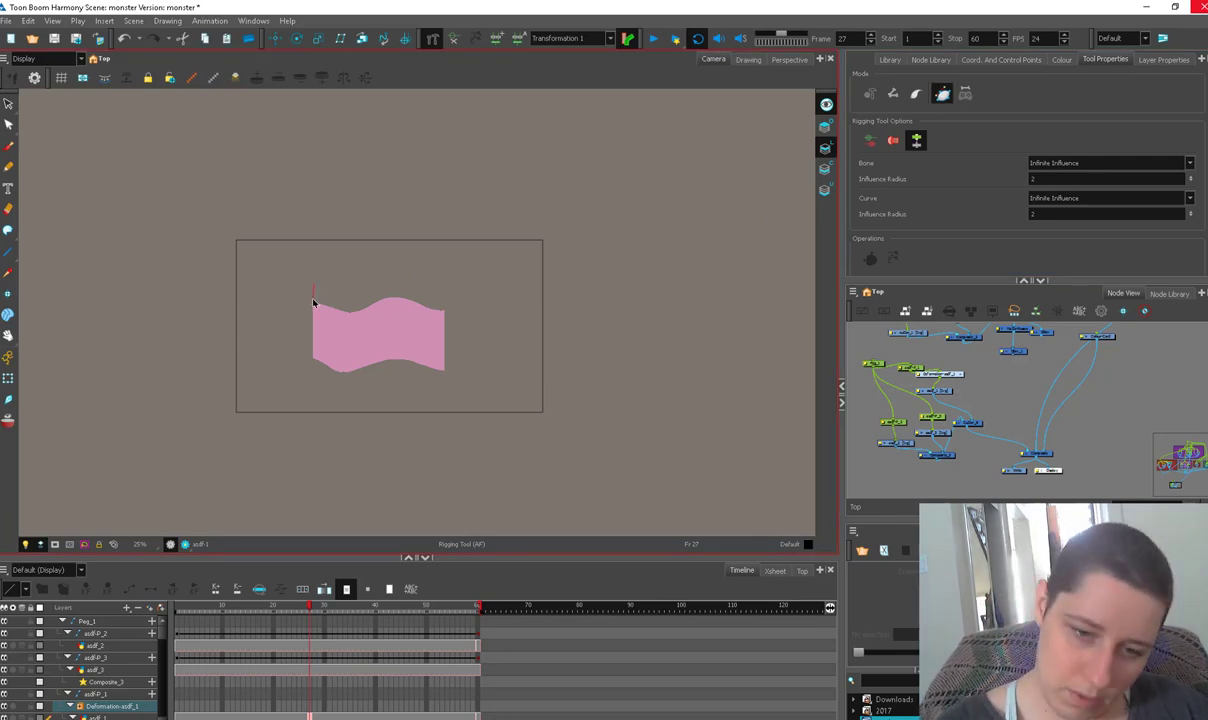
{"action": "left_click", "coordinate": [312, 366]}
{"action": "left_click_drag", "start_coordinate": [395, 421], "coordinate": [366, 416]}
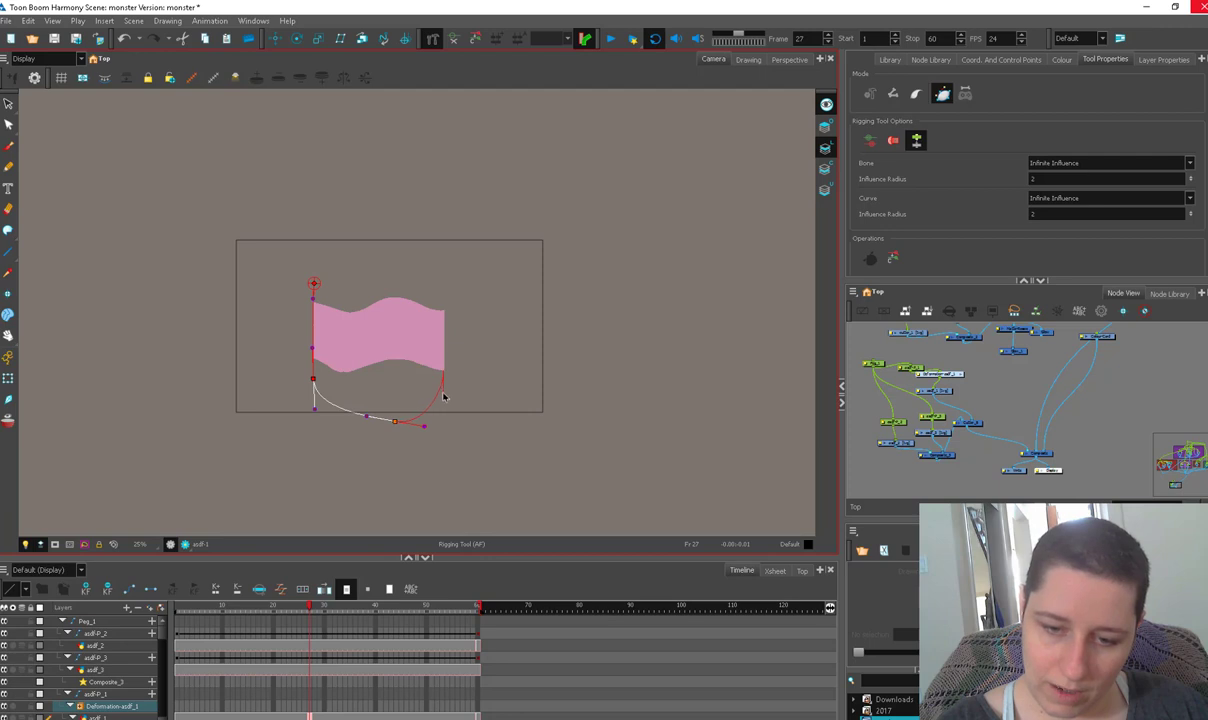
{"action": "left_click", "coordinate": [443, 370]}
{"action": "left_click_drag", "start_coordinate": [444, 286], "coordinate": [446, 259]}
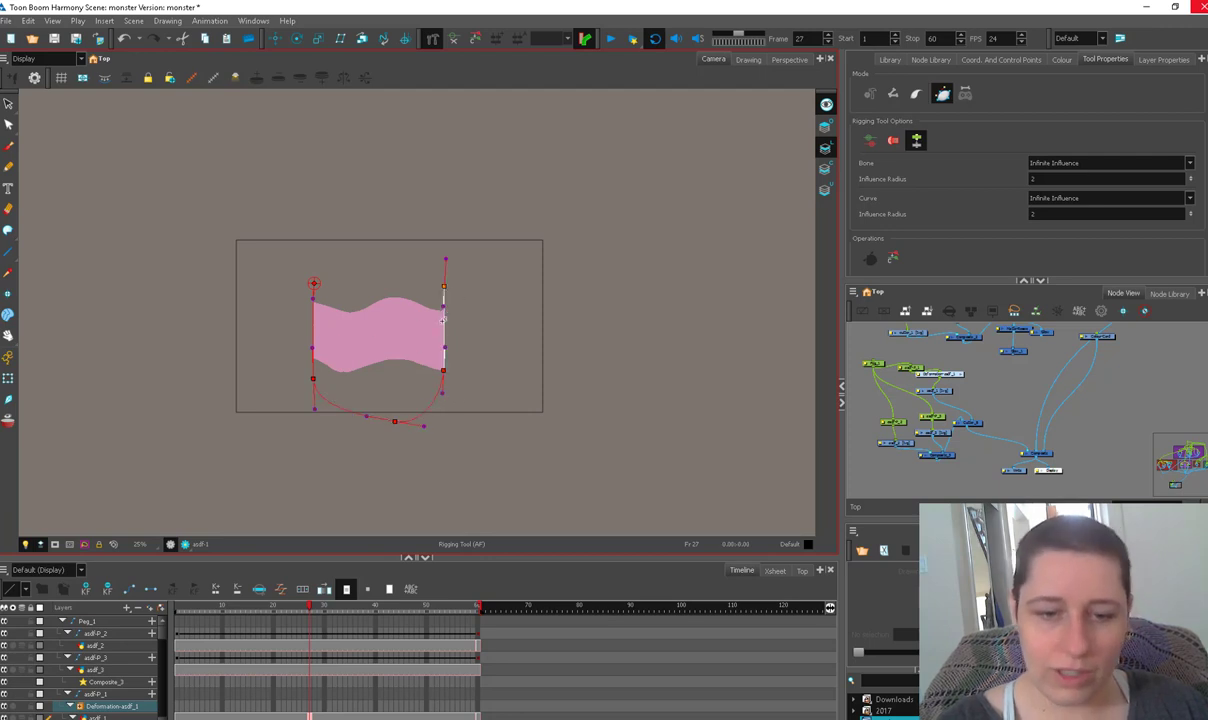
Adjust the curve handles on both vertical sides of the envelope deformation, checking the shape at different frames
{"action": "key", "text": "shift+t"}
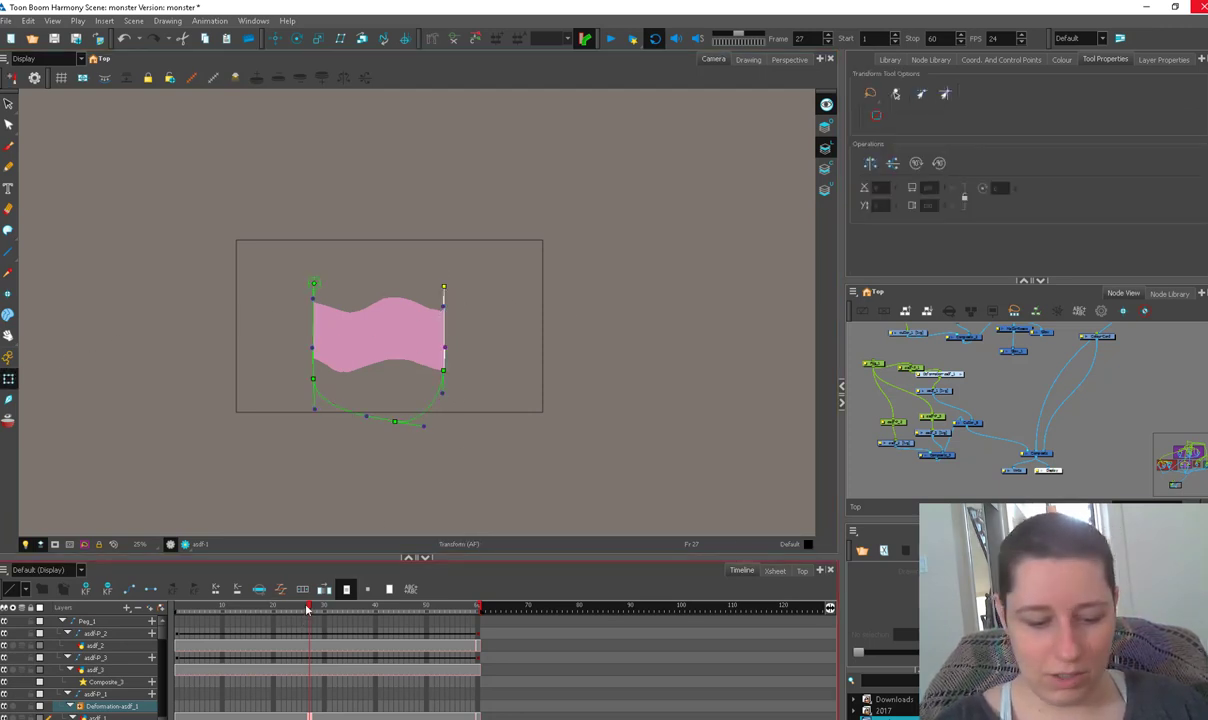
{"action": "left_click_drag", "start_coordinate": [309, 606], "coordinate": [167, 611]}
{"action": "left_click_drag", "start_coordinate": [313, 300], "coordinate": [317, 303]}
{"action": "left_click_drag", "start_coordinate": [312, 348], "coordinate": [319, 348]}
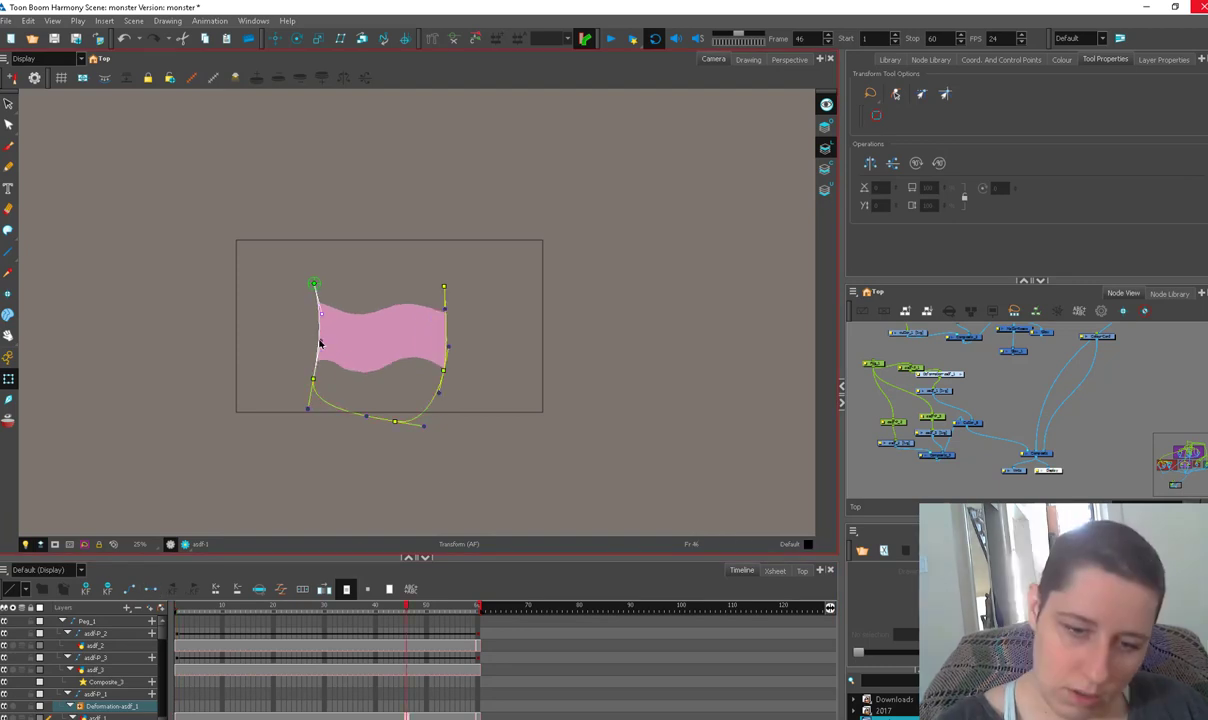
{"action": "left_click_drag", "start_coordinate": [320, 343], "coordinate": [317, 311]}
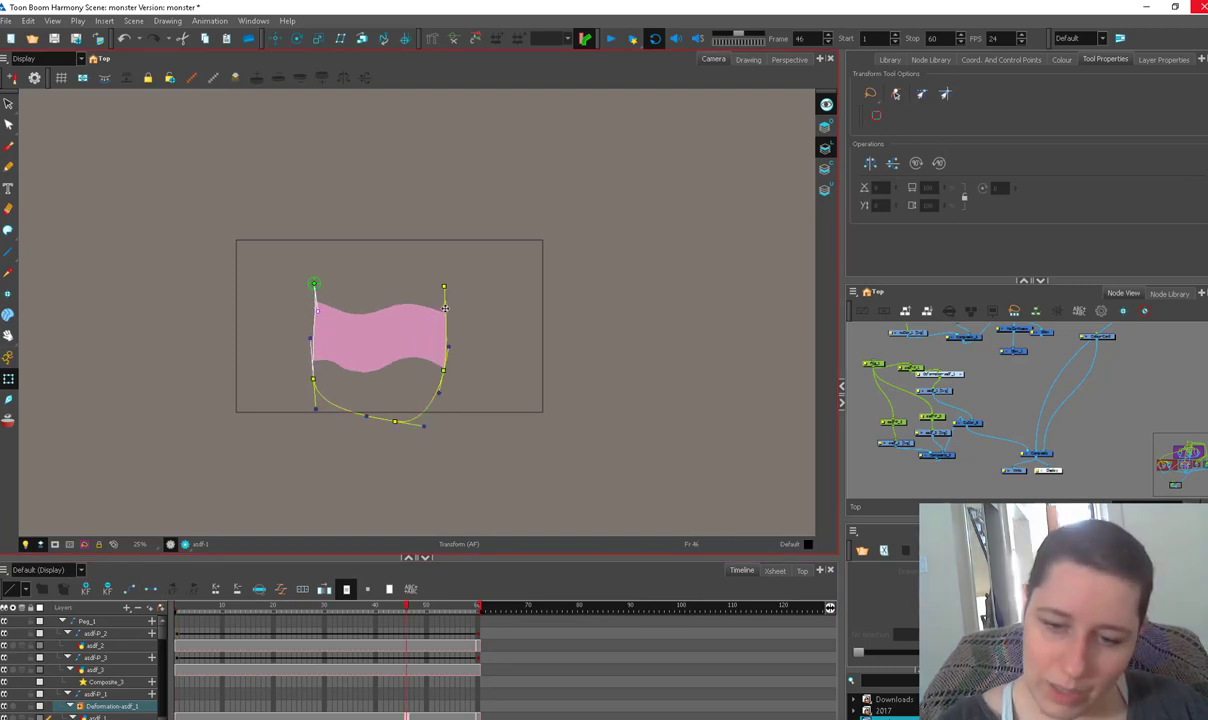
{"action": "left_click_drag", "start_coordinate": [445, 308], "coordinate": [451, 346]}
{"action": "left_click_drag", "start_coordinate": [407, 607], "coordinate": [479, 607]}
{"action": "left_click_drag", "start_coordinate": [450, 346], "coordinate": [442, 347]}
At frame 17, bend the outer and inner vertical edges of the shape with the envelope's points and handles
{"action": "left_click_drag", "start_coordinate": [204, 612], "coordinate": [259, 619]}
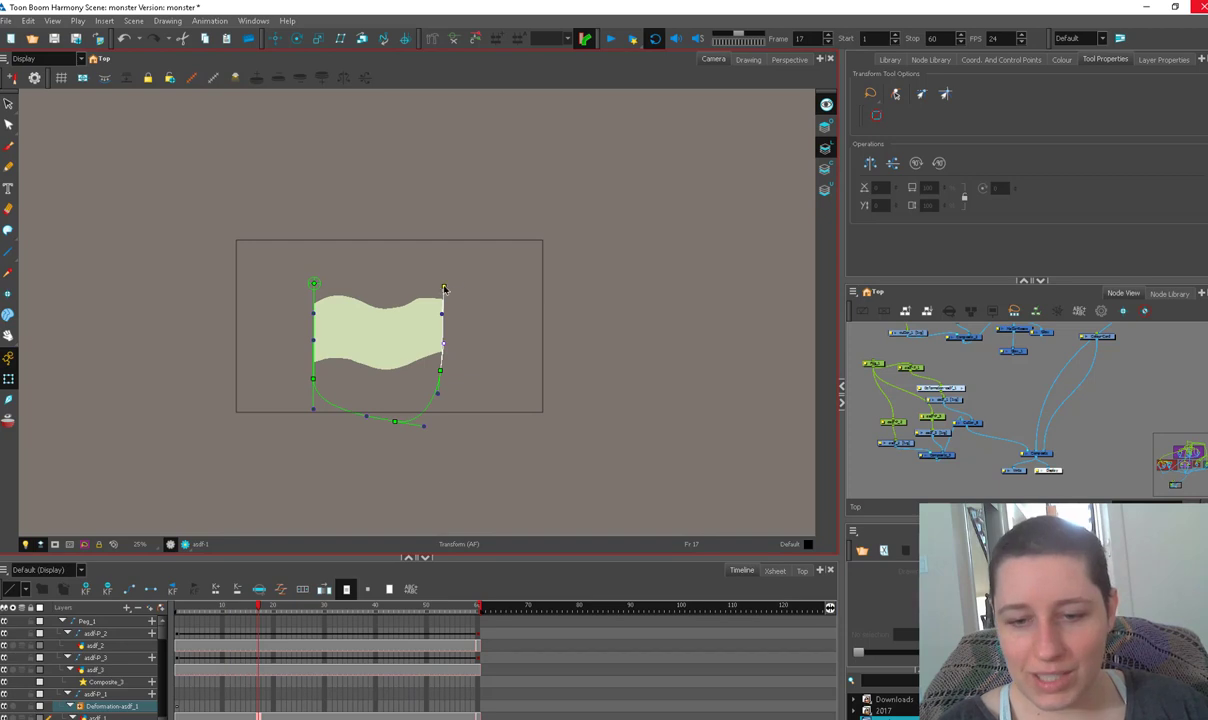
{"action": "left_click_drag", "start_coordinate": [446, 288], "coordinate": [450, 289]}
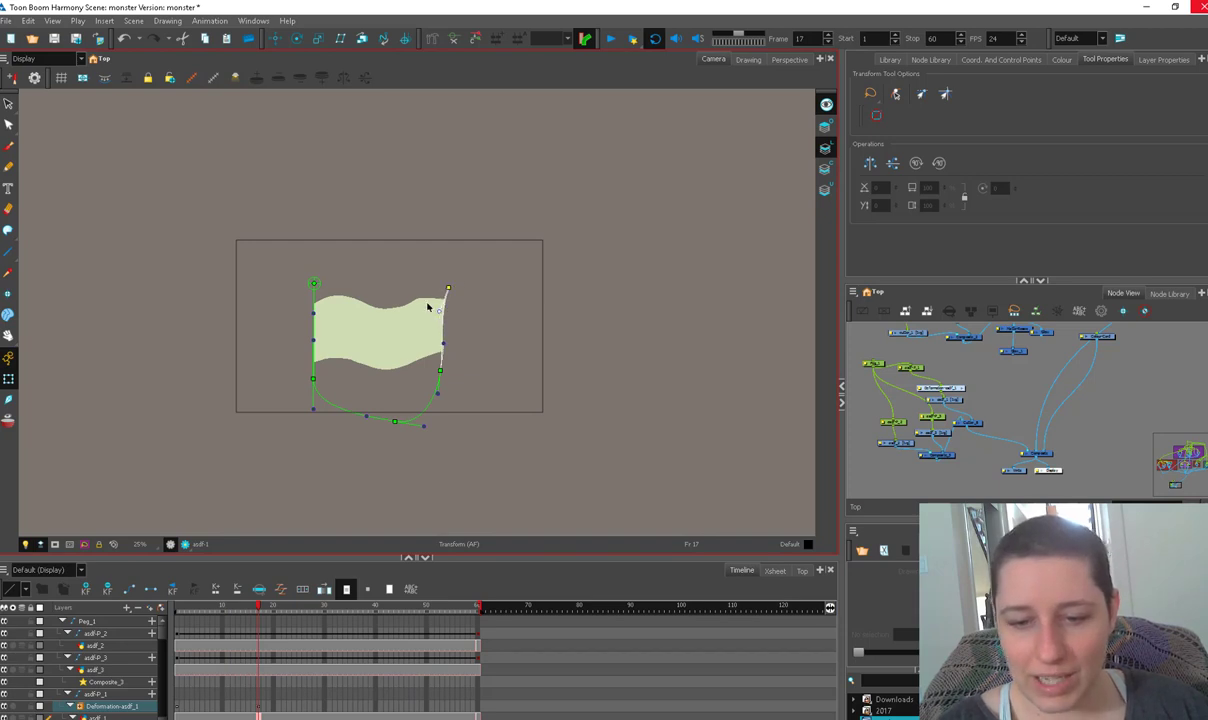
{"action": "left_click", "coordinate": [449, 302]}
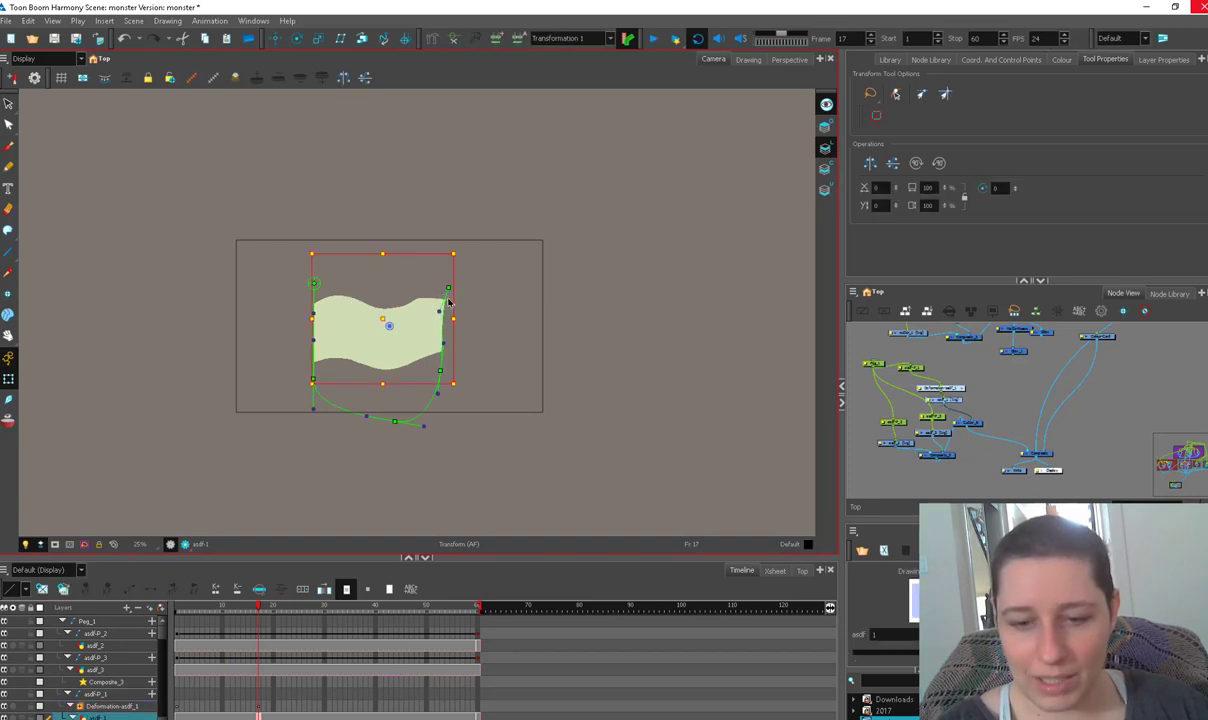
{"action": "left_click", "coordinate": [570, 326]}
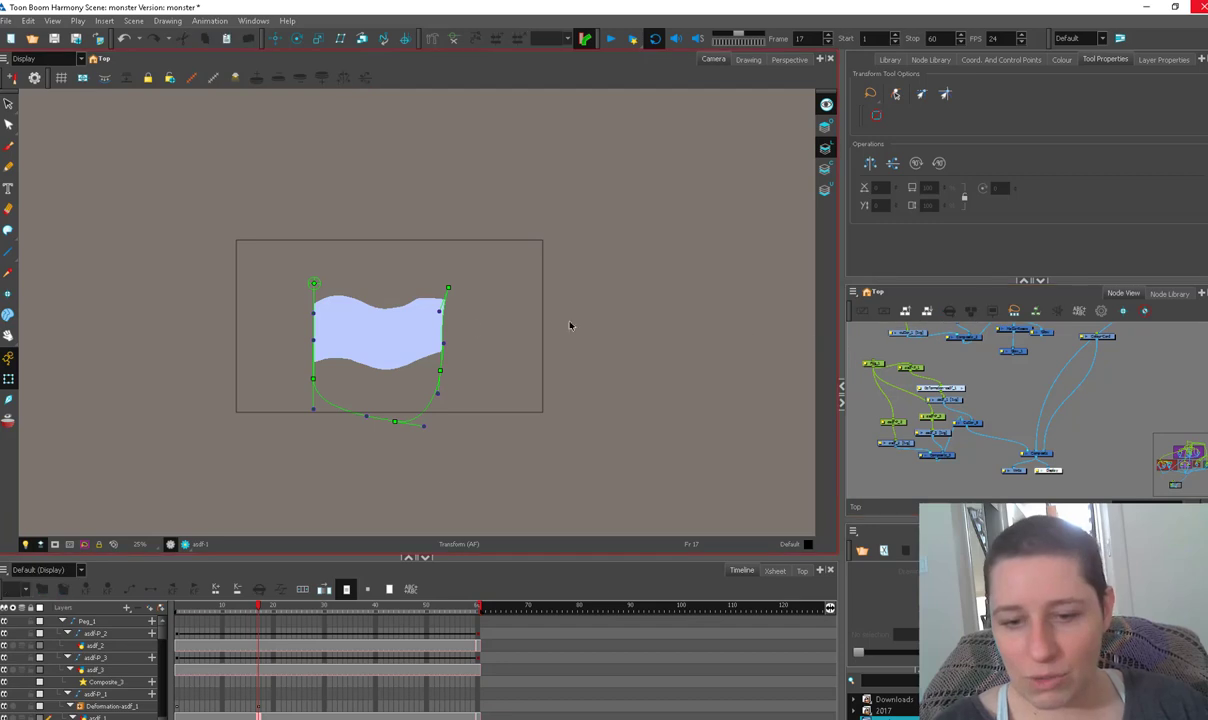
{"action": "left_click", "coordinate": [443, 344]}
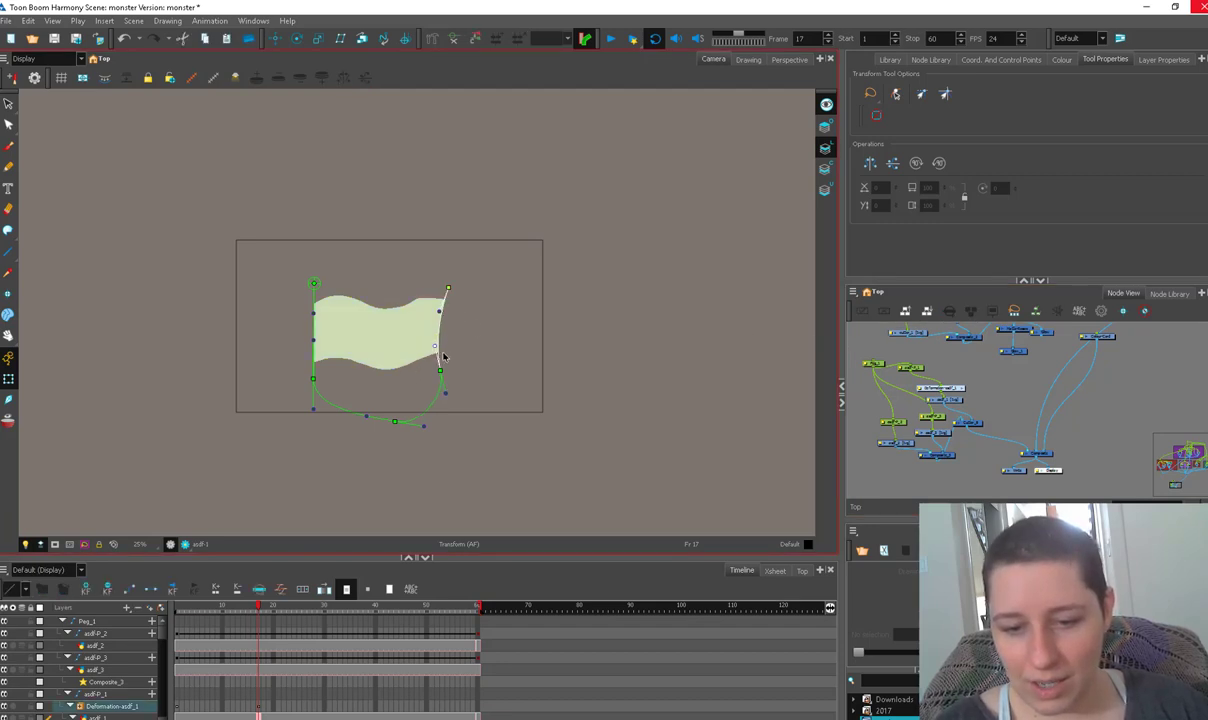
{"action": "left_click_drag", "start_coordinate": [435, 347], "coordinate": [425, 348]}
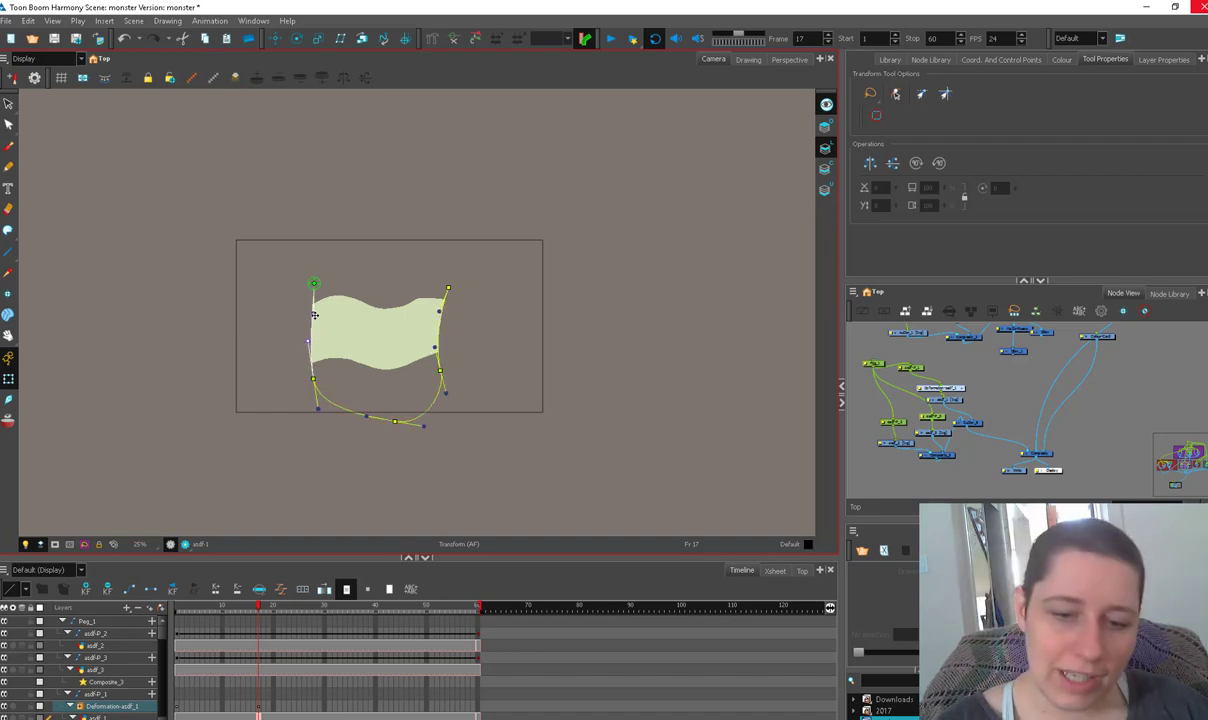
Keyframe new edge bends on the envelope at frames 31, 47 and 60, and select all the deformation keyframes
{"action": "left_click", "coordinate": [316, 612]}
{"action": "left_click", "coordinate": [328, 618]}
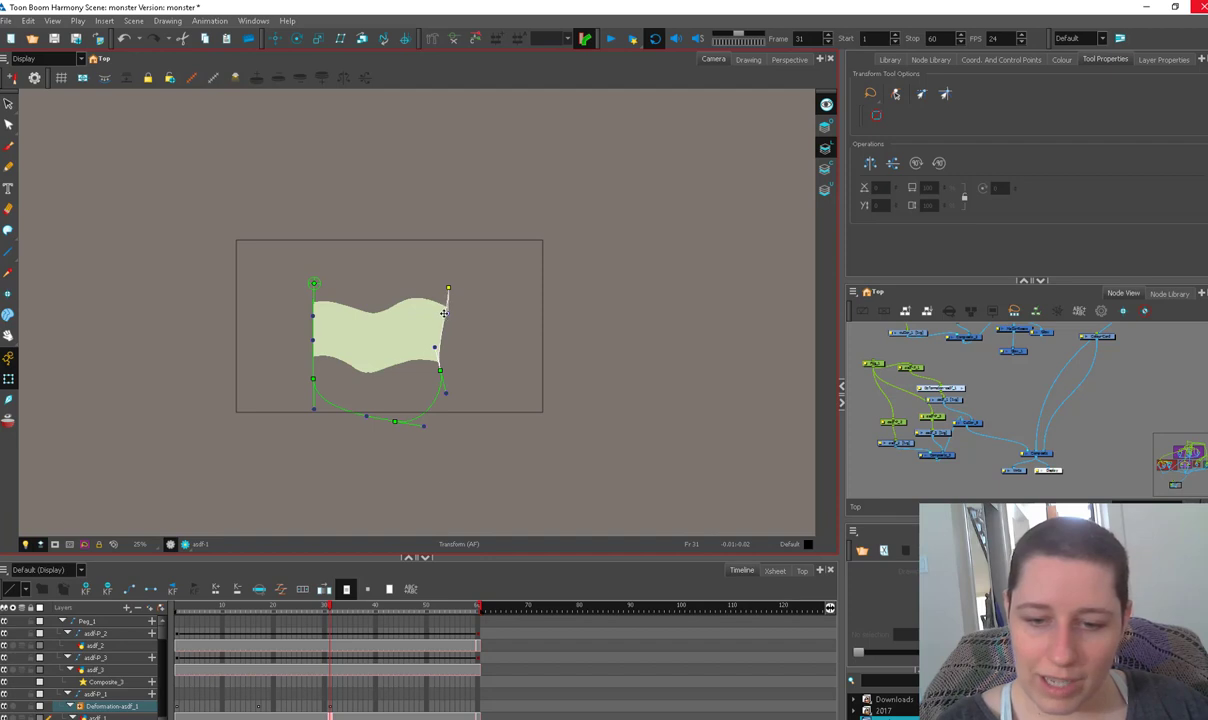
{"action": "key", "text": "Return"}
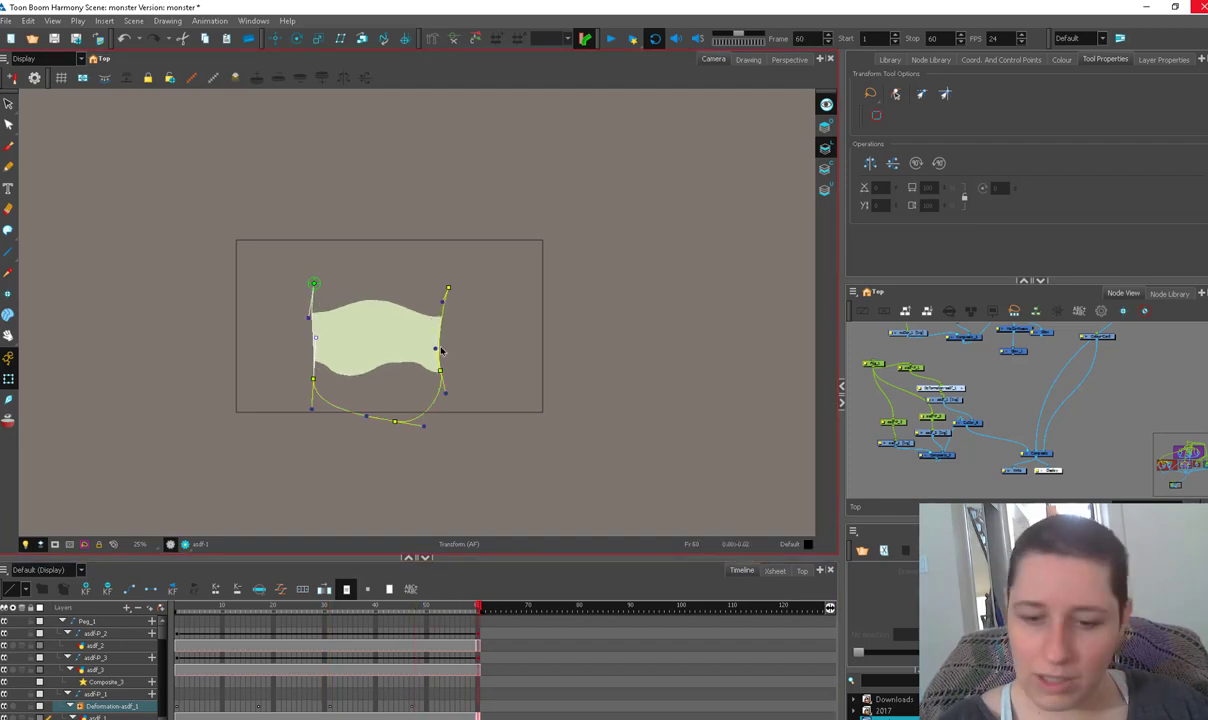
{"action": "left_click", "coordinate": [441, 349]}
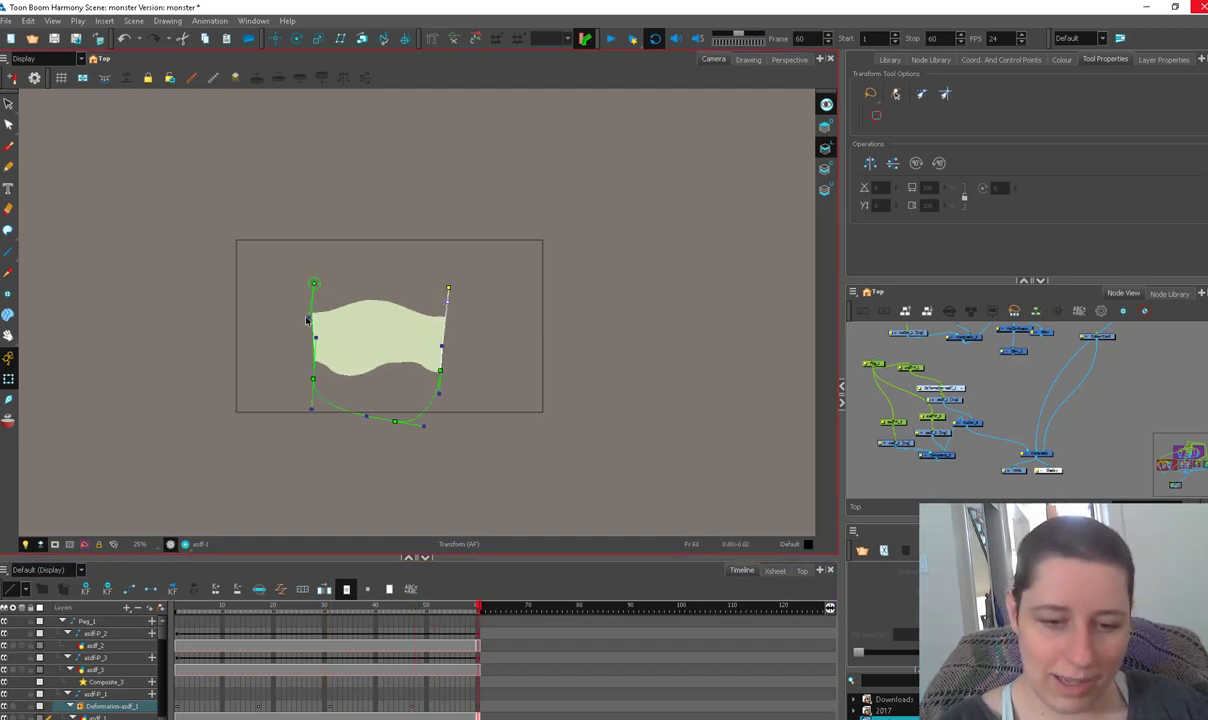
{"action": "left_click_drag", "start_coordinate": [178, 708], "coordinate": [477, 709]}
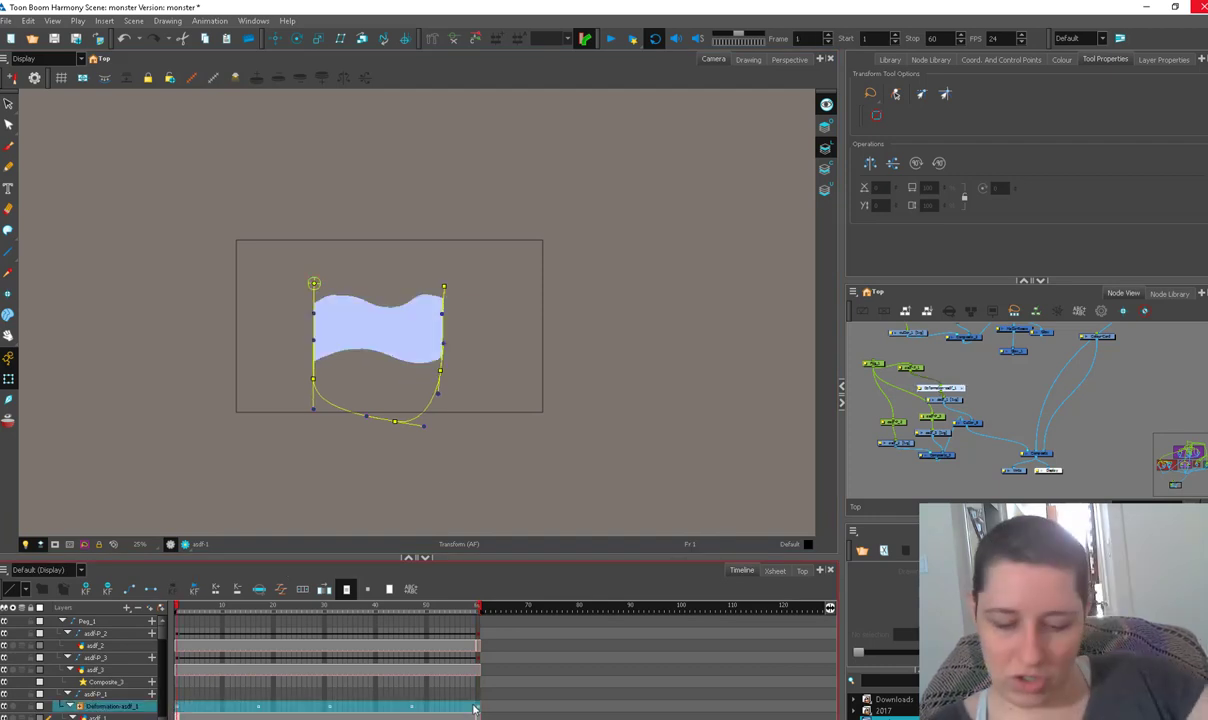
{"action": "left_click", "coordinate": [955, 396]}
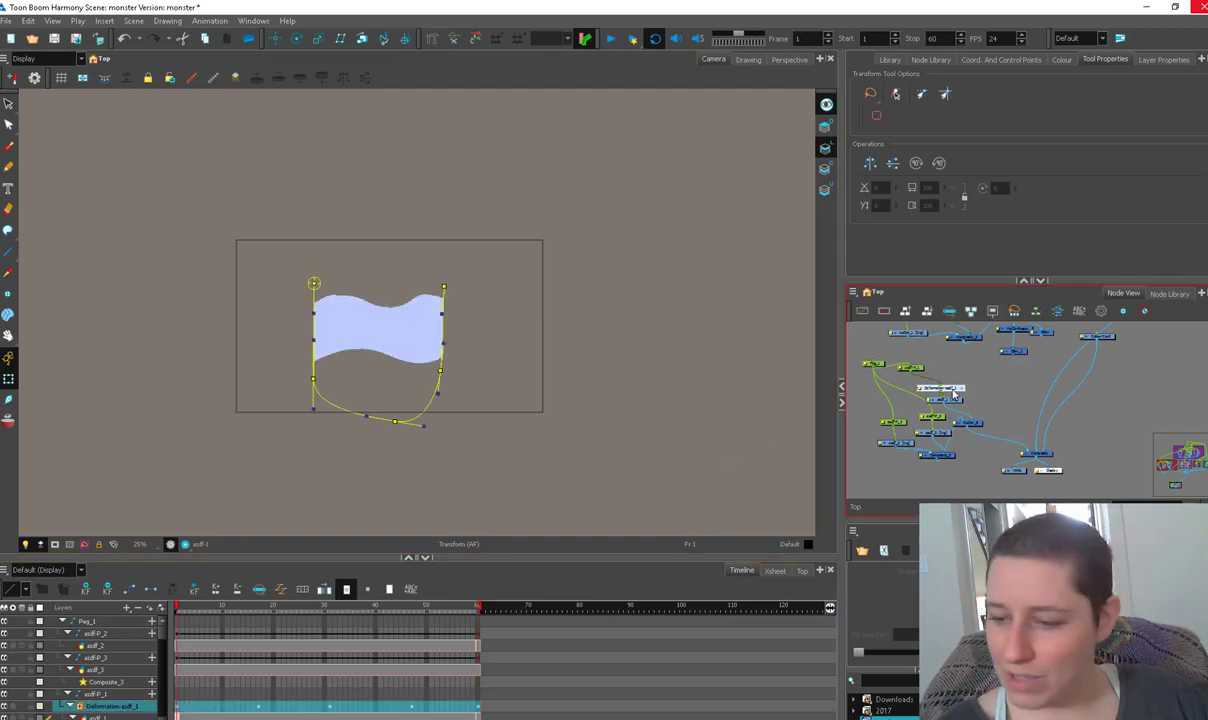
{"action": "left_click", "coordinate": [590, 94]}
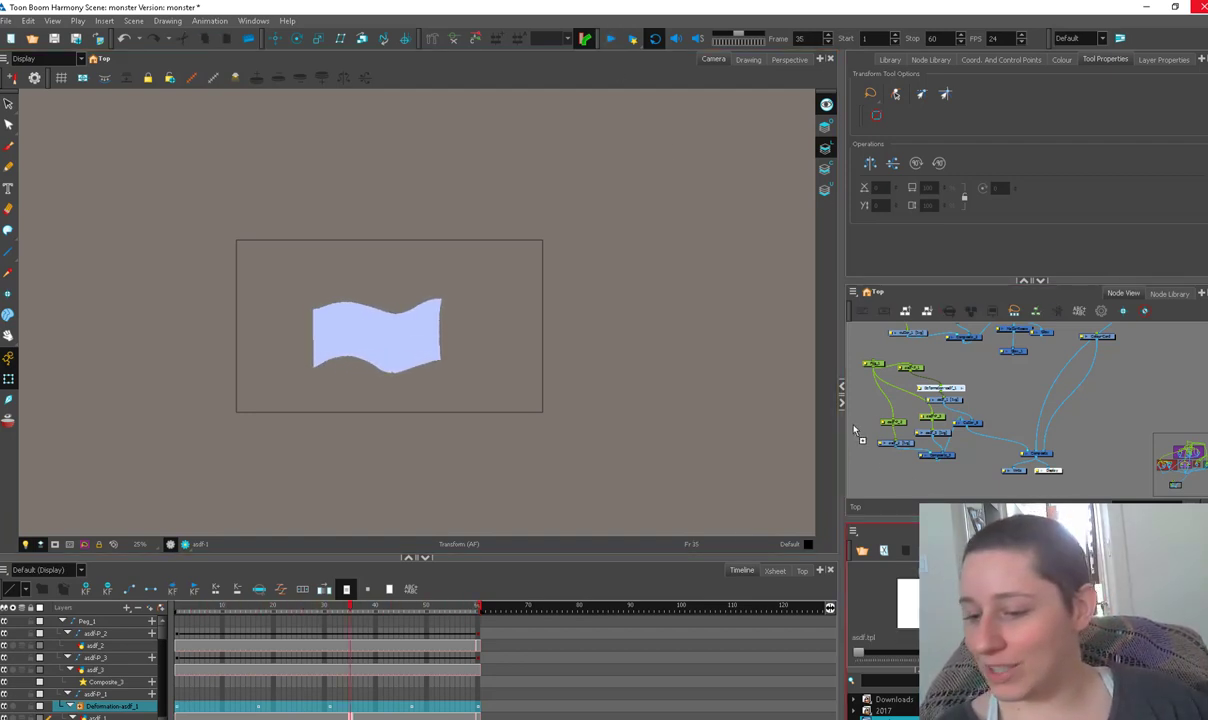
Add the asdf template's peg and drawing to the node network, connect it to the main composite and select its drawing
{"action": "left_click_drag", "start_coordinate": [876, 464], "coordinate": [935, 457]}
{"action": "left_click_drag", "start_coordinate": [908, 604], "coordinate": [1085, 443]}
{"action": "left_click", "coordinate": [930, 434]}
{"action": "left_click", "coordinate": [911, 444]}
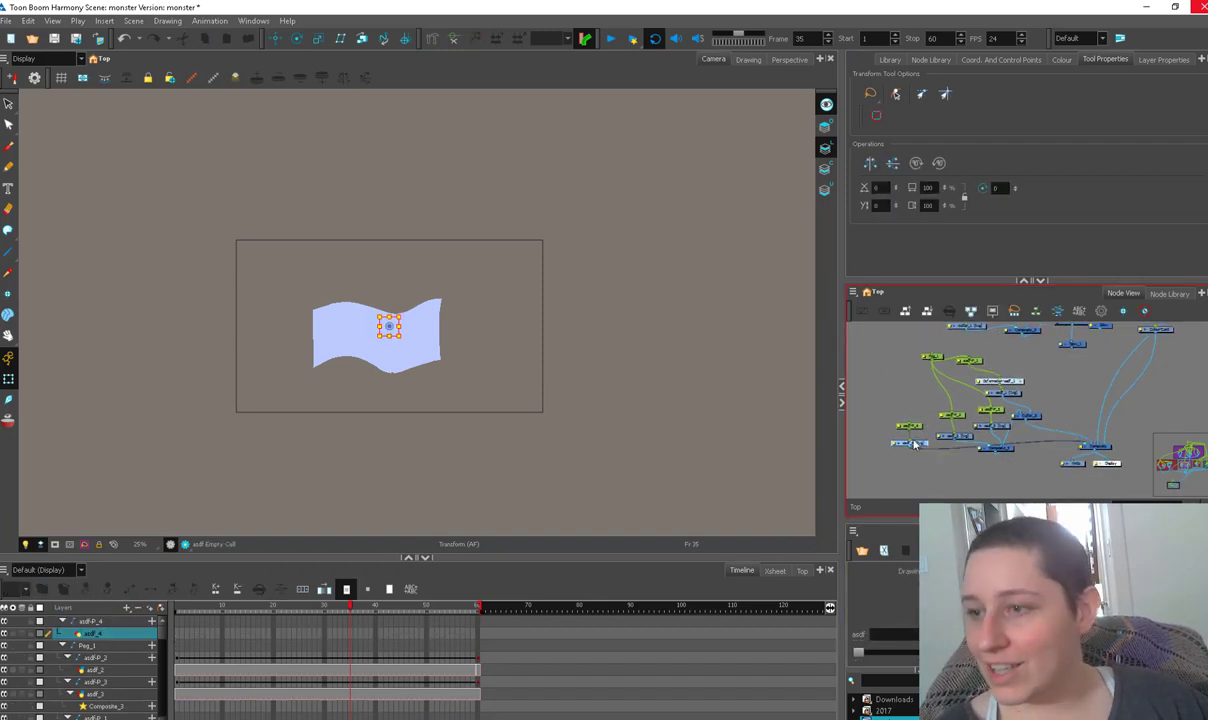
Draw the outline of a flagpole beside the flag, with a circular knob and a long narrow post closed at the base
{"action": "left_click", "coordinate": [1061, 60]}
{"action": "key", "text": "alt+c"}
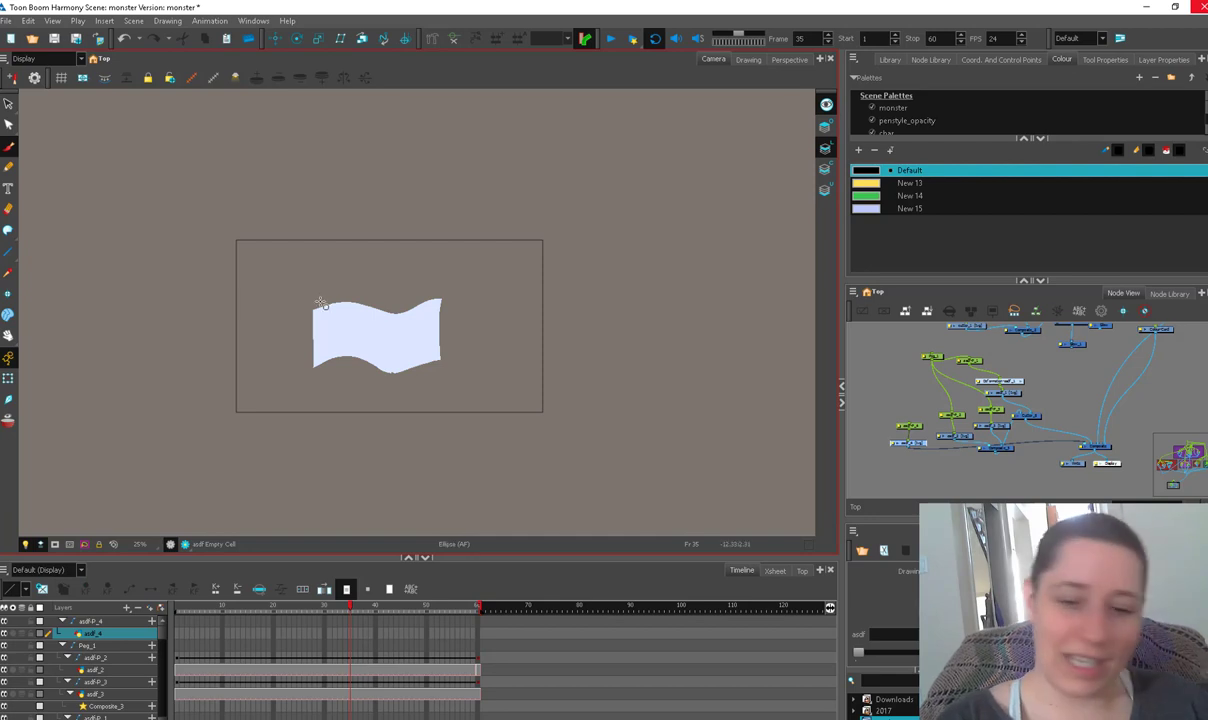
{"action": "key", "text": "2"}
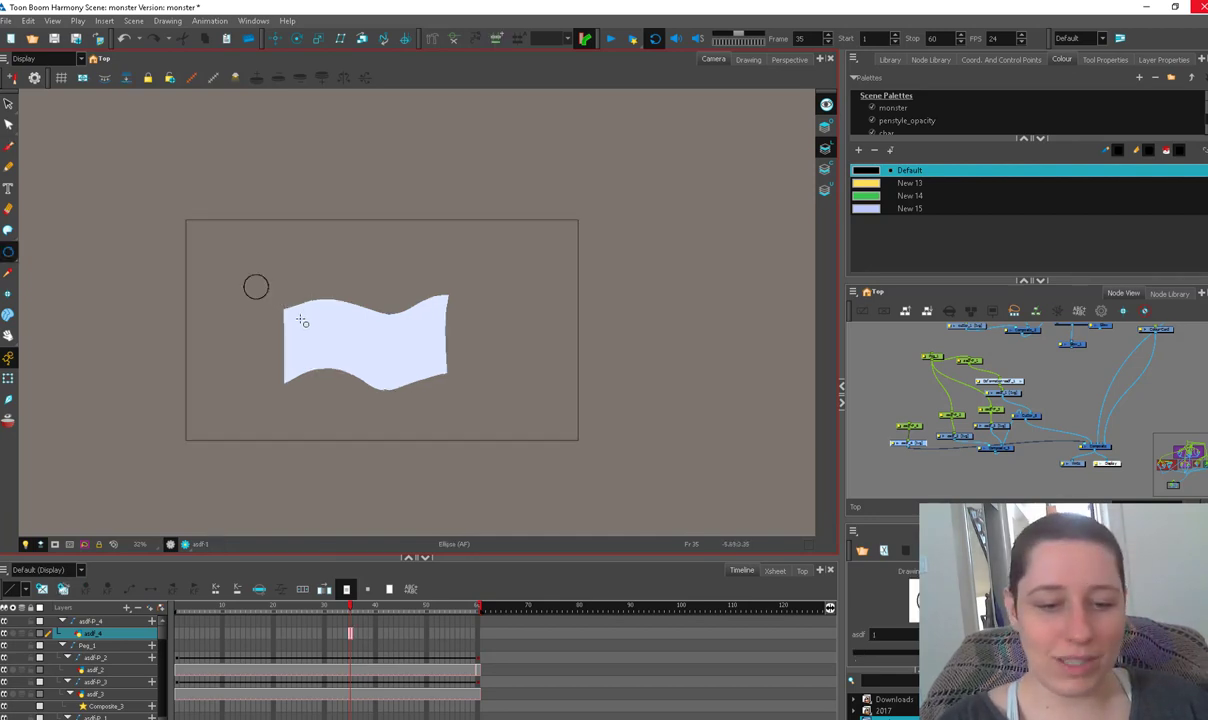
{"action": "key", "text": "2"}
{"action": "left_click_drag", "start_coordinate": [301, 320], "coordinate": [418, 281]}
{"action": "left_click", "coordinate": [8, 252]}
{"action": "left_click", "coordinate": [58, 252]}
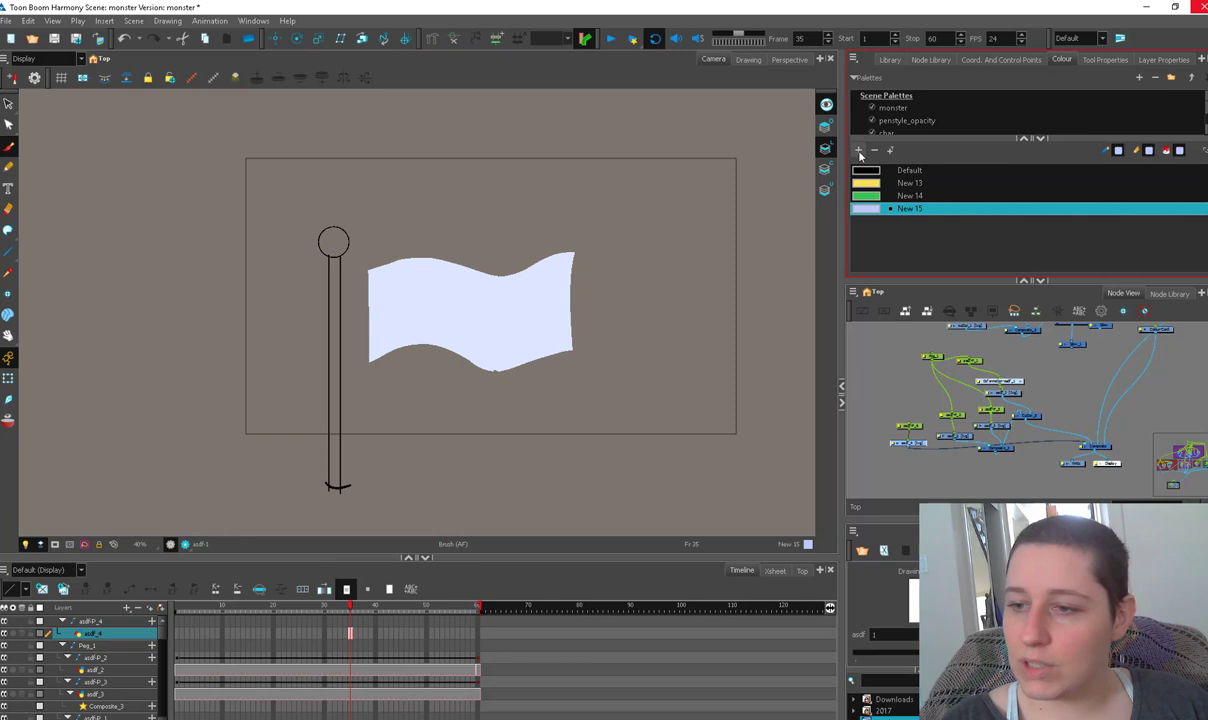
Add a new grey-blue palette colour, New 16, and fill the flagpole's knob and post with it
{"action": "left_click", "coordinate": [859, 151]}
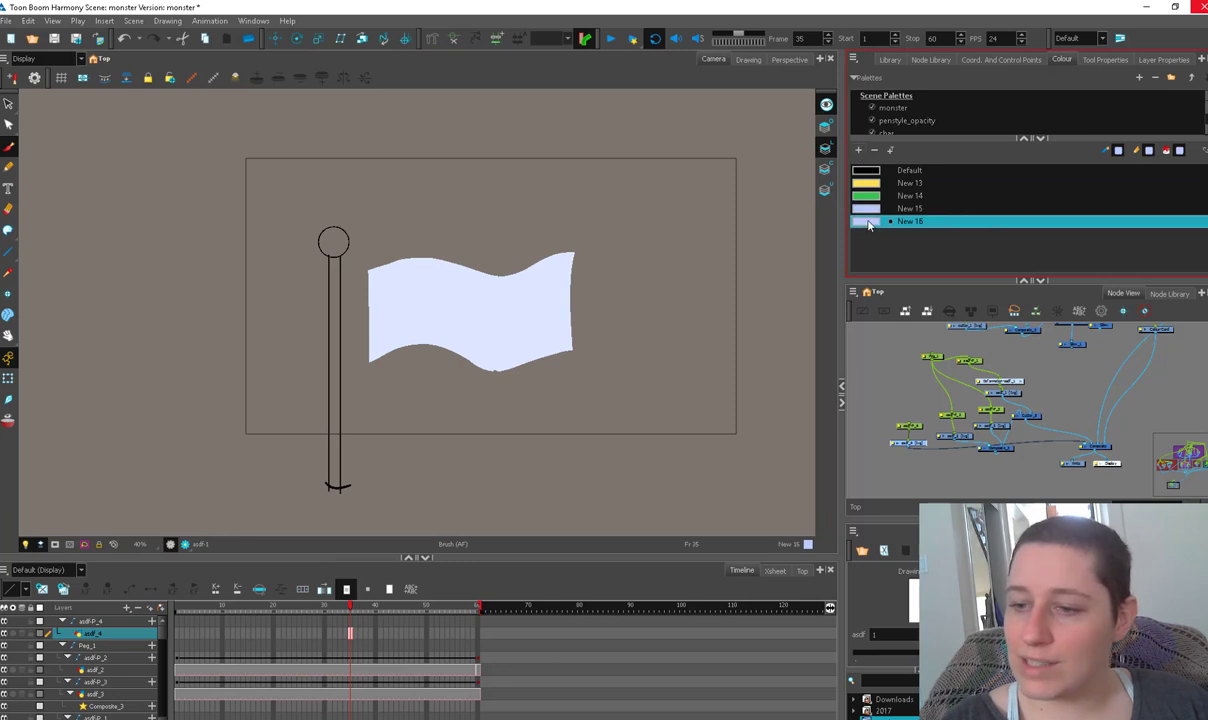
{"action": "double_click", "coordinate": [874, 224]}
{"action": "left_click", "coordinate": [638, 340]}
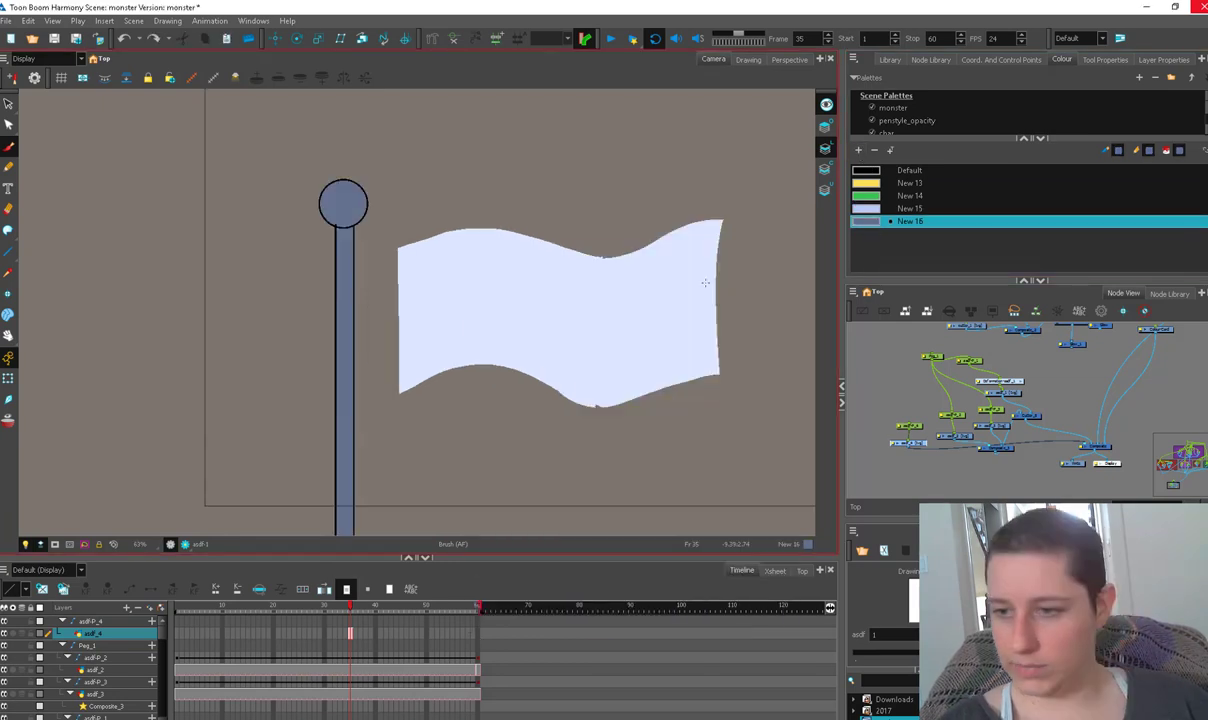
Brush two black curved rope bands across the flagpole on the overlay art layer, using the Default colour
{"action": "left_click", "coordinate": [866, 176]}
{"action": "left_click_drag", "start_coordinate": [335, 254], "coordinate": [368, 270]}
{"action": "key", "text": "ctrl+z"}
{"action": "key", "text": "1"}
{"action": "left_click", "coordinate": [825, 127]}
{"action": "left_click_drag", "start_coordinate": [353, 359], "coordinate": [369, 357]}
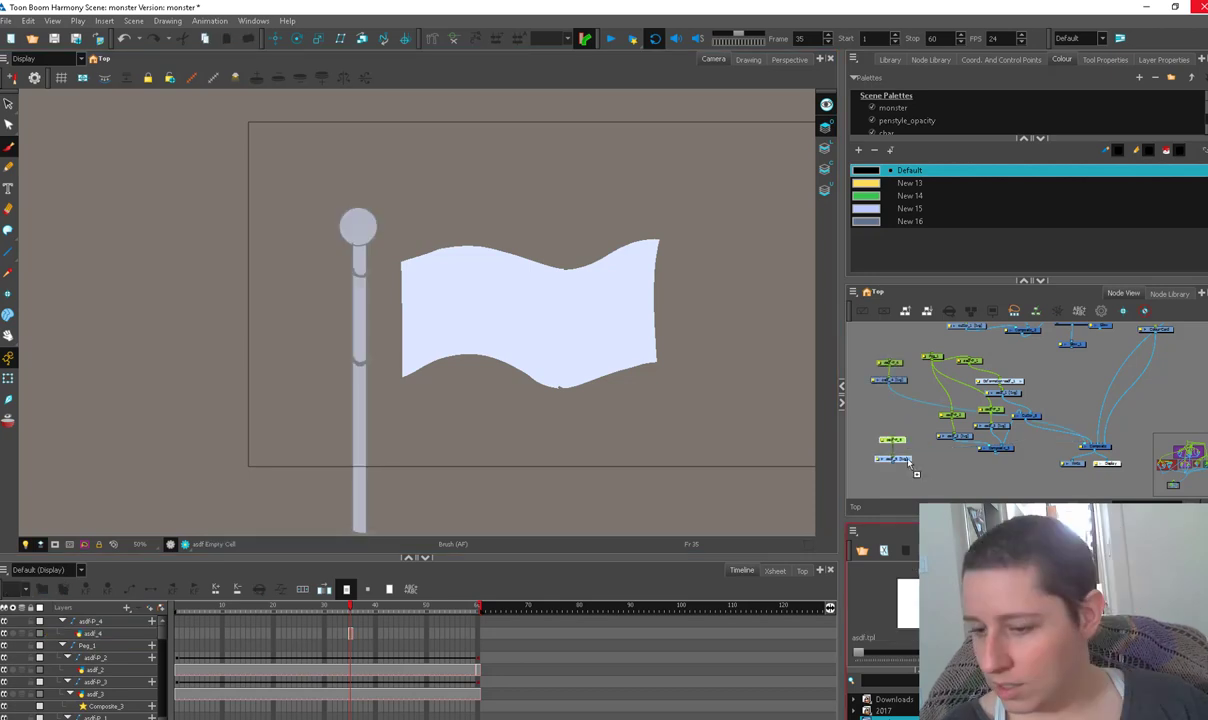
Add two more asdf peg-and-drawing pairs and join them through a new composite connected to the main composite
{"action": "key", "text": "ctrl+v"}
{"action": "mouse_move", "coordinate": [960, 467]}
{"action": "left_mouse_down"}
{"action": "mouse_move", "coordinate": [990, 423]}
{"action": "mouse_move", "coordinate": [958, 434]}
{"action": "left_mouse_up"}
{"action": "scroll", "coordinate": [988, 424], "scroll_direction": "up", "scroll_amount": 1}
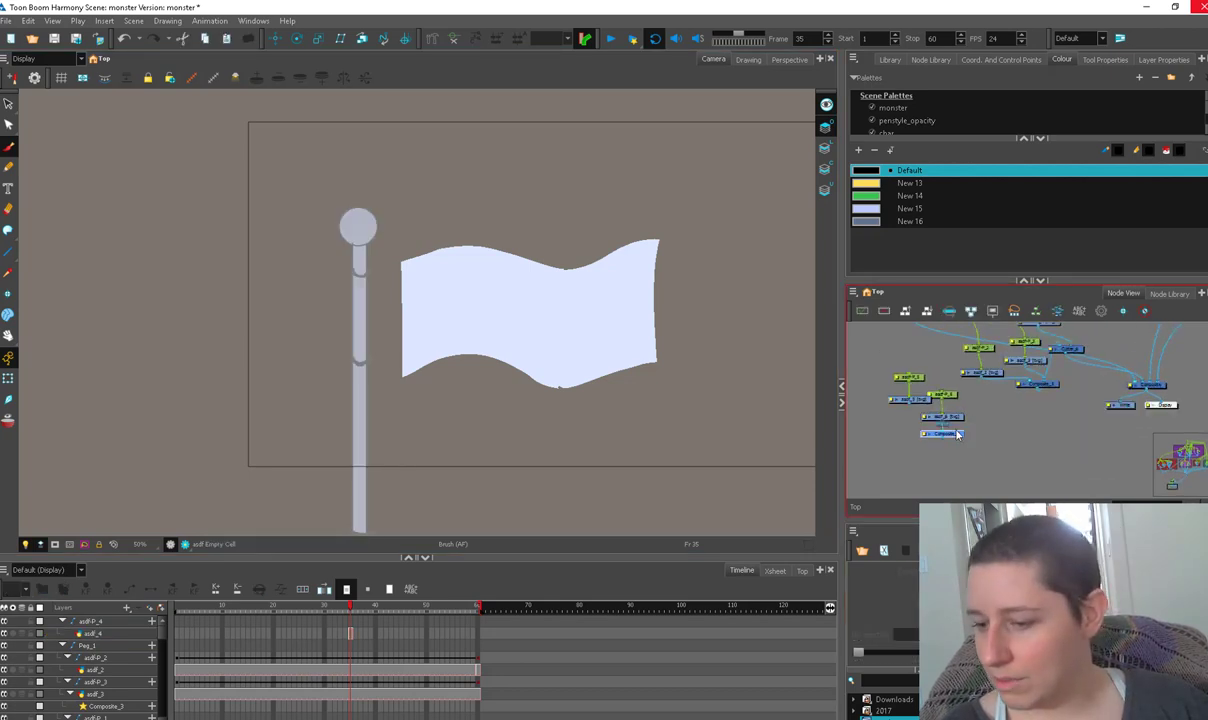
Set the Line tool size to 11 and draw a rope from each pole band to the flag, each on its own drawing
{"action": "left_click", "coordinate": [906, 399]}
{"action": "key", "text": "alt+l"}
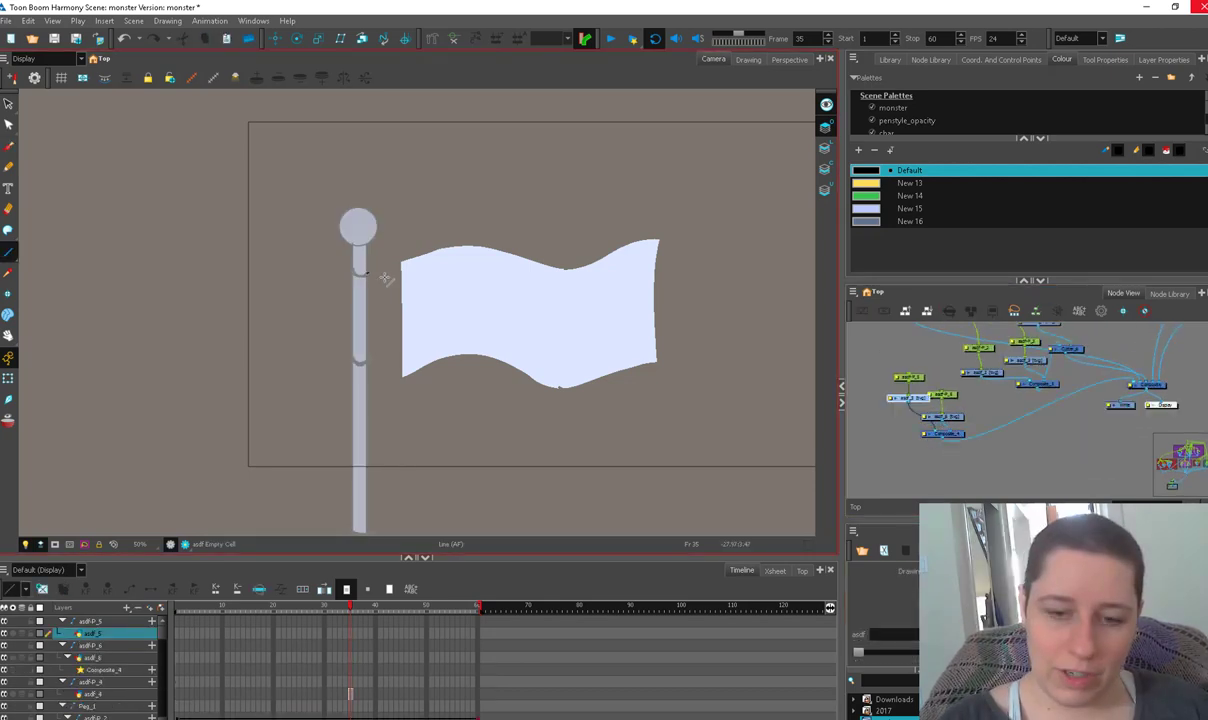
{"action": "left_click_drag", "start_coordinate": [366, 272], "coordinate": [411, 277]}
{"action": "key", "text": "ctrl+z"}
{"action": "left_click", "coordinate": [1105, 59]}
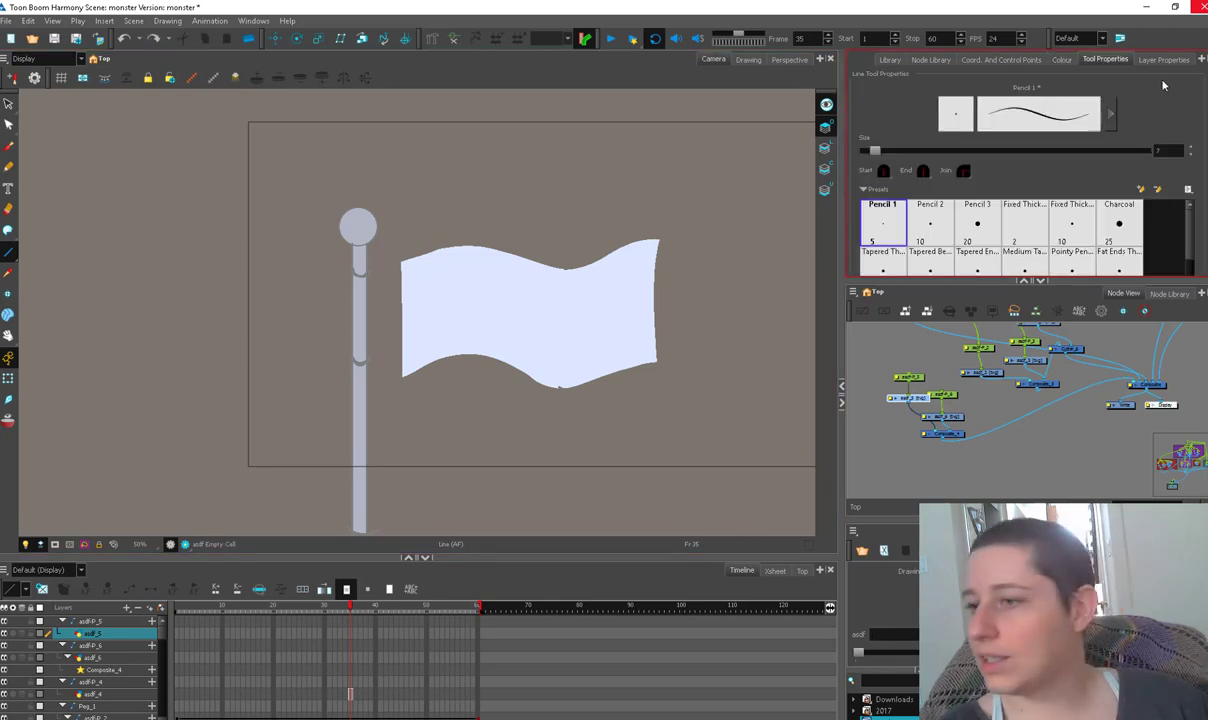
{"action": "type", "text": "11"}
{"action": "key", "text": "Return"}
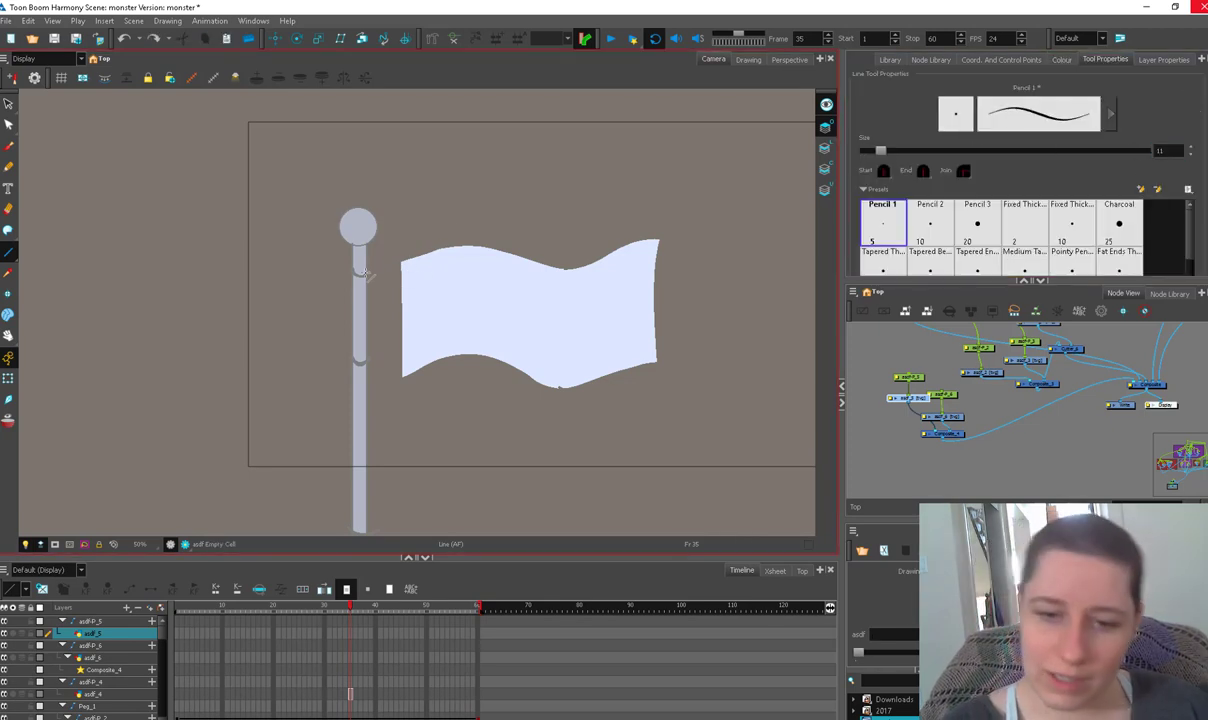
{"action": "key", "text": "shift+t"}
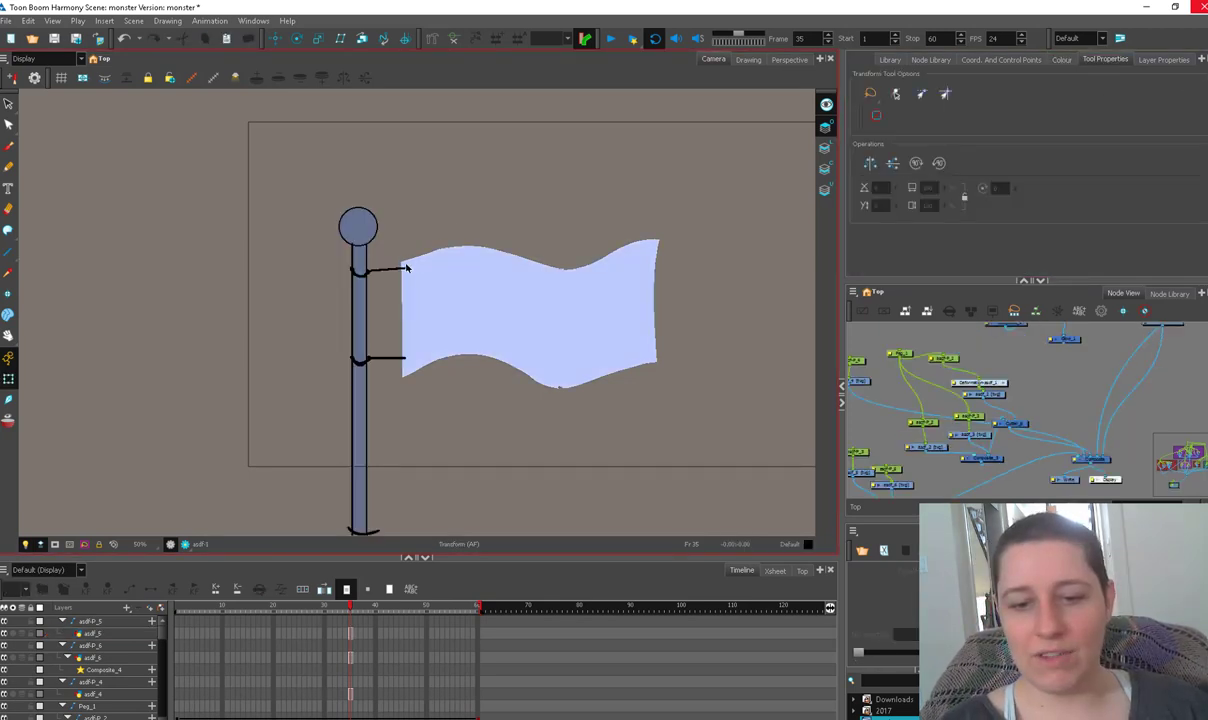
Place the pivots of pegs asdf-P_5 and asdf-P_6 where their ropes meet the pole and try rotating the lower rope
{"action": "left_click", "coordinate": [917, 416]}
{"action": "left_click", "coordinate": [298, 40]}
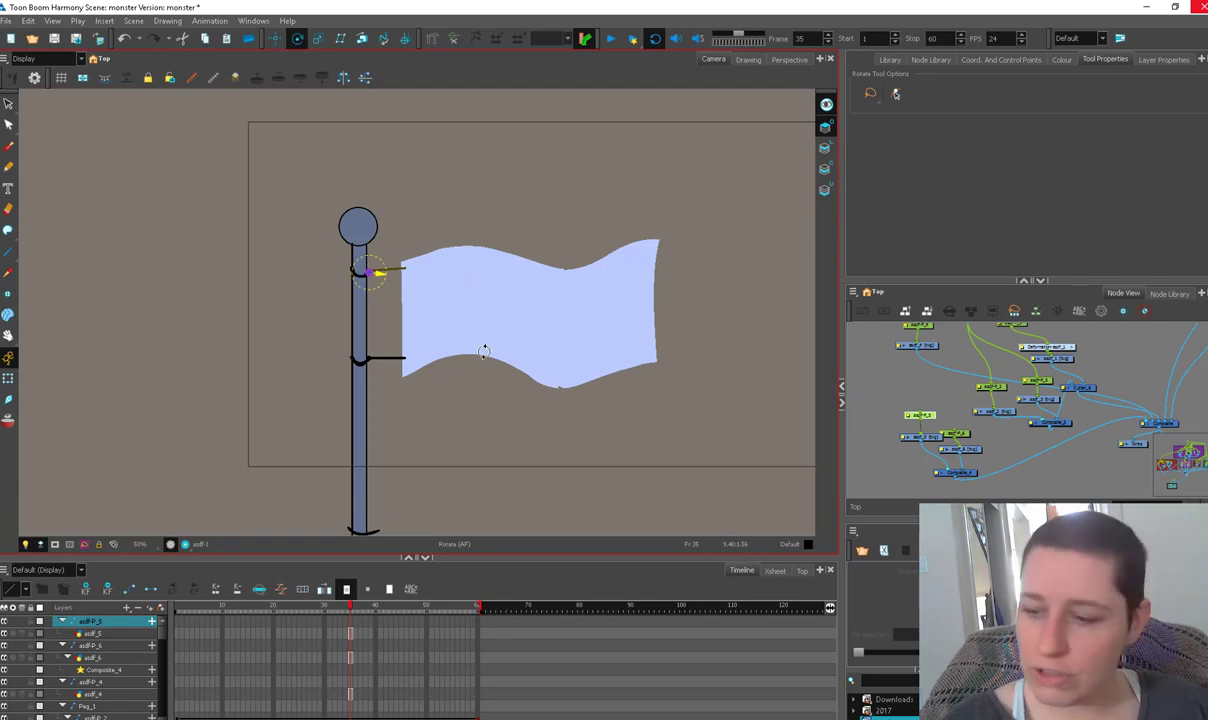
{"action": "left_click", "coordinate": [962, 434]}
{"action": "left_click_drag", "start_coordinate": [555, 291], "coordinate": [368, 358]}
{"action": "left_click_drag", "start_coordinate": [410, 358], "coordinate": [408, 351]}
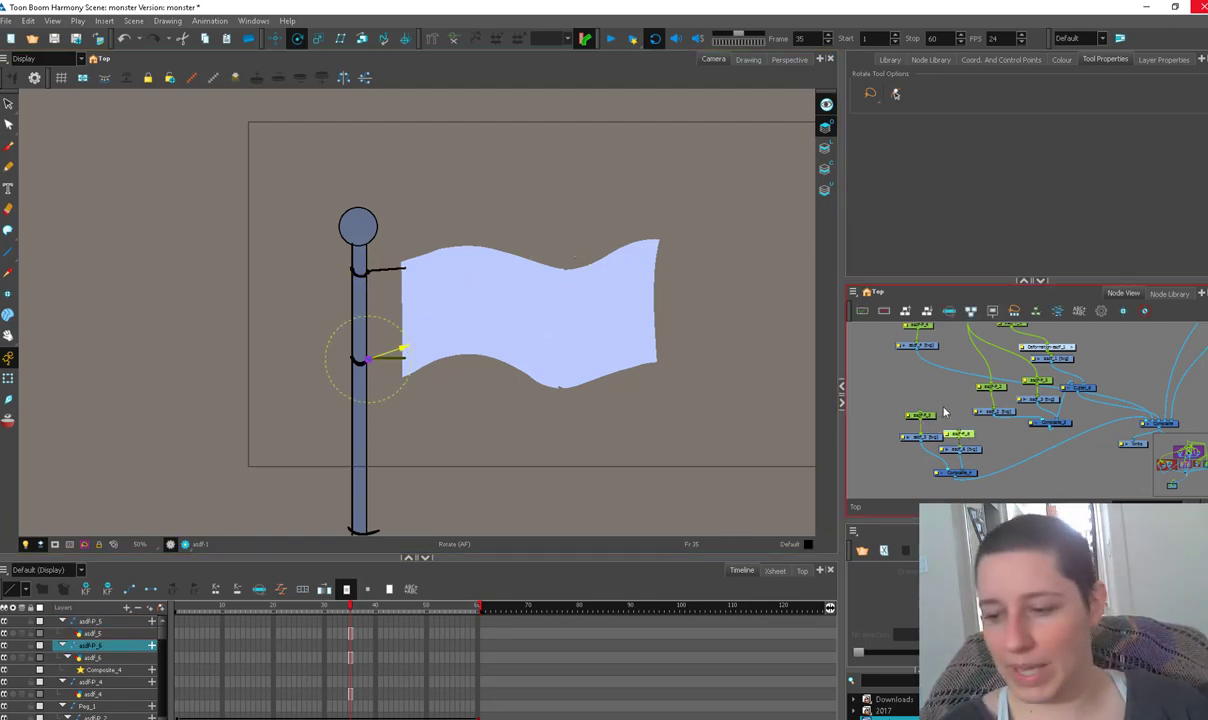
Move the upper rope's stroke with the Select tool so its inner end touches the band on the pole
{"action": "left_click", "coordinate": [390, 268]}
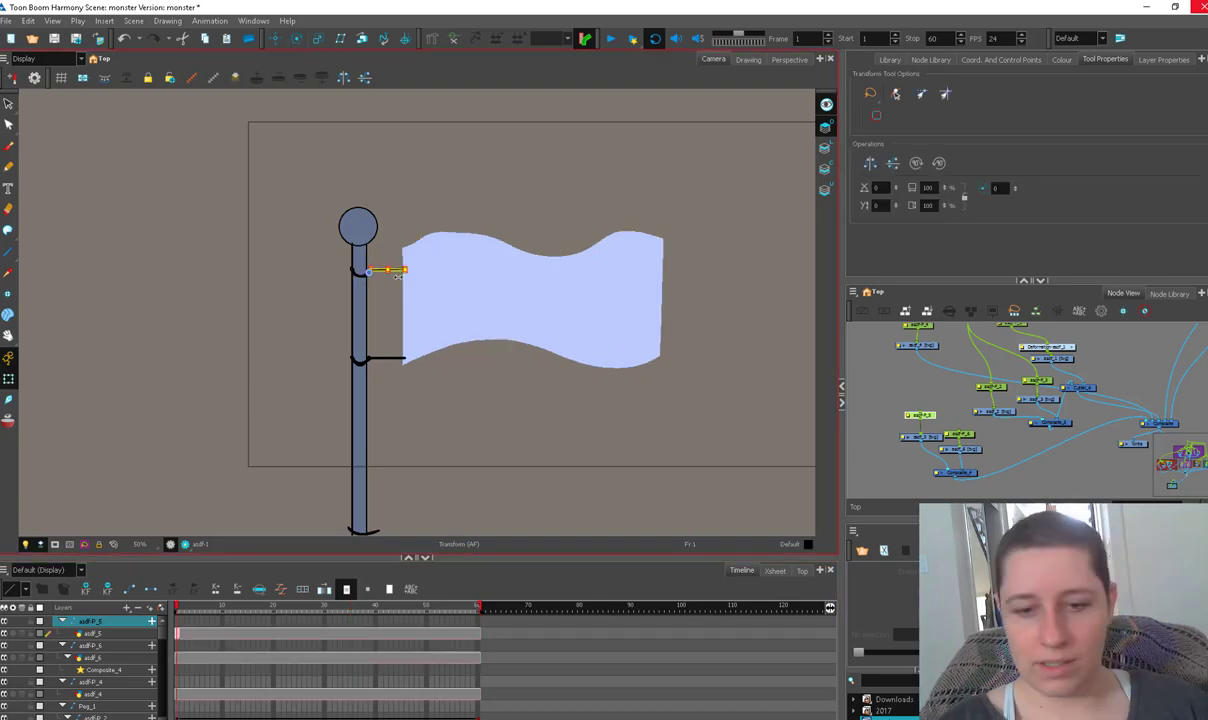
{"action": "scroll", "coordinate": [356, 280], "scroll_direction": "up", "scroll_amount": 3}
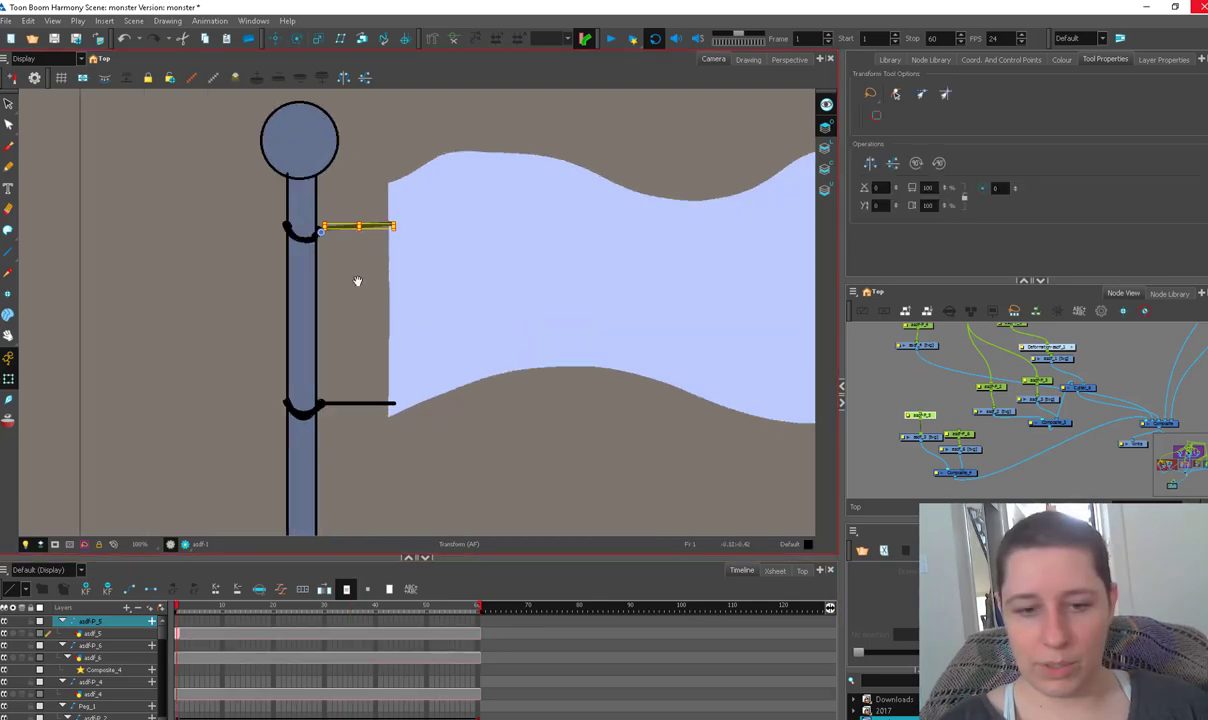
{"action": "left_click_drag", "start_coordinate": [356, 280], "coordinate": [413, 350]}
{"action": "scroll", "coordinate": [413, 350], "scroll_direction": "up", "scroll_amount": 5}
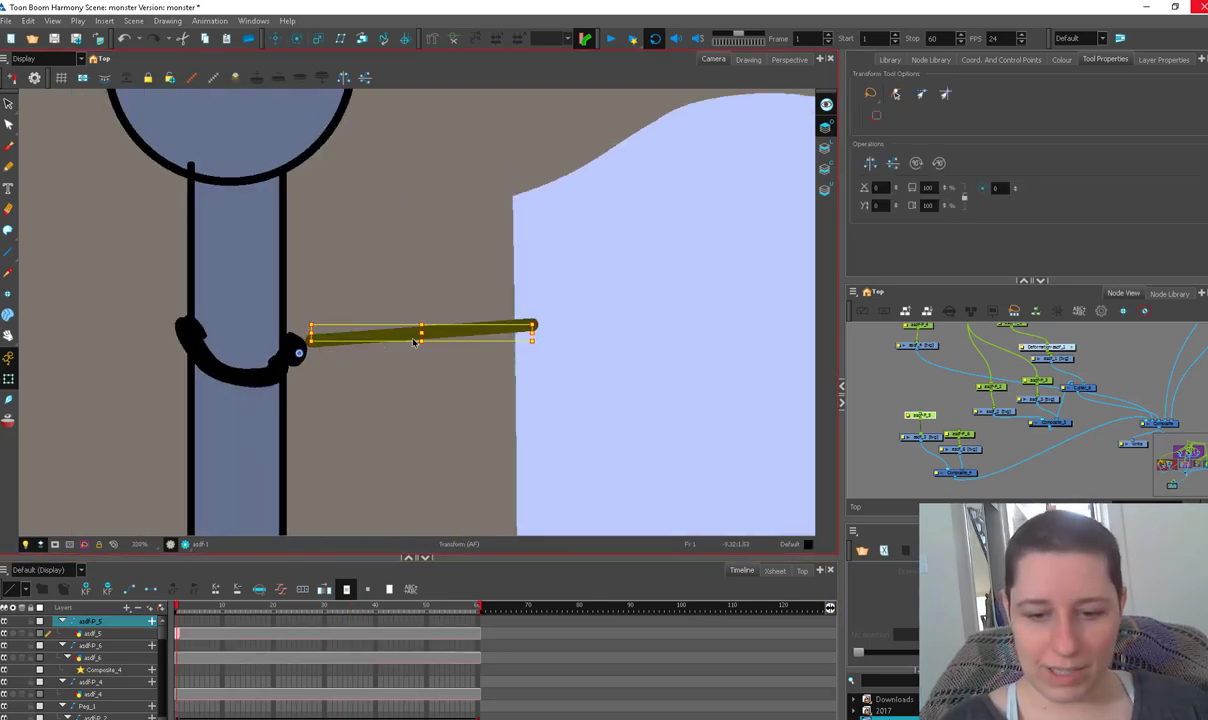
{"action": "key", "text": "alt+s"}
{"action": "left_click", "coordinate": [416, 335]}
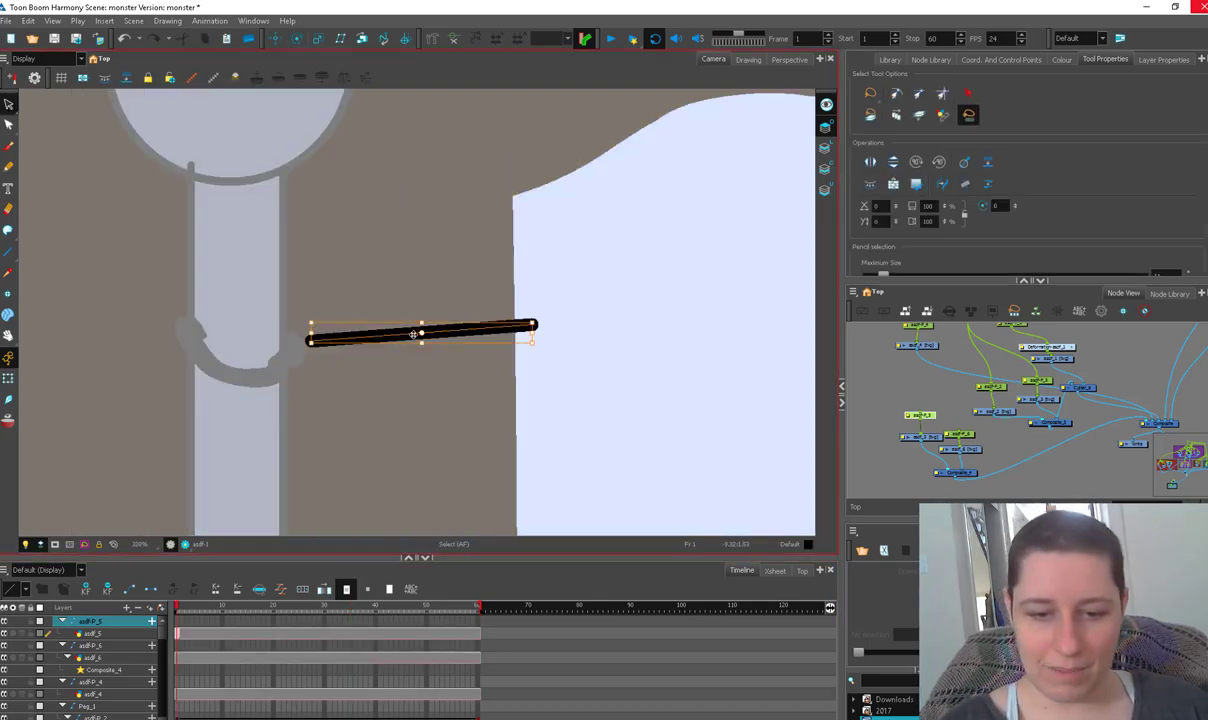
{"action": "left_click", "coordinate": [407, 339]}
{"action": "left_click", "coordinate": [380, 341]}
{"action": "left_click_drag", "start_coordinate": [380, 342], "coordinate": [367, 349]}
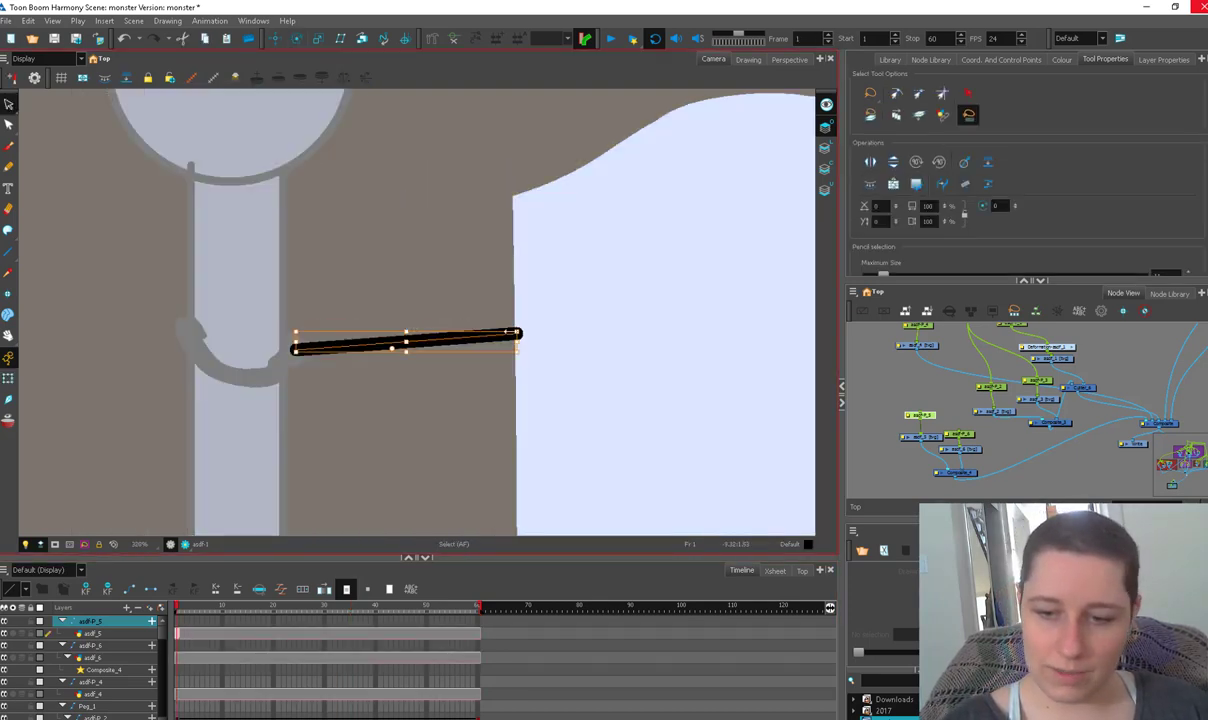
Slant the upper rope's stroke upward towards the flag's corner with the Contour Editor
{"action": "key", "text": "alt+q"}
{"action": "left_click_drag", "start_coordinate": [577, 247], "coordinate": [577, 244]}
{"action": "key", "text": "1"}
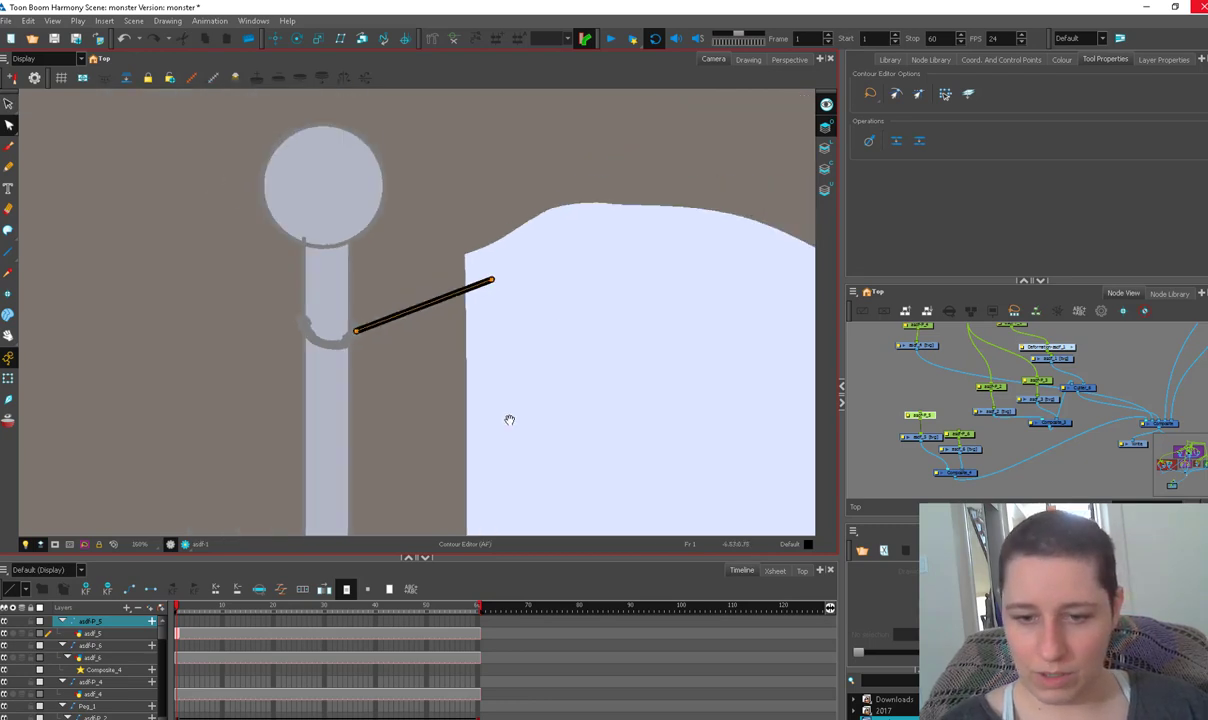
{"action": "left_click_drag", "start_coordinate": [510, 418], "coordinate": [512, 218]}
Check with the Transform tool which rope each of pegs asdf-P_5 and asdf-P_6 controls, and enlarge the timeline area
{"action": "left_click", "coordinate": [9, 379]}
{"action": "scroll", "coordinate": [285, 370], "scroll_direction": "down", "scroll_amount": 4}
{"action": "scroll", "coordinate": [1030, 415], "scroll_direction": "down", "scroll_amount": 1}
{"action": "left_click", "coordinate": [973, 429]}
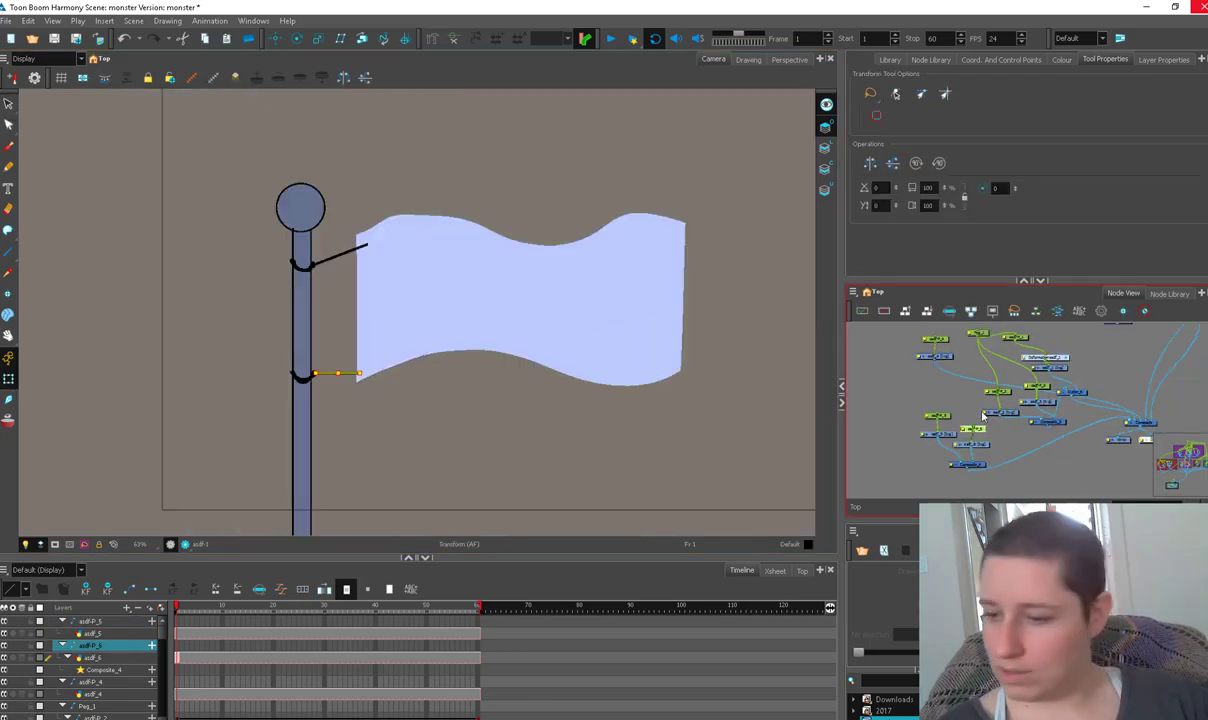
{"action": "left_click", "coordinate": [948, 424]}
{"action": "left_click", "coordinate": [936, 416]}
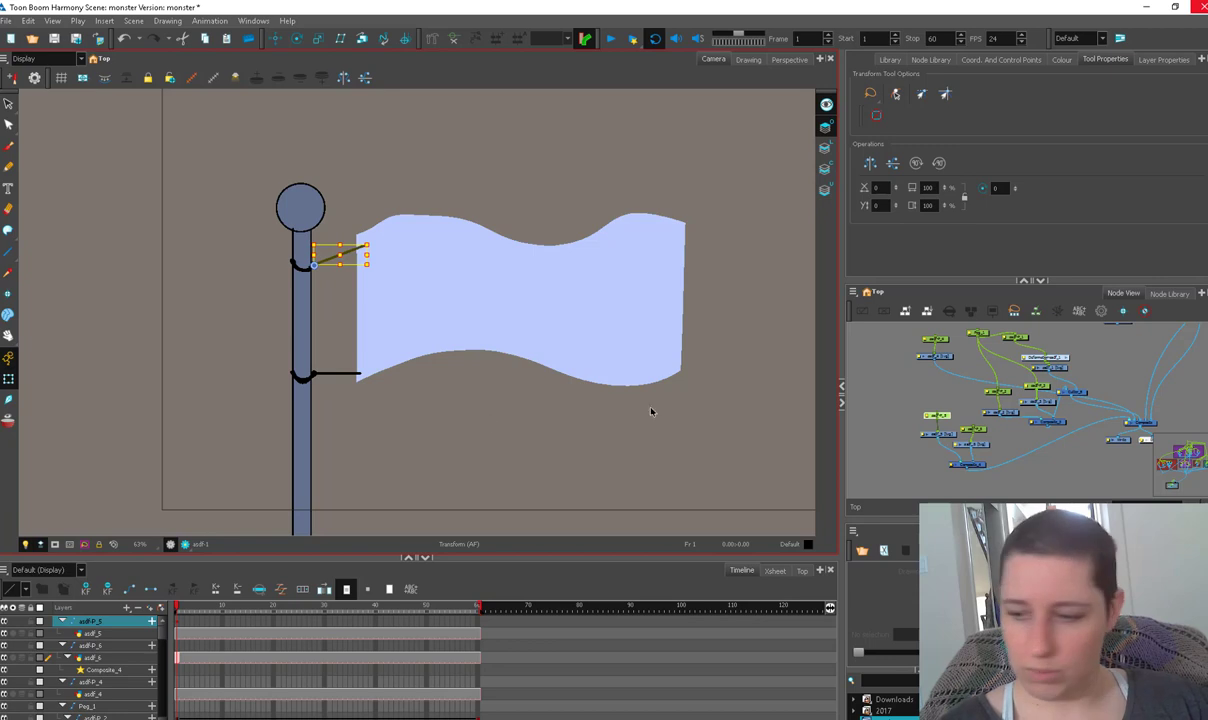
{"action": "left_click", "coordinate": [335, 373]}
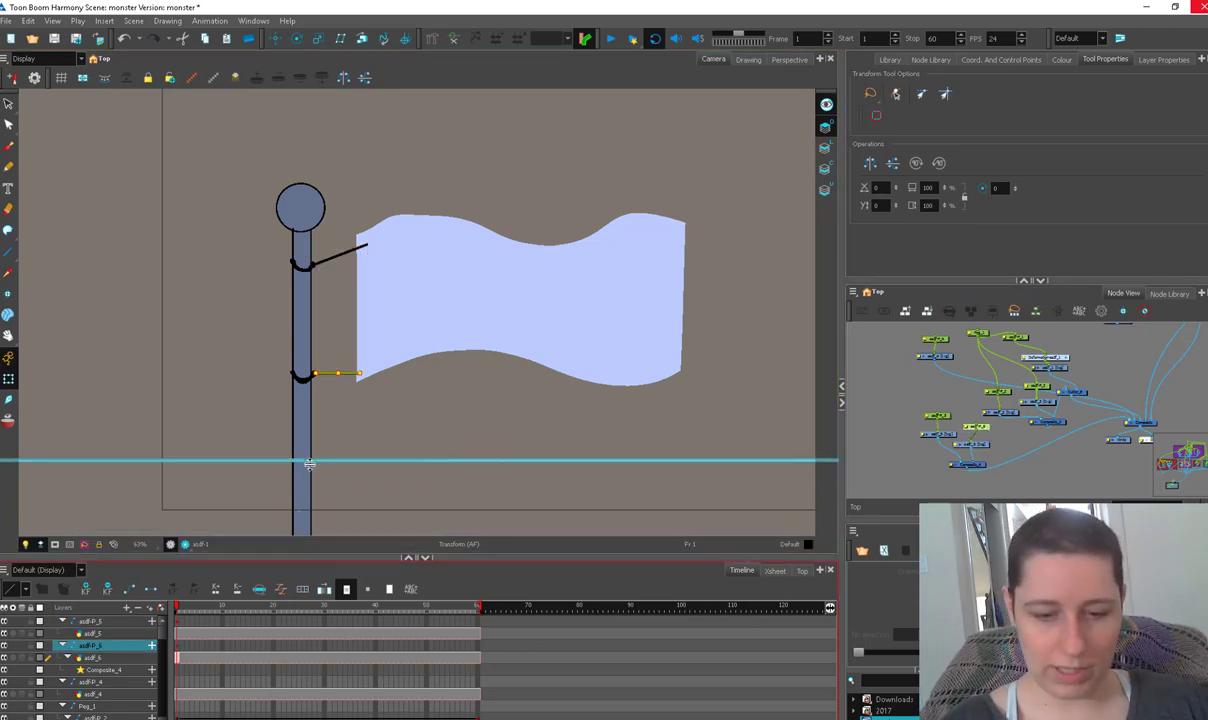
{"action": "left_click_drag", "start_coordinate": [310, 463], "coordinate": [310, 463]}
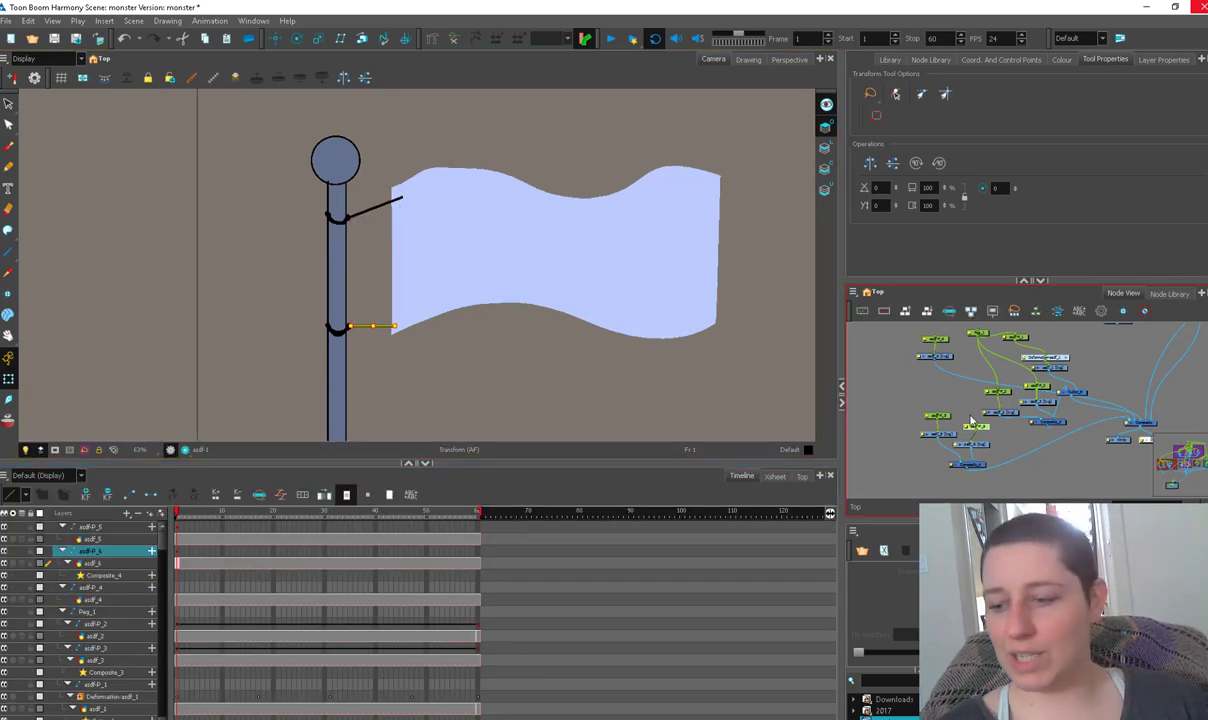
Select both rope pegs, asdf-P_5 and asdf-P_6, and set a starting keyframe for them at frame 1
{"action": "left_click_drag", "start_coordinate": [970, 417], "coordinate": [937, 422]}
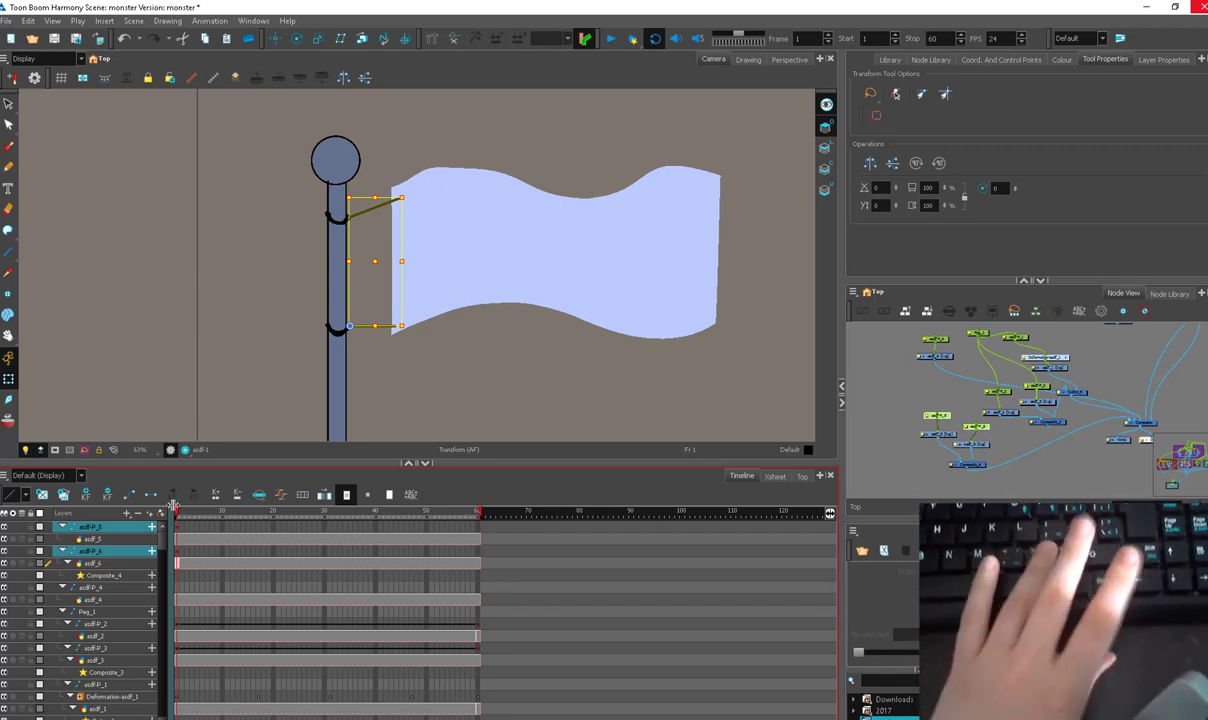
{"action": "key", "text": "period"}
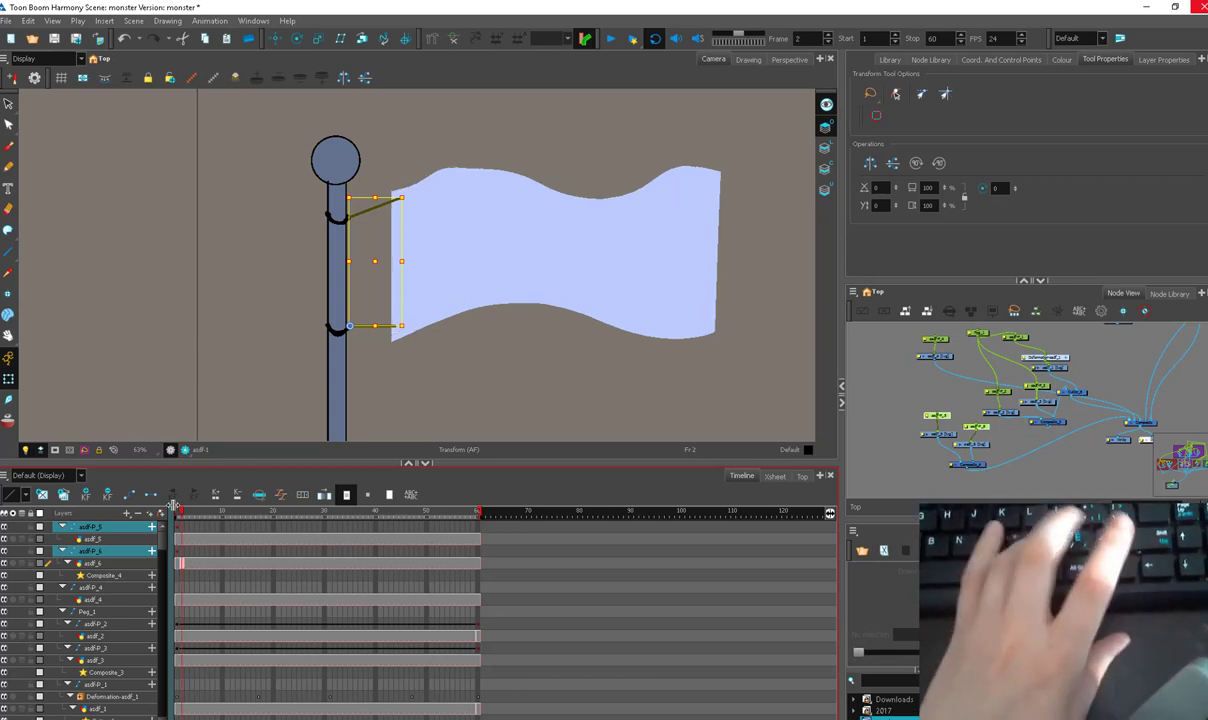
{"action": "key", "text": "comma"}
{"action": "key", "text": "period"}
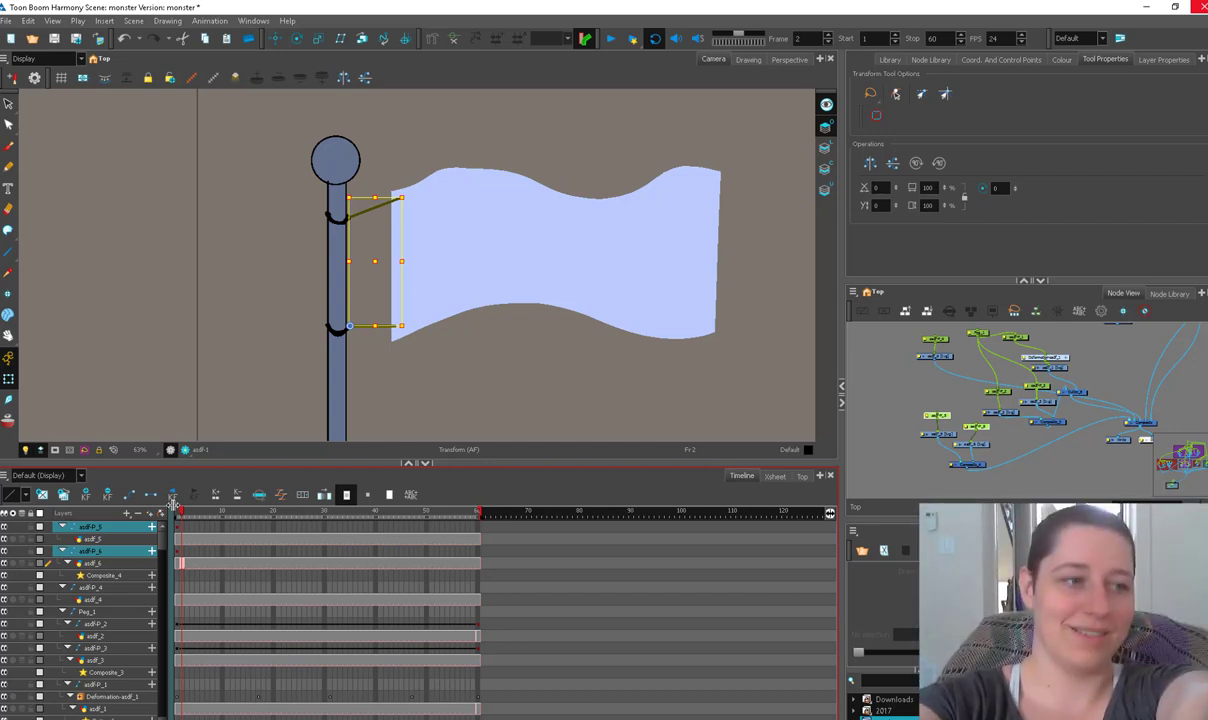
Reselect the two rope pegs together and return the playhead to frame 1
{"action": "left_click", "coordinate": [882, 392]}
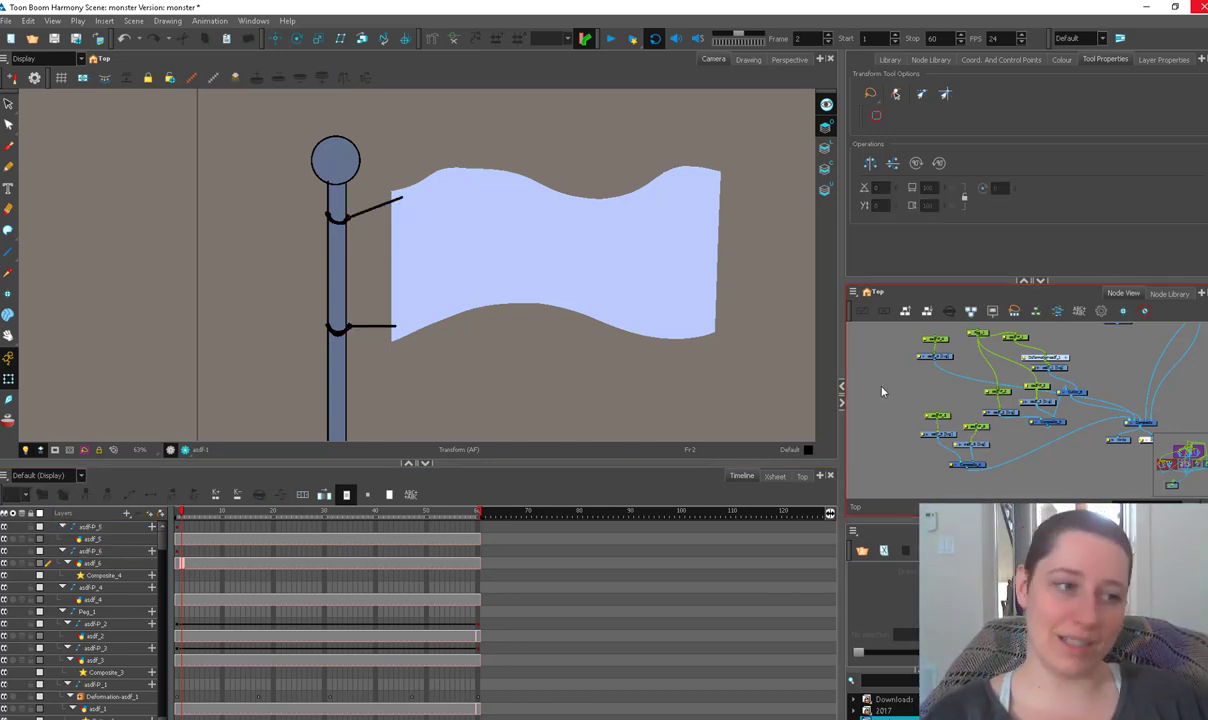
{"action": "left_click", "coordinate": [937, 421]}
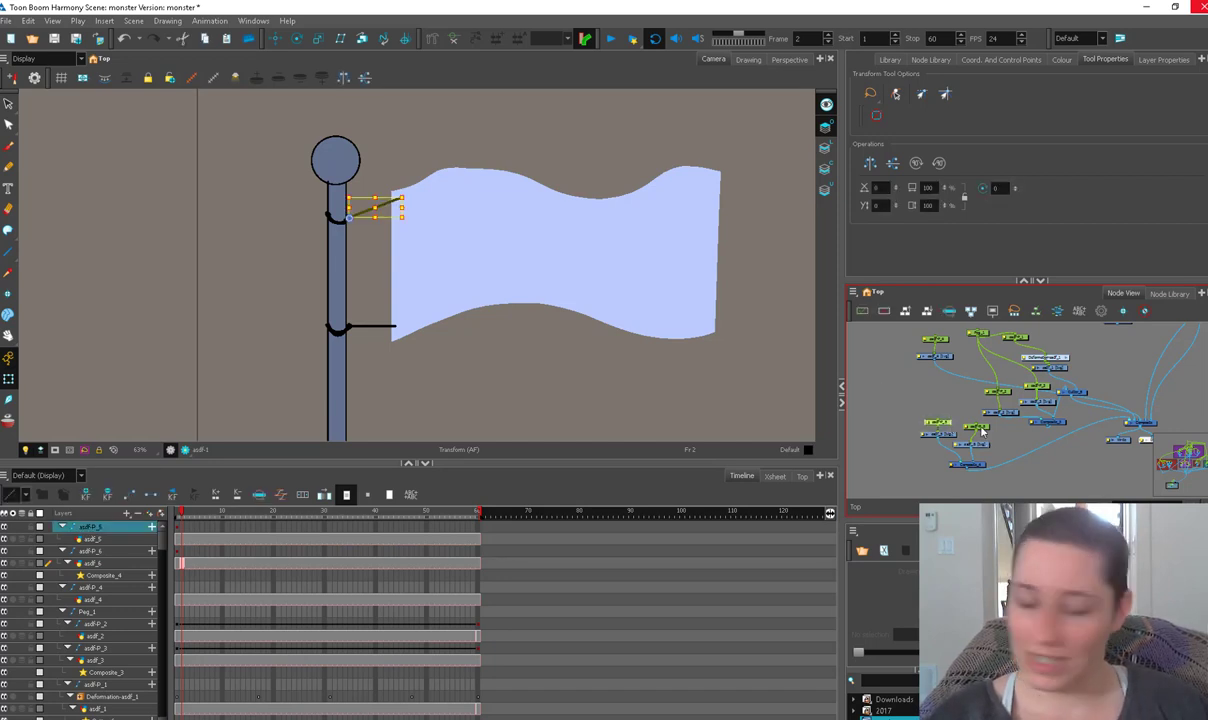
{"action": "left_click", "coordinate": [975, 425], "text": "ctrl"}
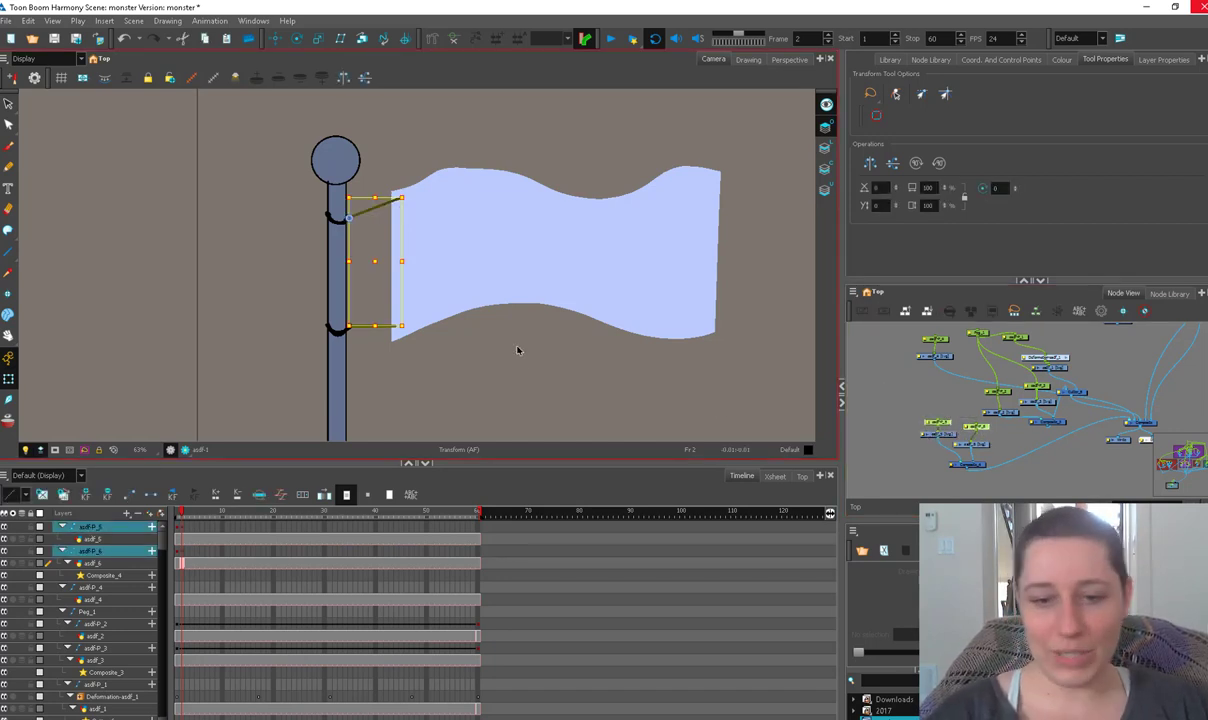
{"action": "left_click", "coordinate": [182, 549], "text": "ctrl"}
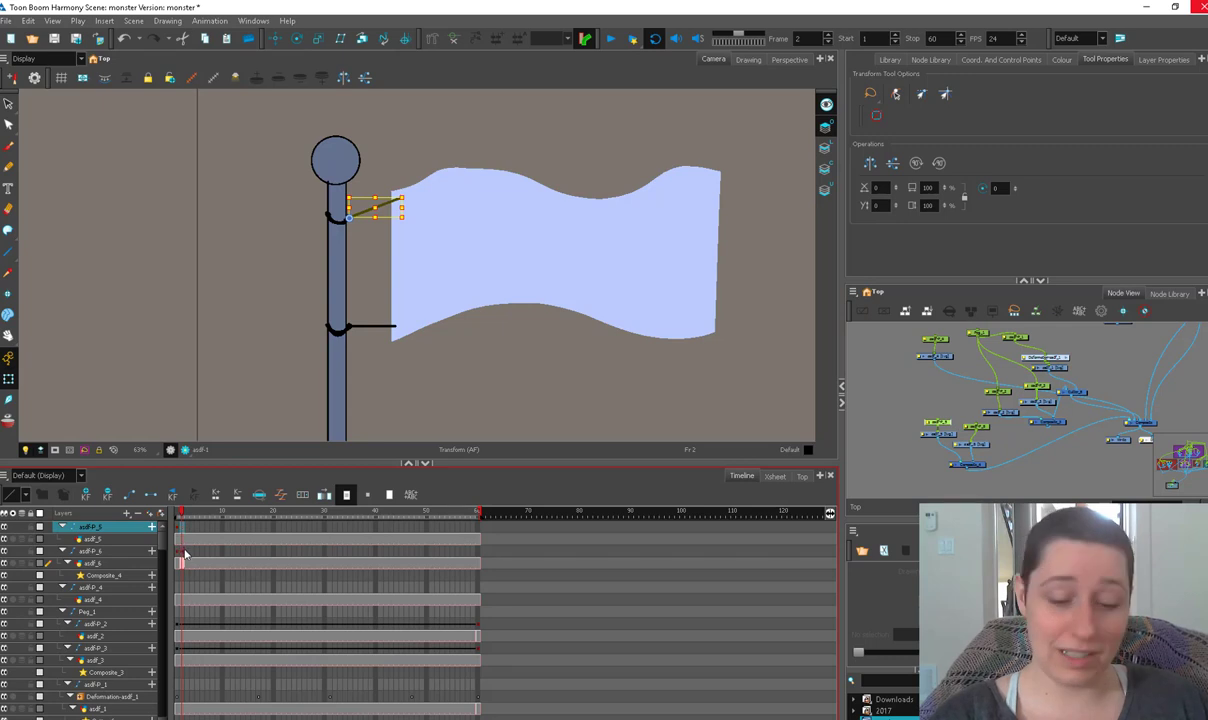
{"action": "left_click", "coordinate": [179, 551]}
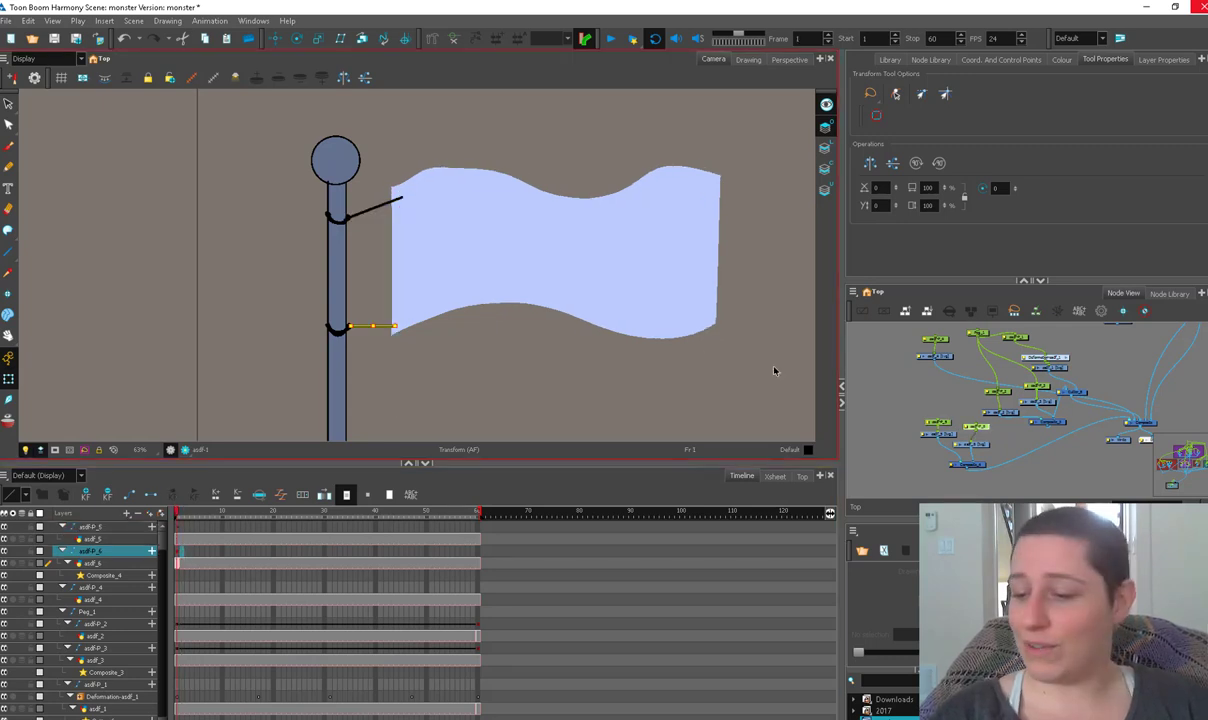
{"action": "left_click", "coordinate": [960, 420], "text": "ctrl"}
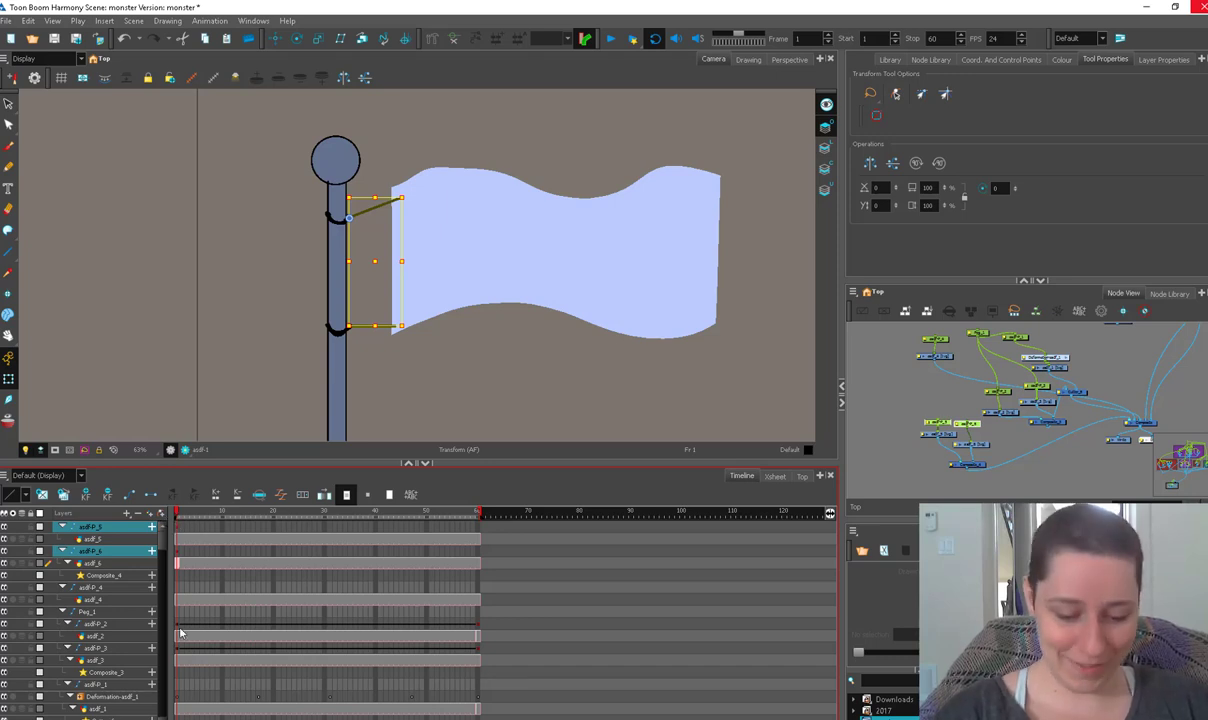
{"action": "scroll", "coordinate": [168, 580], "scroll_direction": "down", "scroll_amount": 10}
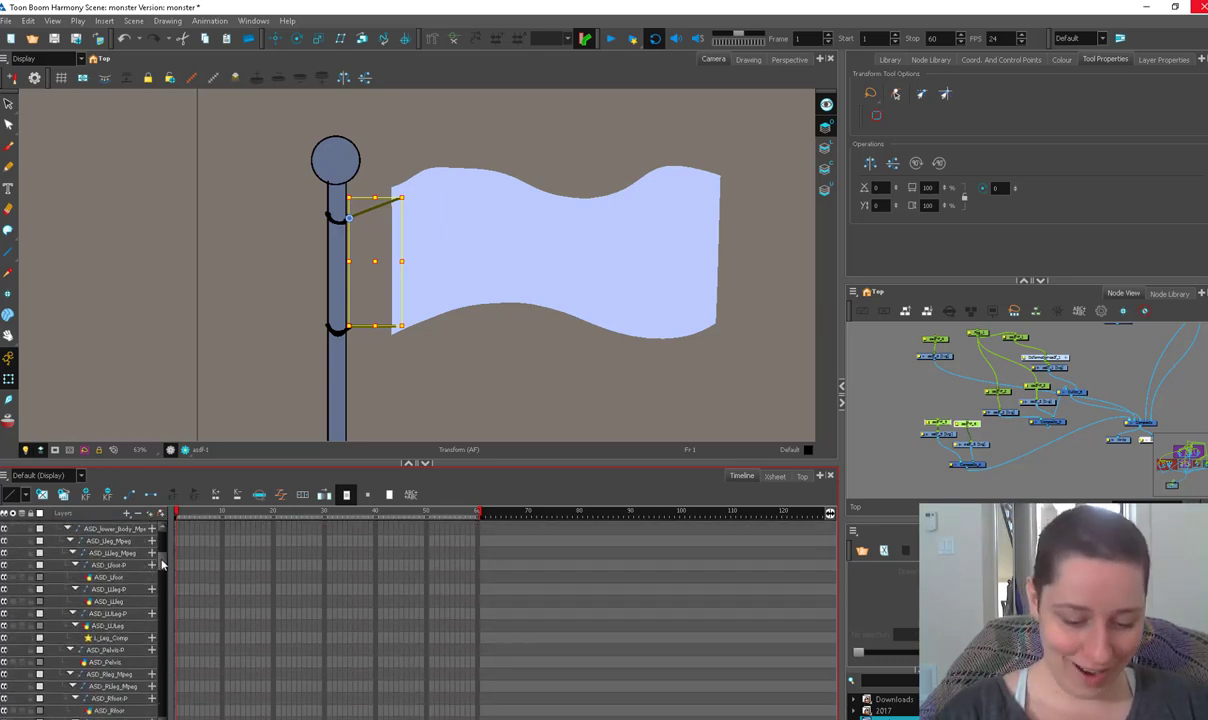
{"action": "left_click_drag", "start_coordinate": [163, 572], "coordinate": [182, 716]}
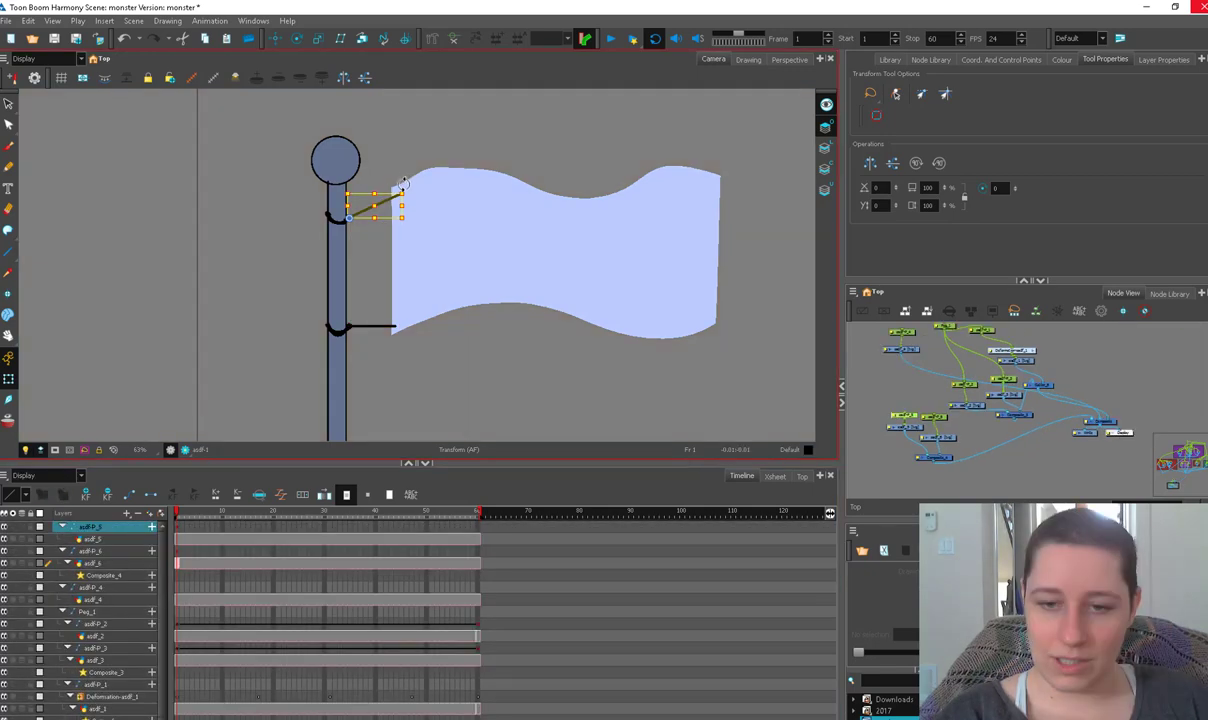
Rotate the upper rope downward at frame 5 to follow the flag's upper corner
{"action": "key", "text": "period"}
{"action": "key", "text": "period"}
{"action": "key", "text": "period"}
{"action": "key", "text": "period"}
{"action": "mouse_move", "coordinate": [409, 188]}
{"action": "left_mouse_down"}
{"action": "mouse_move", "coordinate": [410, 207]}
{"action": "mouse_move", "coordinate": [399, 206]}
{"action": "left_mouse_up"}
Rotate the upper rope at frame 11 to follow the flag's upper corner as it rises
{"action": "key", "text": "period"}
{"action": "key", "text": "period"}
{"action": "key", "text": "period"}
{"action": "key", "text": "period"}
{"action": "key", "text": "period"}
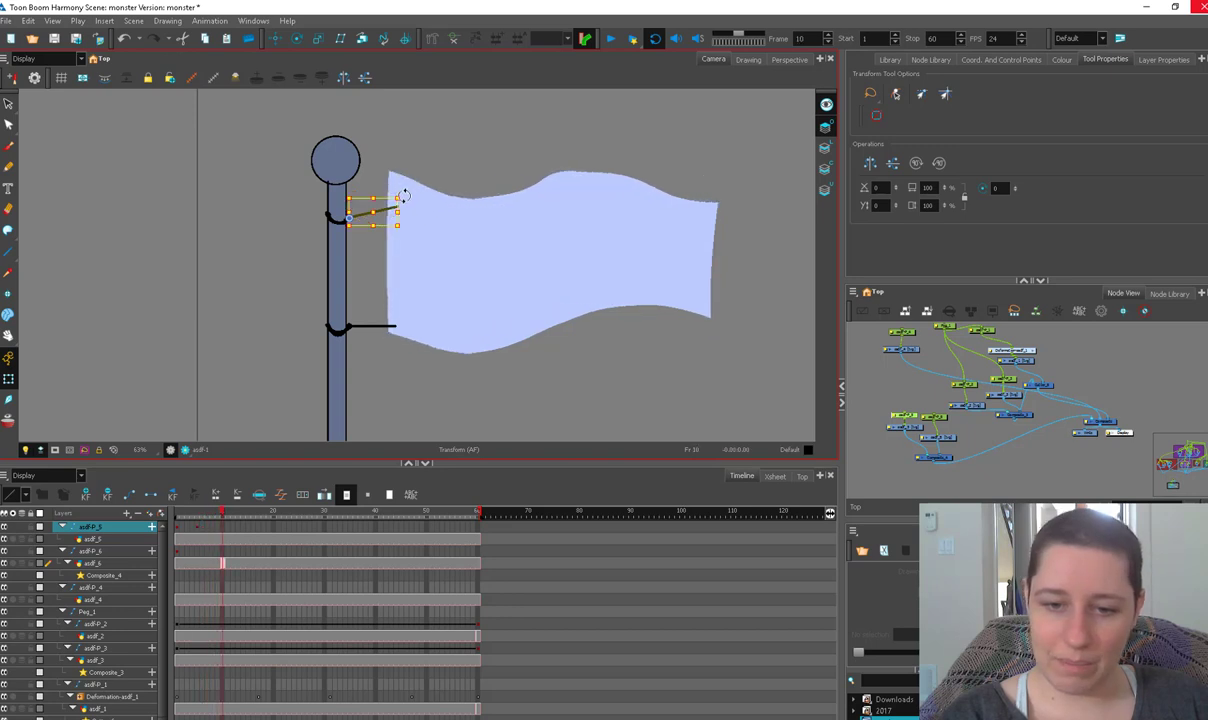
{"action": "key", "text": "period"}
{"action": "key", "text": "period"}
{"action": "key", "text": "period"}
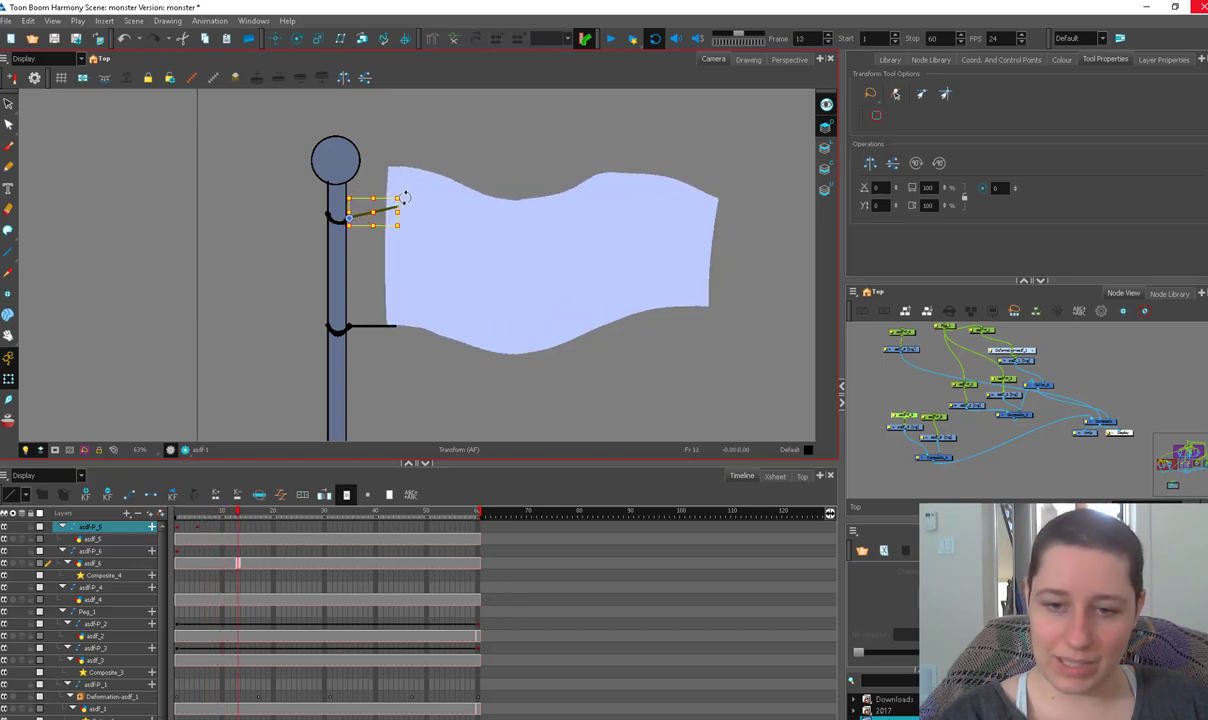
{"action": "key", "text": "comma"}
{"action": "key", "text": "comma"}
{"action": "mouse_move", "coordinate": [404, 197]}
{"action": "left_mouse_down"}
{"action": "mouse_move", "coordinate": [376, 160]}
{"action": "mouse_move", "coordinate": [393, 196]}
{"action": "mouse_move", "coordinate": [385, 170]}
{"action": "mouse_move", "coordinate": [411, 198]}
{"action": "left_mouse_up"}
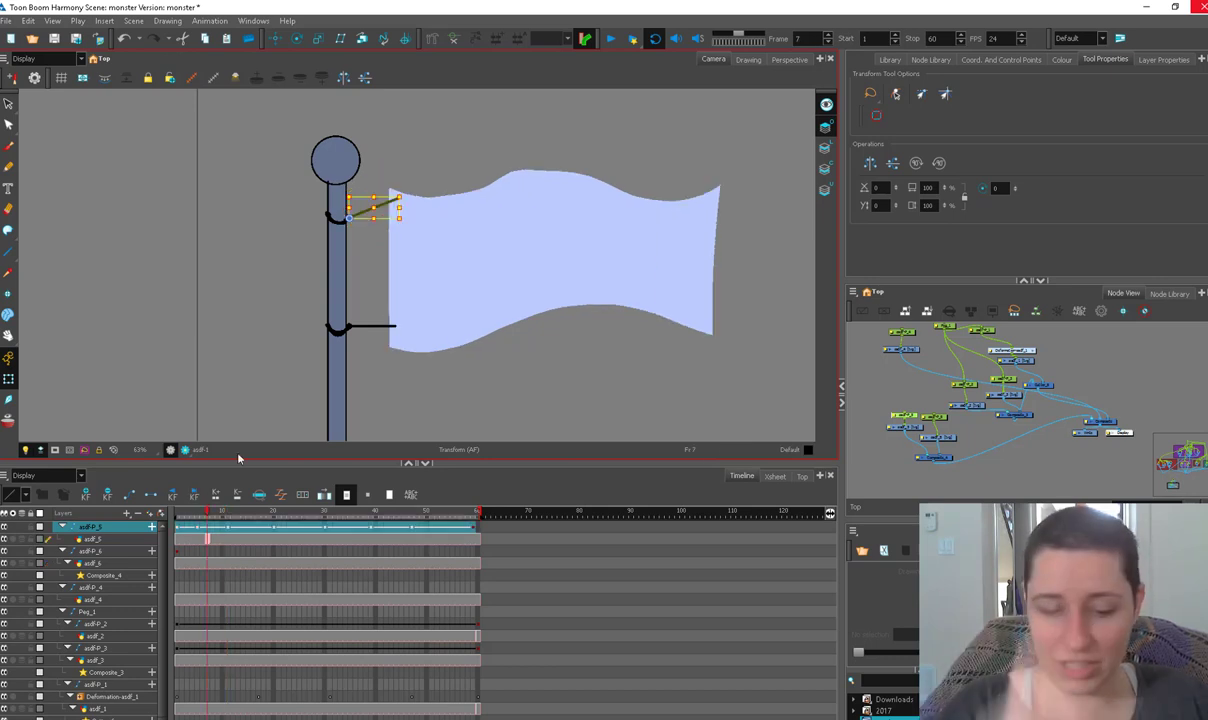
Step through the frames around 7 to 14 to check the upper rope's motion against the flag's corner
{"action": "left_click_drag", "start_coordinate": [206, 517], "coordinate": [243, 525]}
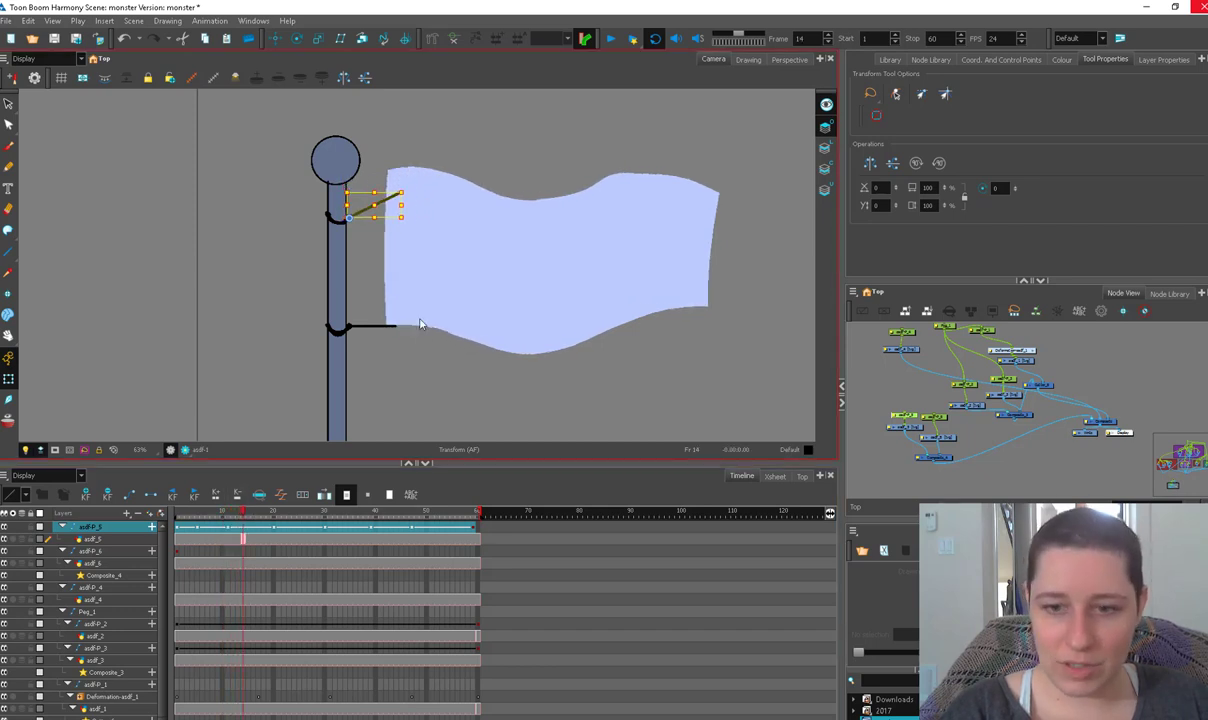
{"action": "key", "text": "comma"}
{"action": "key", "text": "comma"}
{"action": "key", "text": "comma"}
{"action": "key", "text": "comma"}
{"action": "key", "text": "period"}
{"action": "key", "text": "period"}
{"action": "key", "text": "period"}
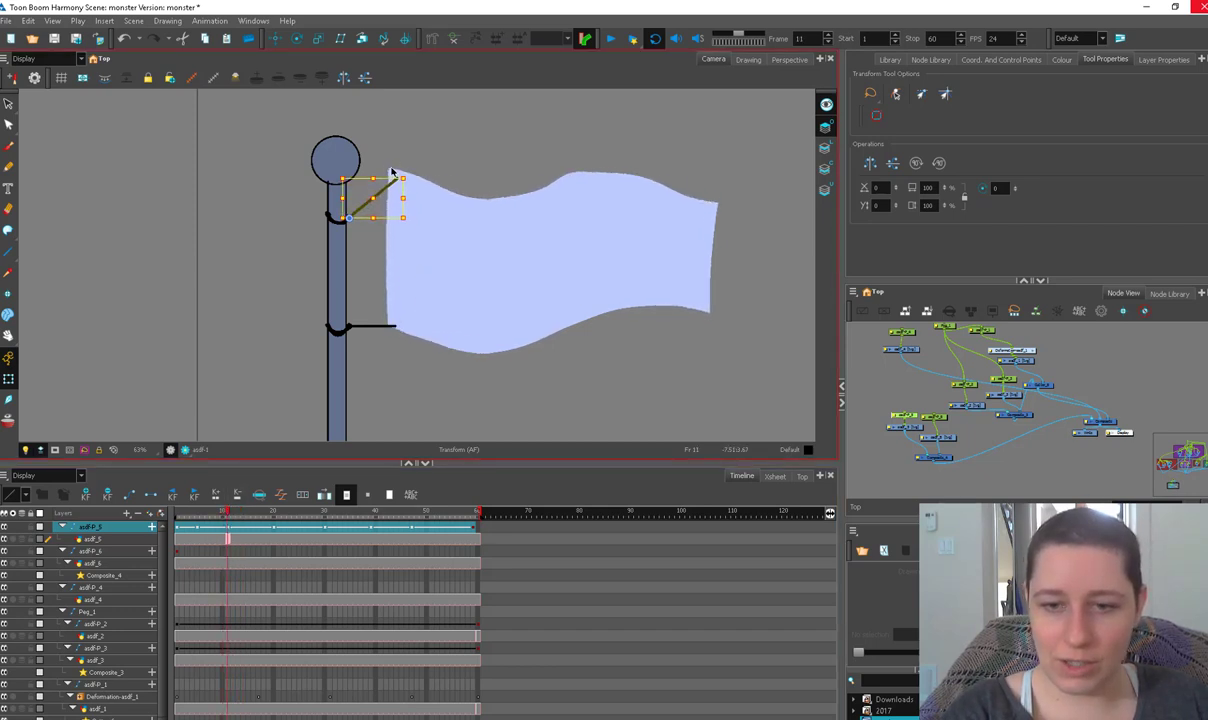
{"action": "key", "text": "period"}
{"action": "key", "text": "comma"}
{"action": "key", "text": "comma"}
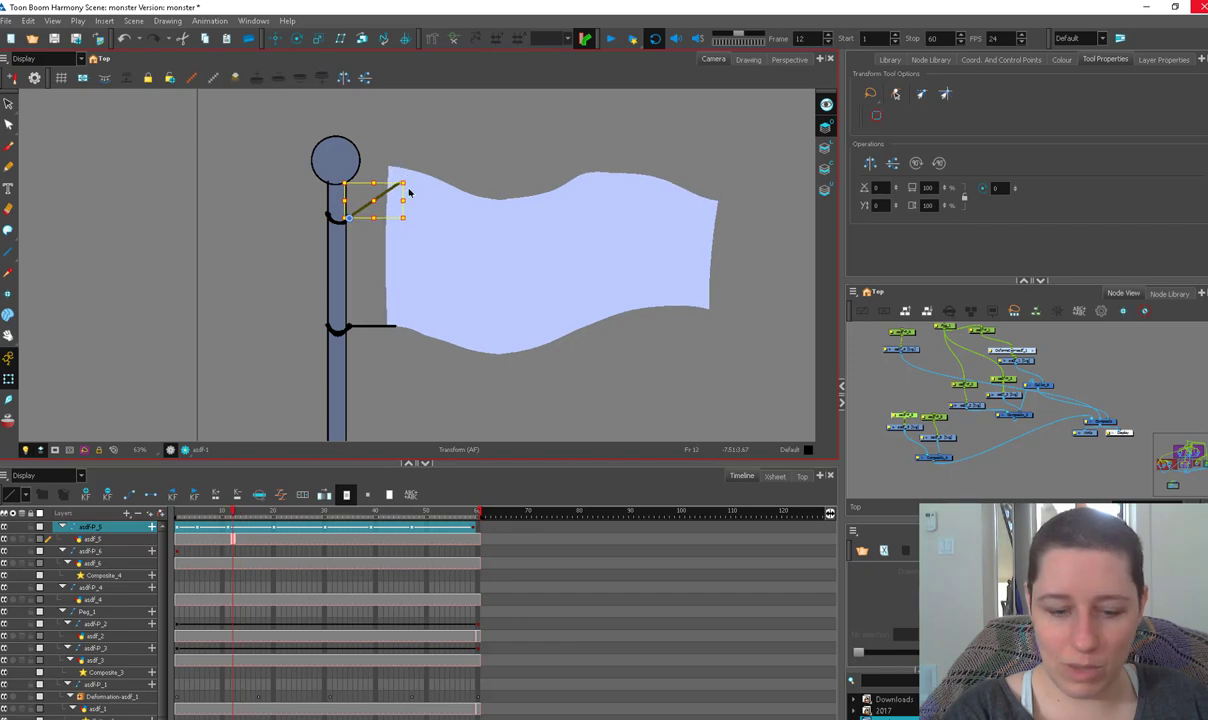
{"action": "key", "text": "period"}
{"action": "key", "text": "period"}
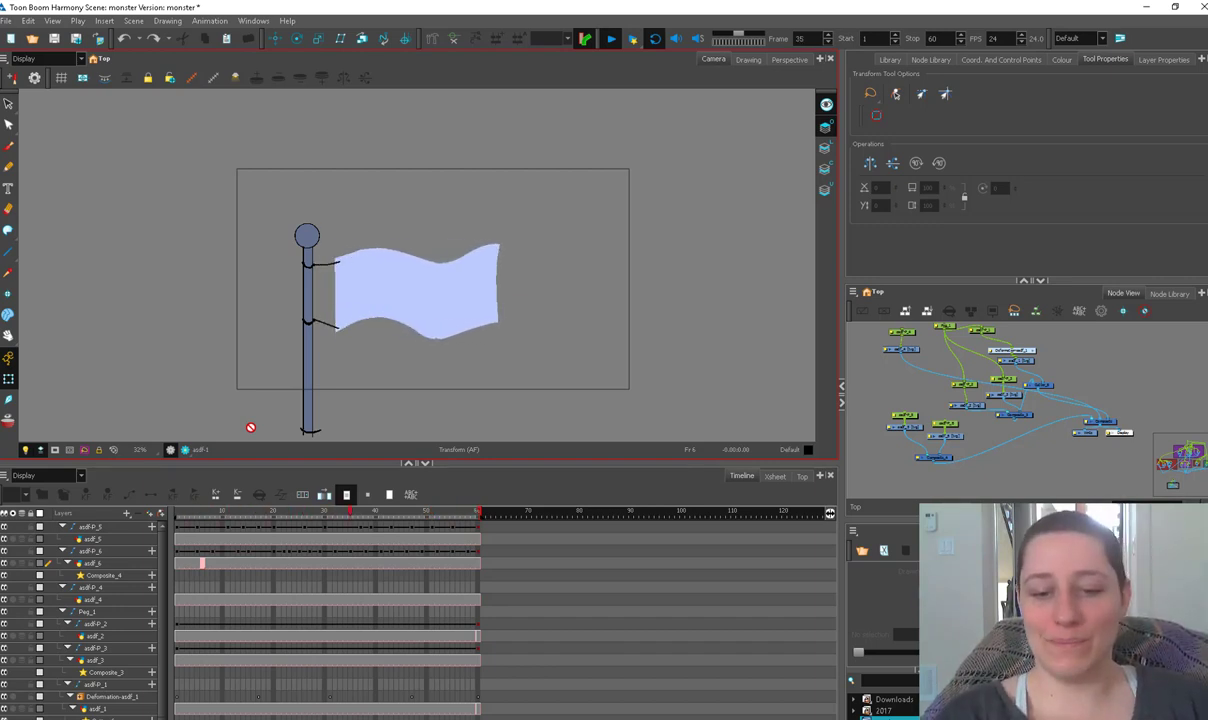
Stop the playback and add a parent peg above the flagpole, rope and flag pegs
{"action": "key", "text": "1"}
{"action": "key", "text": "1"}
{"action": "key", "text": "1"}
{"action": "key", "text": "2"}
{"action": "key", "text": "Return"}
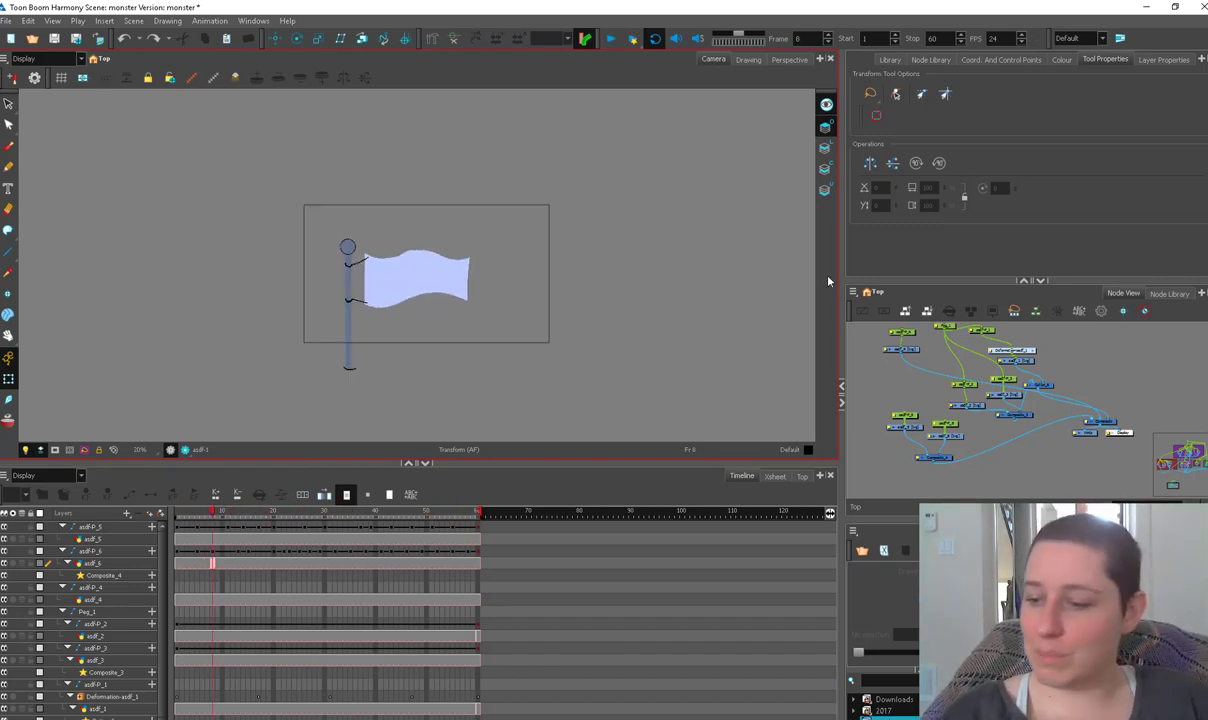
{"action": "scroll", "coordinate": [905, 360], "scroll_direction": "up", "scroll_amount": 1}
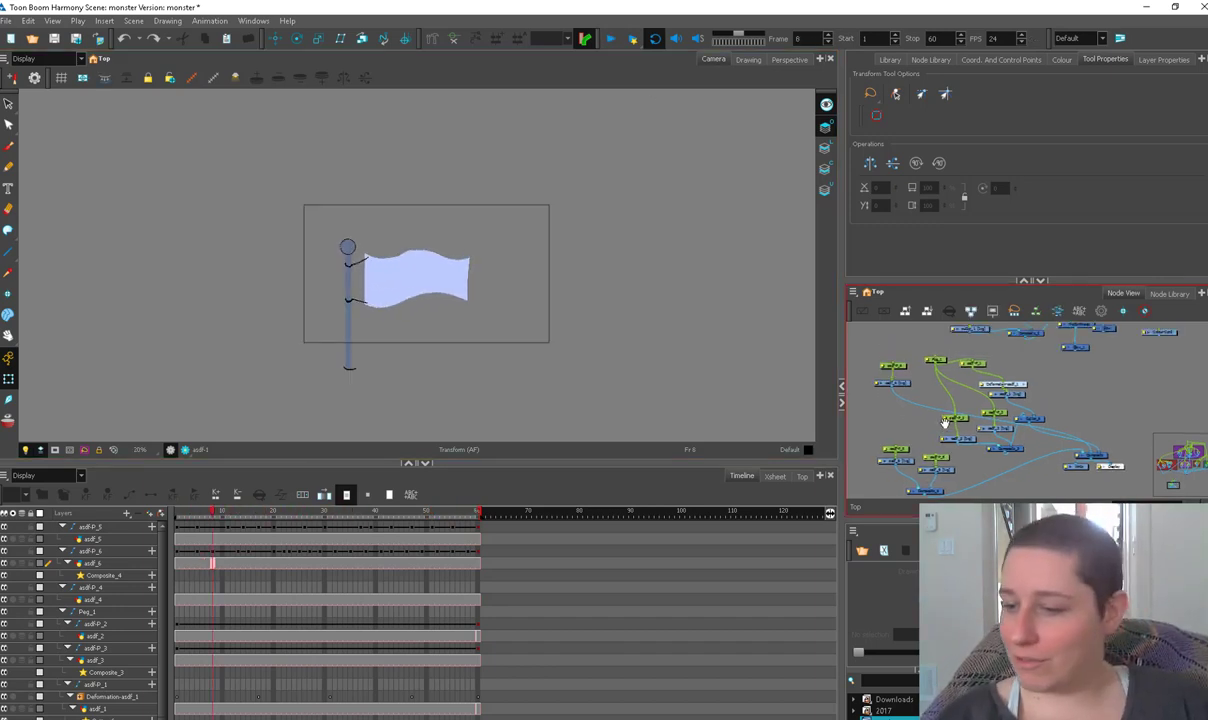
{"action": "left_click", "coordinate": [905, 362]}
{"action": "left_click_drag", "start_coordinate": [911, 362], "coordinate": [897, 361]}
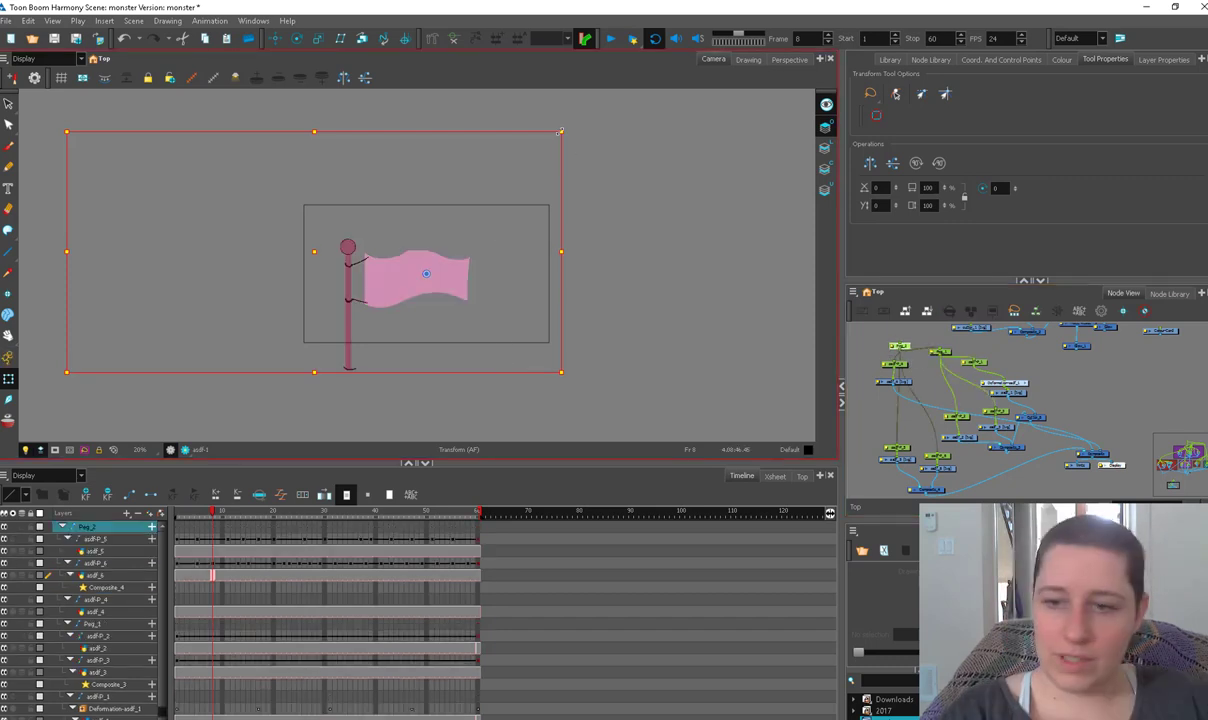
Try scaling the whole flag and pole down with the parent peg and moving them near the camera frame's upper centre
{"action": "left_click_drag", "start_coordinate": [560, 133], "coordinate": [458, 239]}
{"action": "key", "text": "2"}
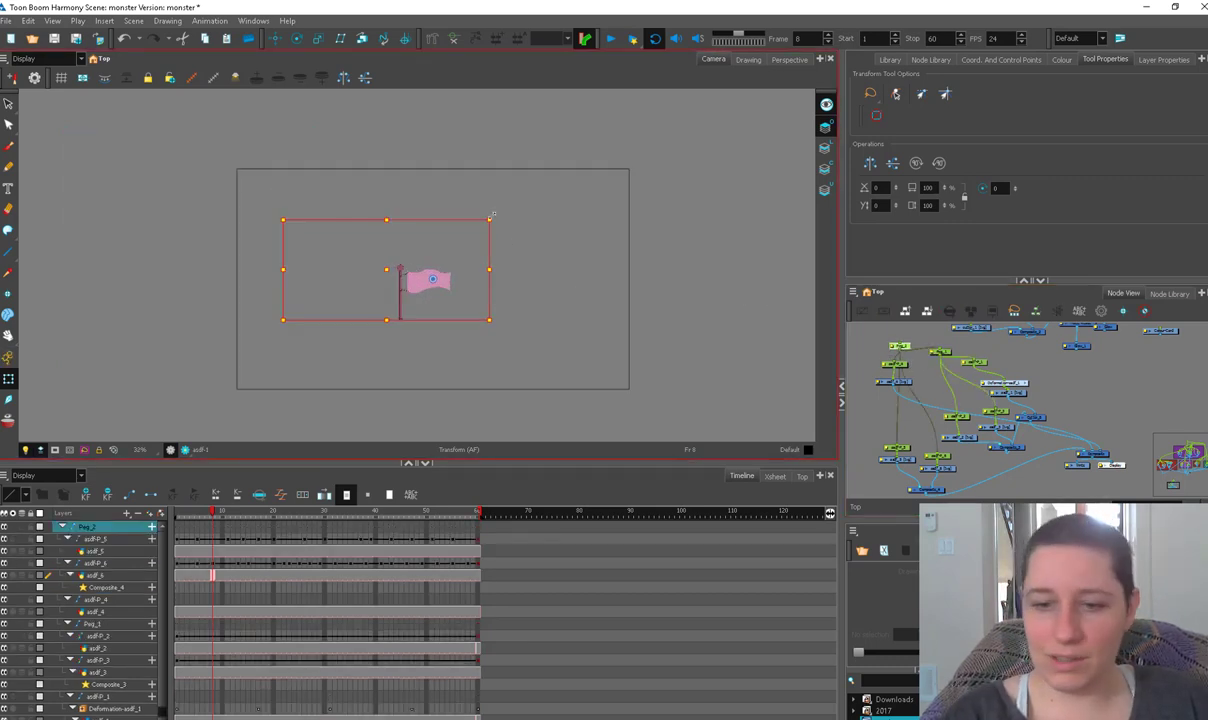
{"action": "left_click_drag", "start_coordinate": [490, 219], "coordinate": [465, 245]}
{"action": "left_click_drag", "start_coordinate": [414, 284], "coordinate": [406, 232]}
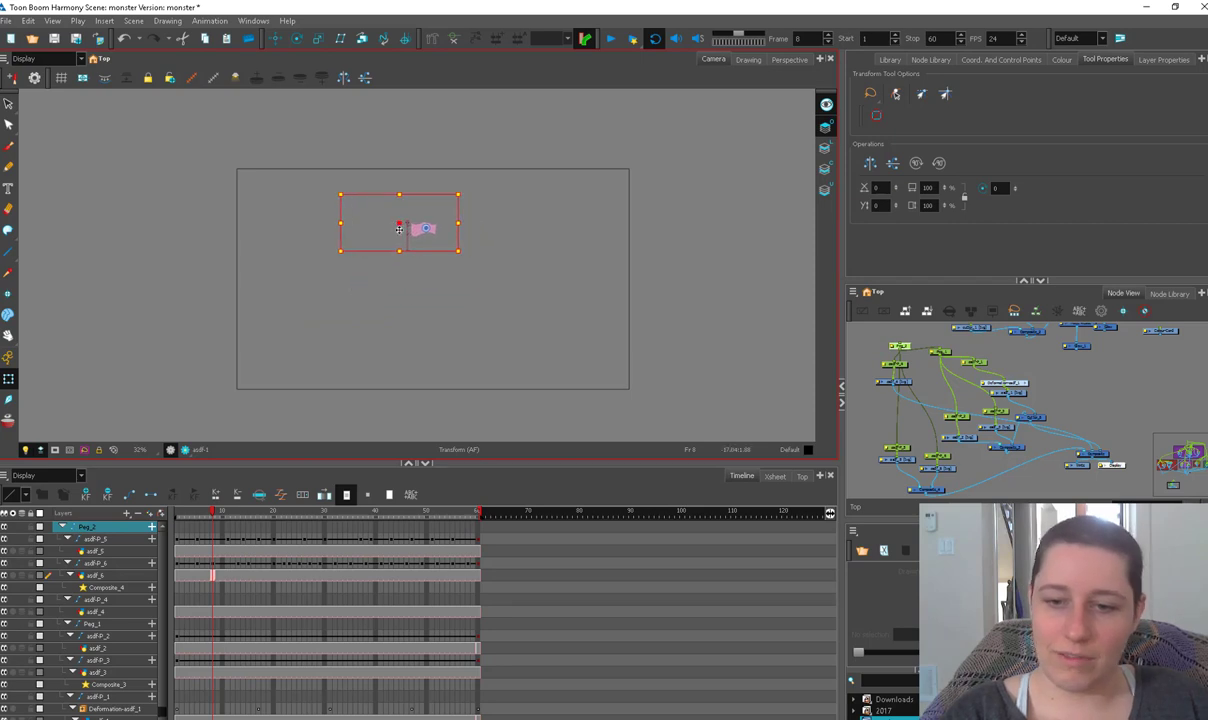
{"action": "left_click", "coordinate": [605, 283]}
{"action": "key", "text": "2"}
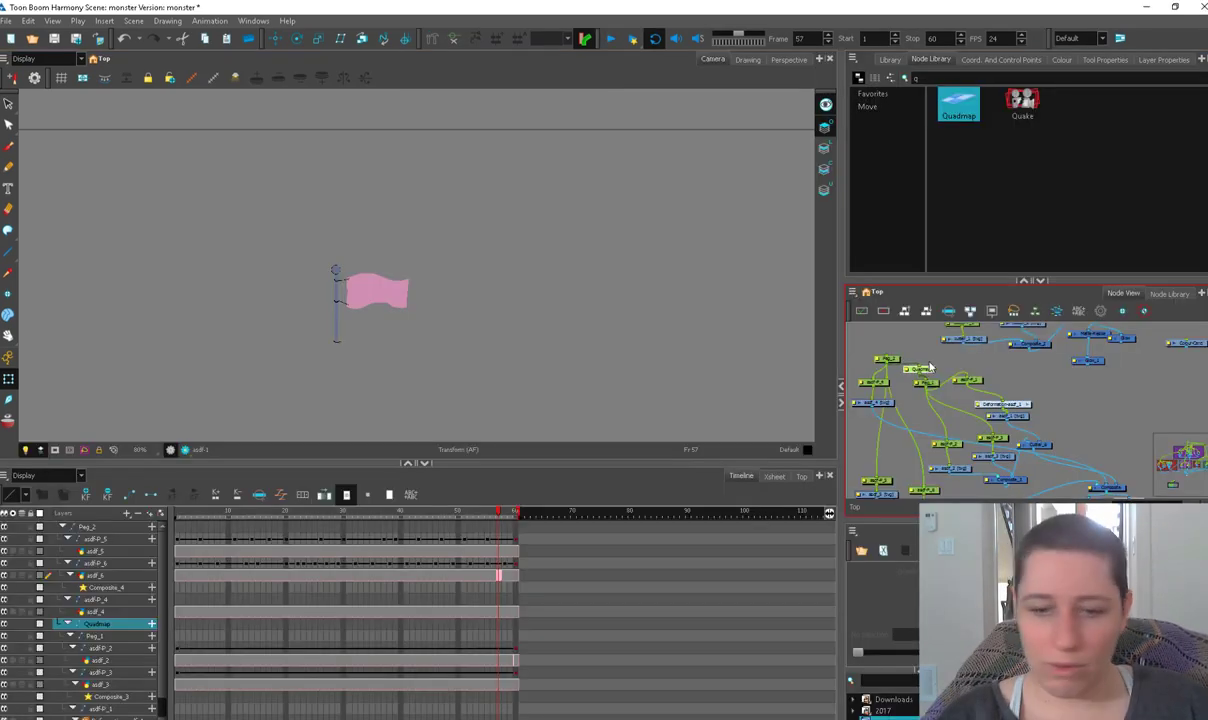
Reshape the flag's Quadmap perspective by spreading its outer lower corner down and outward and adjusting the two pole-side corners
{"action": "key", "text": "shift+F11"}
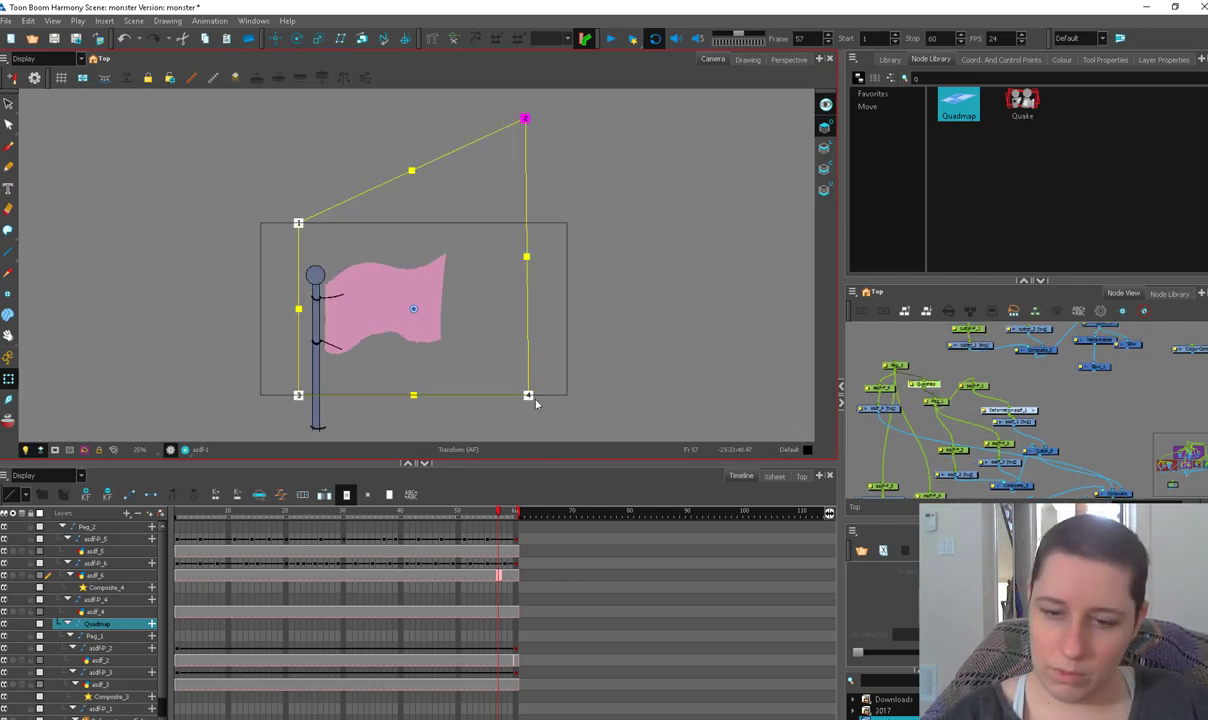
{"action": "left_click_drag", "start_coordinate": [535, 401], "coordinate": [605, 481]}
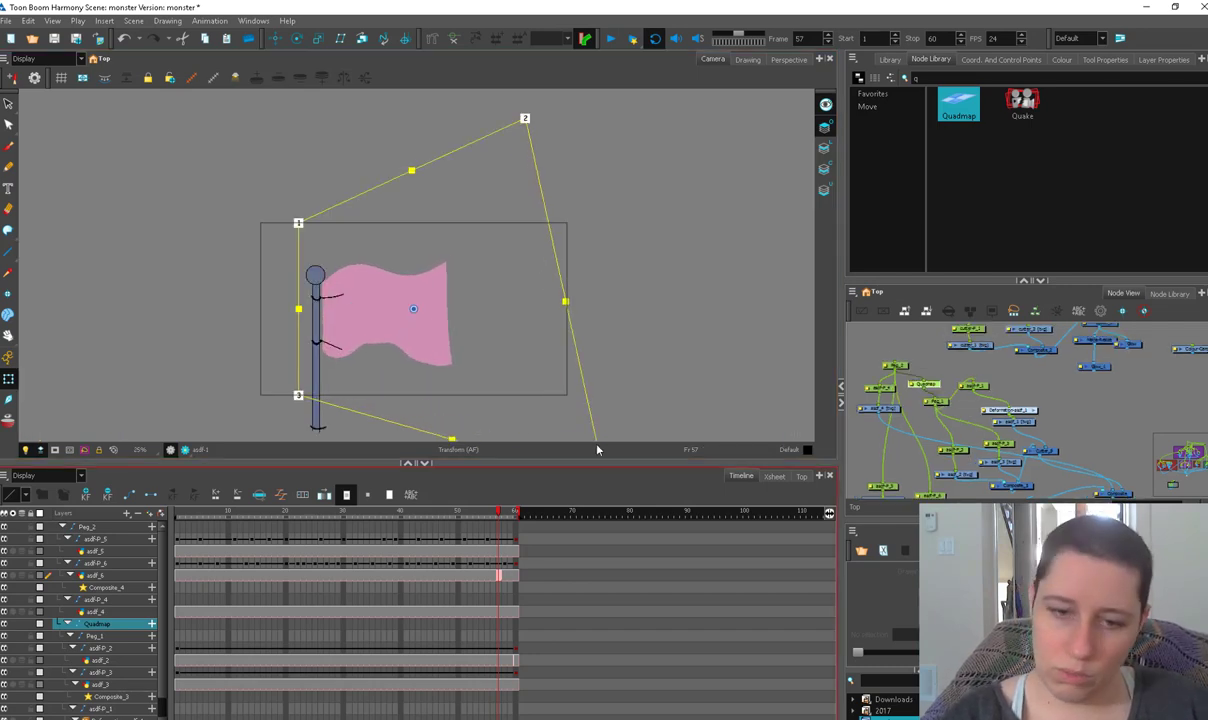
{"action": "left_click_drag", "start_coordinate": [300, 227], "coordinate": [326, 247]}
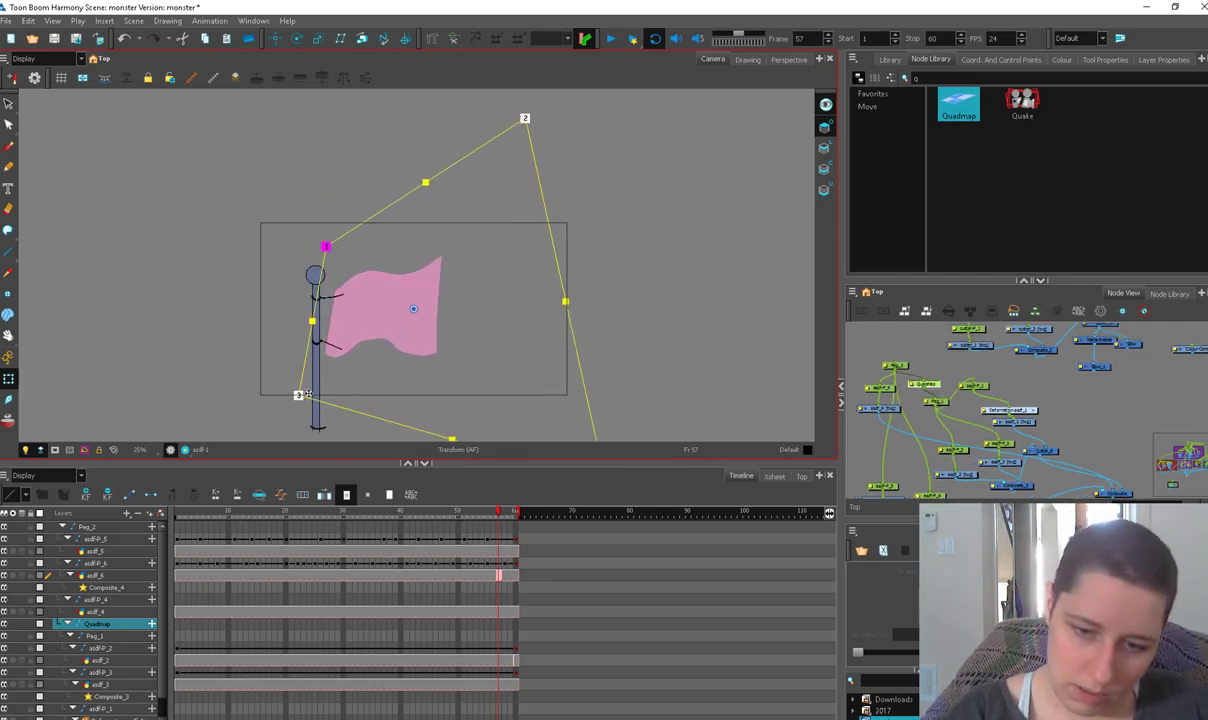
{"action": "left_click_drag", "start_coordinate": [298, 395], "coordinate": [313, 395]}
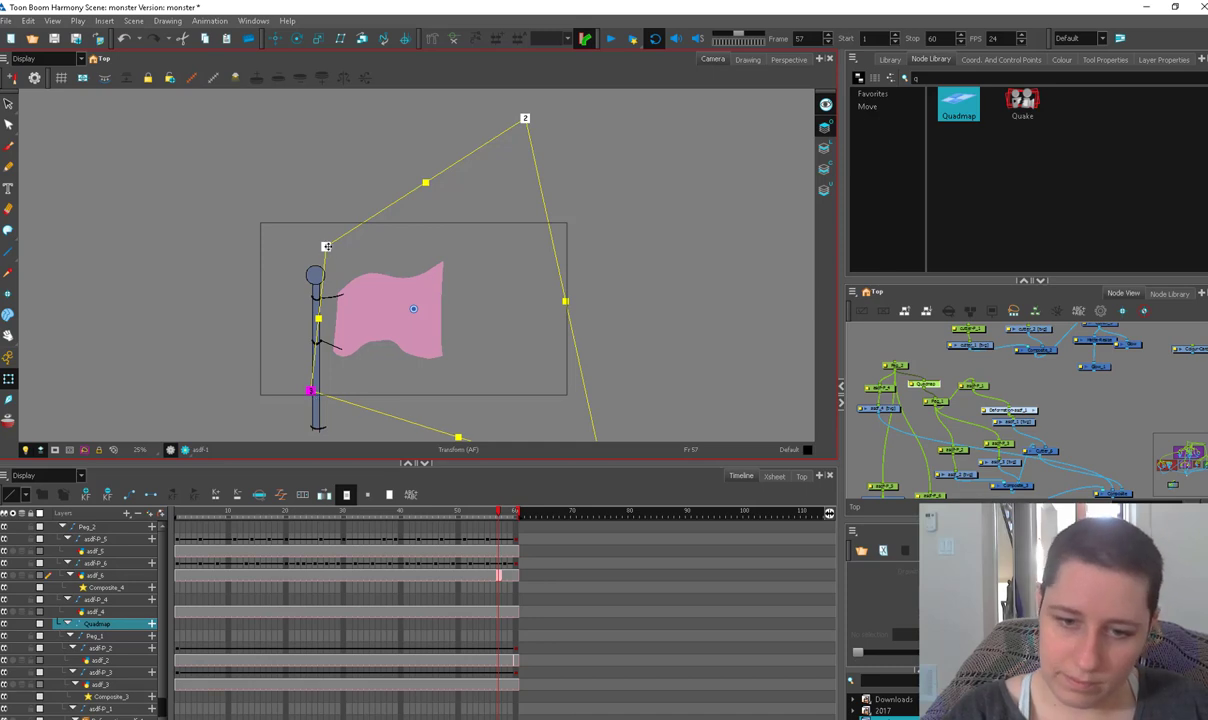
{"action": "left_click_drag", "start_coordinate": [326, 246], "coordinate": [311, 247]}
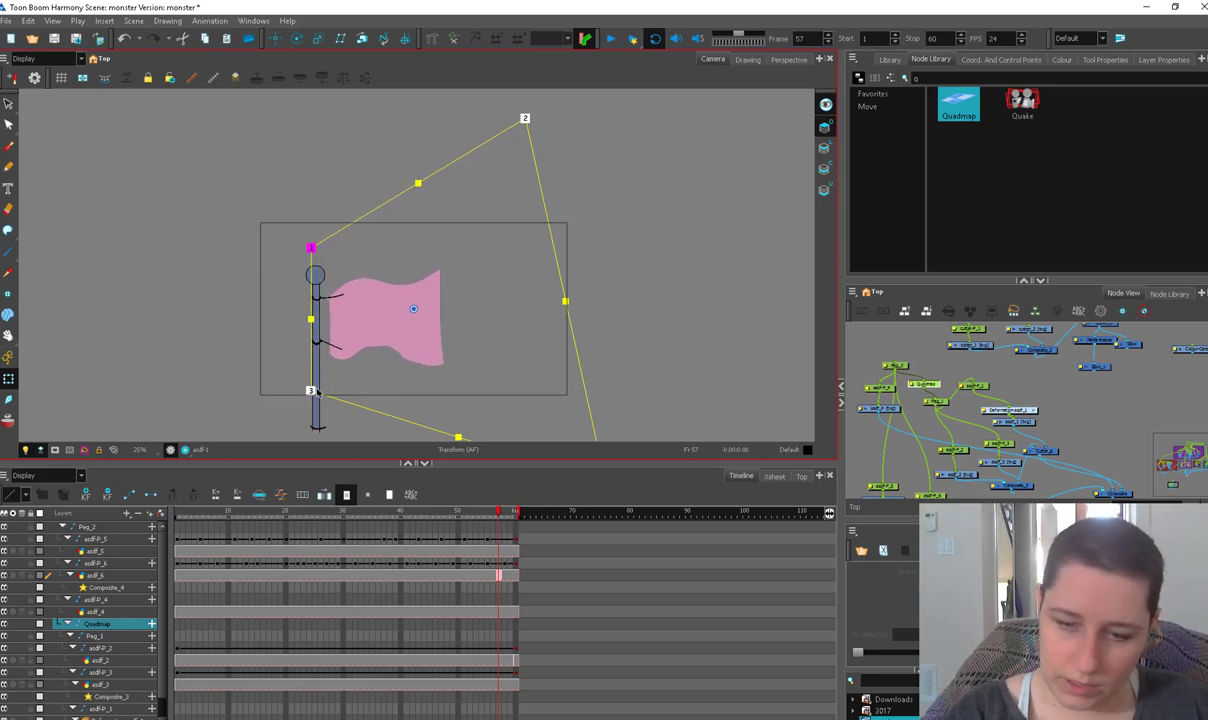
{"action": "left_click_drag", "start_coordinate": [312, 391], "coordinate": [311, 387]}
Select the upper rope's peg and adjust the rope at frame 57 to meet the flag's pole-side edge
{"action": "left_click_drag", "start_coordinate": [861, 460], "coordinate": [903, 490]}
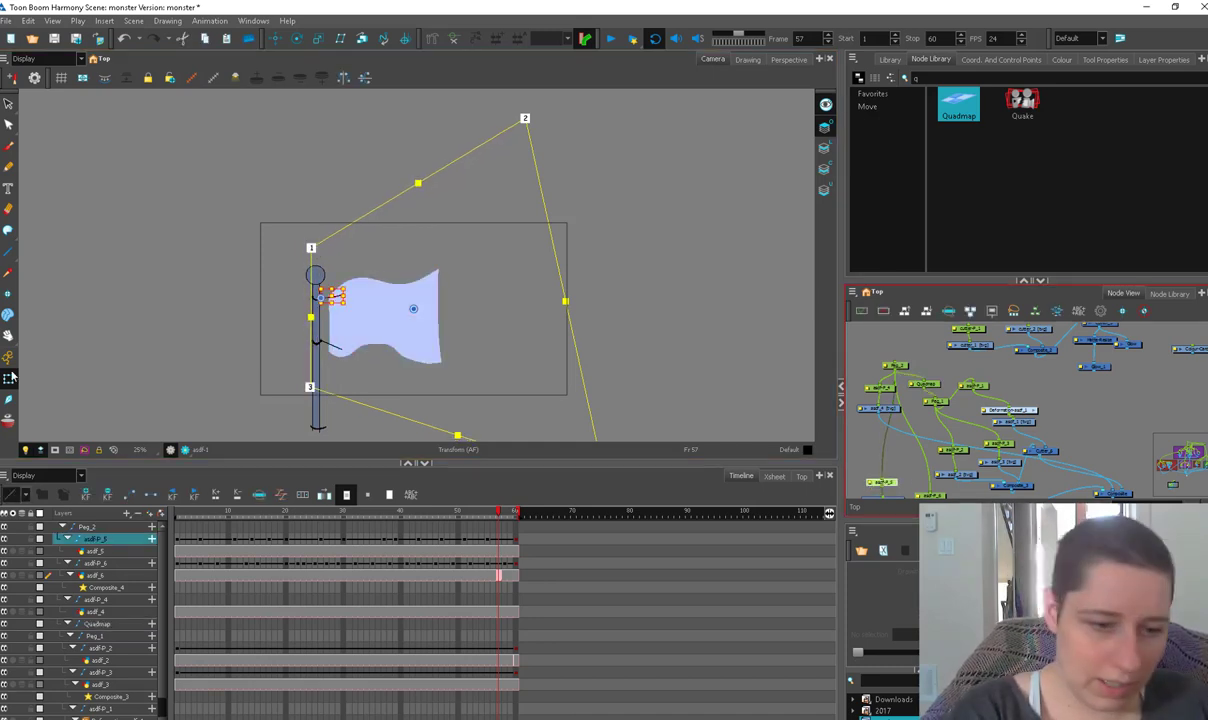
{"action": "key", "text": "2"}
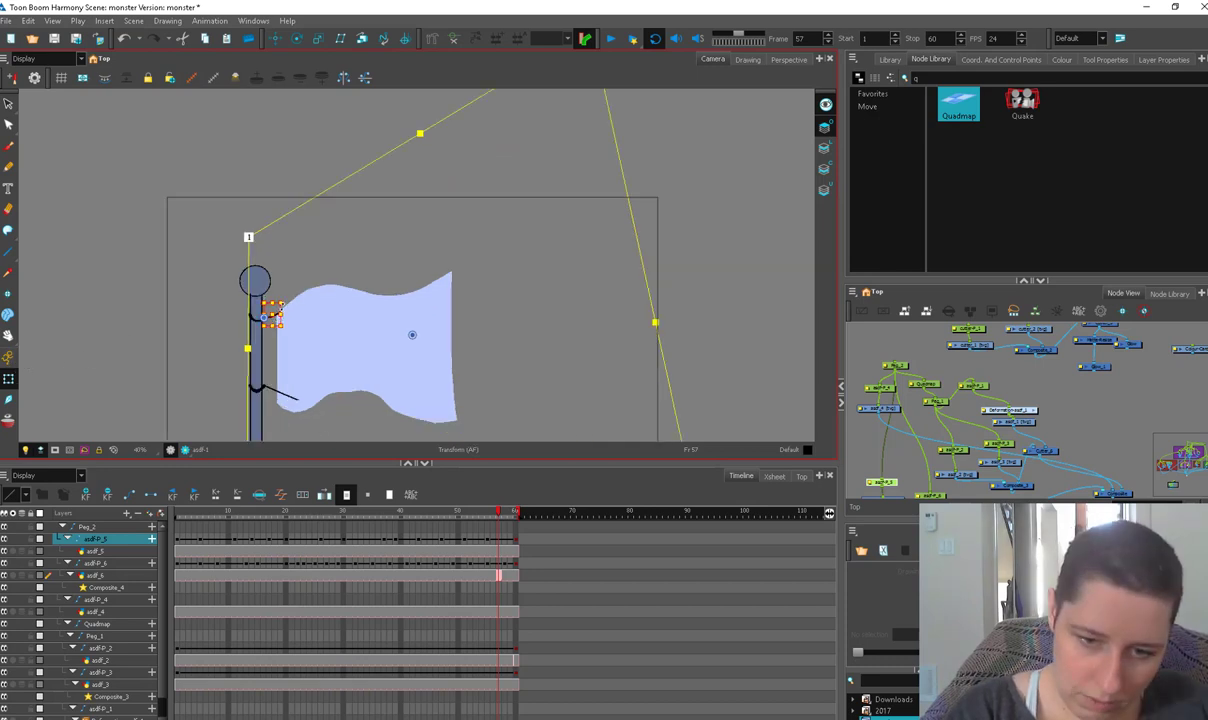
{"action": "key", "text": "2"}
{"action": "left_click_drag", "start_coordinate": [253, 306], "coordinate": [267, 326]}
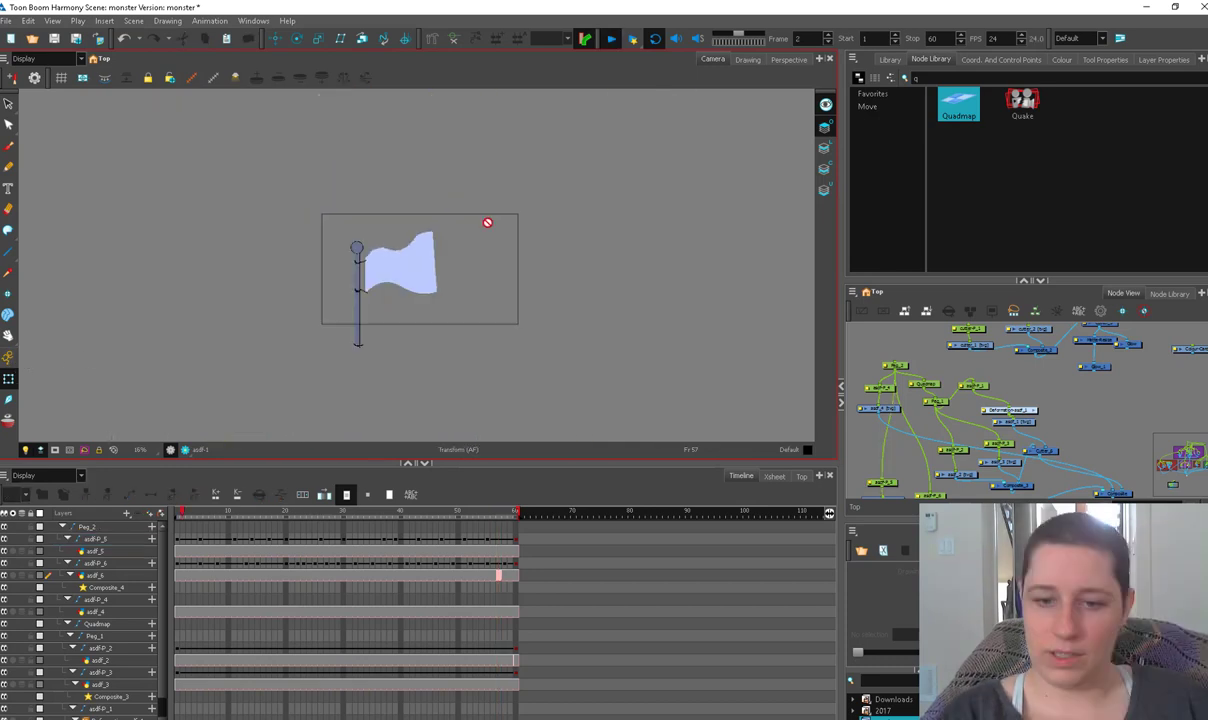
Watch the looping playback to check the flag's waving with the new perspective
{"action": "key", "text": "1"}
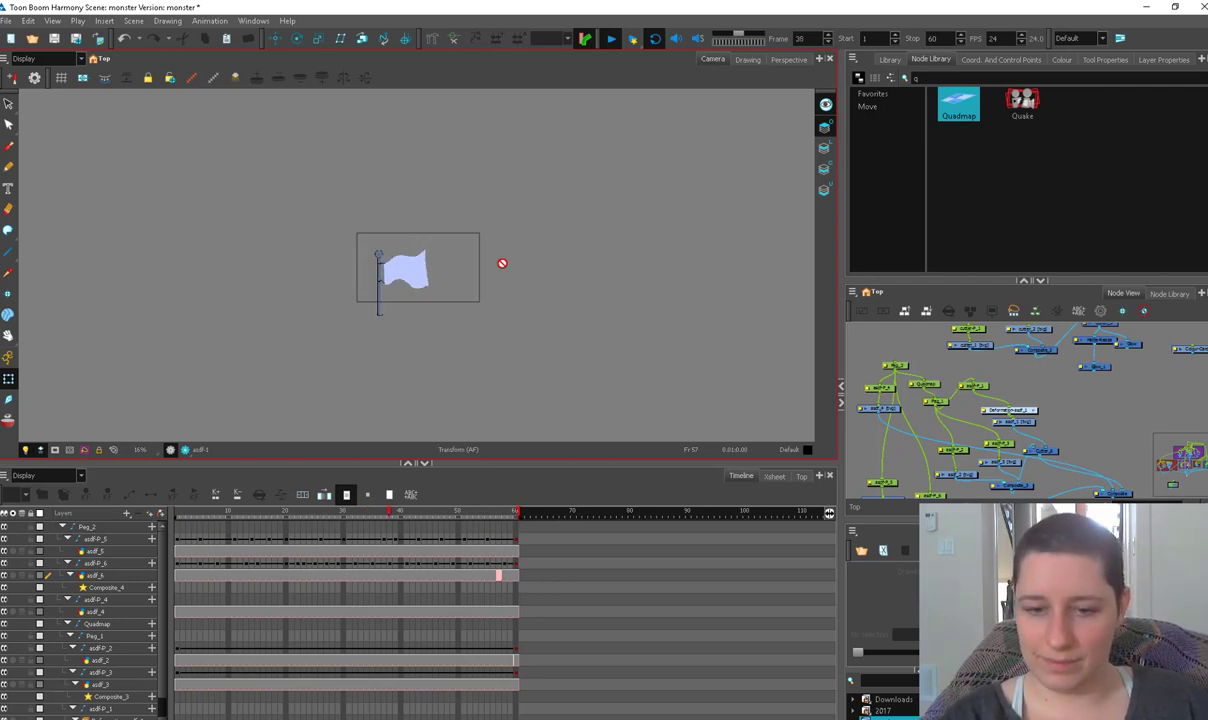
{"action": "key", "text": "2"}
{"action": "key", "text": "2"}
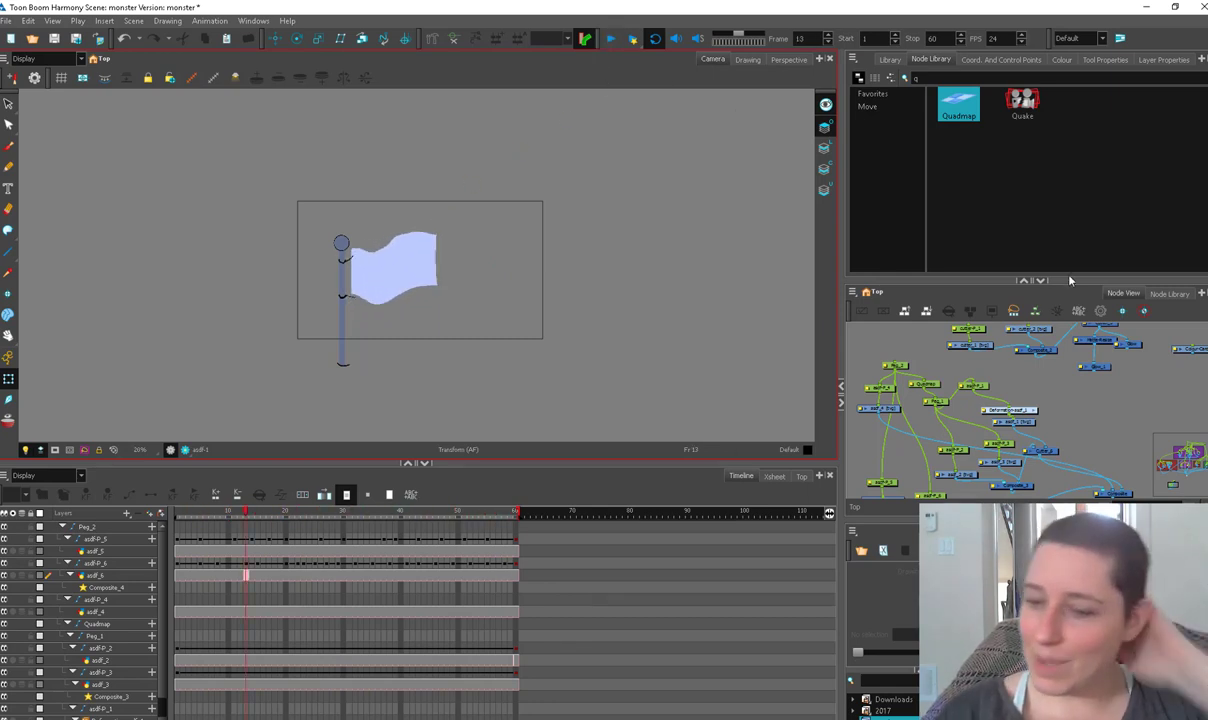
Locate and select the flag's drawing node, then open its drawing in the Drawing view and show the colour palettes
{"action": "left_click_drag", "start_coordinate": [950, 435], "coordinate": [977, 370]}
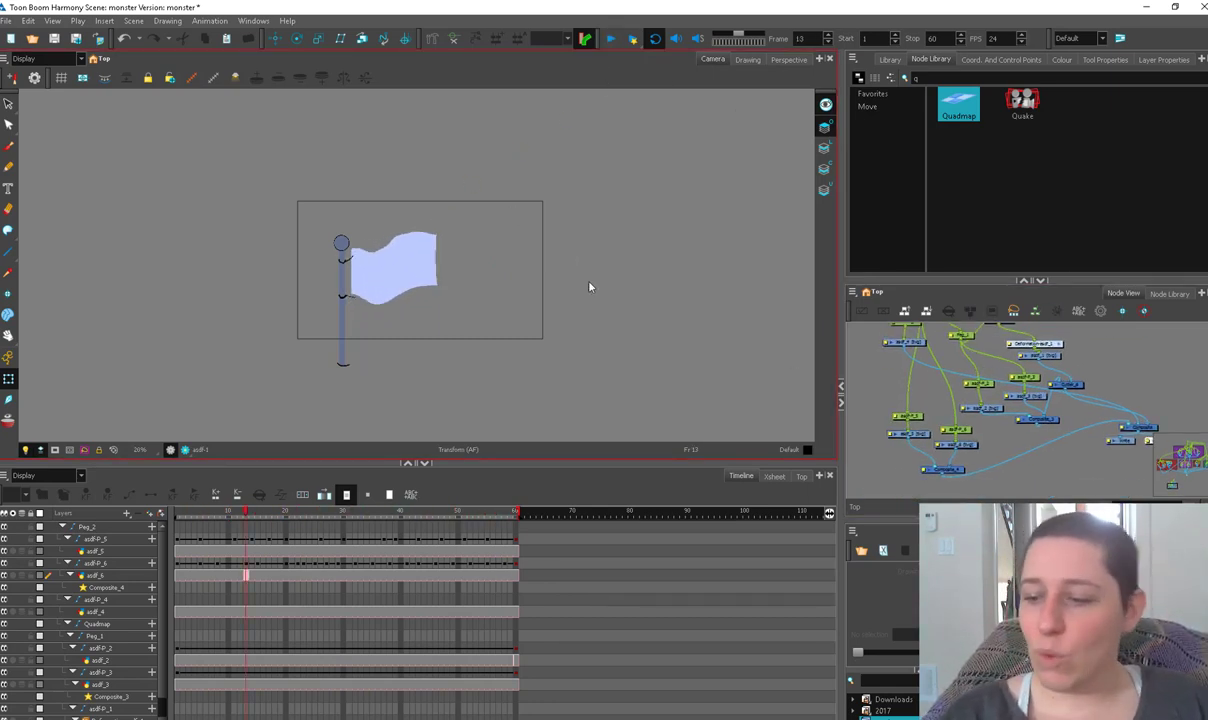
{"action": "left_click_drag", "start_coordinate": [1080, 358], "coordinate": [1005, 394]}
{"action": "left_click_drag", "start_coordinate": [955, 382], "coordinate": [980, 373]}
{"action": "left_click_drag", "start_coordinate": [988, 422], "coordinate": [1005, 436]}
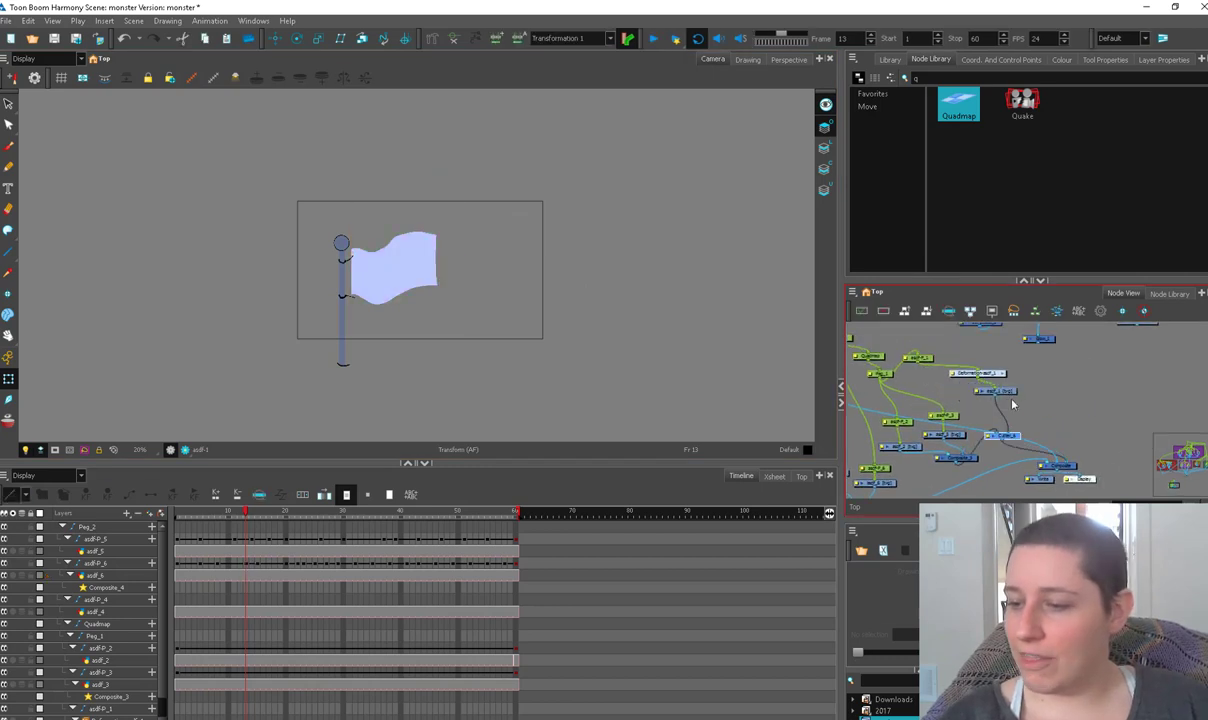
{"action": "left_click", "coordinate": [998, 394]}
{"action": "key", "text": "alt+s"}
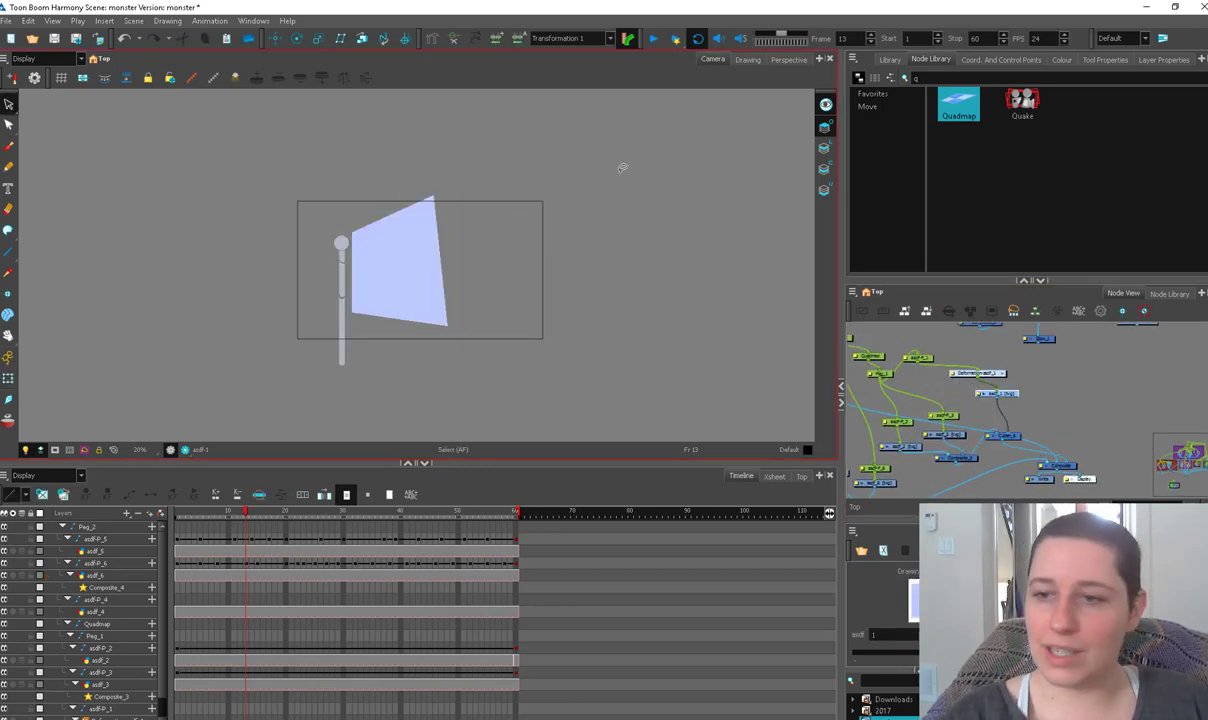
{"action": "left_click", "coordinate": [748, 59]}
{"action": "left_click", "coordinate": [1061, 59]}
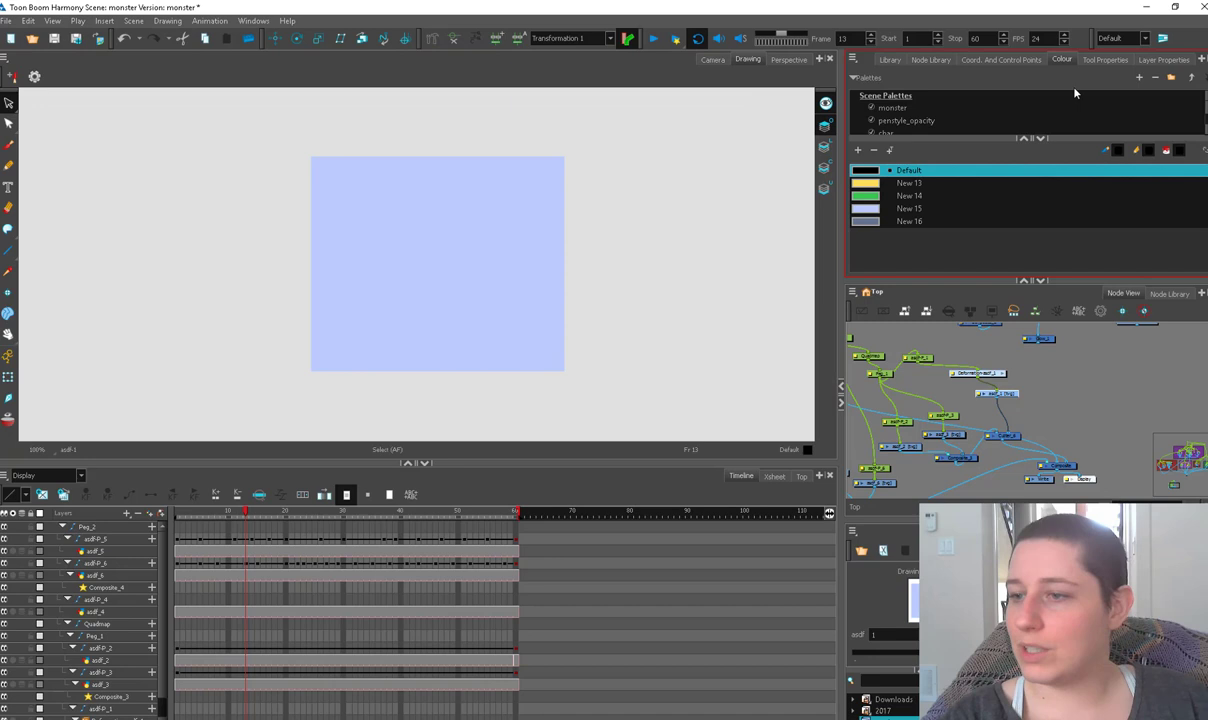
Divide the flag drawing into three vertical stripes, with New 14 green beside the pole and New 13 yellow at the outer end
{"action": "left_click", "coordinate": [879, 196]}
{"action": "key", "text": "alt+v"}
{"action": "left_click_drag", "start_coordinate": [389, 398], "coordinate": [380, 414]}
{"action": "left_click", "coordinate": [880, 183]}
{"action": "key", "text": "alt+i"}
{"action": "left_click", "coordinate": [370, 288]}
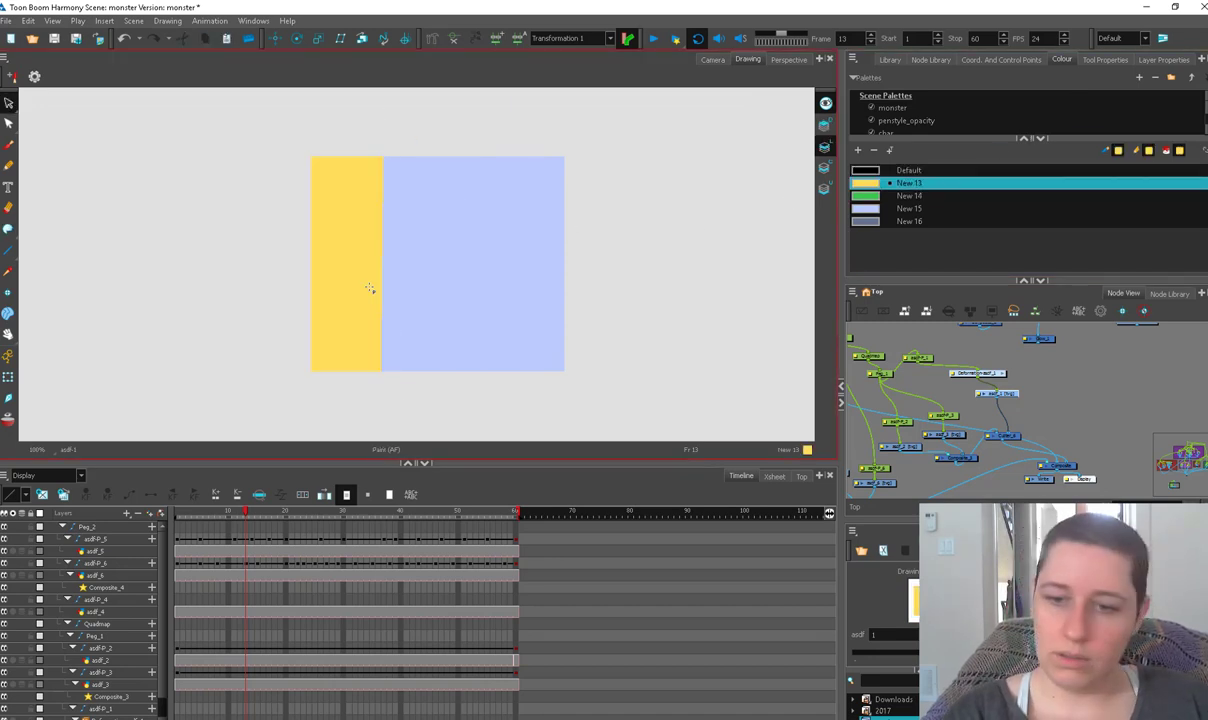
{"action": "left_click", "coordinate": [878, 196]}
{"action": "left_click", "coordinate": [475, 320]}
Return to the Camera view and play the animation to check the striped flag
{"action": "left_click", "coordinate": [712, 59]}
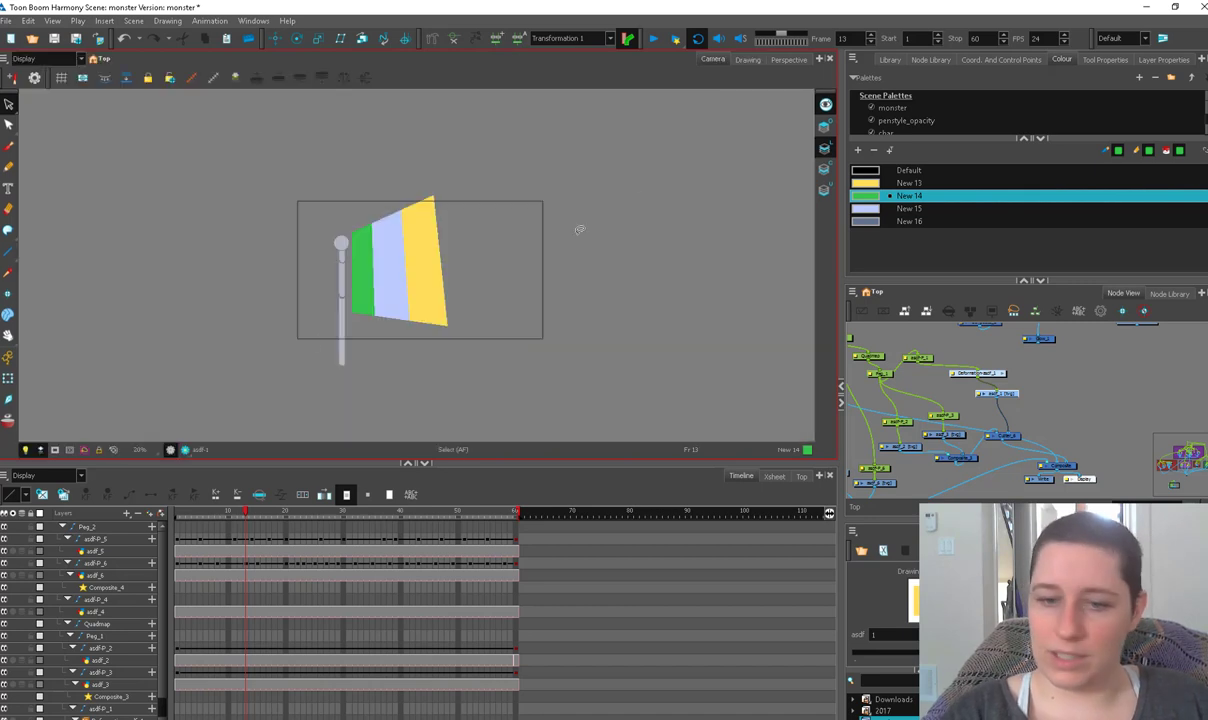
{"action": "left_click", "coordinate": [8, 378]}
{"action": "left_click", "coordinate": [653, 38]}
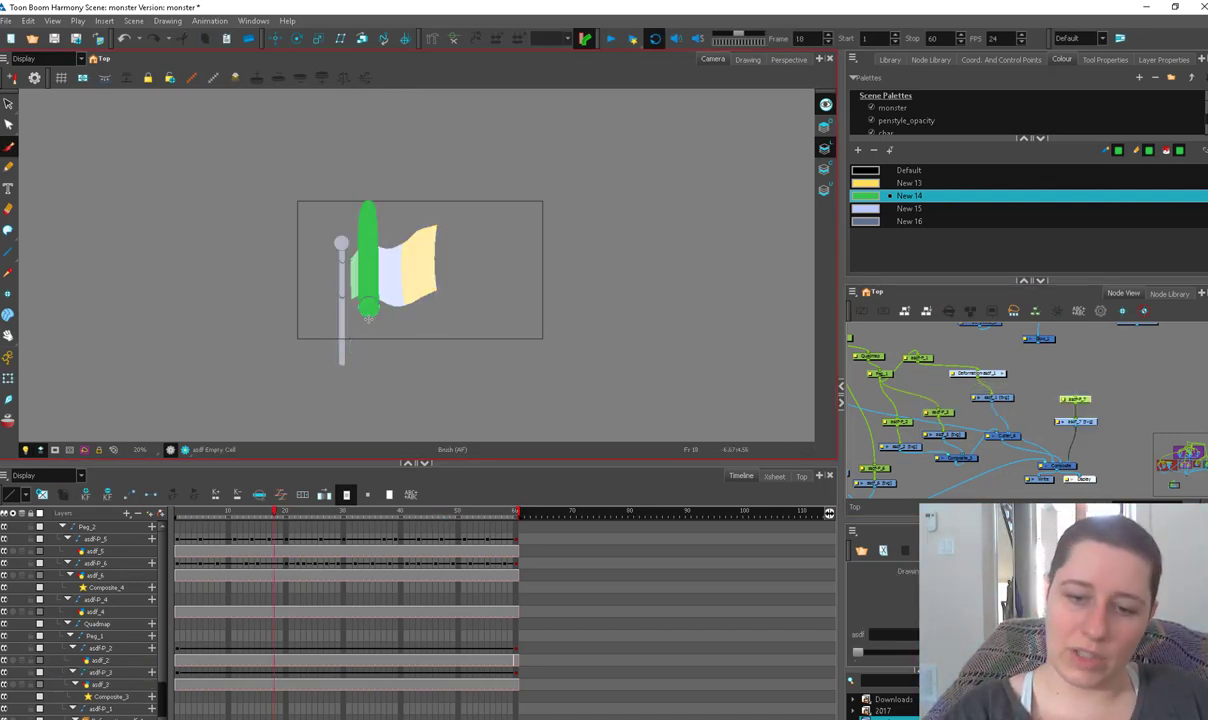
Paint a green block over the flag's pole side on a separate drawing layer at frame 18 and narrow it slightly
{"action": "left_click_drag", "start_coordinate": [355, 267], "coordinate": [361, 253]}
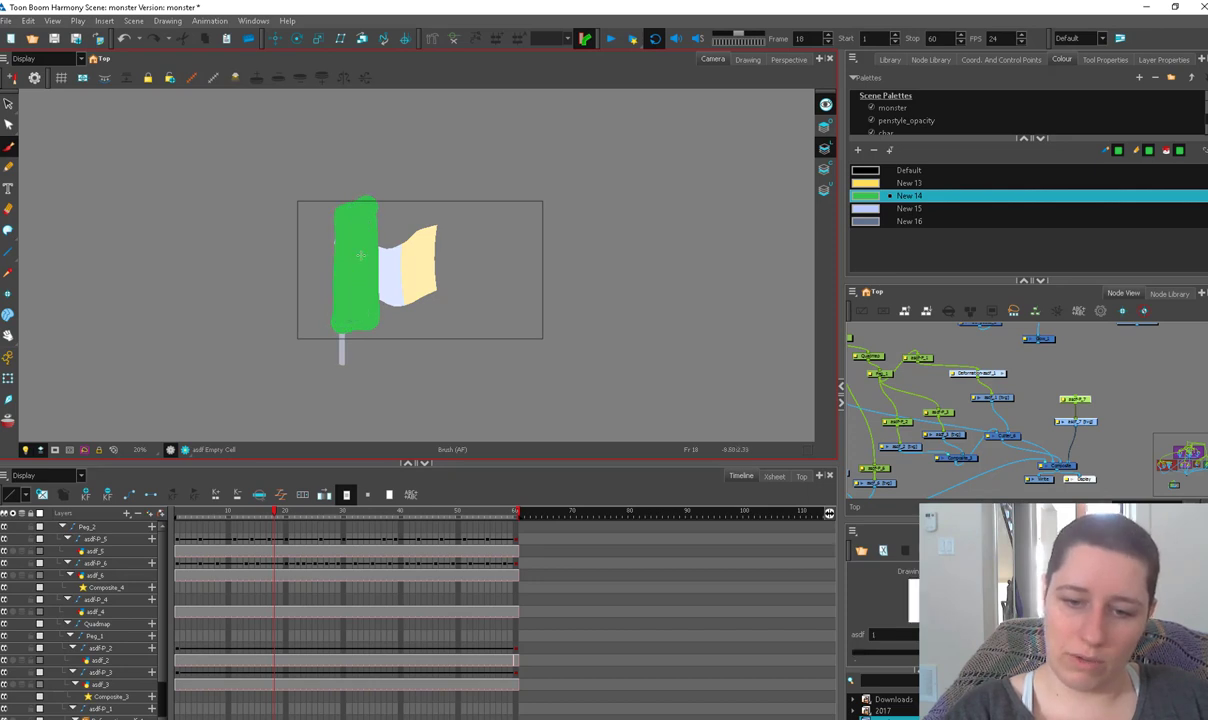
{"action": "left_click", "coordinate": [8, 378]}
{"action": "left_click", "coordinate": [297, 38]}
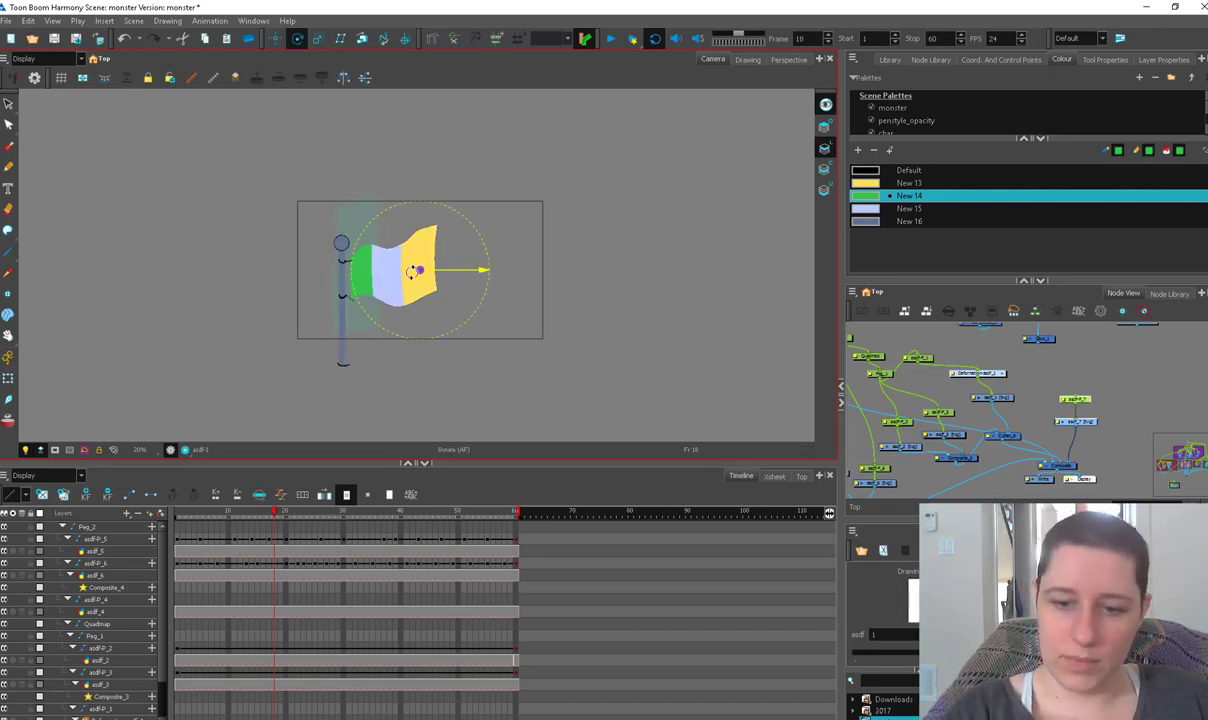
{"action": "left_click", "coordinate": [8, 378]}
{"action": "key", "text": "2"}
{"action": "key", "text": "2"}
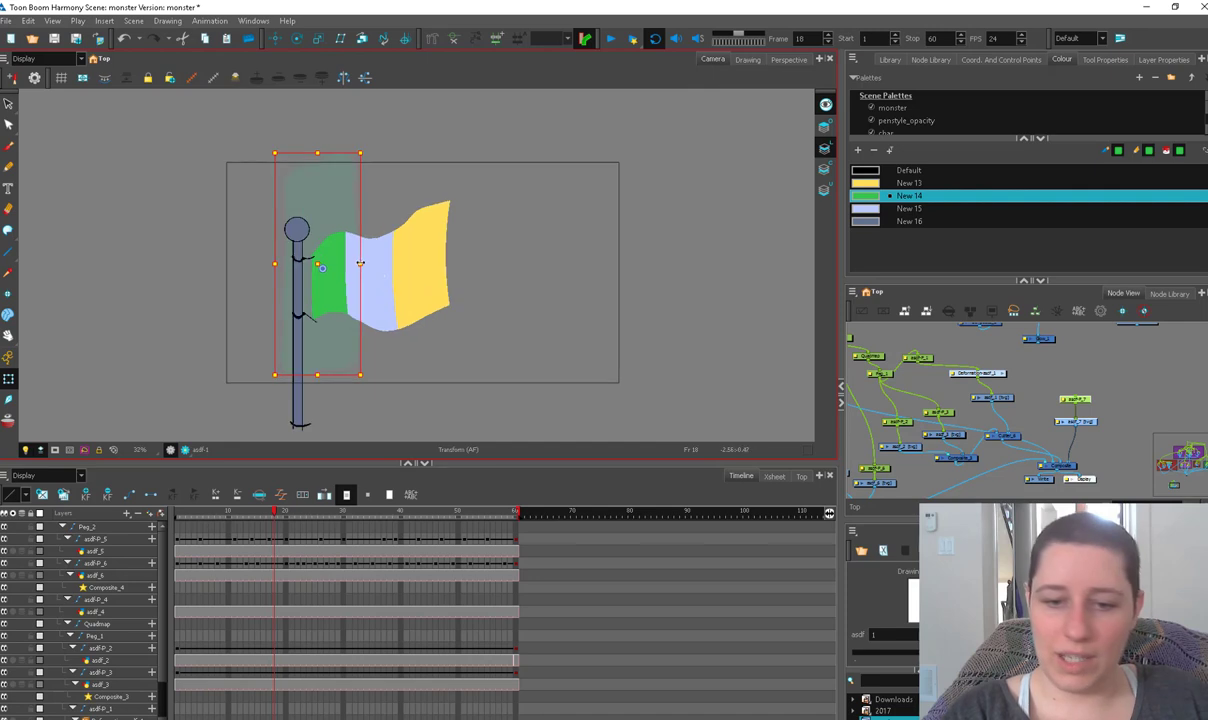
{"action": "left_click_drag", "start_coordinate": [361, 264], "coordinate": [353, 264]}
Sketch black outlines of the flag with a folded lower edge and an arrow beneath it at frame 16
{"action": "key", "text": "2"}
{"action": "left_click_drag", "start_coordinate": [304, 522], "coordinate": [264, 538]}
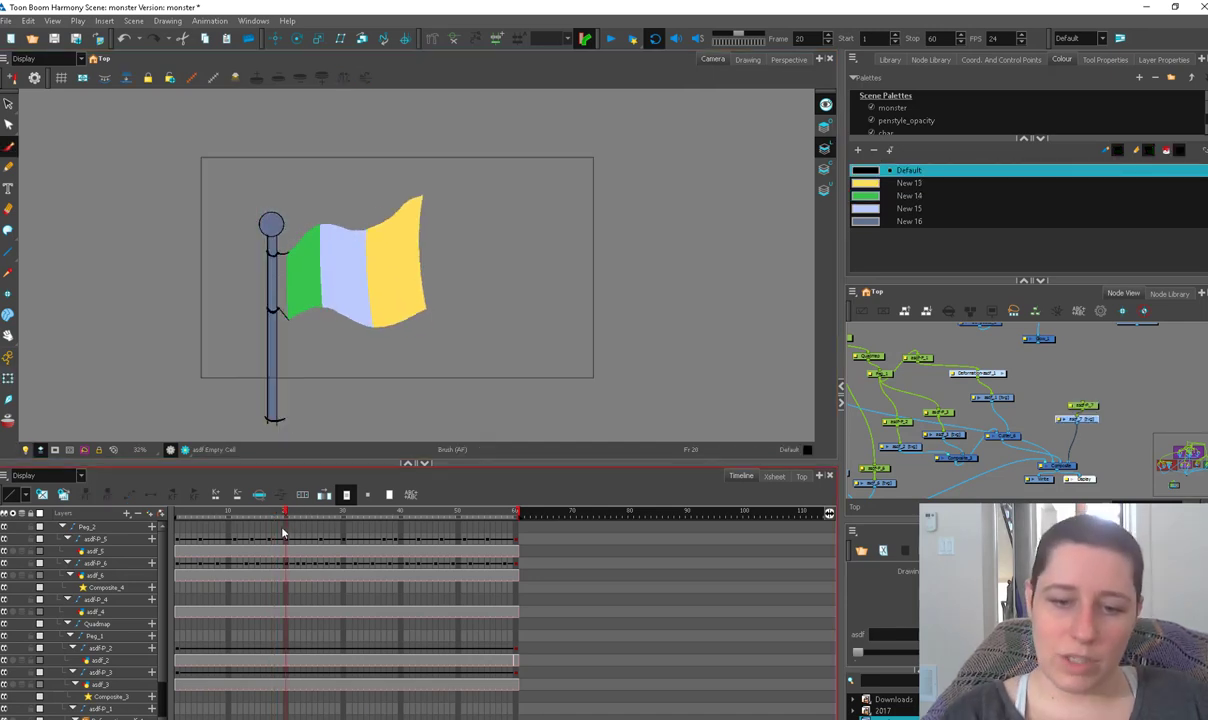
{"action": "key", "text": "space"}
{"action": "mouse_move", "coordinate": [376, 226]}
{"action": "left_mouse_down"}
{"action": "mouse_move", "coordinate": [305, 268]}
{"action": "mouse_move", "coordinate": [381, 254]}
{"action": "left_mouse_up"}
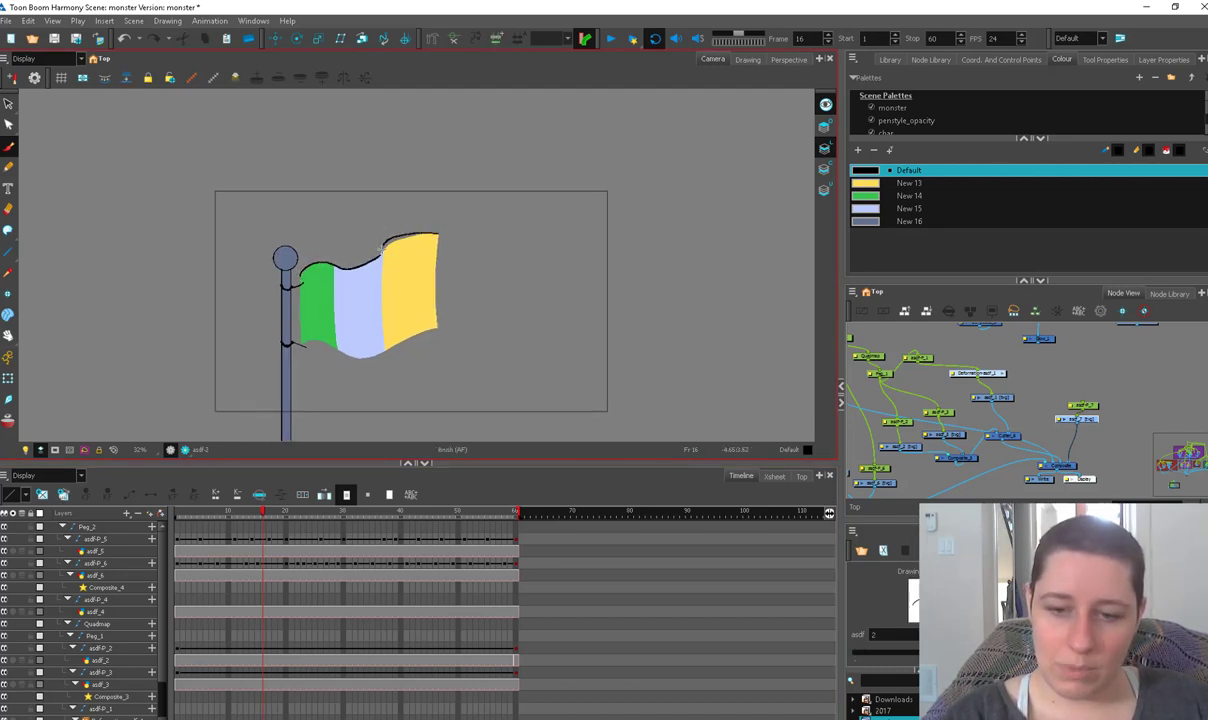
{"action": "left_click_drag", "start_coordinate": [383, 252], "coordinate": [385, 322]}
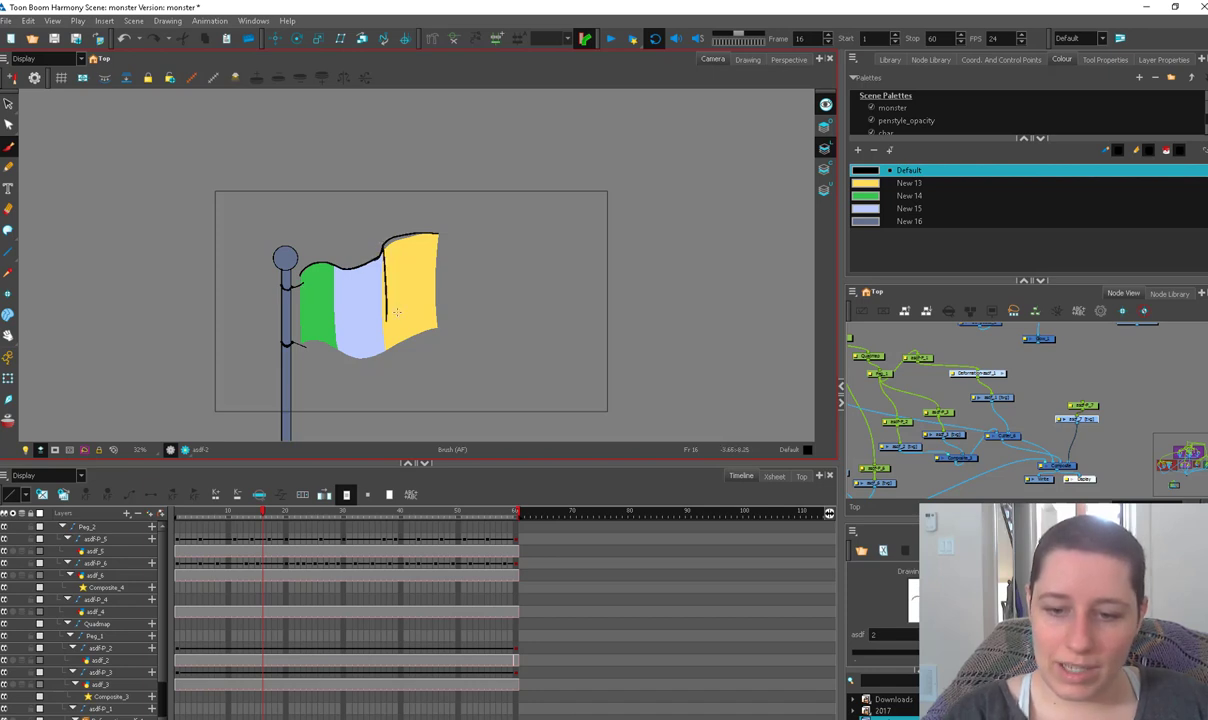
{"action": "left_click_drag", "start_coordinate": [436, 237], "coordinate": [437, 323]}
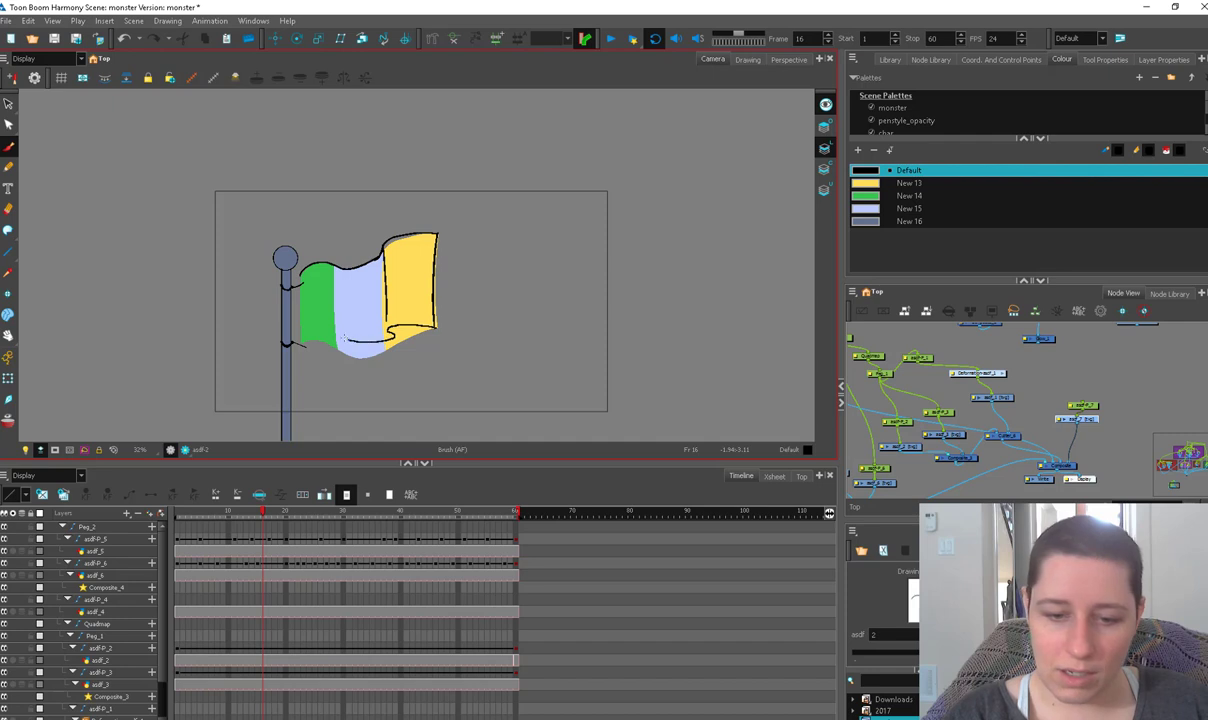
{"action": "left_click_drag", "start_coordinate": [288, 262], "coordinate": [292, 345]}
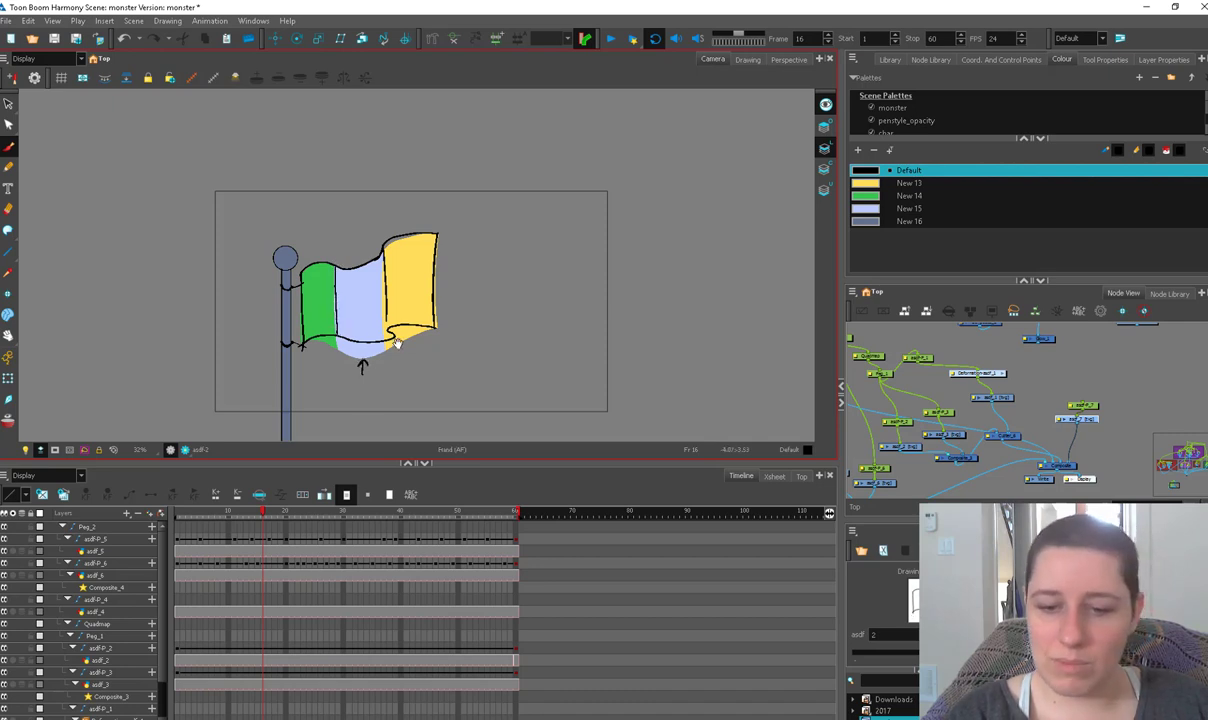
Remove the arrow and the black outline sketch from the flag at frame 16
{"action": "left_click_drag", "start_coordinate": [397, 343], "coordinate": [393, 369]}
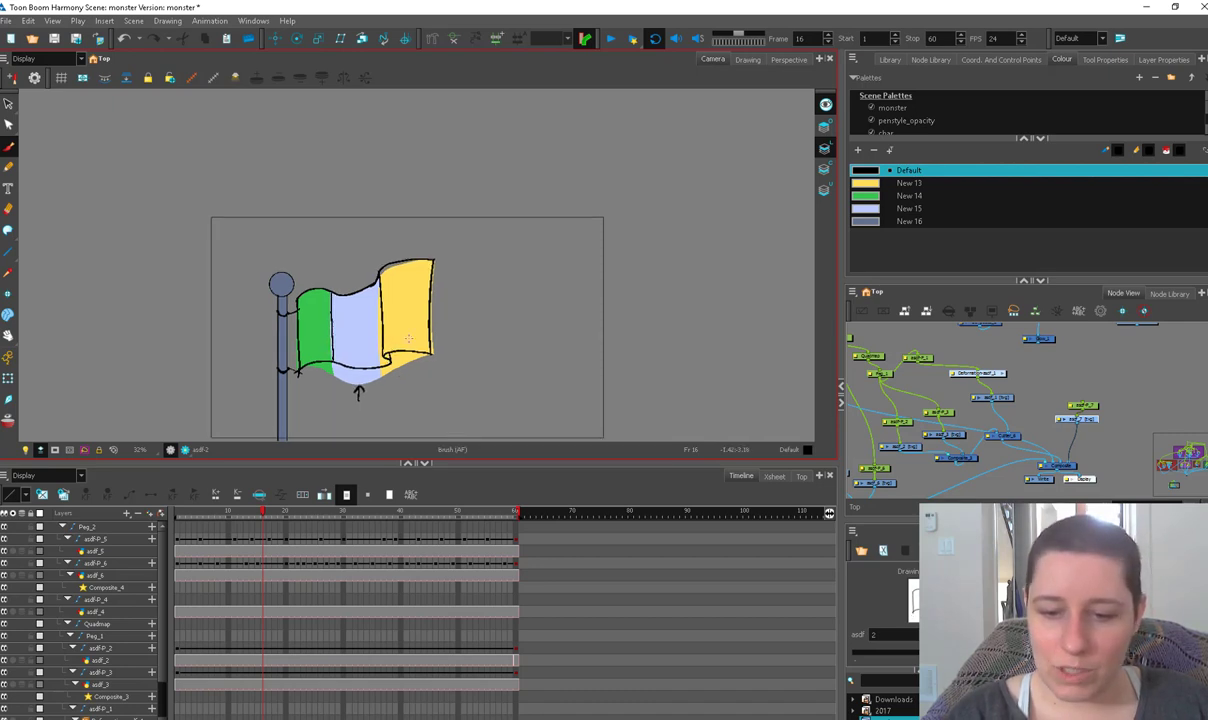
{"action": "key", "text": "2"}
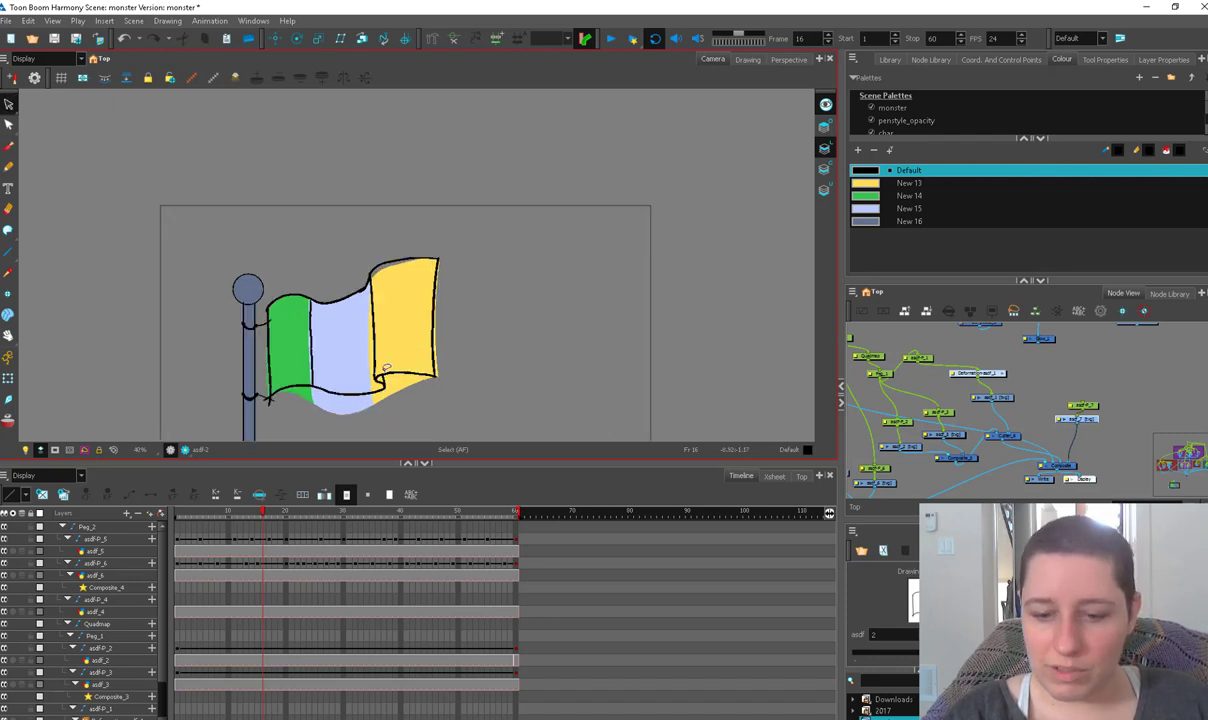
{"action": "key", "text": "1"}
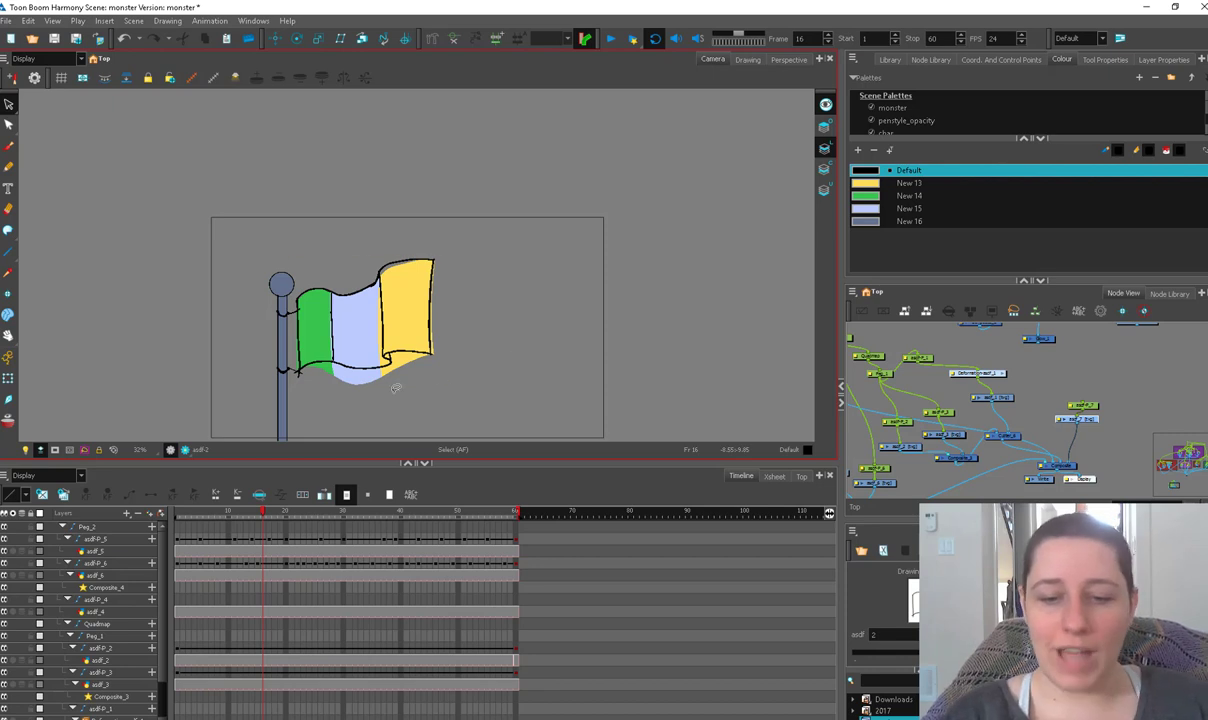
{"action": "key", "text": "1"}
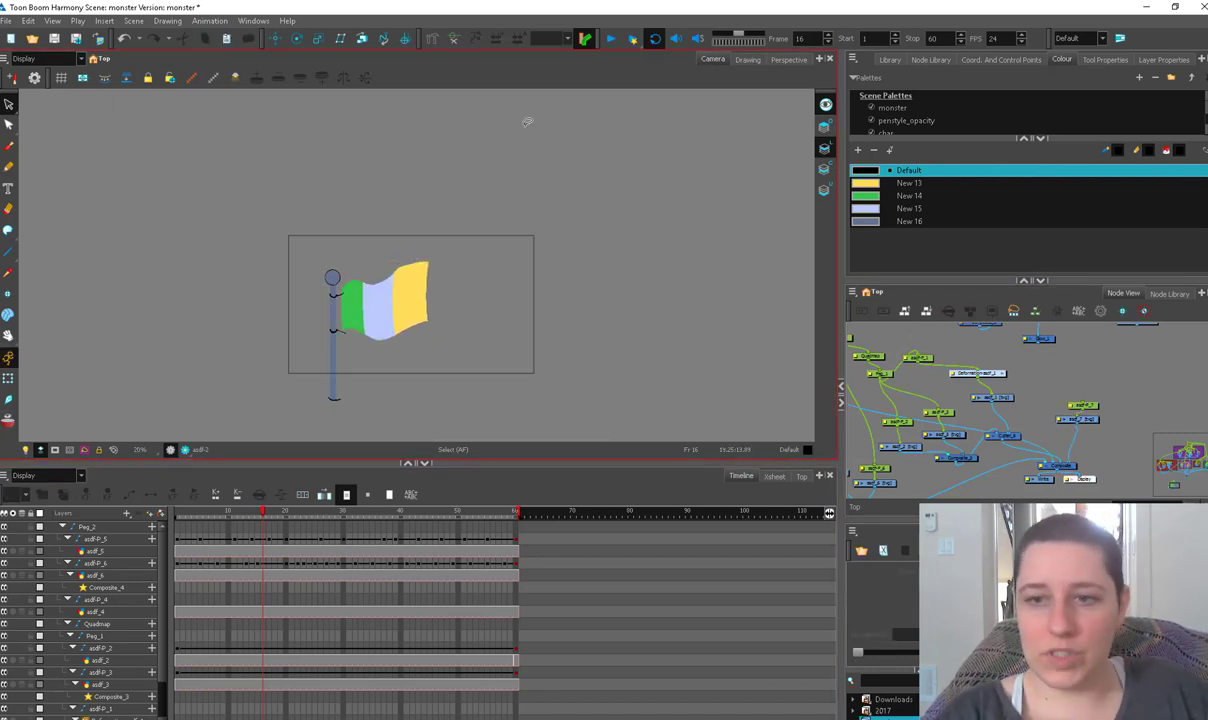
Play the animation again to review the striped flag's motion without the sketch
{"action": "key", "text": "1"}
{"action": "left_click", "coordinate": [611, 39]}
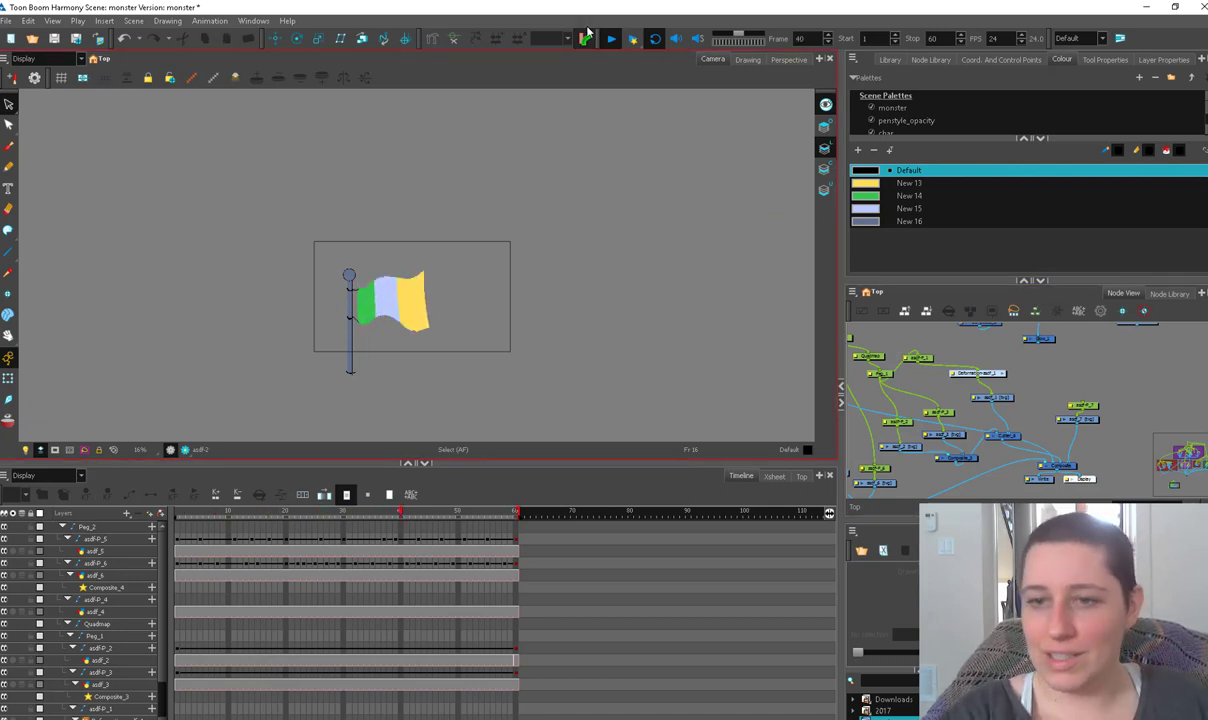
{"action": "key", "text": "2"}
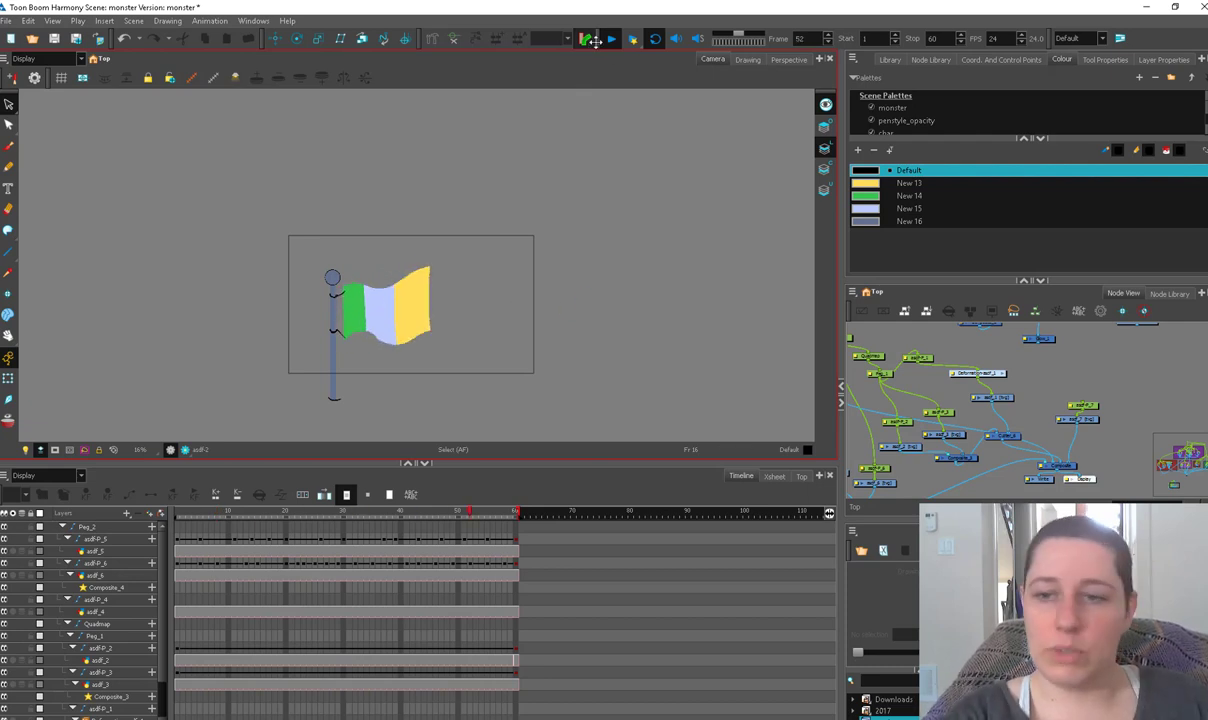
Stop the playback at frame 6 and disconnect the flag rig from the final composite
{"action": "left_click", "coordinate": [614, 41]}
{"action": "scroll", "coordinate": [1040, 394], "scroll_direction": "down", "scroll_amount": 2}
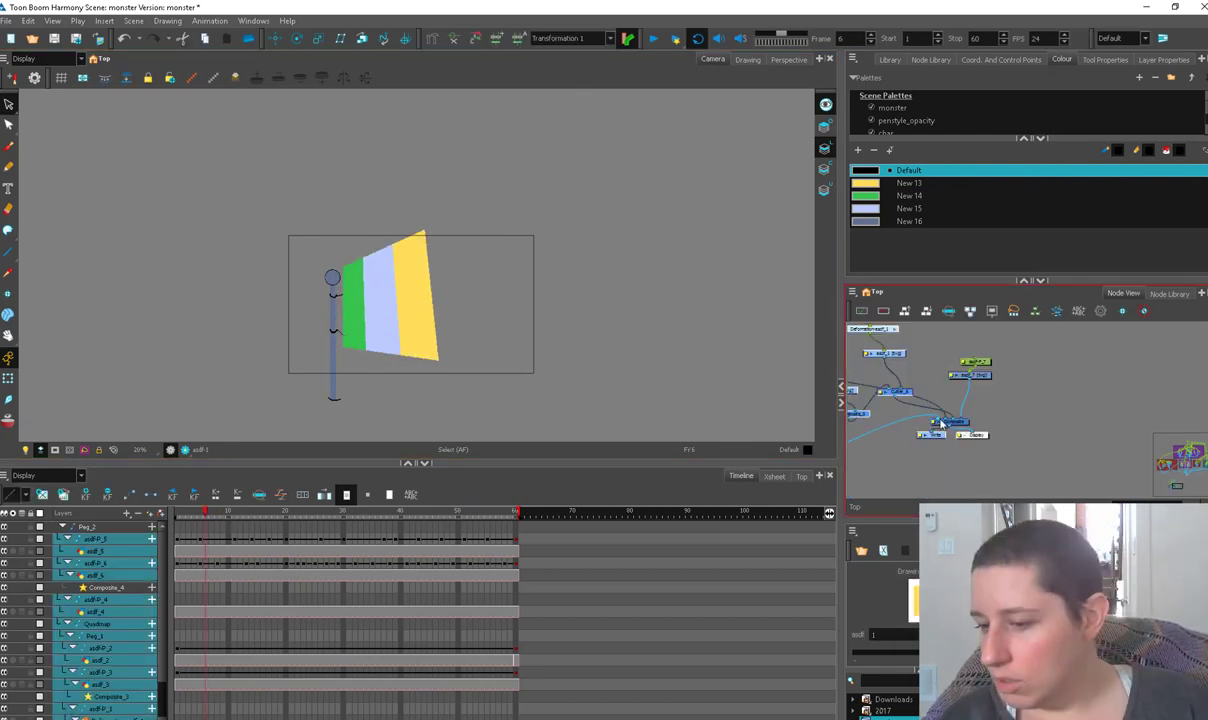
{"action": "left_click", "coordinate": [935, 422]}
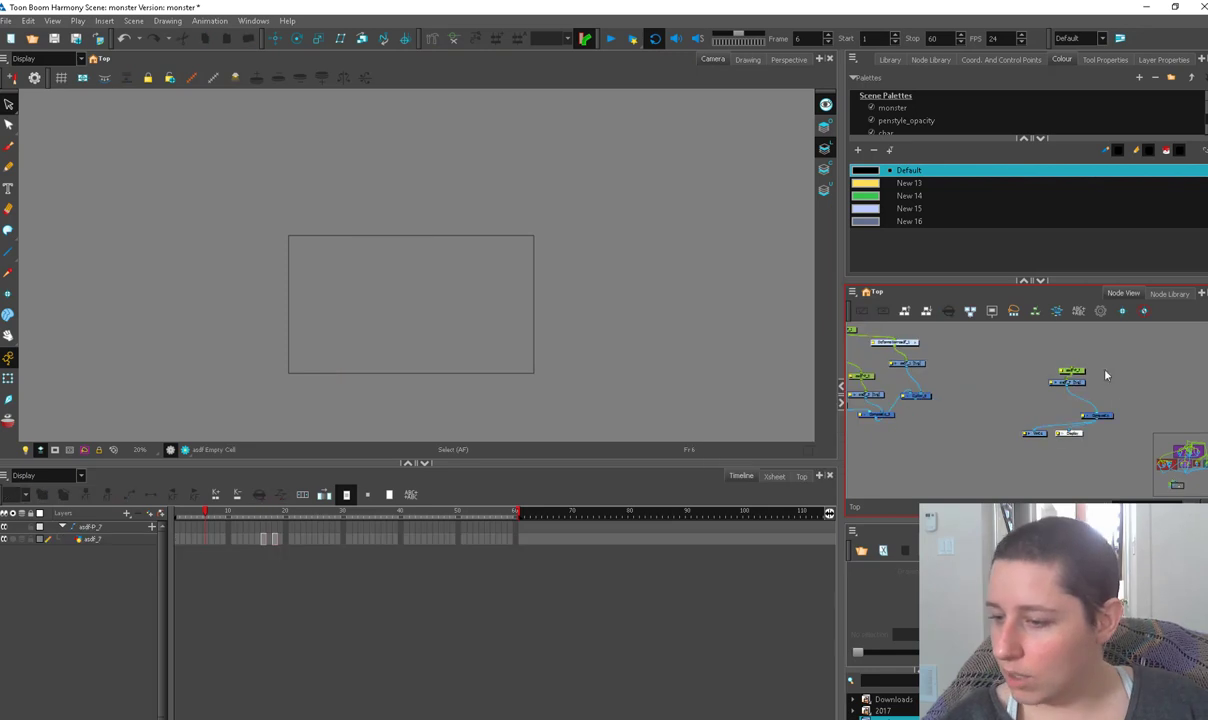
Draw a long-necked bottle with a black outline and New 15 fill on a new layer at frame 6, and select its fill
{"action": "left_click_drag", "start_coordinate": [370, 410], "coordinate": [383, 337]}
{"action": "left_click", "coordinate": [9, 379]}
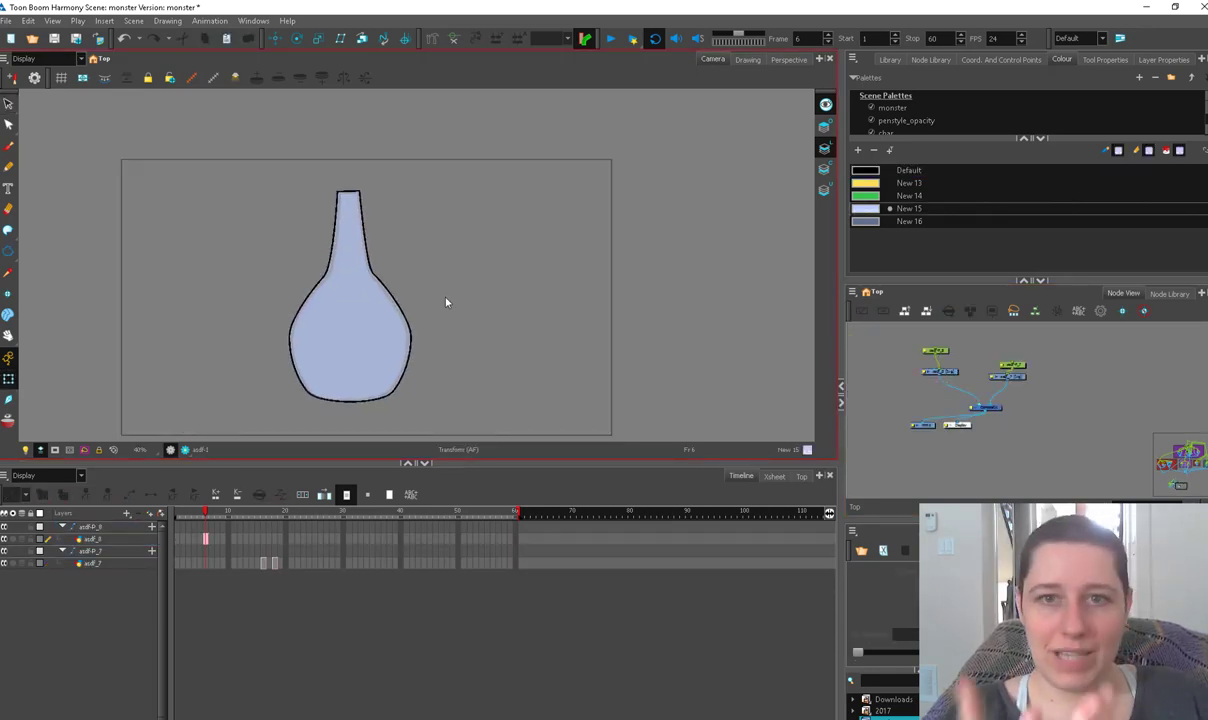
{"action": "key", "text": "alt+s"}
{"action": "left_click", "coordinate": [386, 292]}
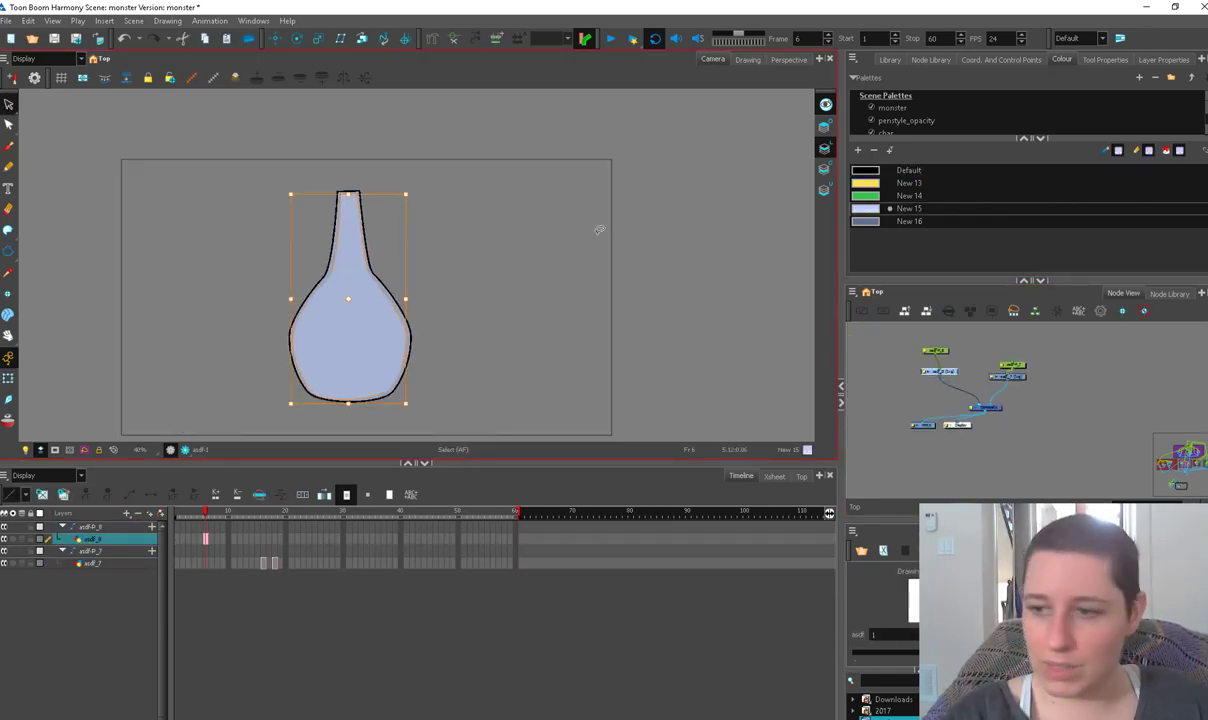
Add a New 14 green liquid shape filling the lower body of the bottle
{"action": "left_click", "coordinate": [874, 197]}
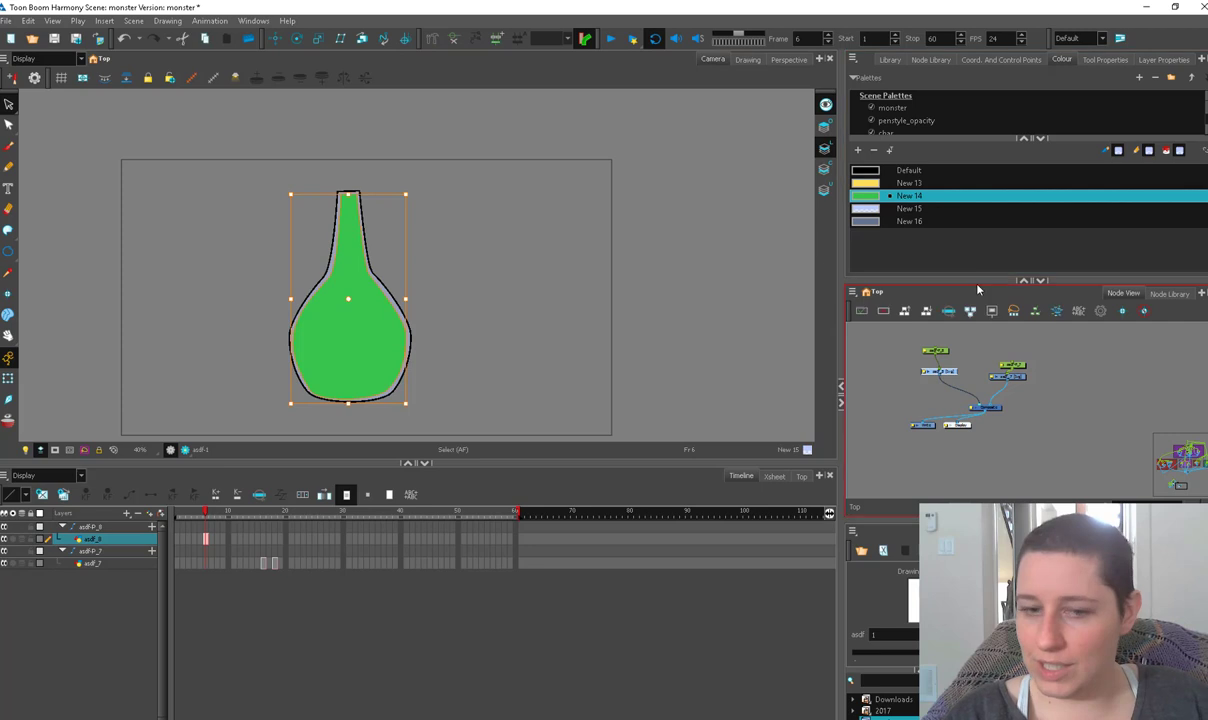
{"action": "key", "text": "ctrl+z"}
{"action": "left_click_drag", "start_coordinate": [292, 312], "coordinate": [282, 312]}
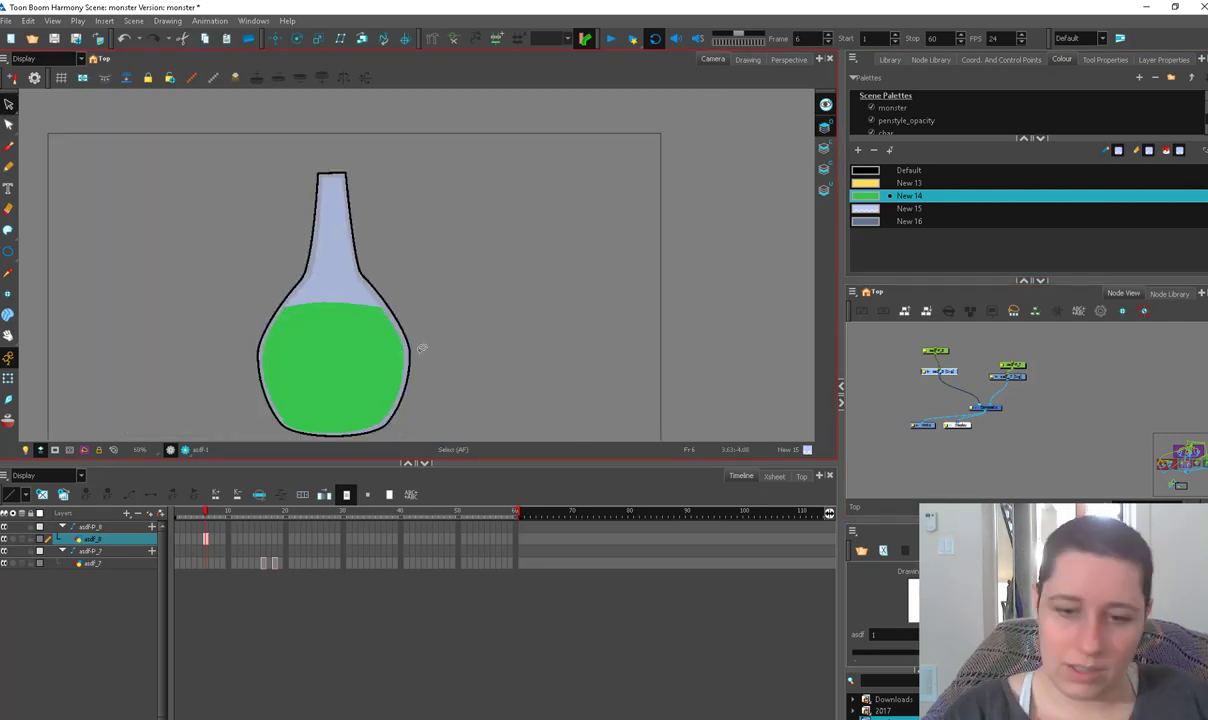
Draw a New 15 ellipse, flatten it and fit it across the bottle as the liquid's surface
{"action": "key", "text": "1"}
{"action": "key", "text": "2"}
{"action": "key", "text": "2"}
{"action": "left_click_drag", "start_coordinate": [390, 364], "coordinate": [421, 305]}
{"action": "scroll", "coordinate": [257, 262], "scroll_direction": "up", "scroll_amount": 2}
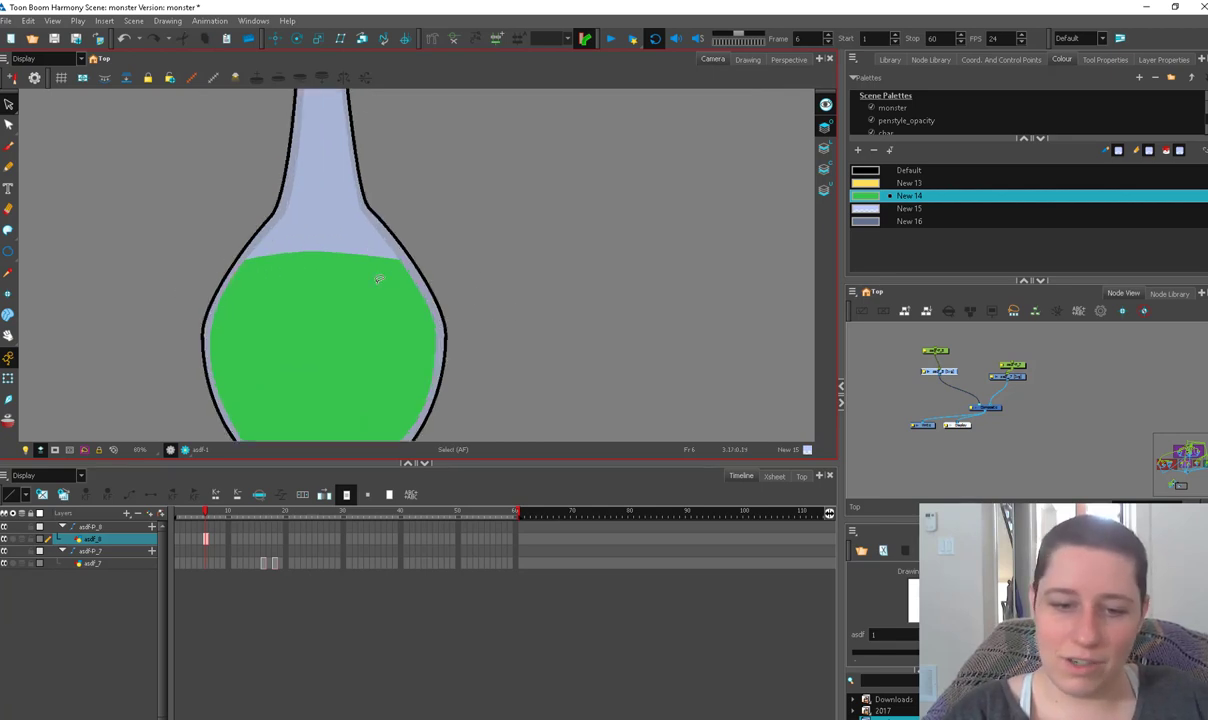
{"action": "key", "text": "alt+="}
{"action": "left_click_drag", "start_coordinate": [234, 284], "coordinate": [323, 291]}
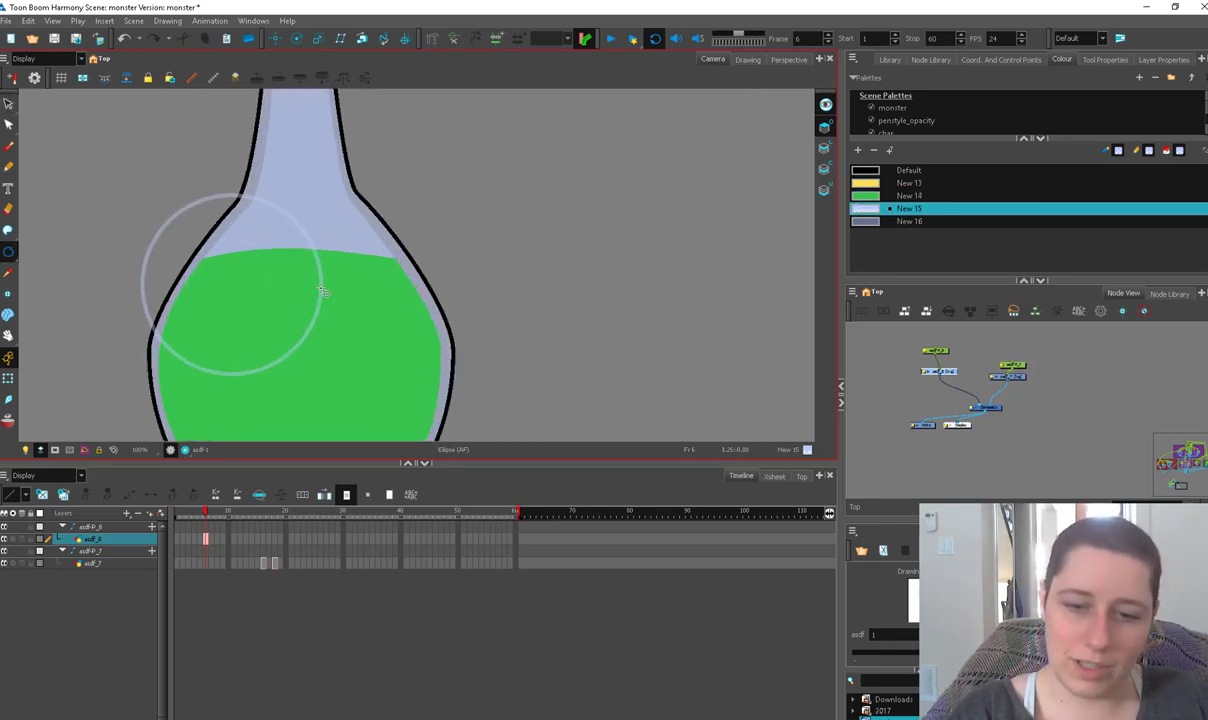
{"action": "key", "text": "ctrl+z"}
{"action": "mouse_move", "coordinate": [288, 121]}
{"action": "left_mouse_down"}
{"action": "mouse_move", "coordinate": [297, 216]}
{"action": "mouse_move", "coordinate": [319, 249]}
{"action": "left_mouse_up"}
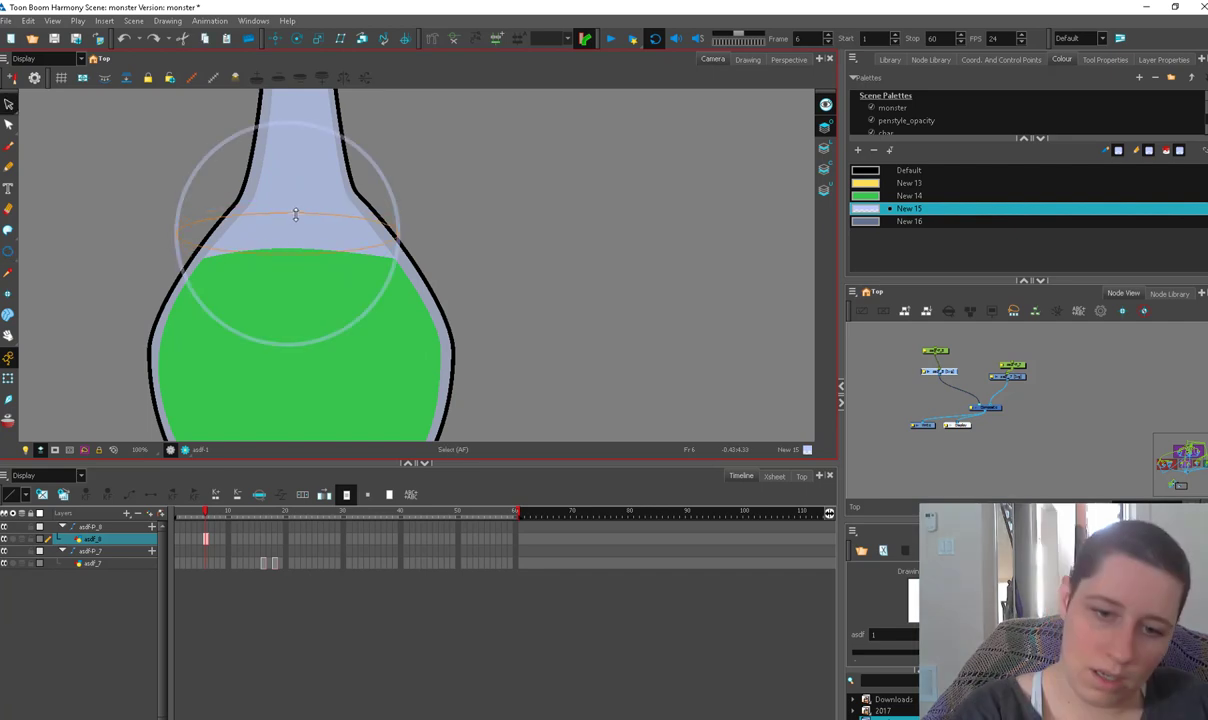
{"action": "left_click_drag", "start_coordinate": [411, 236], "coordinate": [395, 247]}
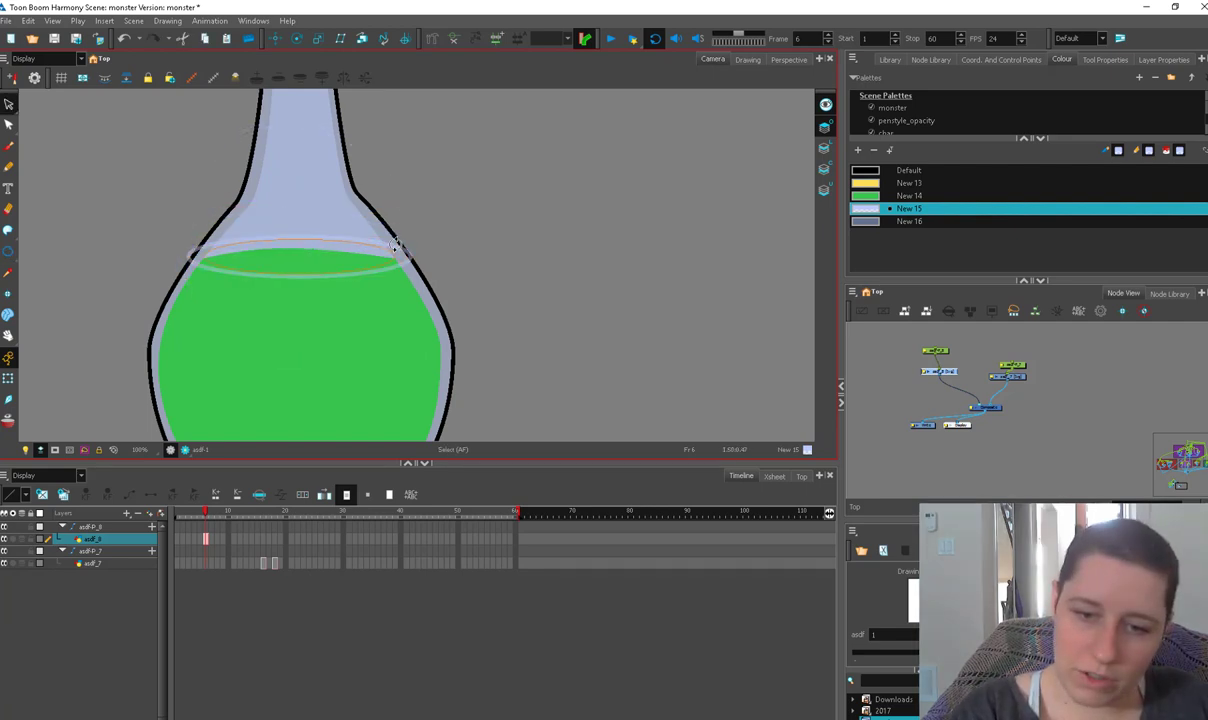
{"action": "left_click", "coordinate": [400, 243]}
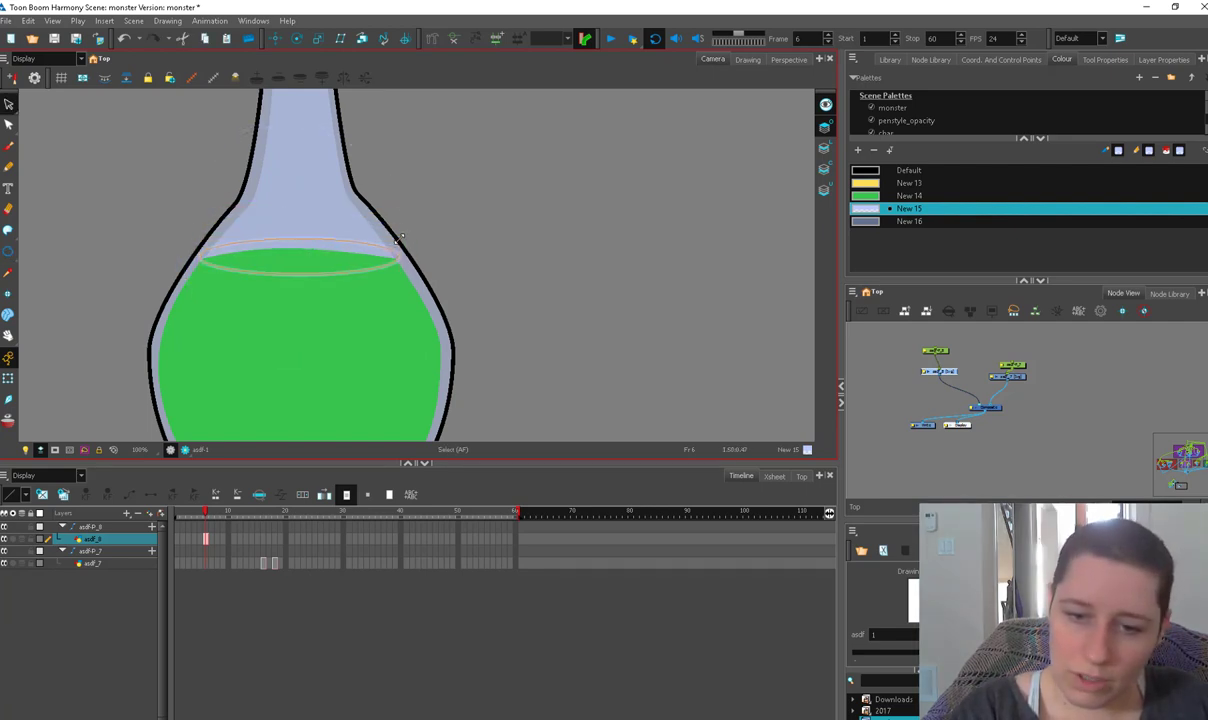
{"action": "left_click", "coordinate": [446, 225]}
Fill the liquid's surface ellipse with New 13, and recolour New 13 and New 14 as semi-transparent greens
{"action": "left_click", "coordinate": [871, 186]}
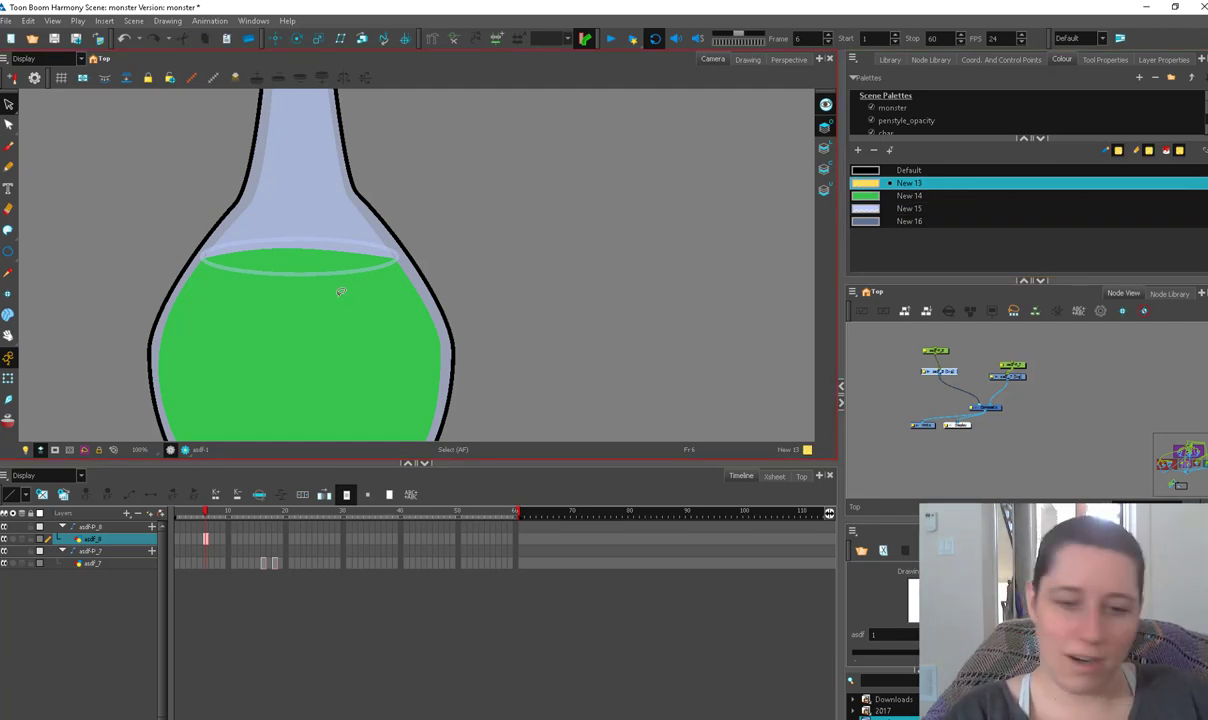
{"action": "left_click", "coordinate": [324, 259]}
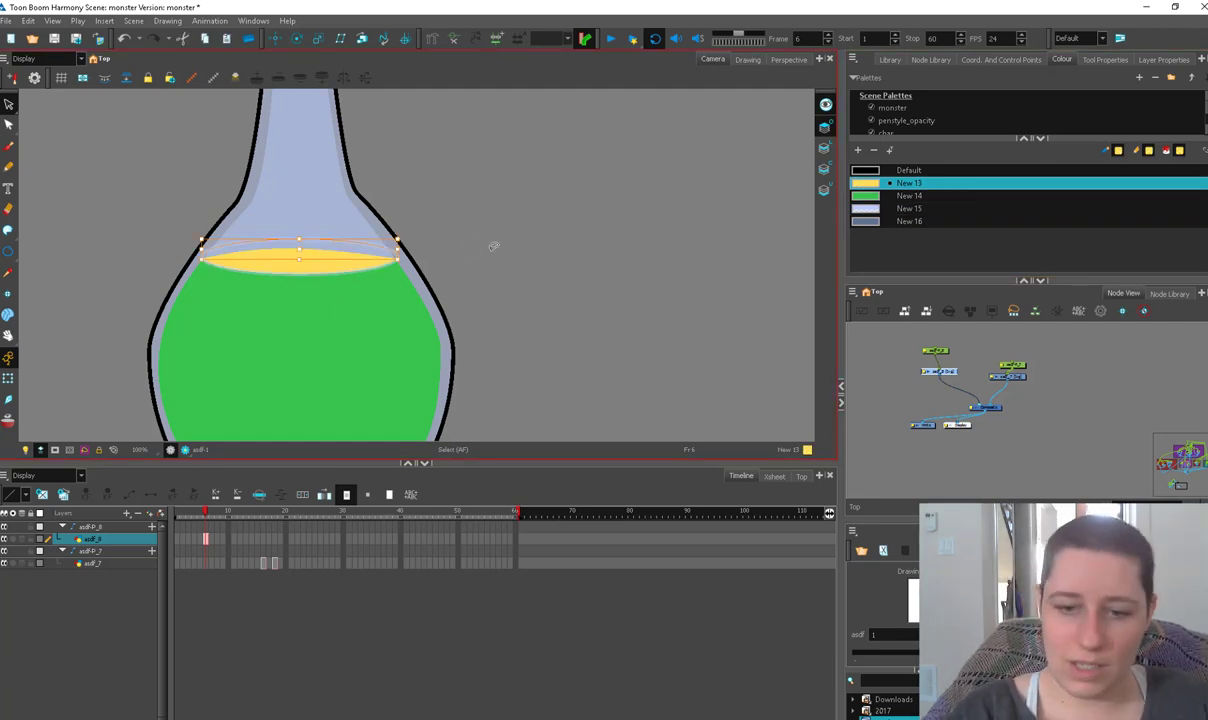
{"action": "double_click", "coordinate": [877, 185]}
{"action": "left_click_drag", "start_coordinate": [643, 327], "coordinate": [642, 307]}
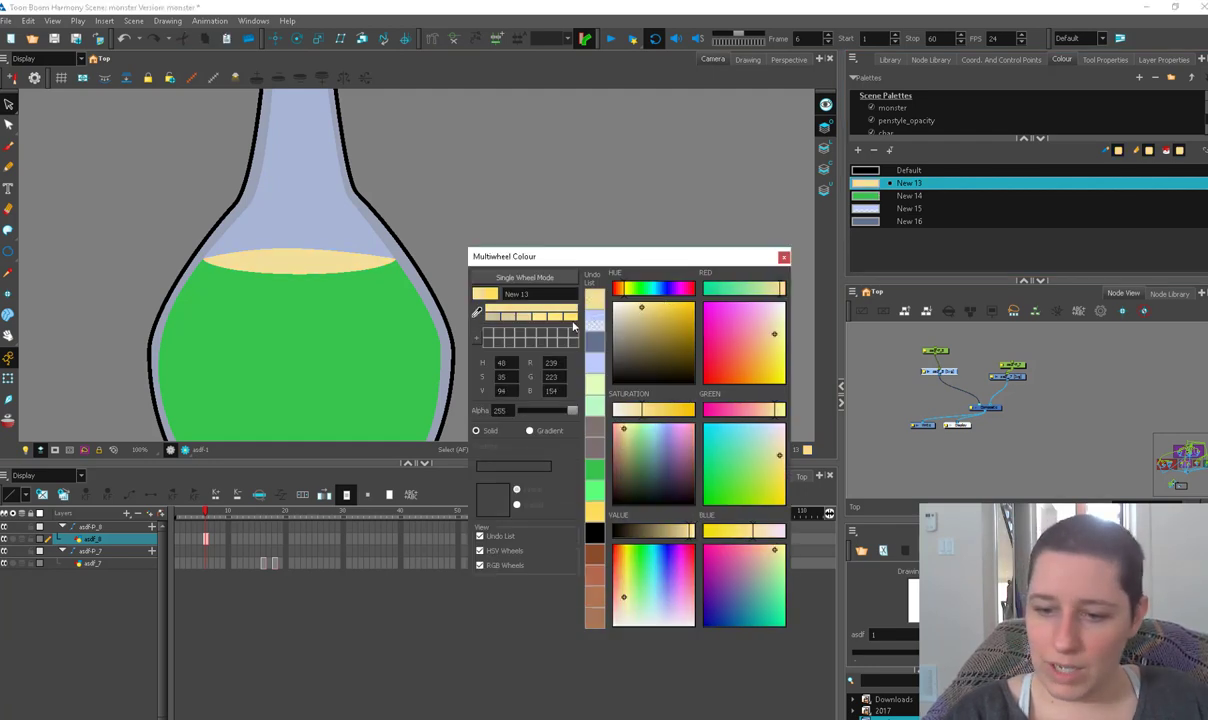
{"action": "left_click", "coordinate": [783, 257]}
{"action": "double_click", "coordinate": [877, 196]}
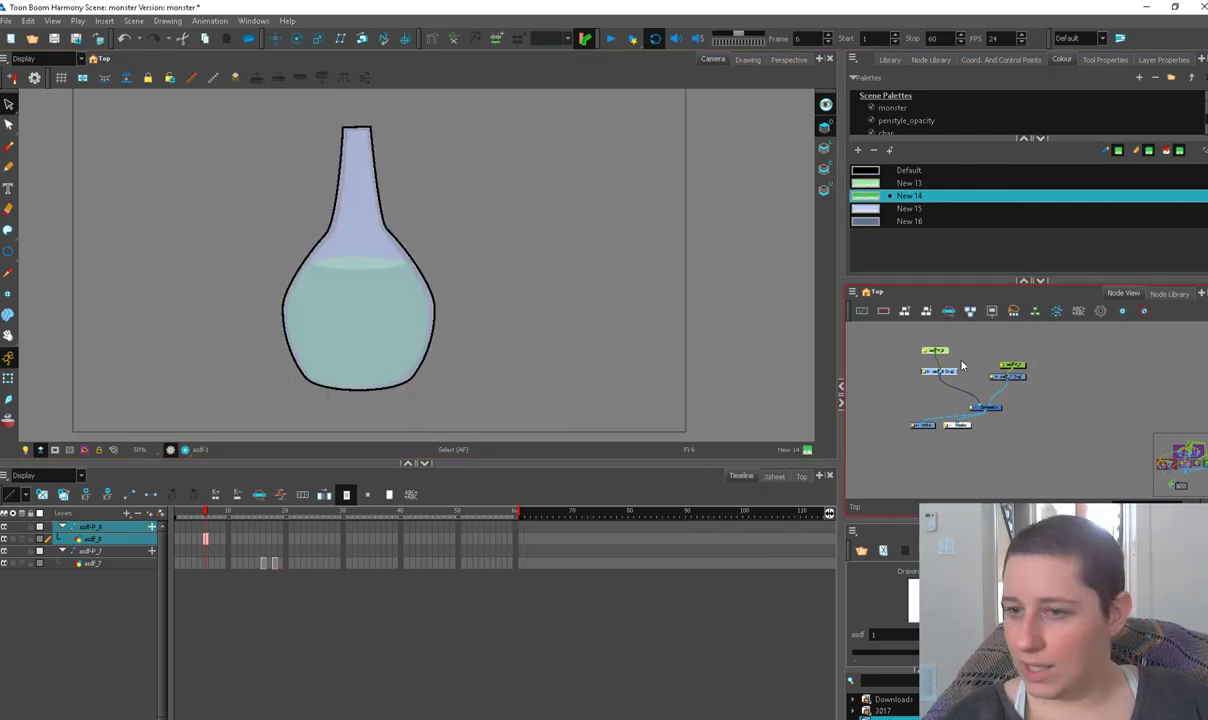
Add a new drawing layer beside the bottle's node and connect it to the composite
{"action": "left_click", "coordinate": [927, 309]}
{"action": "left_click_drag", "start_coordinate": [902, 383], "coordinate": [975, 404]}
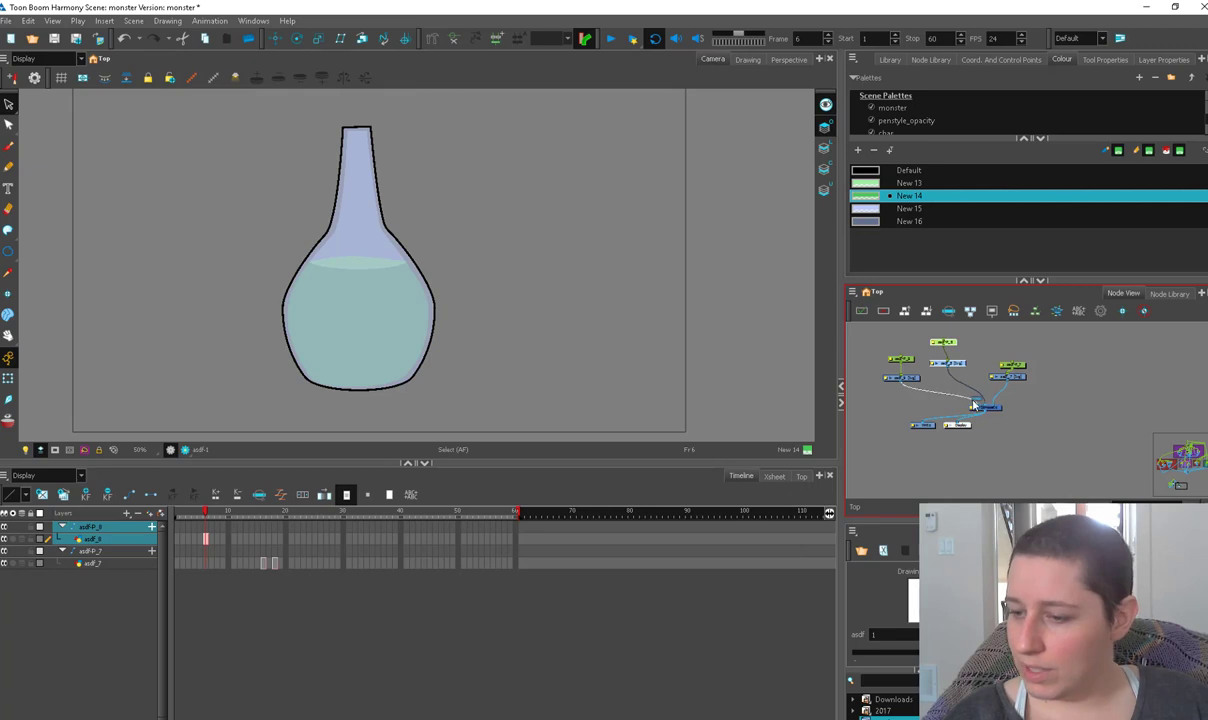
{"action": "left_click", "coordinate": [894, 371]}
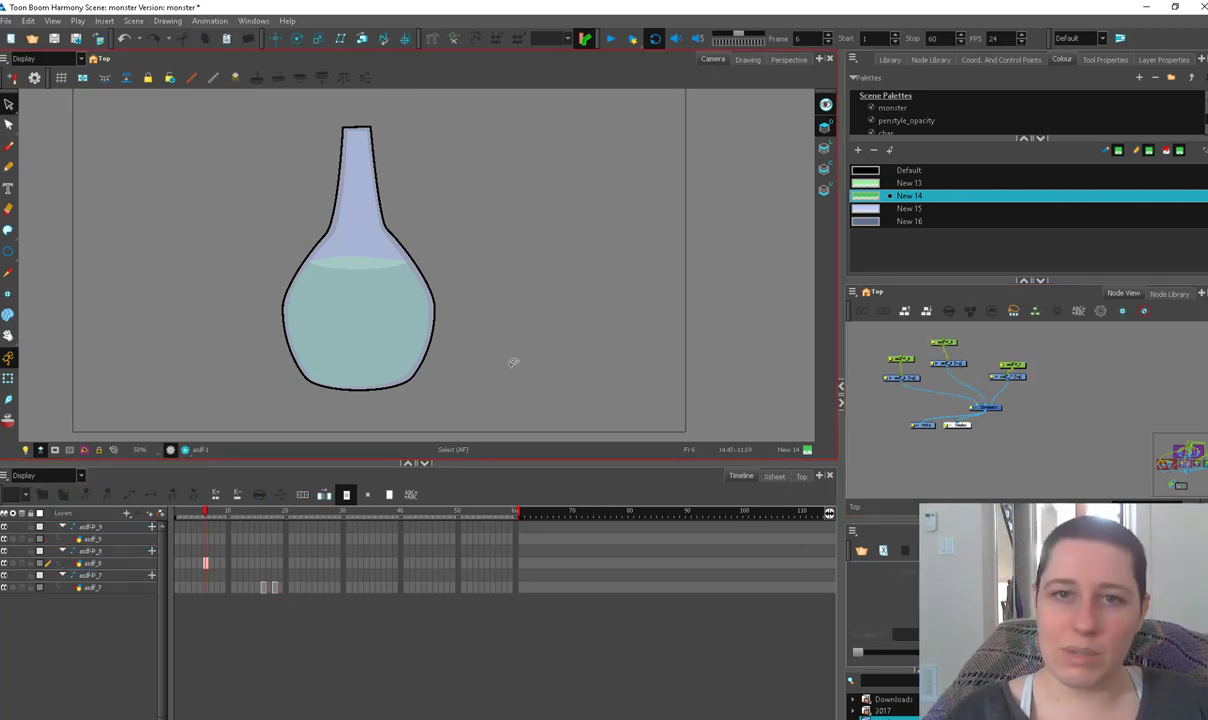
Extend the bottle drawing's exposure to cover frames 1 to 60, and return to frame 1
{"action": "left_click_drag", "start_coordinate": [205, 564], "coordinate": [177, 565]}
{"action": "left_click", "coordinate": [517, 566]}
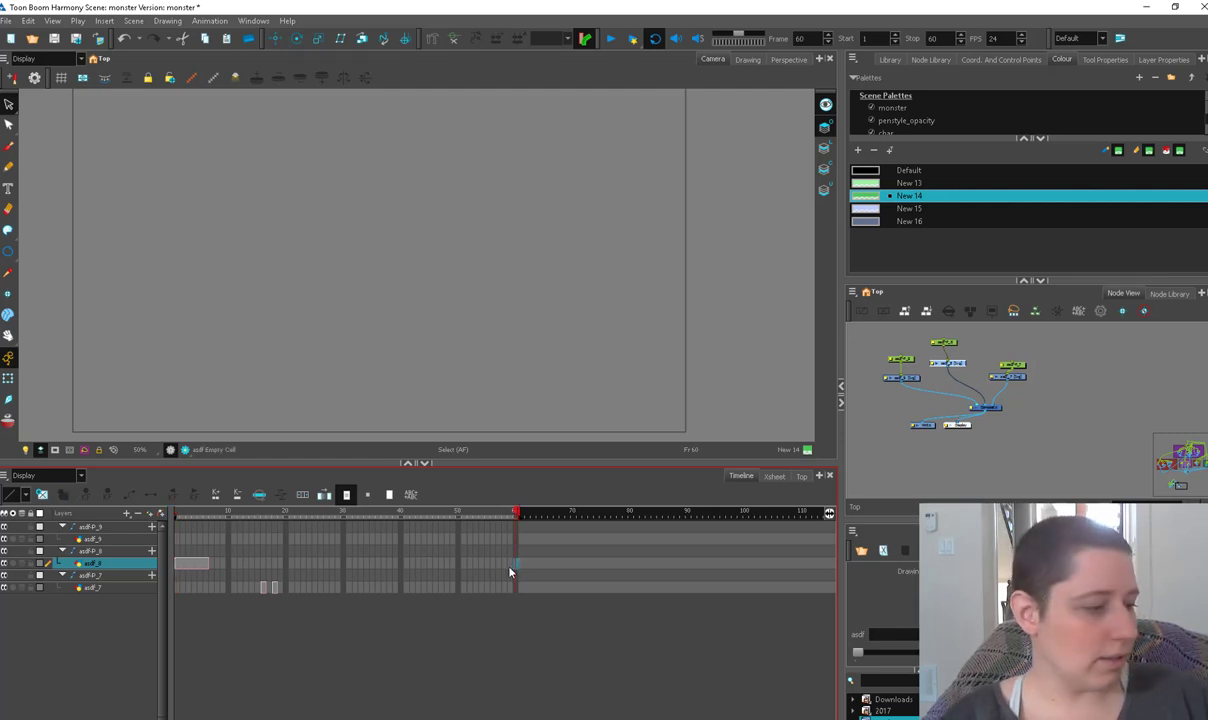
{"action": "left_click_drag", "start_coordinate": [510, 567], "coordinate": [177, 565]}
Cut the liquid out of the bottle drawing and paste it into the new drawing layer at frame 1
{"action": "left_click", "coordinate": [378, 268]}
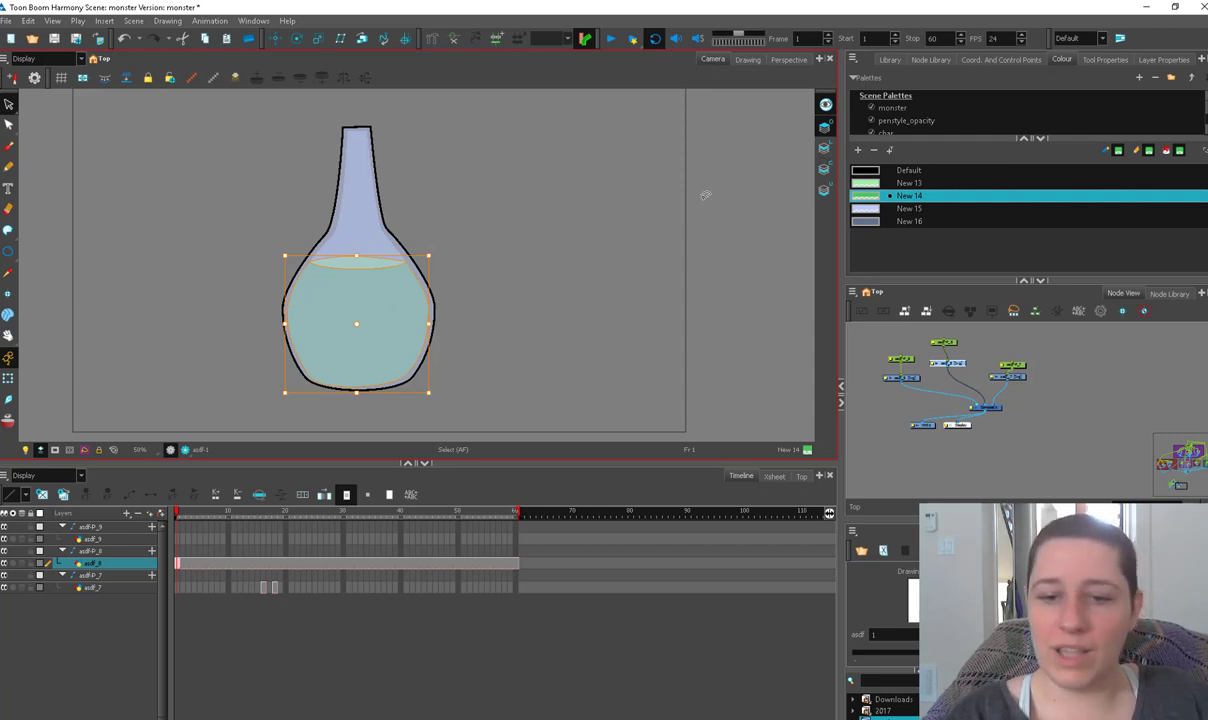
{"action": "left_click", "coordinate": [652, 262]}
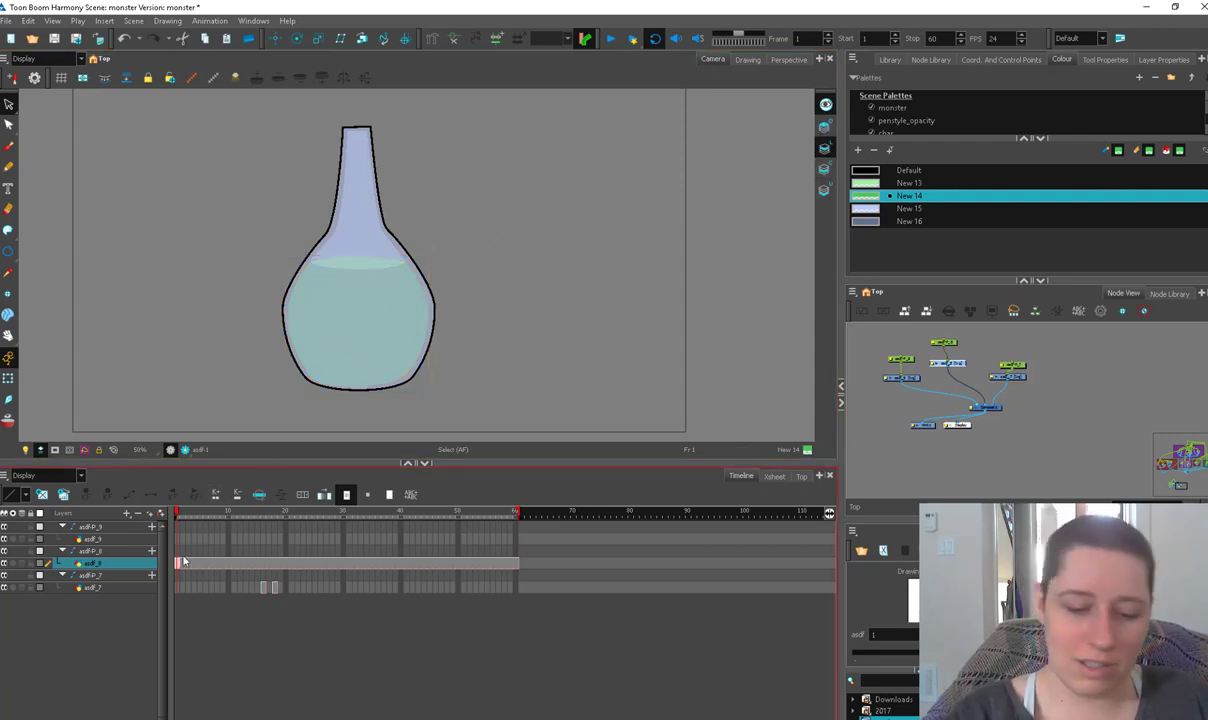
{"action": "left_click", "coordinate": [913, 367]}
{"action": "left_click", "coordinate": [403, 360]}
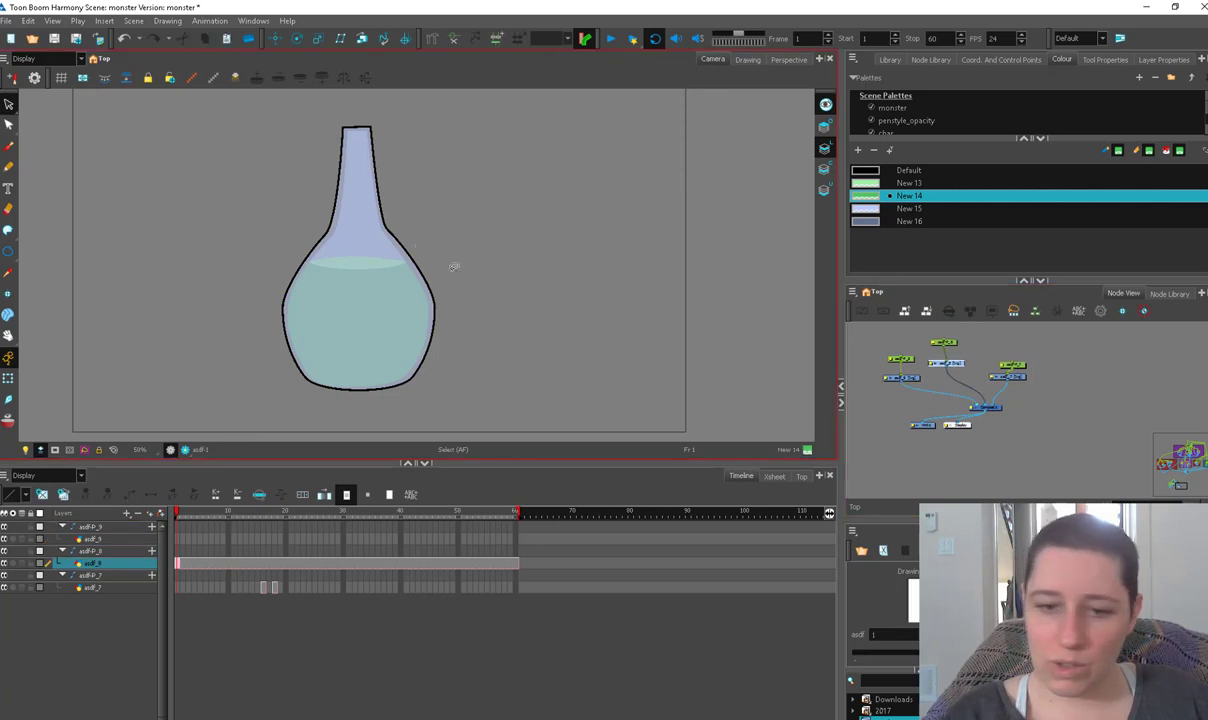
{"action": "left_click", "coordinate": [422, 286]}
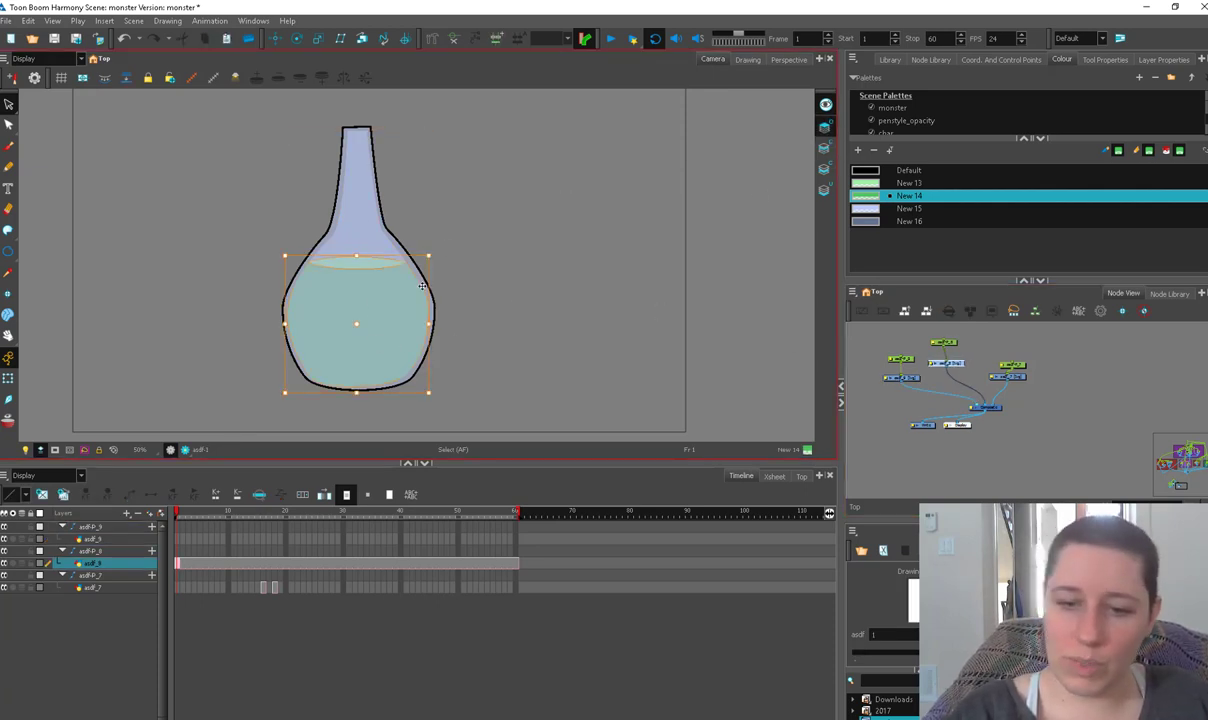
{"action": "key", "text": "ctrl+x"}
{"action": "left_click", "coordinate": [901, 377]}
{"action": "key", "text": "ctrl+v"}
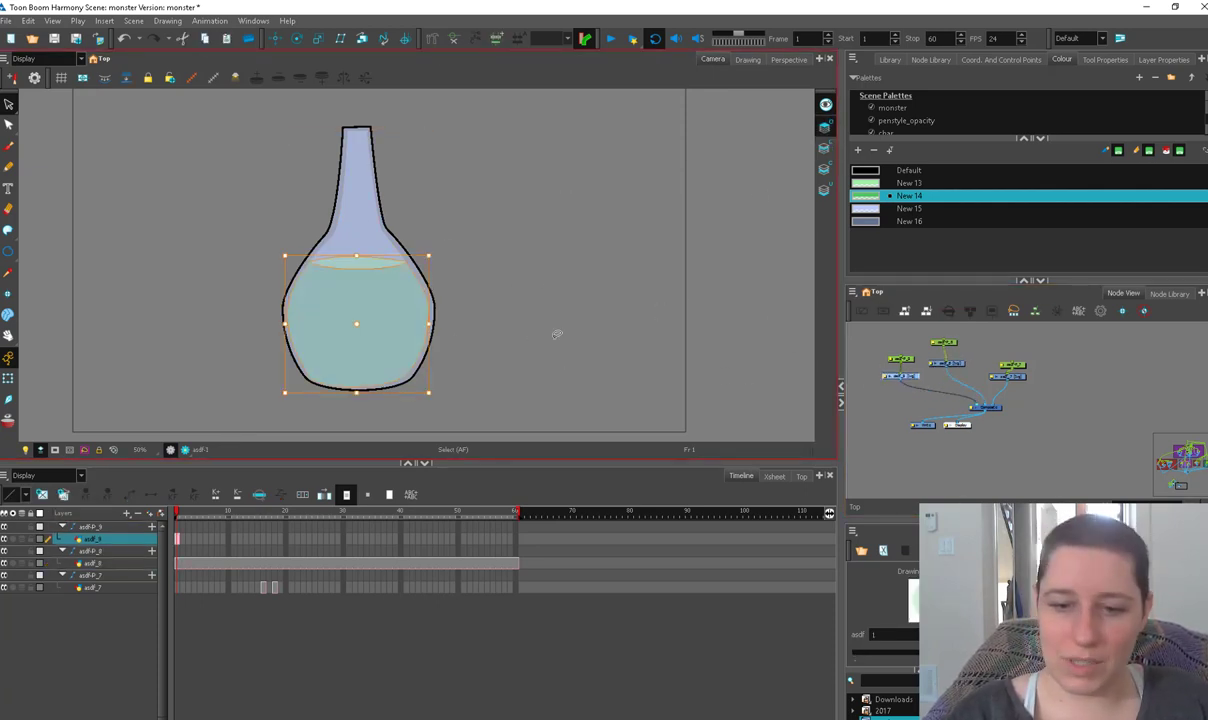
{"action": "left_click", "coordinate": [514, 361]}
{"action": "key", "text": "2"}
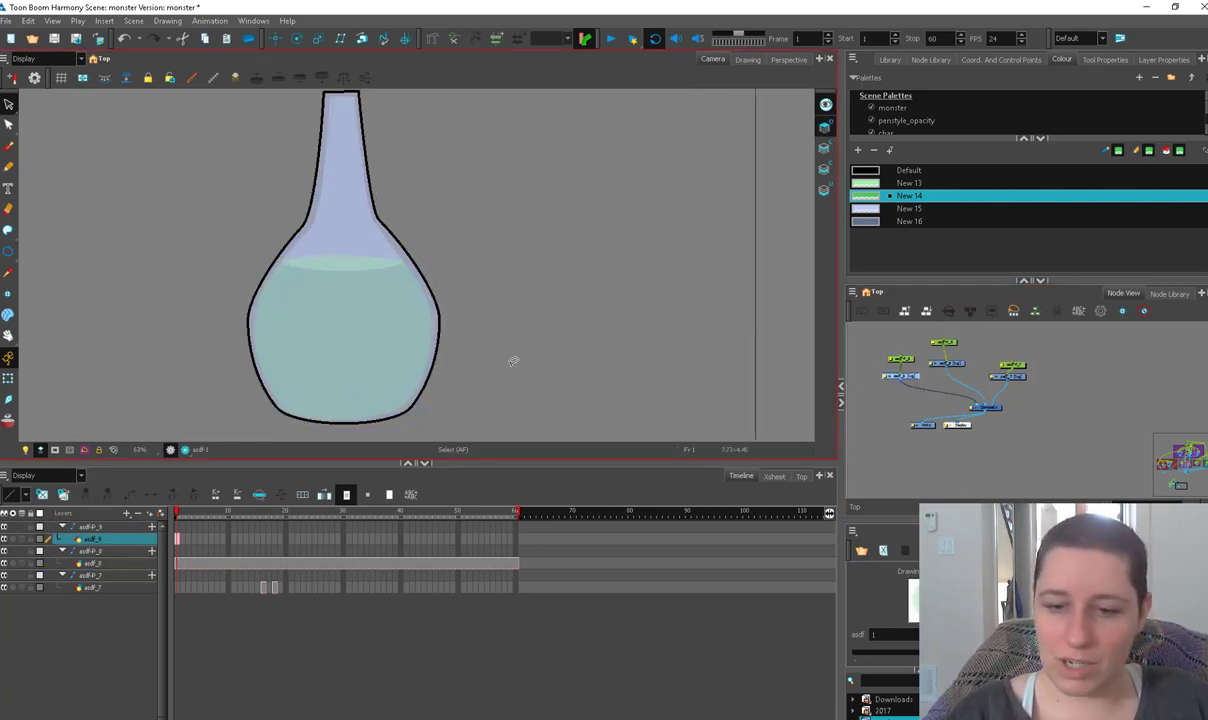
Move the liquid to its drawing's Line Art and paste a copy of it on the Overlay
{"action": "left_click", "coordinate": [958, 362]}
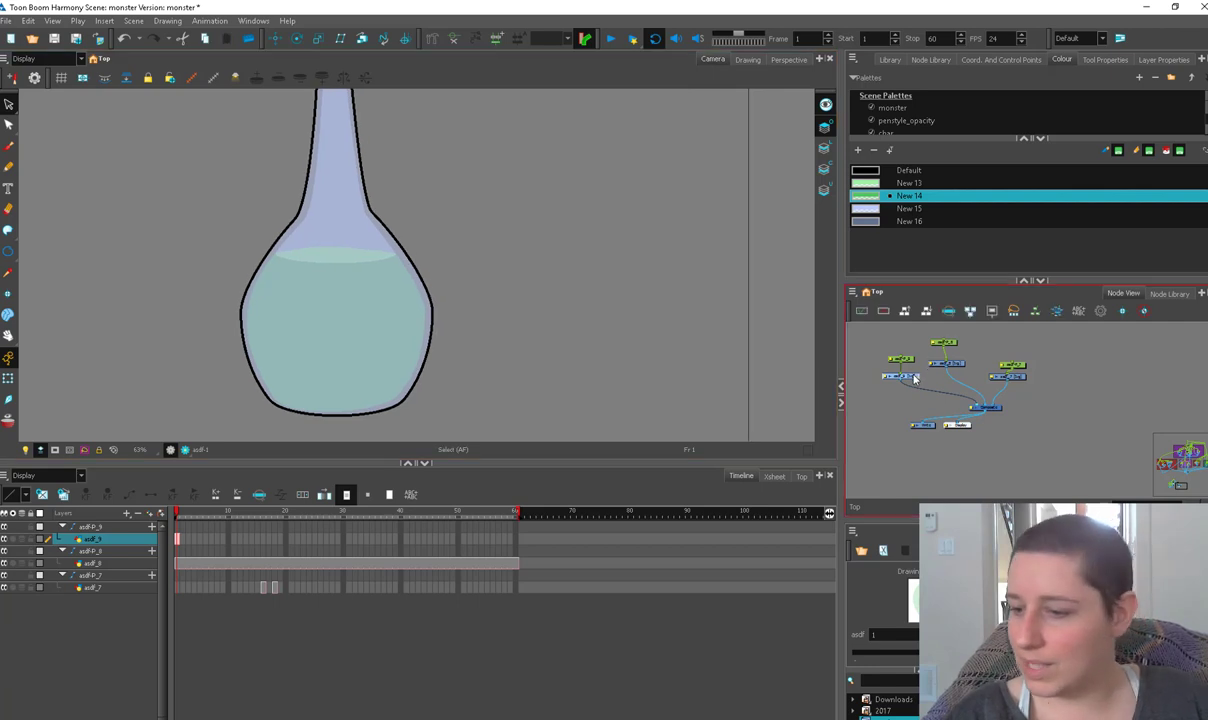
{"action": "key", "text": "ctrl+a"}
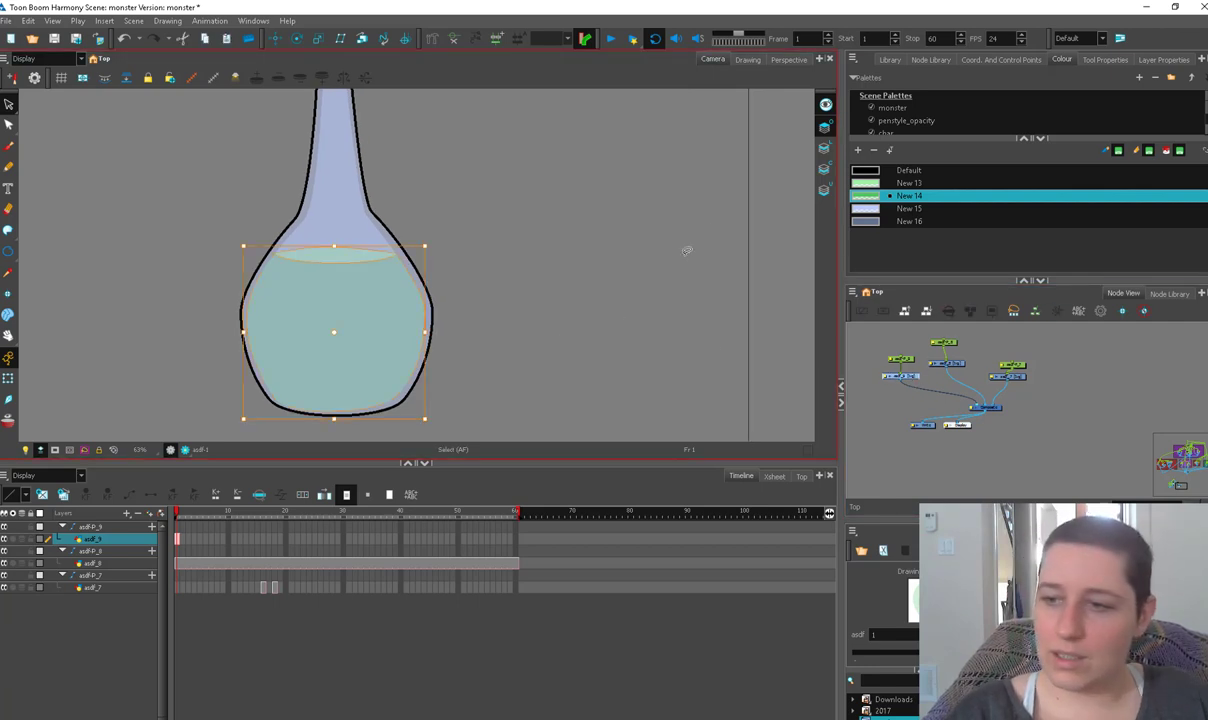
{"action": "key", "text": "ctrl+x"}
{"action": "left_click", "coordinate": [825, 149]}
{"action": "key", "text": "ctrl+v"}
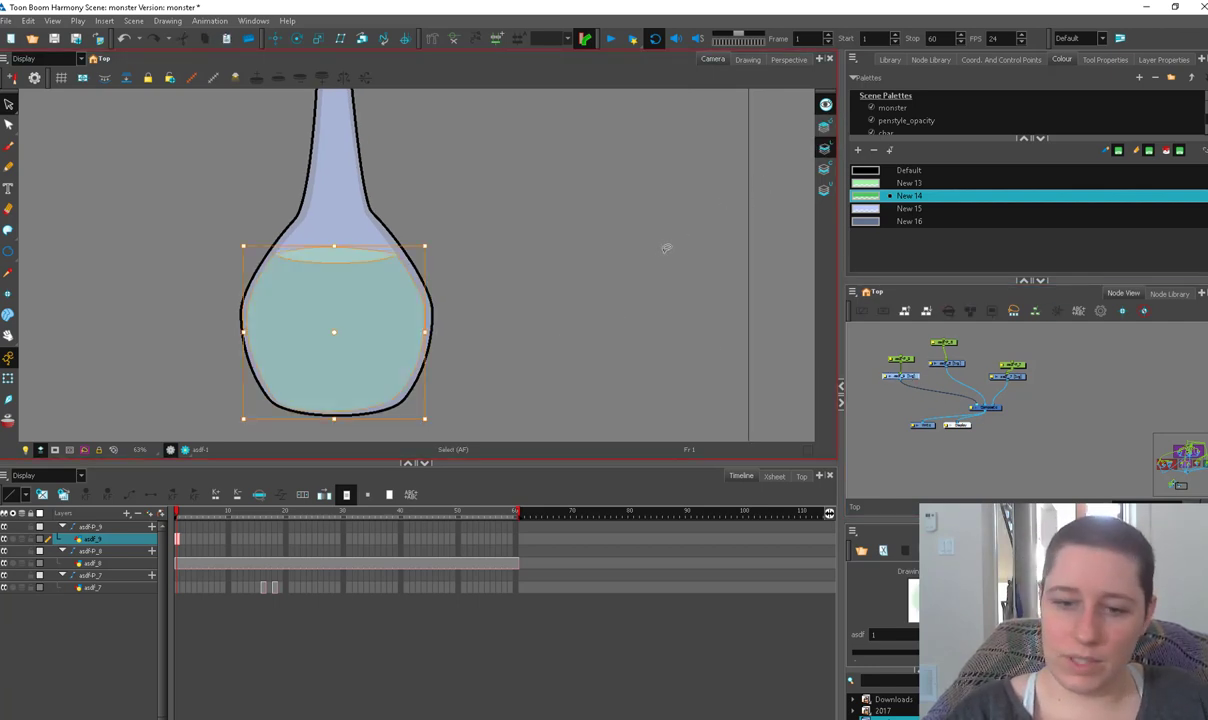
{"action": "left_click", "coordinate": [825, 129]}
{"action": "key", "text": "ctrl+v"}
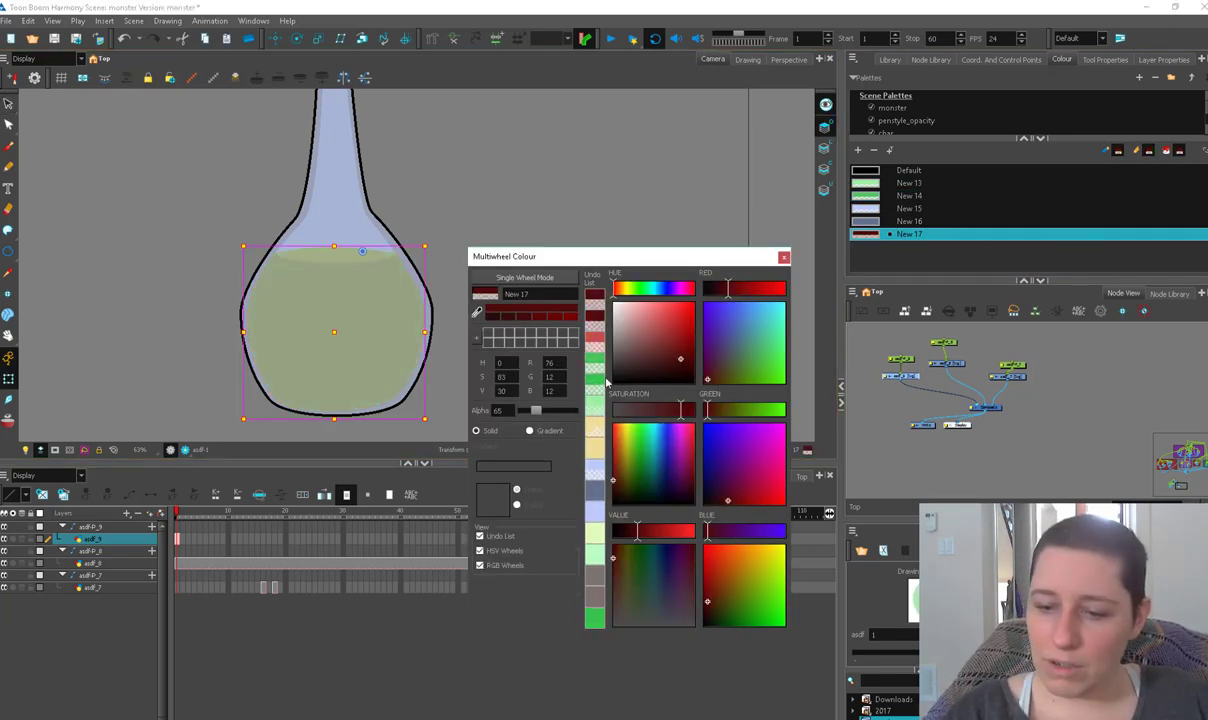
Set the liquid copy's dark red New 17 colour to full opacity with alpha 255, and deselect the drawing
{"action": "left_click_drag", "start_coordinate": [537, 410], "coordinate": [603, 411]}
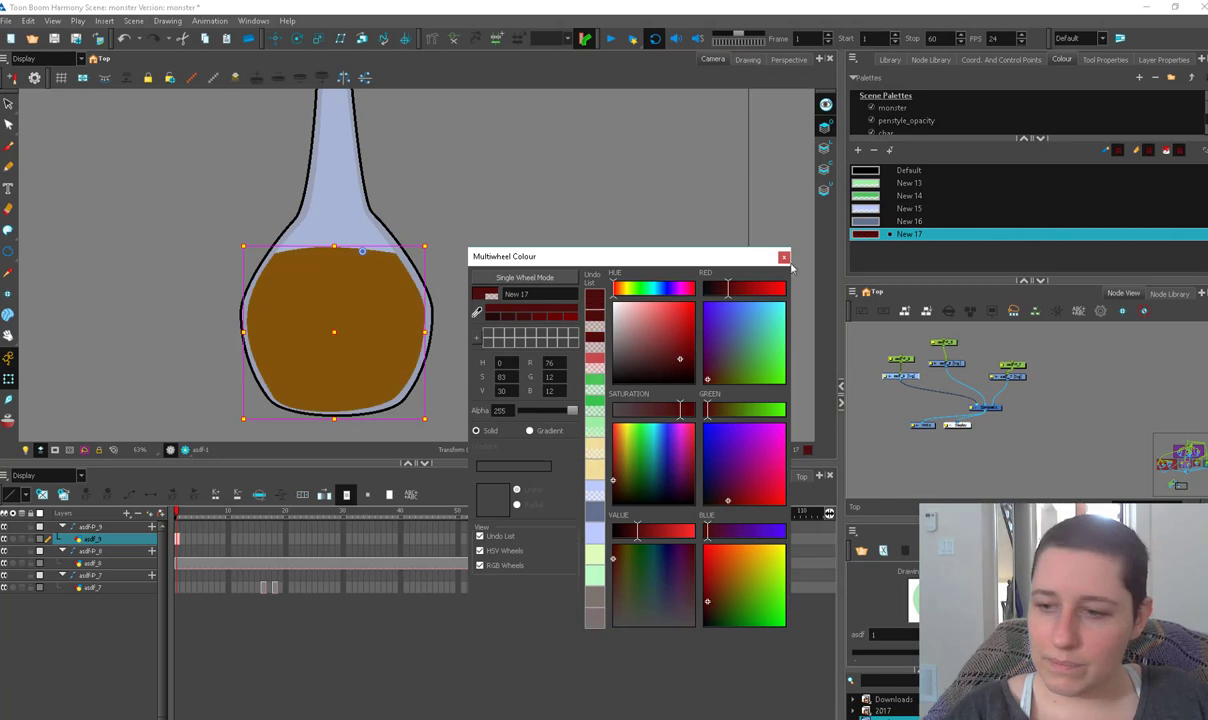
{"action": "left_click", "coordinate": [785, 258]}
{"action": "left_click", "coordinate": [488, 406]}
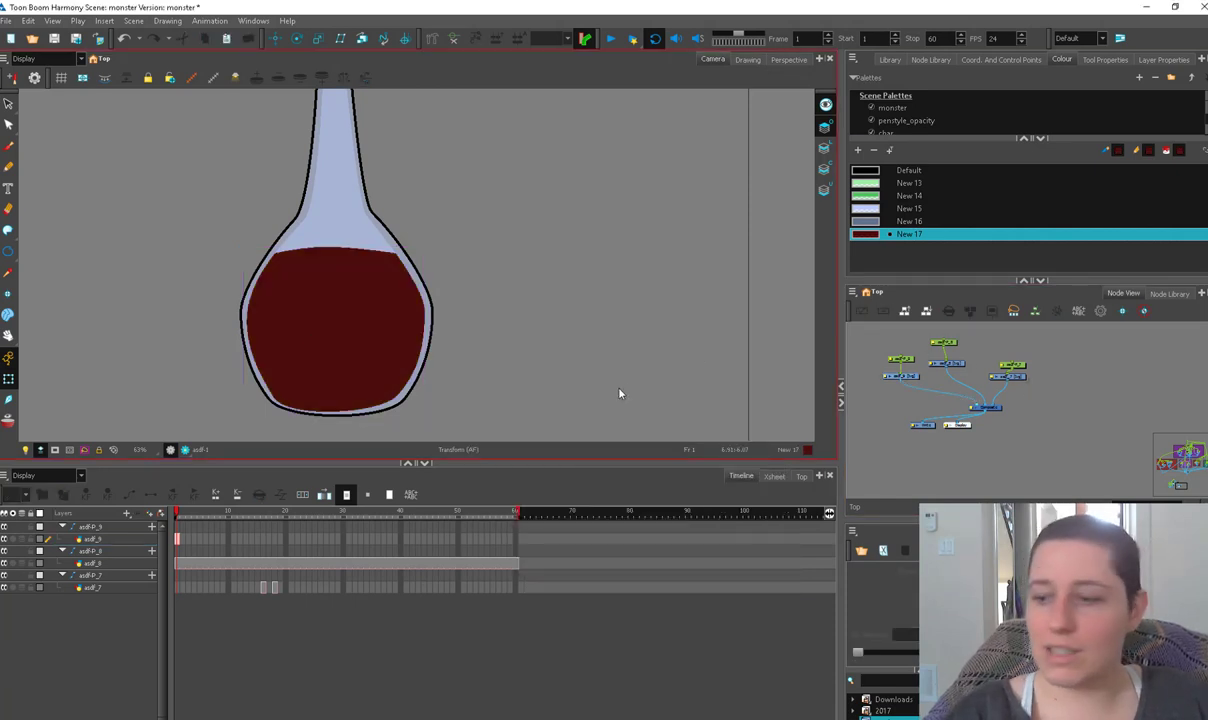
Bring in the layer_selecters template and wire its selector nodes to the liquid layer, routing the green artwork to the composite
{"action": "left_click", "coordinate": [985, 560]}
{"action": "left_click_drag", "start_coordinate": [901, 396], "coordinate": [917, 396]}
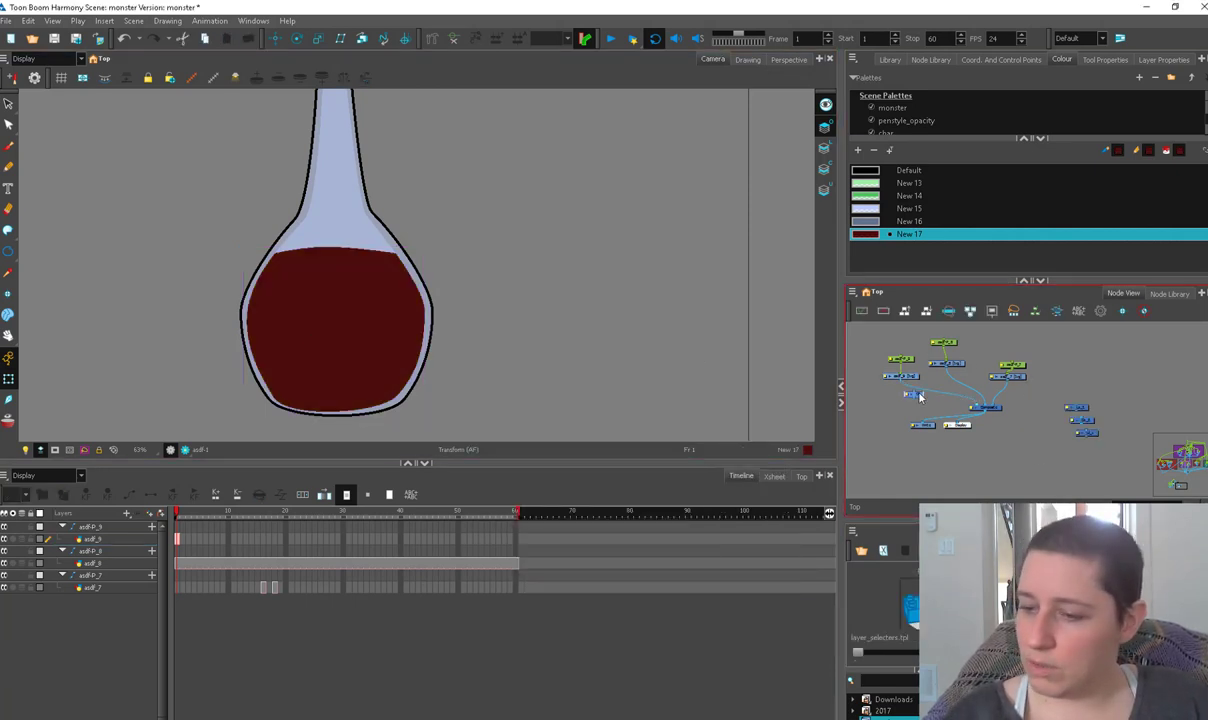
{"action": "mouse_move", "coordinate": [917, 396]}
{"action": "left_mouse_down"}
{"action": "mouse_move", "coordinate": [984, 405]}
{"action": "mouse_move", "coordinate": [915, 432]}
{"action": "mouse_move", "coordinate": [963, 458]}
{"action": "mouse_move", "coordinate": [902, 411]}
{"action": "left_mouse_up"}
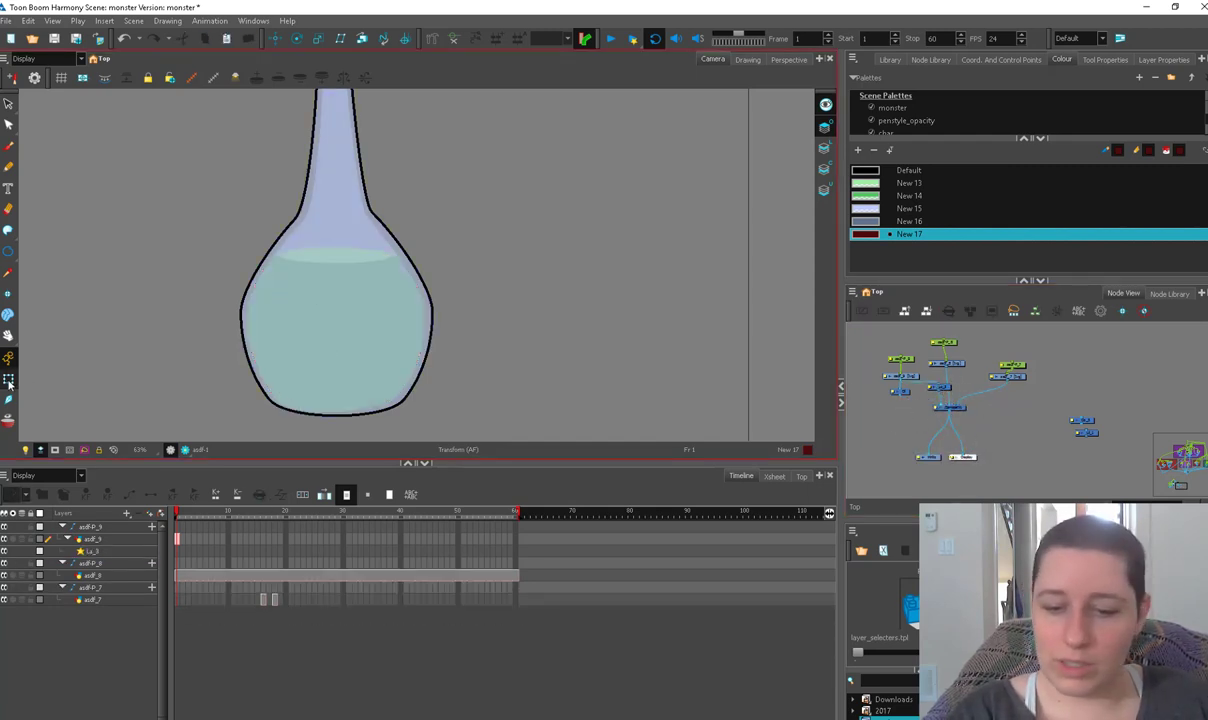
Add another drawing layer connected to the composite, and brush a round white New 18 dot beside the bottle
{"action": "left_click_drag", "start_coordinate": [1050, 700], "coordinate": [875, 401]}
{"action": "left_click_drag", "start_coordinate": [879, 412], "coordinate": [1019, 421]}
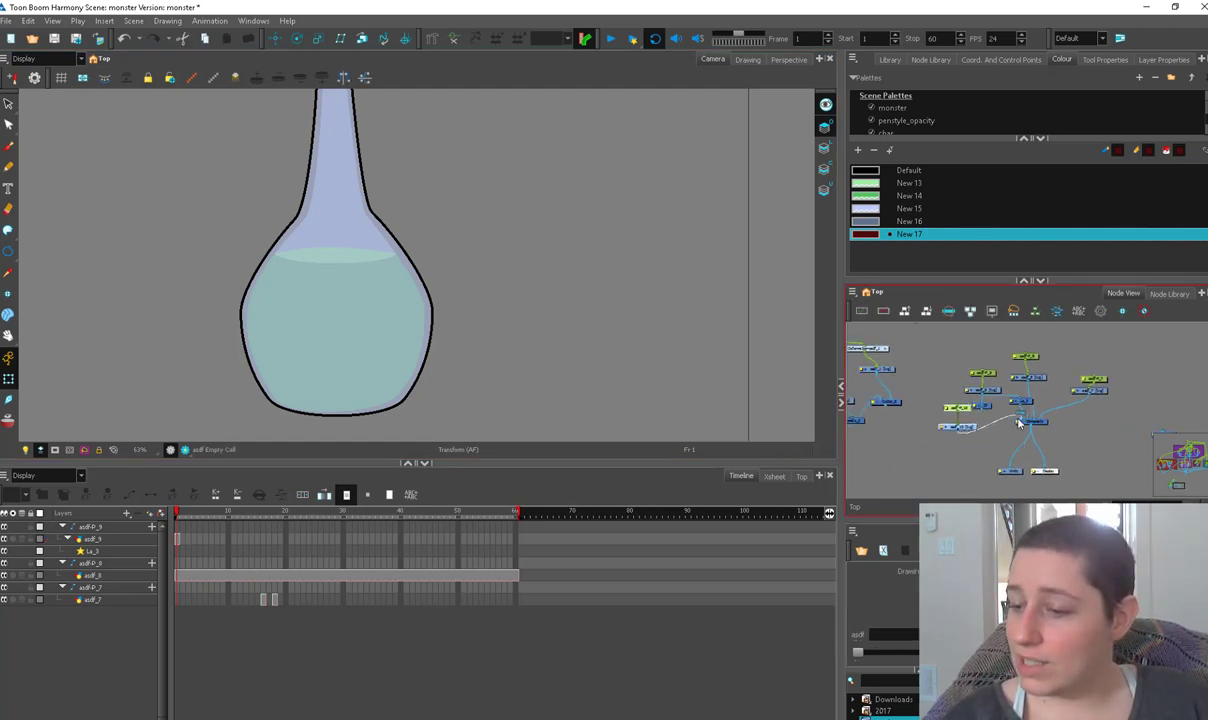
{"action": "left_click", "coordinate": [857, 149]}
{"action": "double_click", "coordinate": [860, 247]}
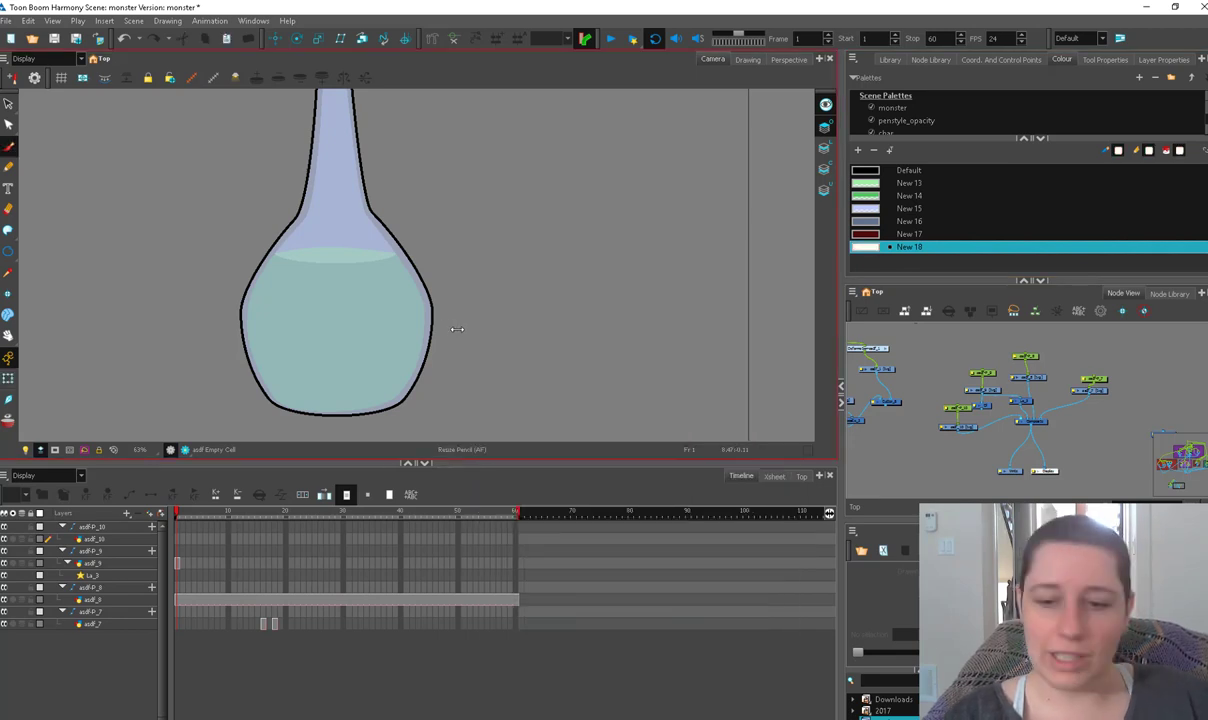
{"action": "left_click_drag", "start_coordinate": [457, 329], "coordinate": [468, 327]}
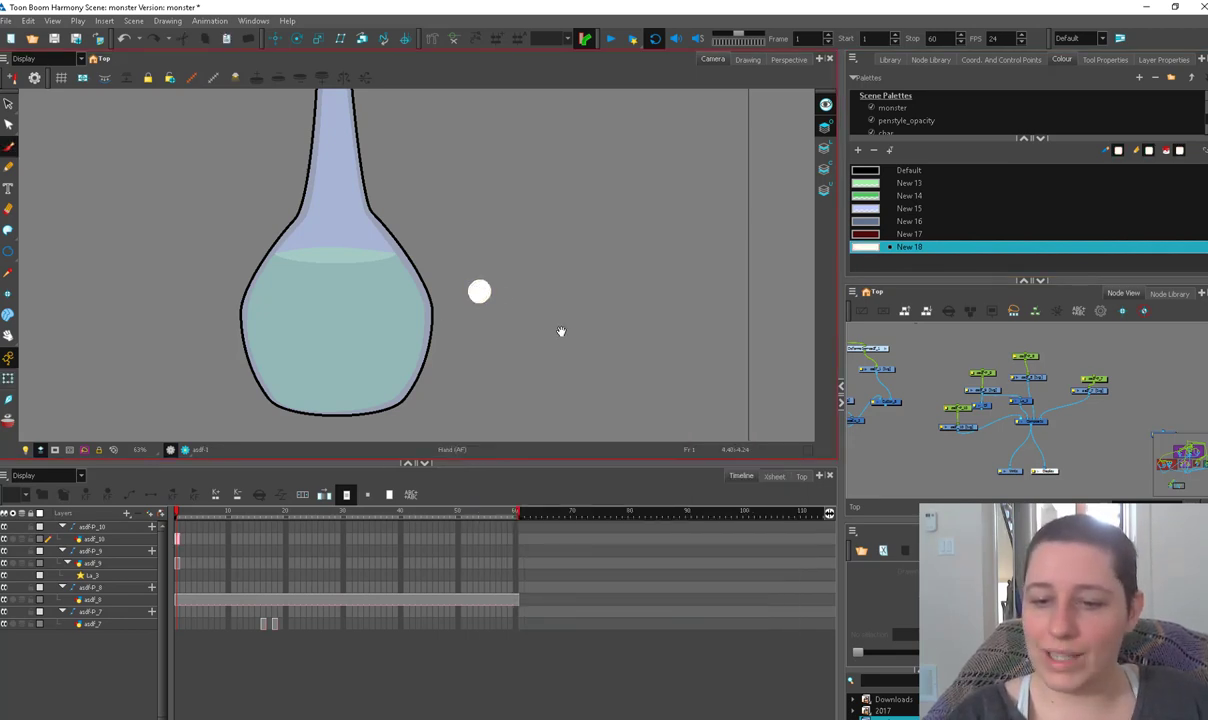
Change New 18 to a semi-transparent white radial gradient, and scale the gradient to fit the dot
{"action": "scroll", "coordinate": [479, 290], "scroll_direction": "up", "scroll_amount": 2}
{"action": "double_click", "coordinate": [868, 247]}
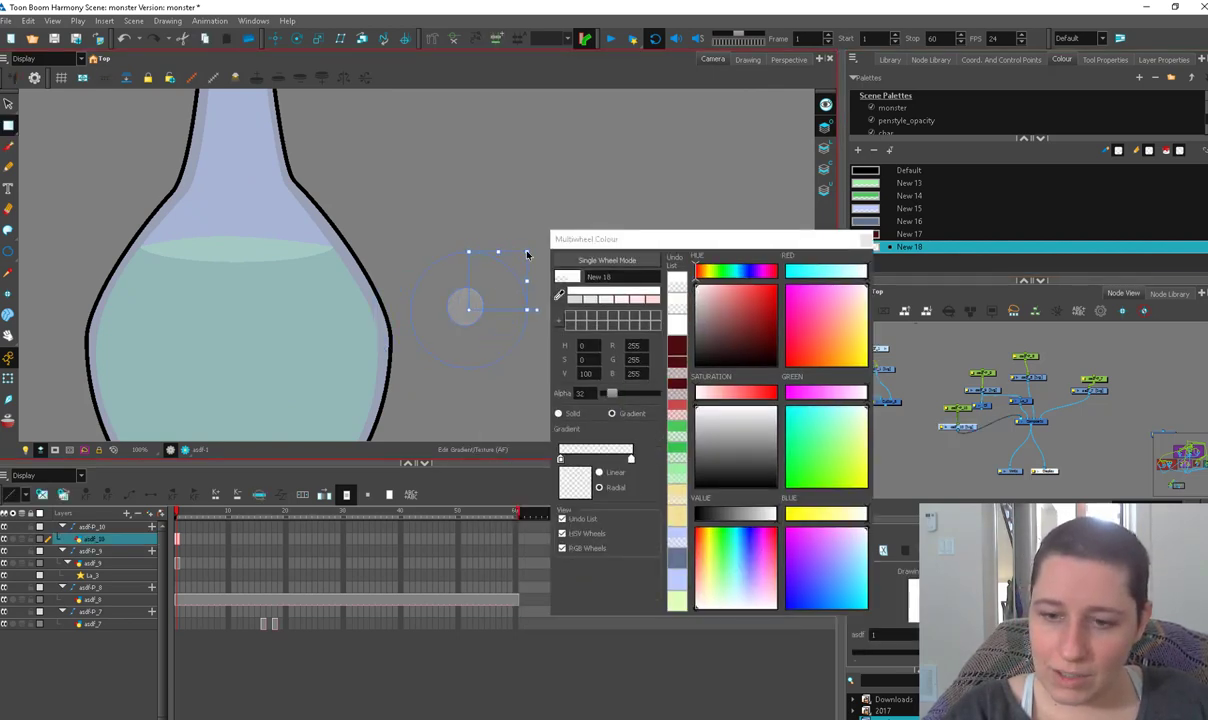
{"action": "left_click_drag", "start_coordinate": [469, 309], "coordinate": [466, 303]}
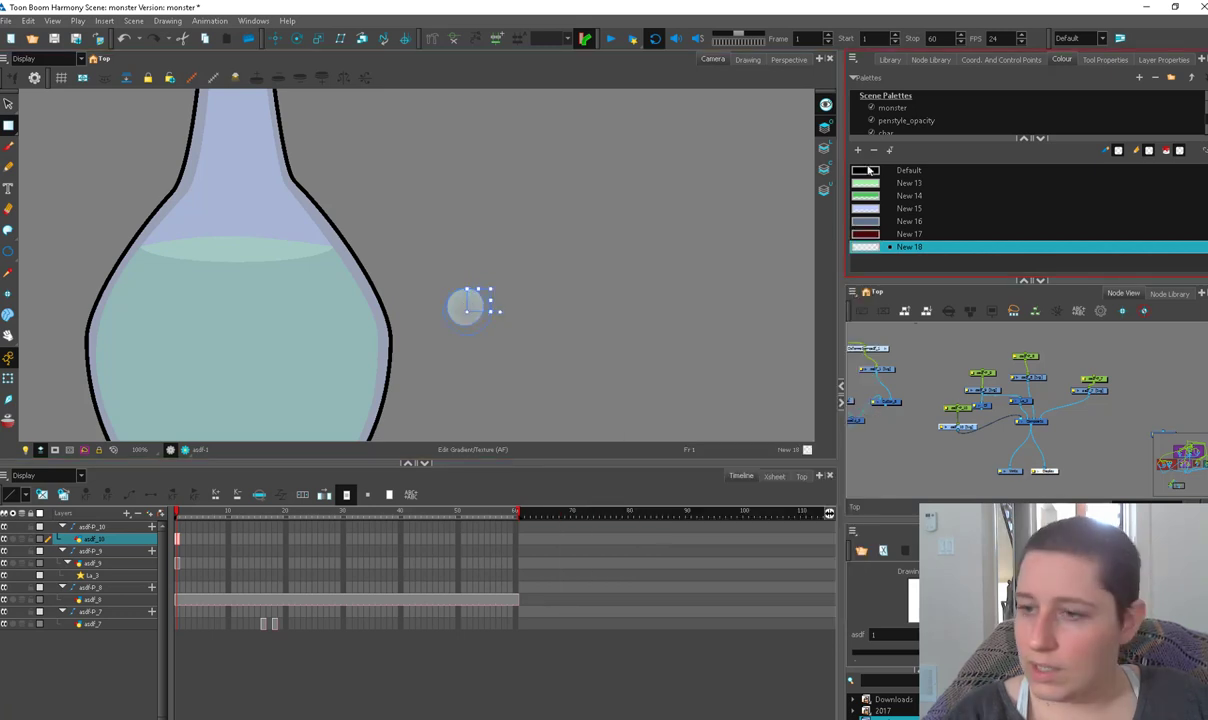
Add the colour New 19 as a solid white, and use it for a highlight on the bubble
{"action": "left_click", "coordinate": [858, 150]}
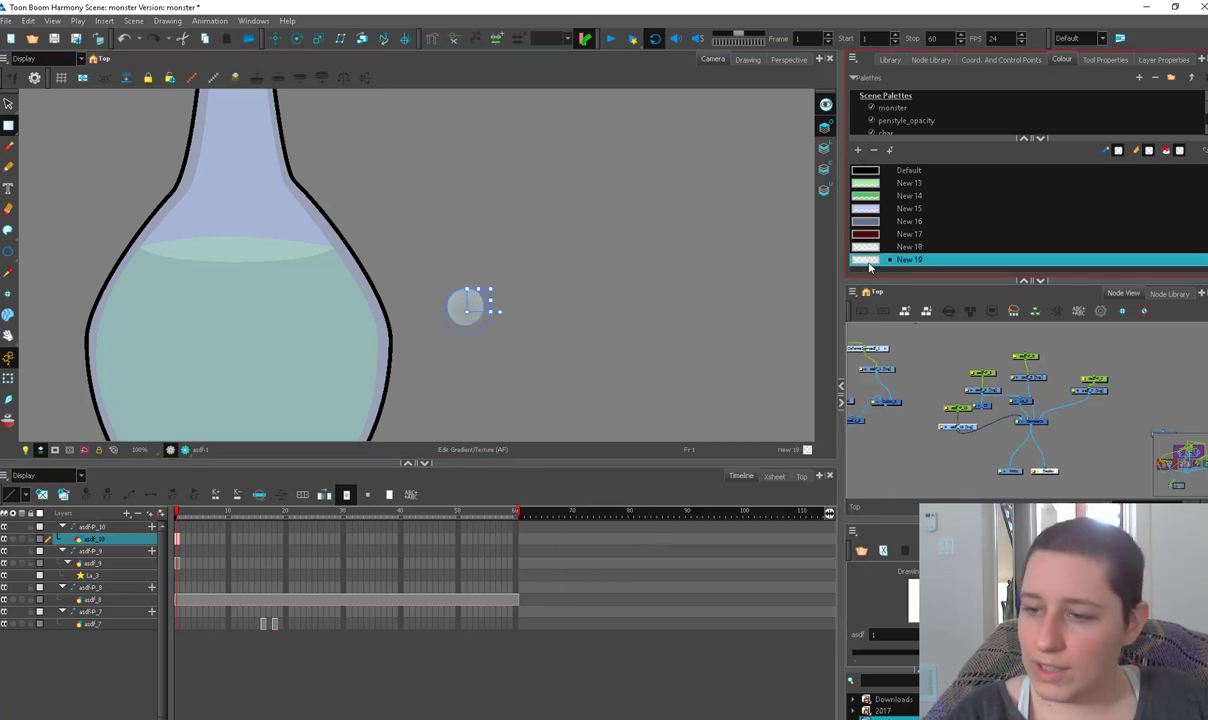
{"action": "double_click", "coordinate": [866, 260]}
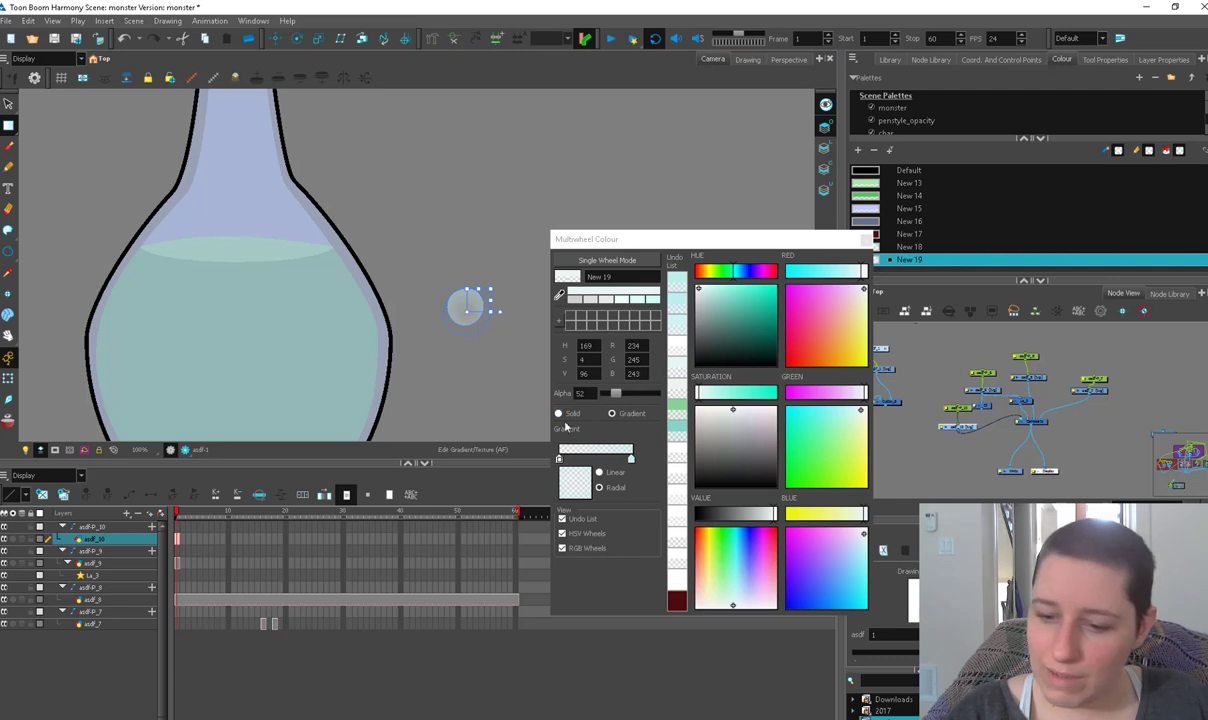
{"action": "left_click", "coordinate": [559, 414]}
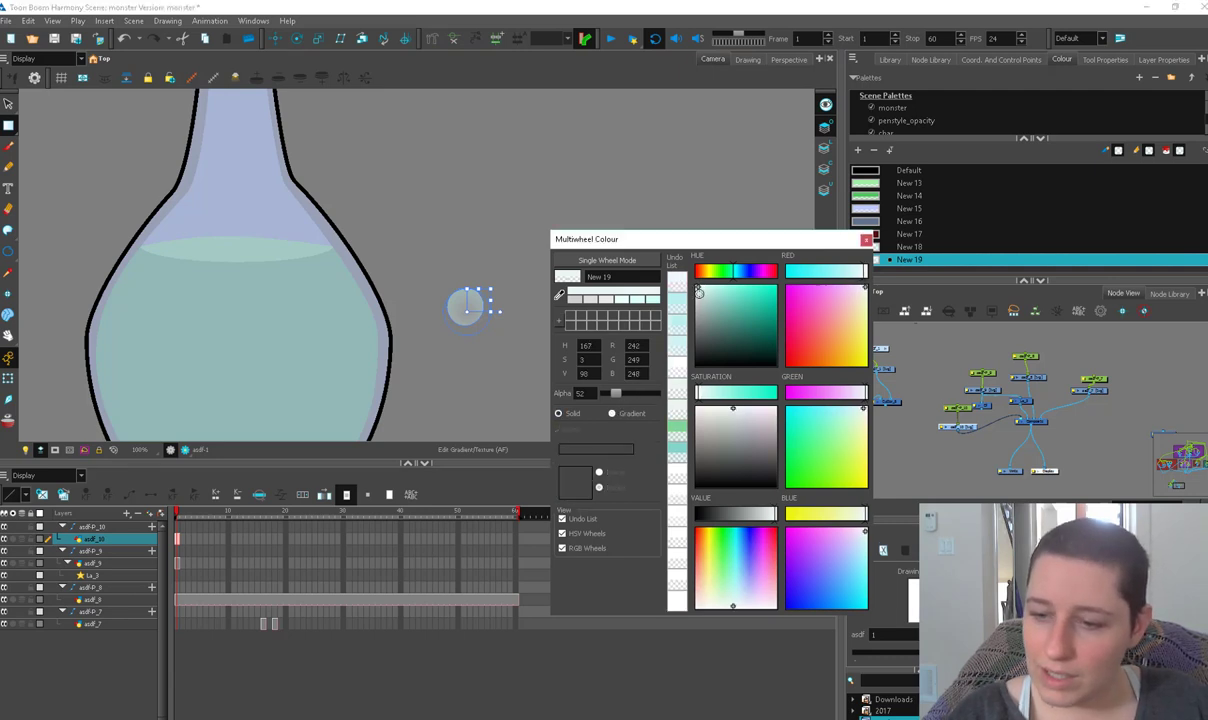
{"action": "left_click_drag", "start_coordinate": [437, 297], "coordinate": [477, 304]}
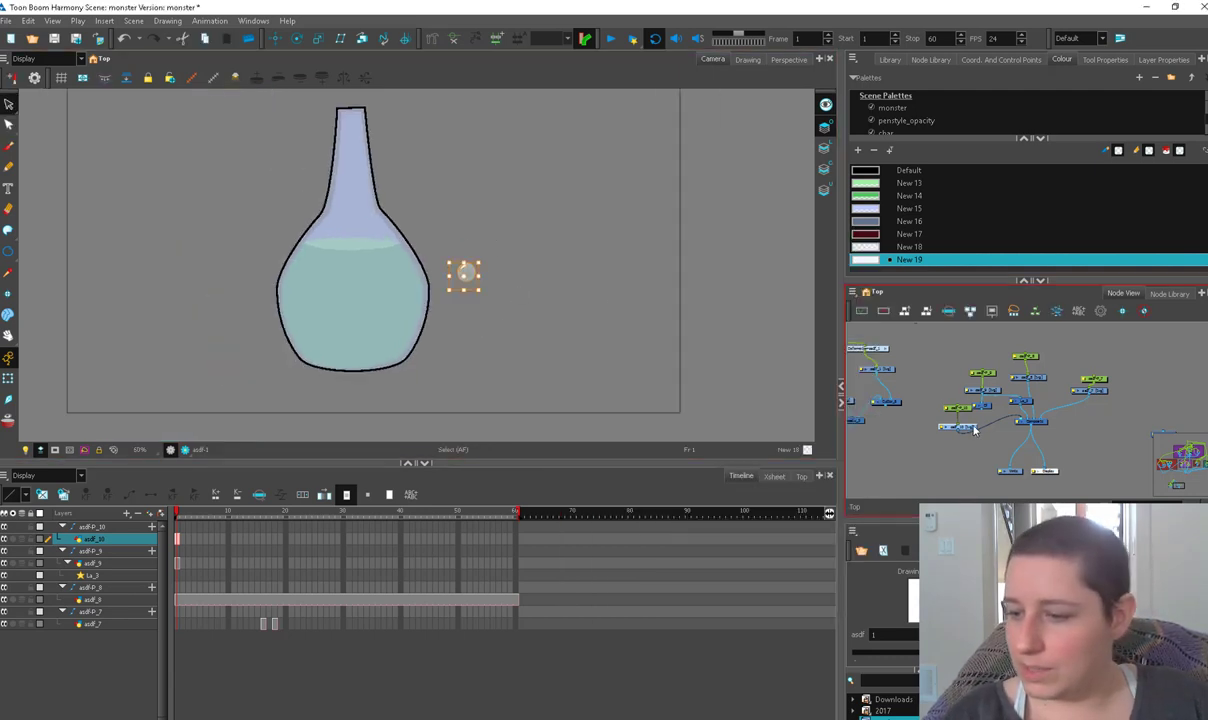
Move the bubble layer's nodes clear of their neighbours, and place smaller copies of the bubble beside the bottle
{"action": "mouse_move", "coordinate": [960, 399]}
{"action": "left_mouse_down"}
{"action": "mouse_move", "coordinate": [963, 444]}
{"action": "mouse_move", "coordinate": [956, 432]}
{"action": "left_mouse_up"}
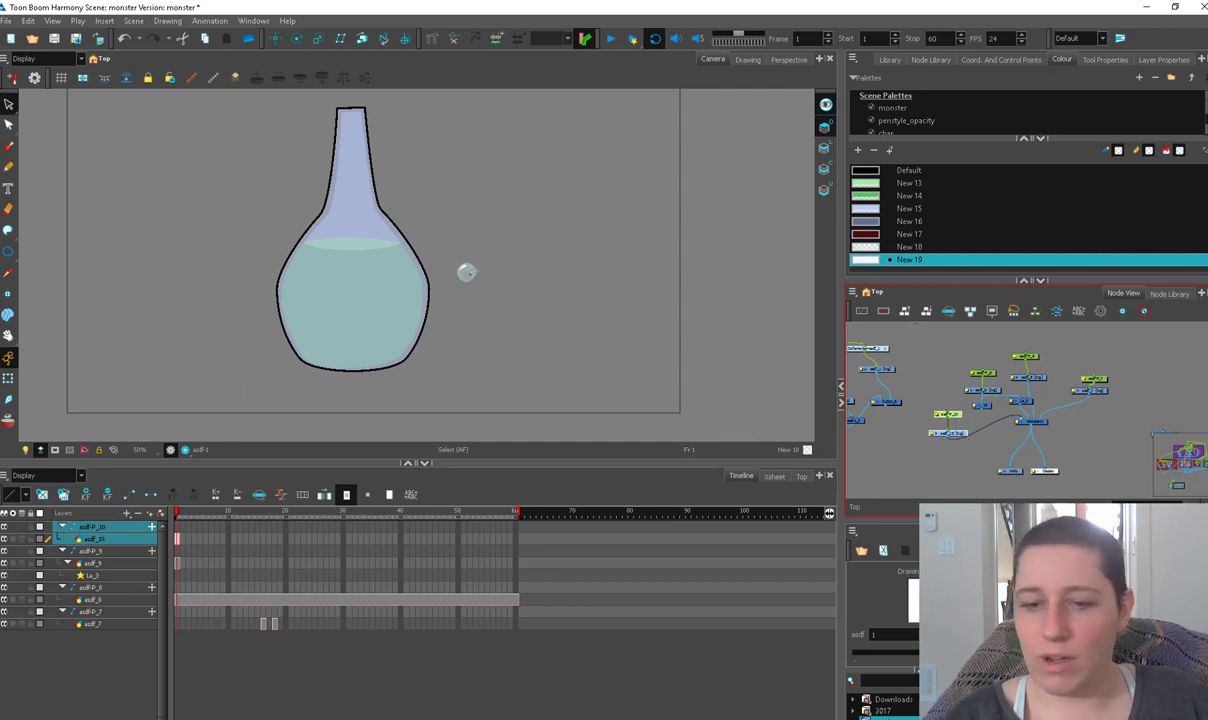
{"action": "left_click_drag", "start_coordinate": [905, 392], "coordinate": [968, 444]}
{"action": "key", "text": "ctrl+a"}
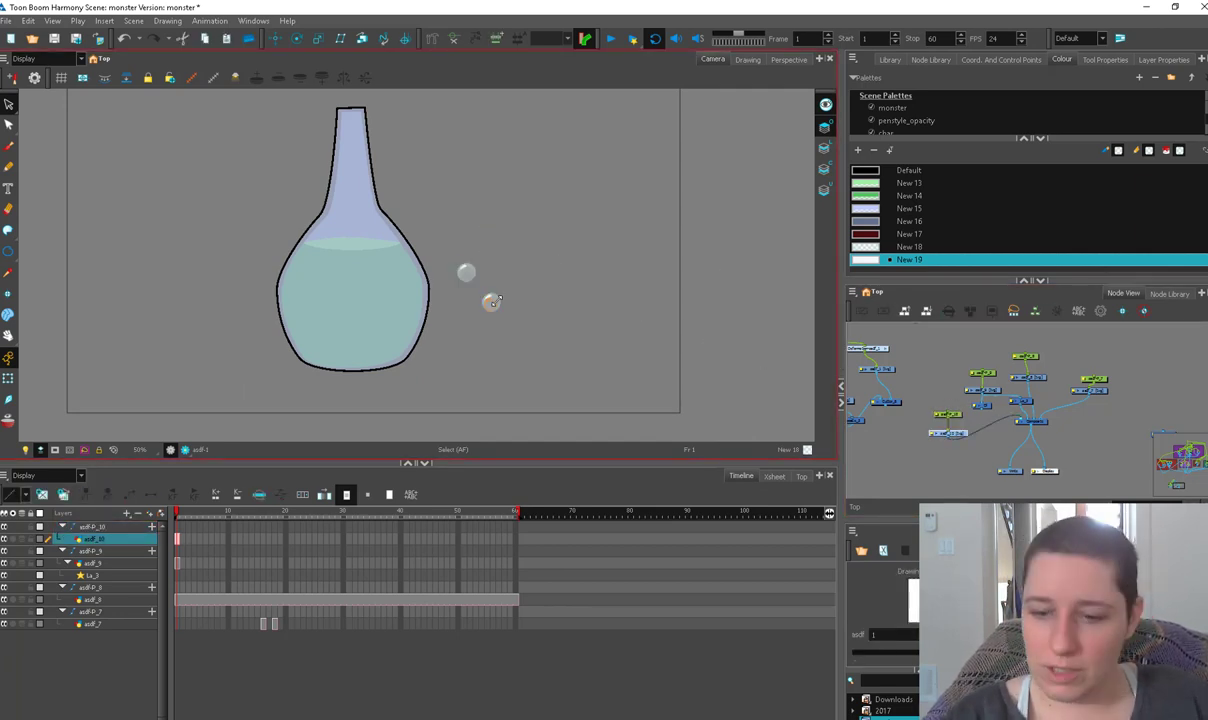
{"action": "left_click_drag", "start_coordinate": [504, 320], "coordinate": [515, 284]}
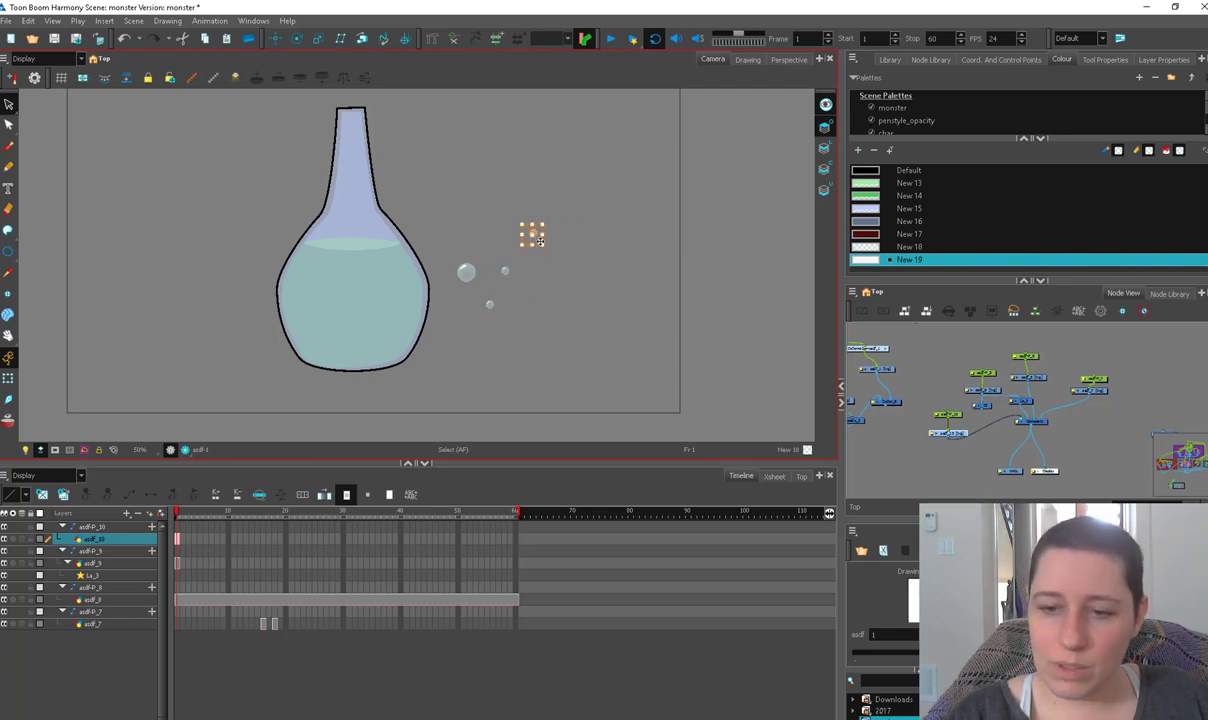
{"action": "mouse_move", "coordinate": [540, 241]}
{"action": "left_mouse_down"}
{"action": "mouse_move", "coordinate": [546, 229]}
{"action": "mouse_move", "coordinate": [536, 271]}
{"action": "mouse_move", "coordinate": [478, 211]}
{"action": "mouse_move", "coordinate": [450, 259]}
{"action": "mouse_move", "coordinate": [464, 195]}
{"action": "left_mouse_up"}
Duplicate groups of bubbles and scatter them into an irregular vertical column beside the bottle
{"action": "left_click", "coordinate": [561, 235]}
{"action": "key", "text": "ctrl+c"}
{"action": "key", "text": "ctrl+v"}
{"action": "key", "text": "2"}
{"action": "left_click", "coordinate": [456, 285]}
{"action": "left_click_drag", "start_coordinate": [447, 216], "coordinate": [446, 240]}
{"action": "left_click_drag", "start_coordinate": [438, 235], "coordinate": [435, 209]}
{"action": "left_click_drag", "start_coordinate": [416, 265], "coordinate": [408, 234]}
{"action": "key", "text": "2"}
{"action": "mouse_move", "coordinate": [491, 225]}
{"action": "left_mouse_down"}
{"action": "mouse_move", "coordinate": [464, 266]}
{"action": "mouse_move", "coordinate": [498, 283]}
{"action": "left_mouse_up"}
{"action": "left_click_drag", "start_coordinate": [446, 309], "coordinate": [445, 351]}
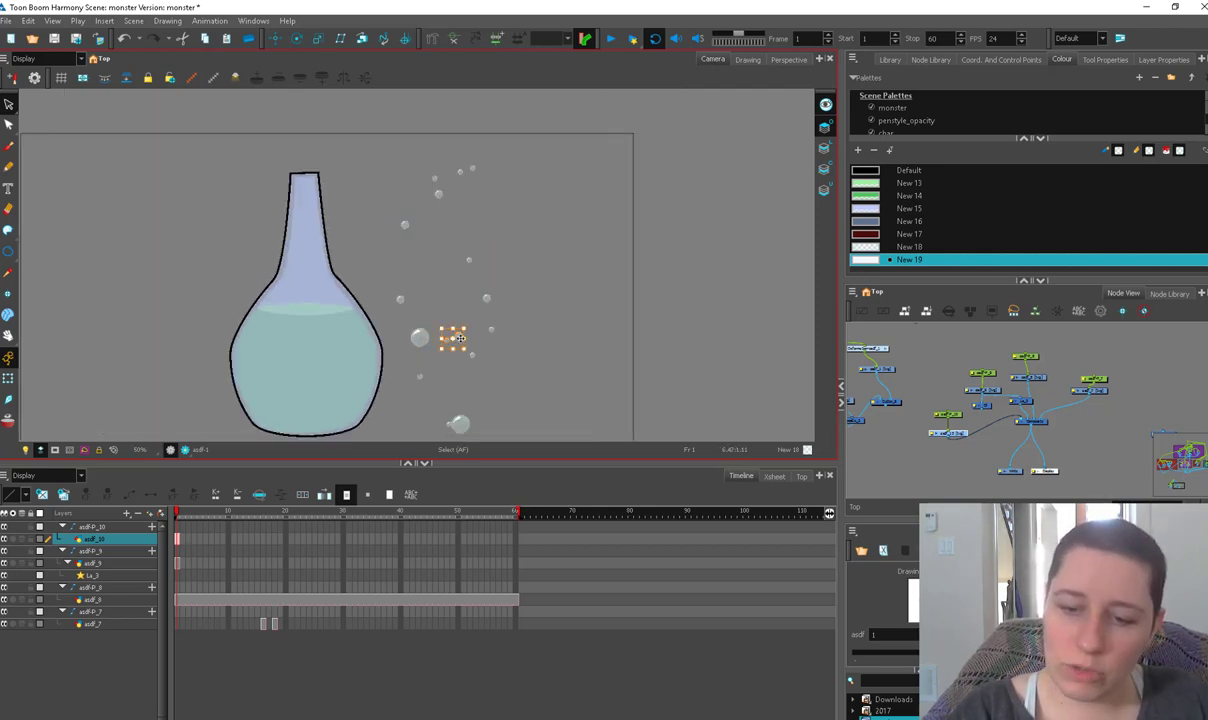
Extend the bubble column above the camera frame with a copied cluster, and undo the last stray-bubble adjustment
{"action": "key", "text": "1"}
{"action": "key", "text": "1"}
{"action": "mouse_move", "coordinate": [491, 208]}
{"action": "left_mouse_down"}
{"action": "mouse_move", "coordinate": [494, 191]}
{"action": "mouse_move", "coordinate": [472, 236]}
{"action": "mouse_move", "coordinate": [441, 260]}
{"action": "left_mouse_up"}
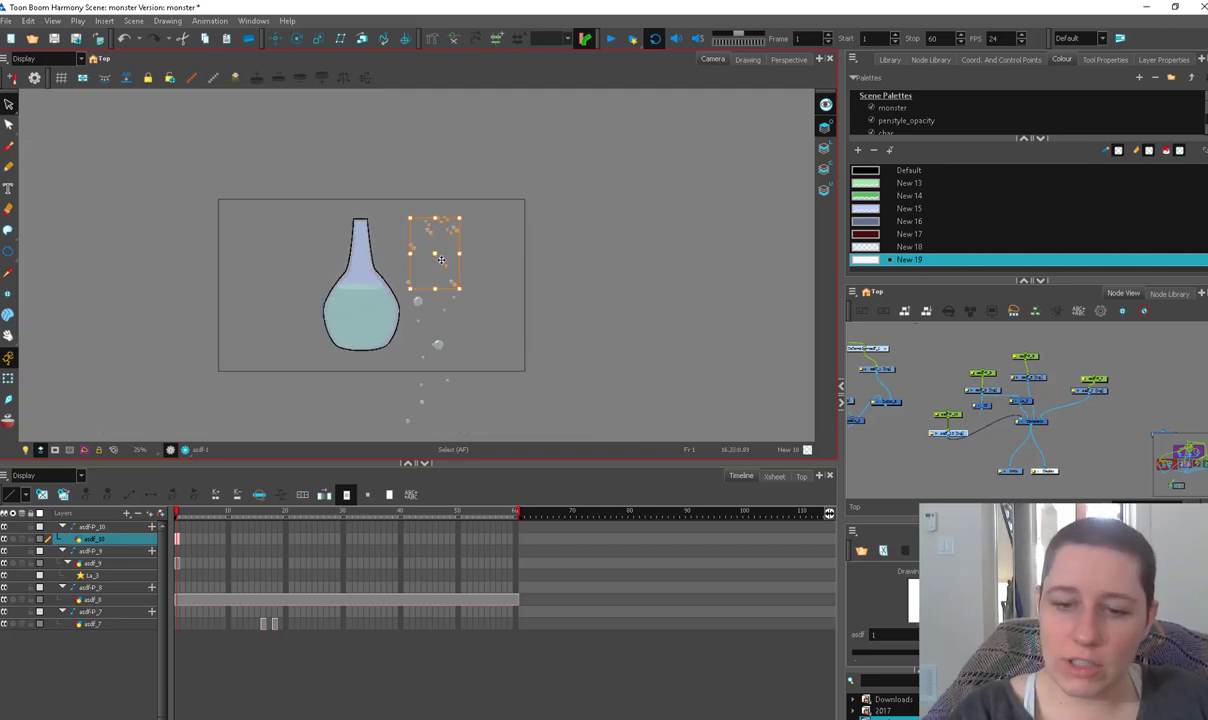
{"action": "left_click", "coordinate": [424, 132]}
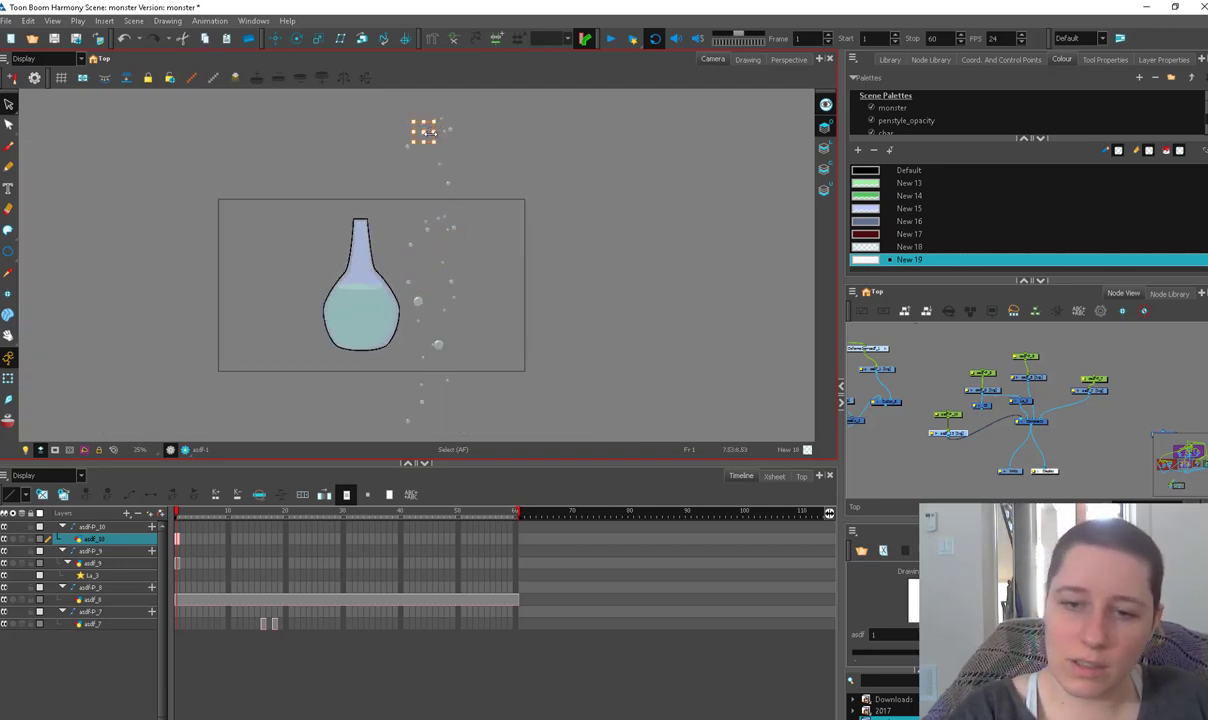
{"action": "left_click_drag", "start_coordinate": [428, 141], "coordinate": [424, 182]}
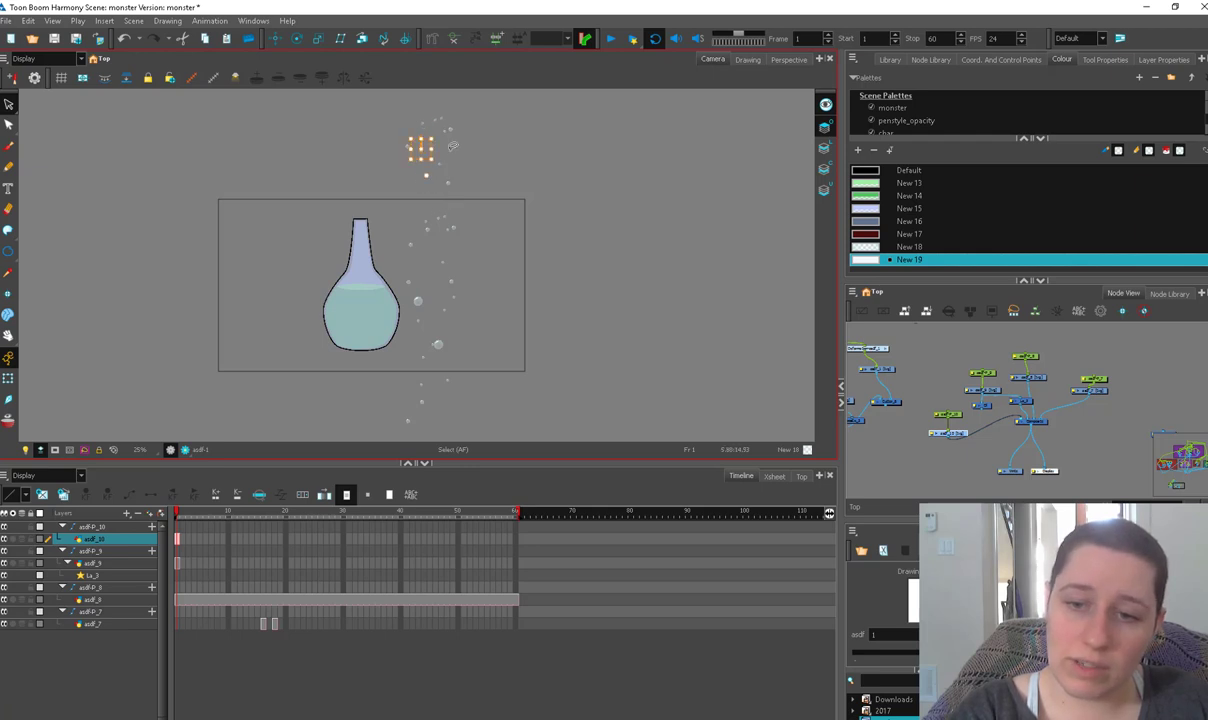
{"action": "key", "text": "ctrl+z"}
Paste further bubble clusters below the camera frame to lengthen the column downward, and deselect them
{"action": "key", "text": "ctrl+v"}
{"action": "left_click_drag", "start_coordinate": [472, 435], "coordinate": [451, 244]}
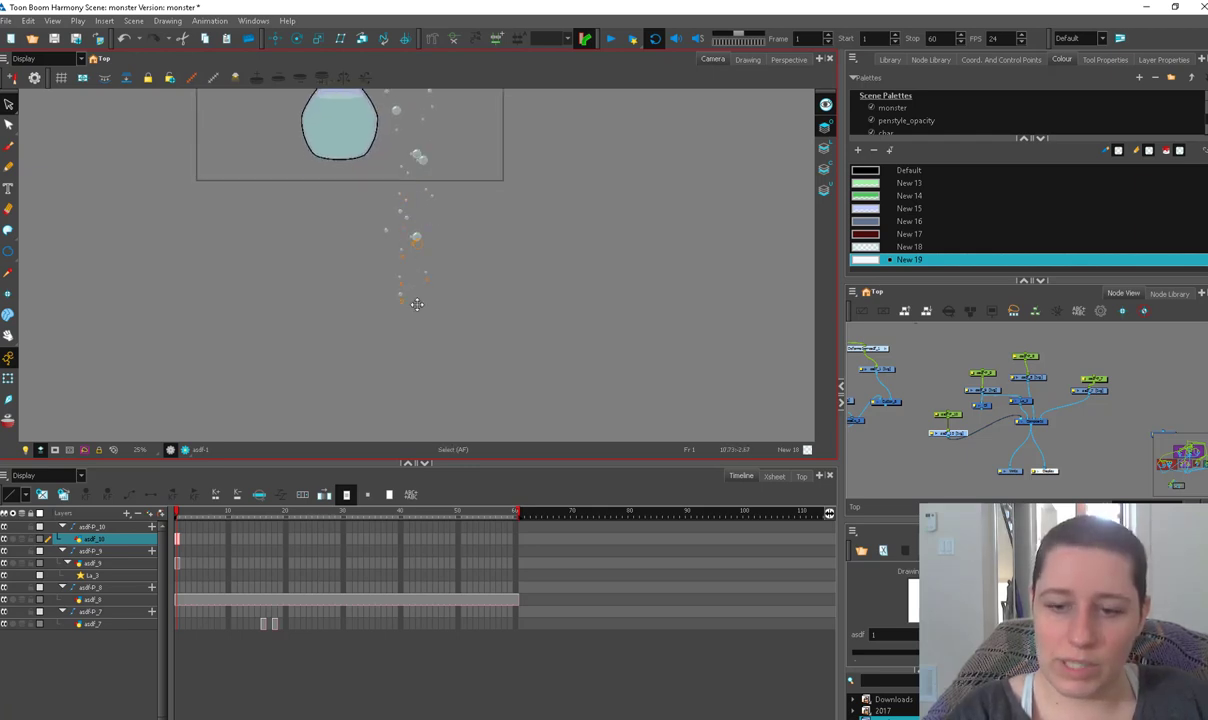
{"action": "left_click_drag", "start_coordinate": [418, 388], "coordinate": [418, 287]}
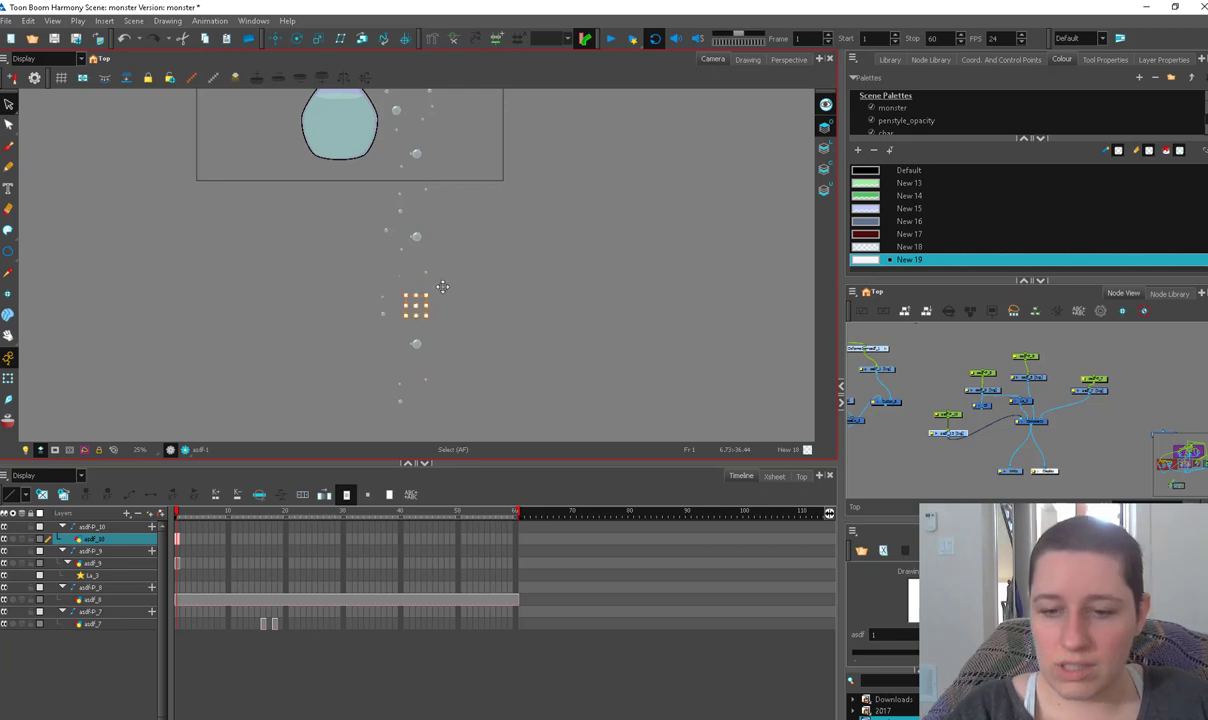
{"action": "left_click_drag", "start_coordinate": [438, 181], "coordinate": [421, 382]}
{"action": "key", "text": "1"}
{"action": "key", "text": "1"}
{"action": "key", "text": "1"}
{"action": "key", "text": "2"}
{"action": "mouse_move", "coordinate": [452, 300]}
{"action": "left_mouse_down"}
{"action": "mouse_move", "coordinate": [452, 245]}
{"action": "mouse_move", "coordinate": [457, 453]}
{"action": "left_mouse_up"}
{"action": "mouse_move", "coordinate": [427, 278]}
{"action": "left_mouse_down"}
{"action": "mouse_move", "coordinate": [420, 333]}
{"action": "mouse_move", "coordinate": [476, 213]}
{"action": "left_mouse_up"}
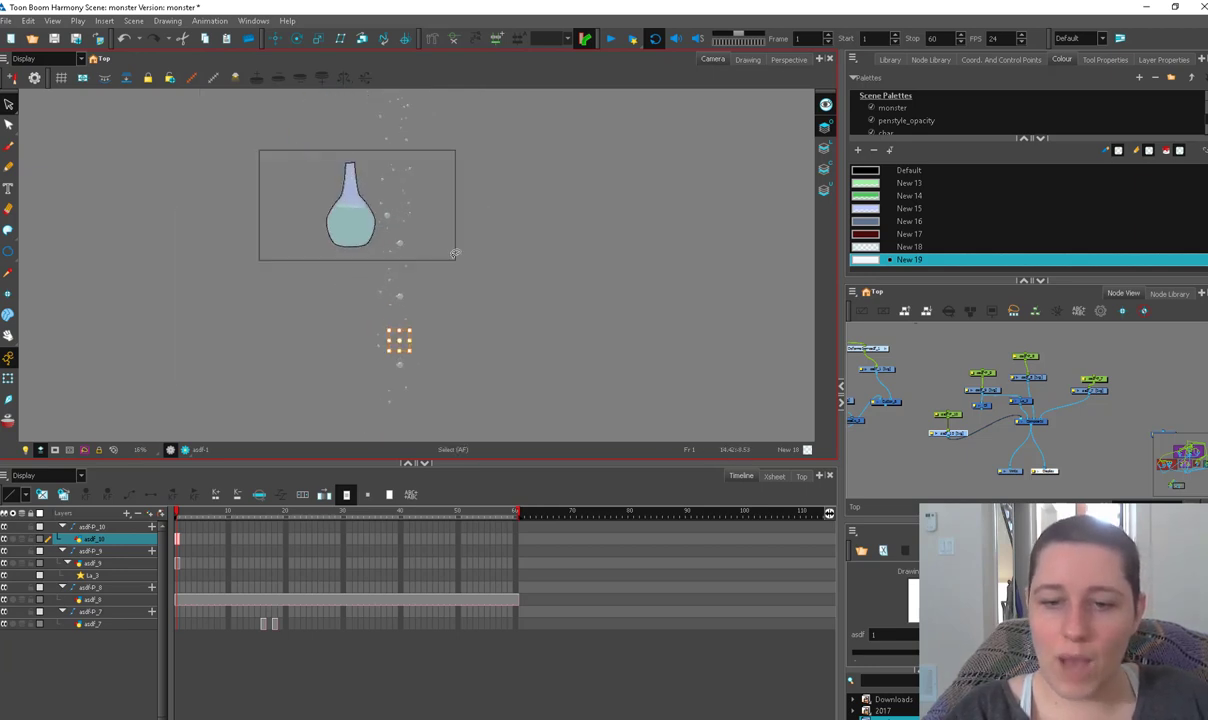
{"action": "left_click", "coordinate": [461, 218]}
{"action": "key", "text": "1"}
{"action": "key", "text": "1"}
{"action": "key", "text": "2"}
Duplicate the bubble drawing and its peg as a new layer with Paste Special, using Always create drawing files
{"action": "left_click_drag", "start_coordinate": [955, 393], "coordinate": [939, 461]}
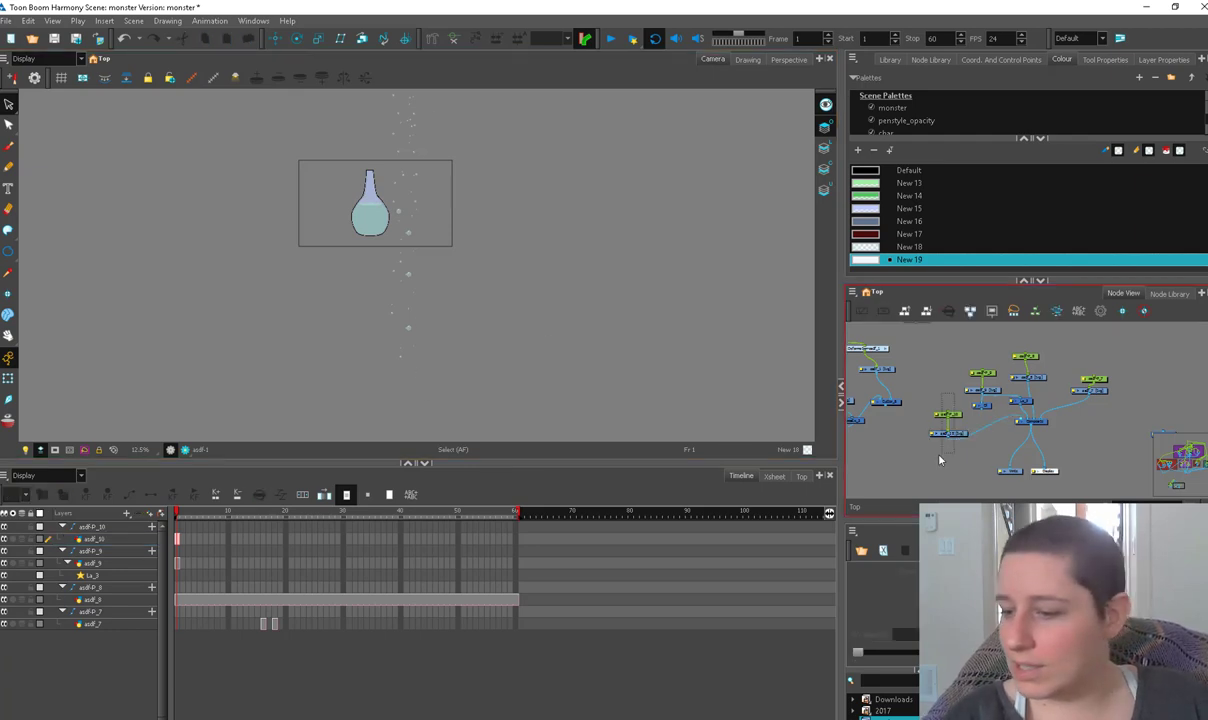
{"action": "key", "text": "2"}
{"action": "left_click_drag", "start_coordinate": [950, 338], "coordinate": [1037, 340]}
{"action": "left_click_drag", "start_coordinate": [922, 456], "coordinate": [946, 394]}
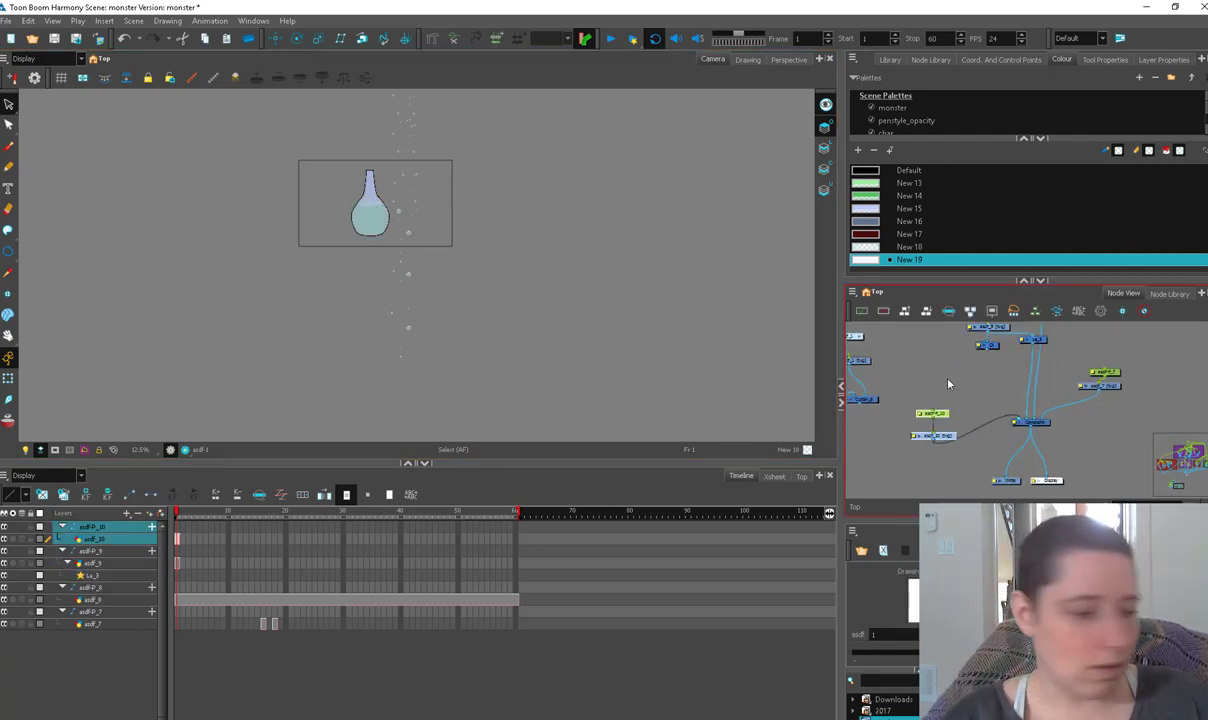
{"action": "key", "text": "ctrl+b"}
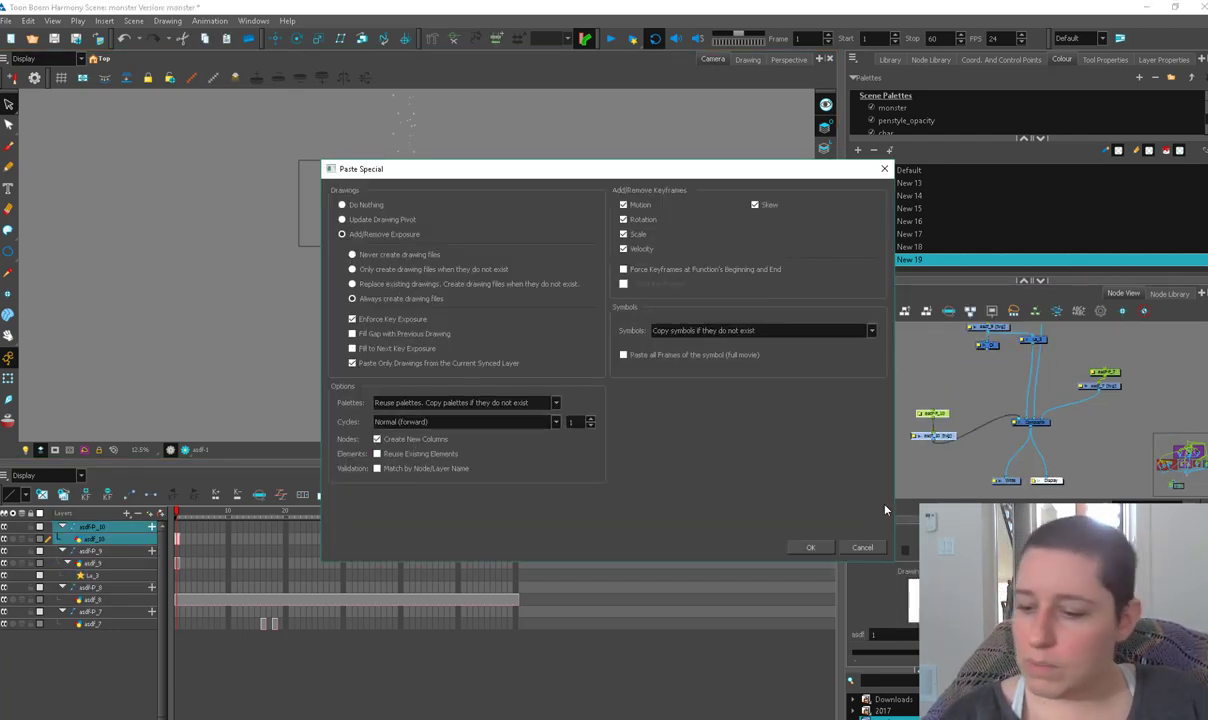
{"action": "left_click", "coordinate": [810, 547]}
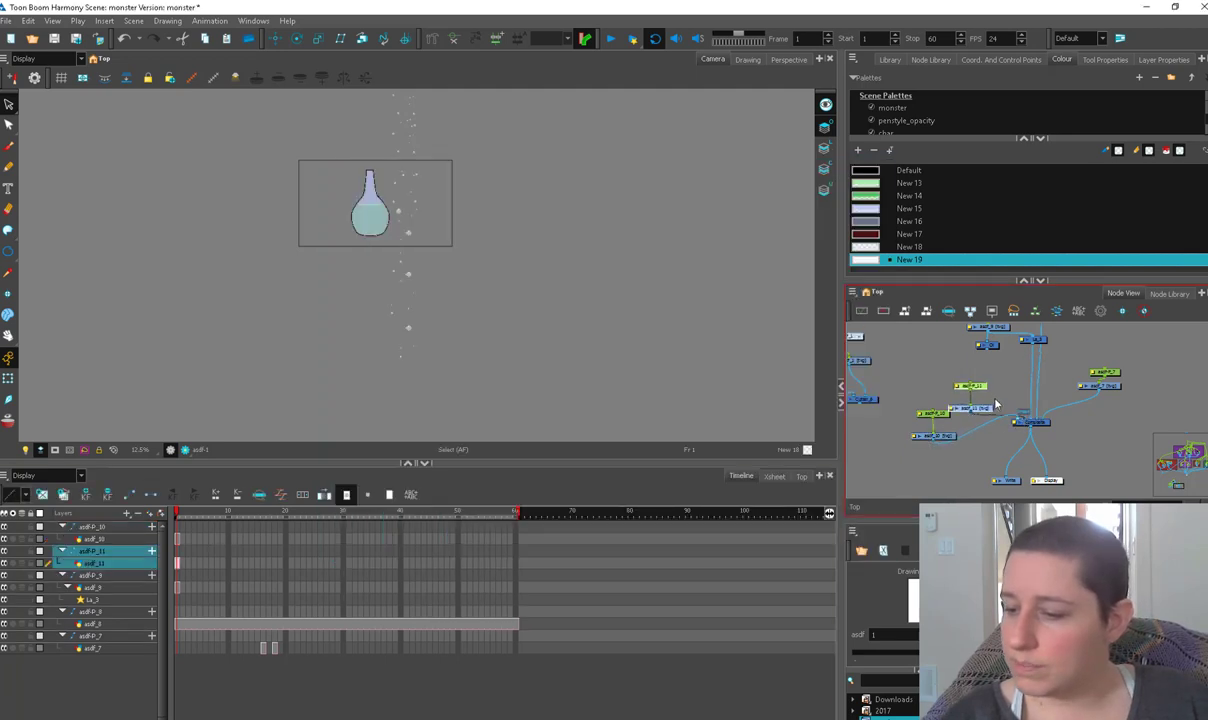
Offset and slightly shrink all bubbles on the copied layer so they sit between the original ones
{"action": "left_click_drag", "start_coordinate": [453, 189], "coordinate": [423, 254]}
{"action": "key", "text": "ctrl+a"}
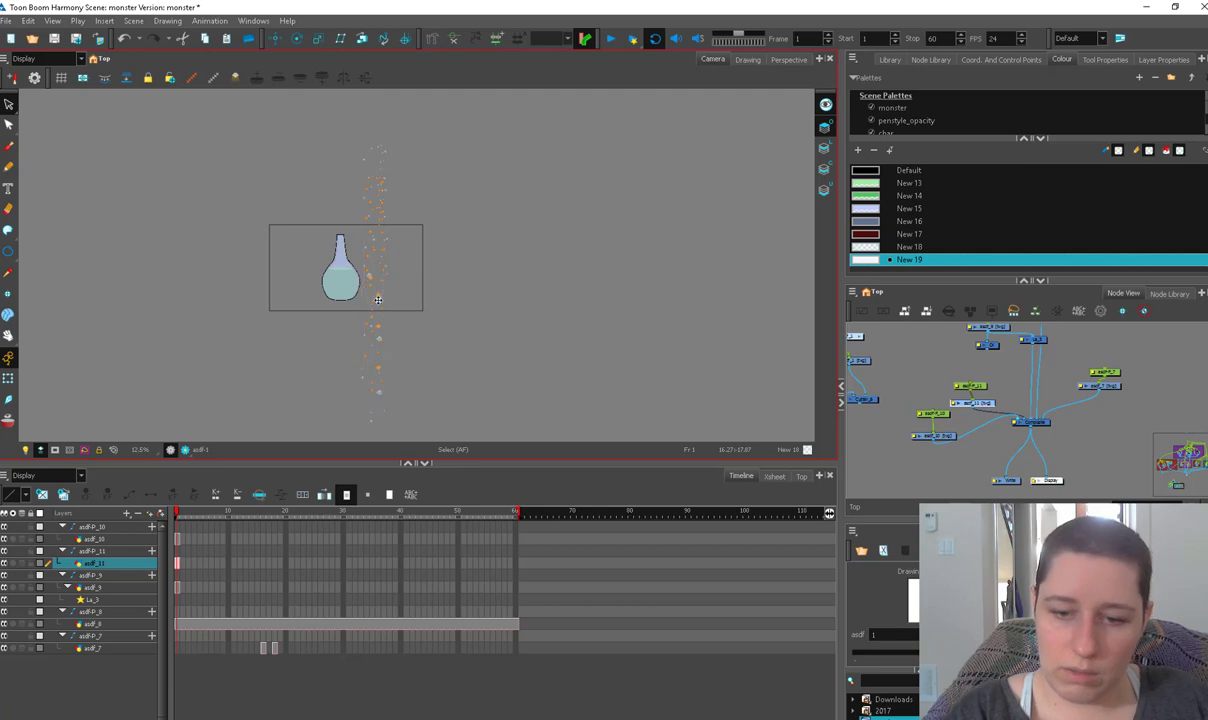
{"action": "key", "text": "2"}
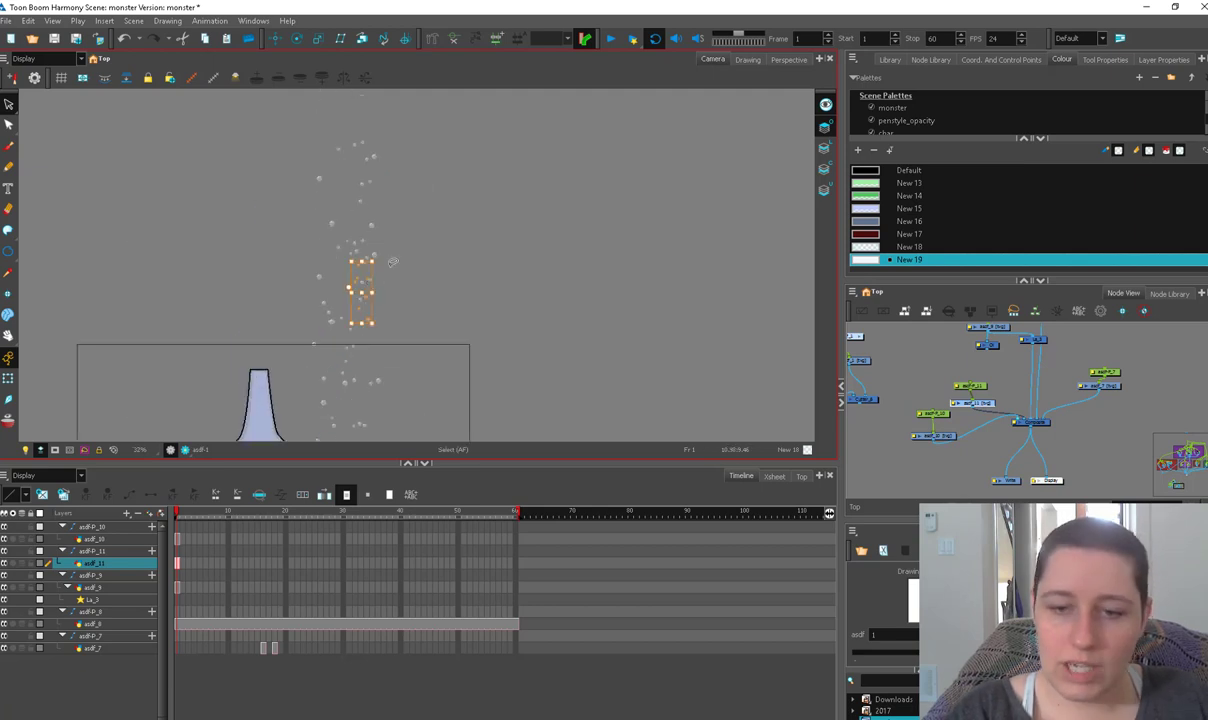
{"action": "left_click", "coordinate": [393, 238]}
{"action": "key", "text": "1"}
{"action": "key", "text": "space"}
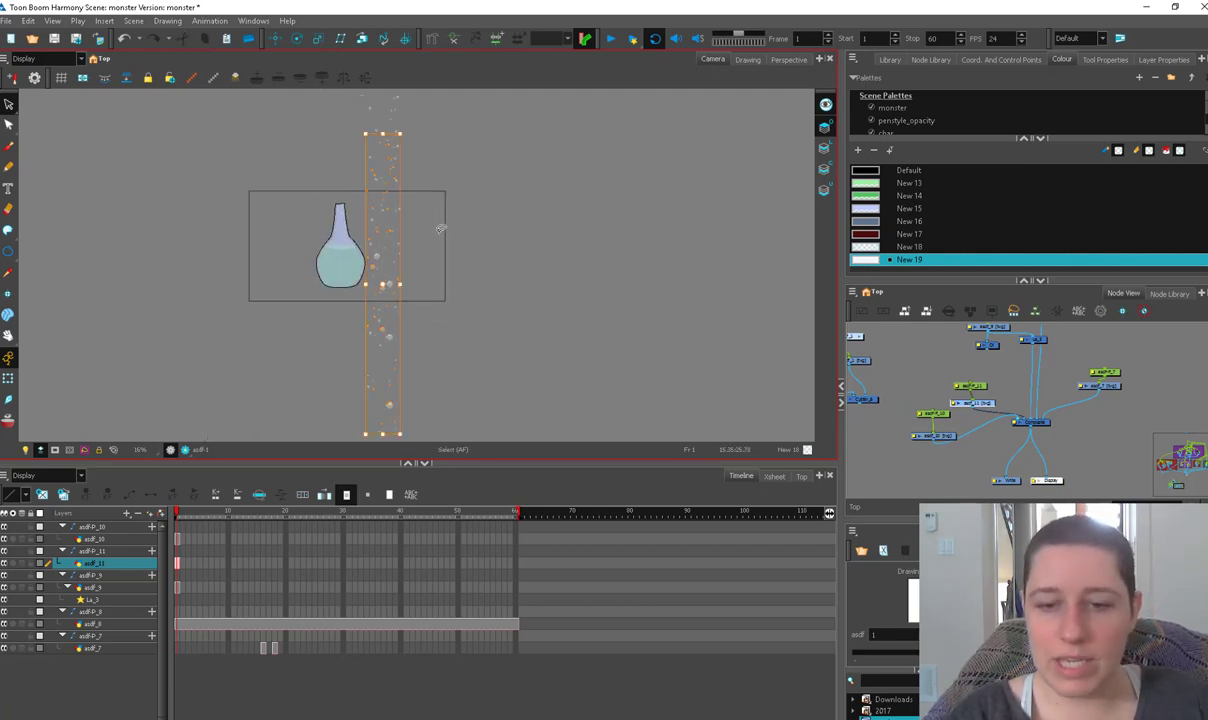
Rearrange individual bubbles on the copied layer so they do not line up with the original layer's bubbles
{"action": "scroll", "coordinate": [440, 310], "scroll_direction": "up", "scroll_amount": 5}
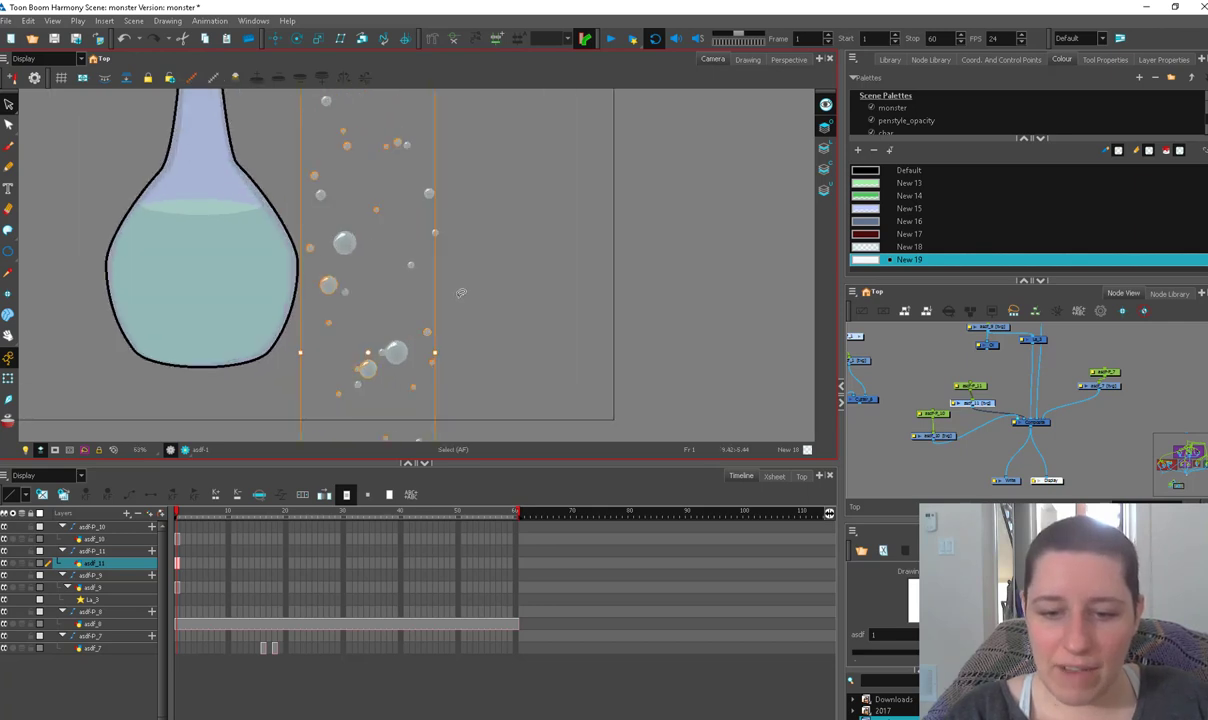
{"action": "mouse_move", "coordinate": [361, 275]}
{"action": "left_mouse_down"}
{"action": "mouse_move", "coordinate": [321, 344]}
{"action": "mouse_move", "coordinate": [324, 334]}
{"action": "left_mouse_up"}
{"action": "key", "text": "1"}
{"action": "key", "text": "1"}
{"action": "key", "text": "space"}
{"action": "left_click_drag", "start_coordinate": [437, 401], "coordinate": [443, 210]}
{"action": "key", "text": "2"}
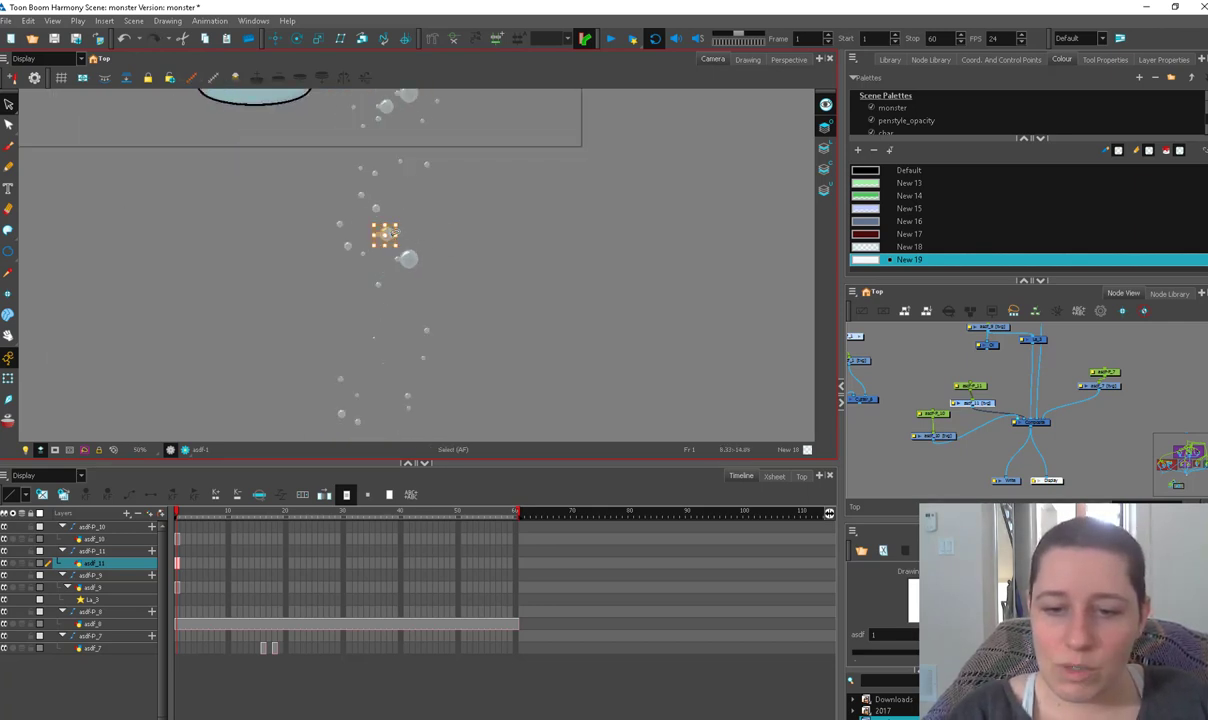
{"action": "scroll", "coordinate": [387, 359], "scroll_direction": "down", "scroll_amount": 5}
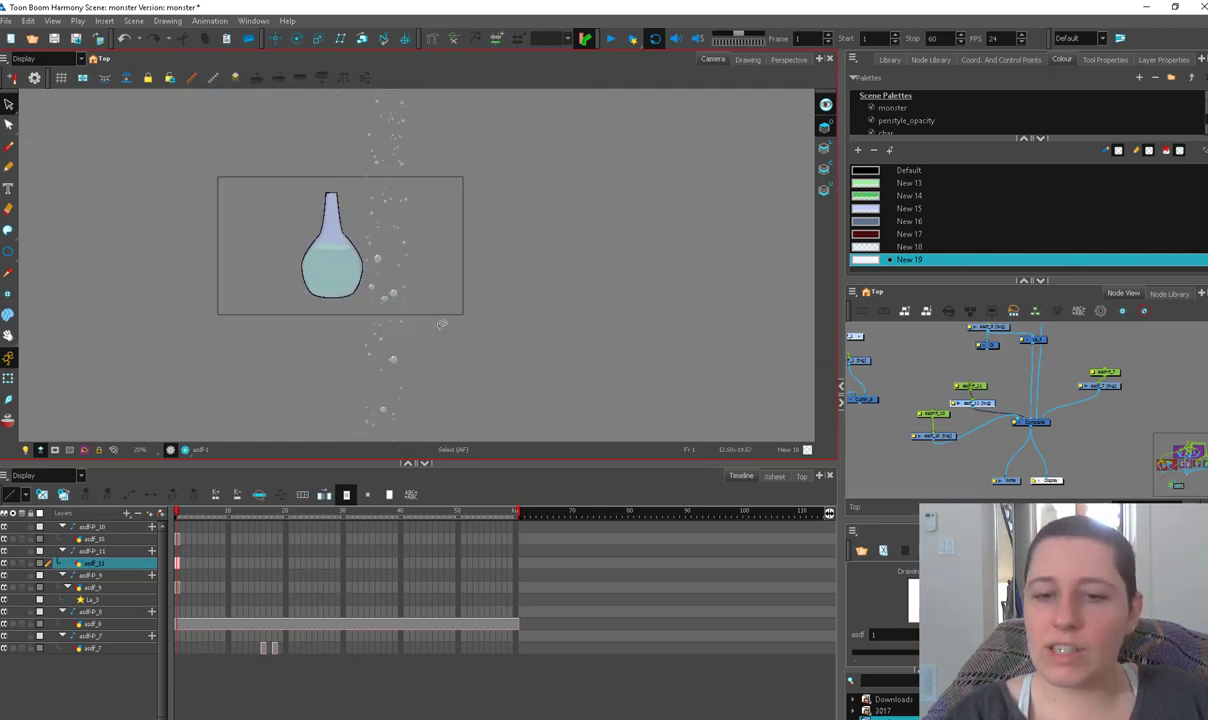
Select the copied bubble layer's peg with the Transform tool, and add a Cutter node from the node favourites above the composite
{"action": "left_click", "coordinate": [8, 378]}
{"action": "left_click", "coordinate": [972, 386]}
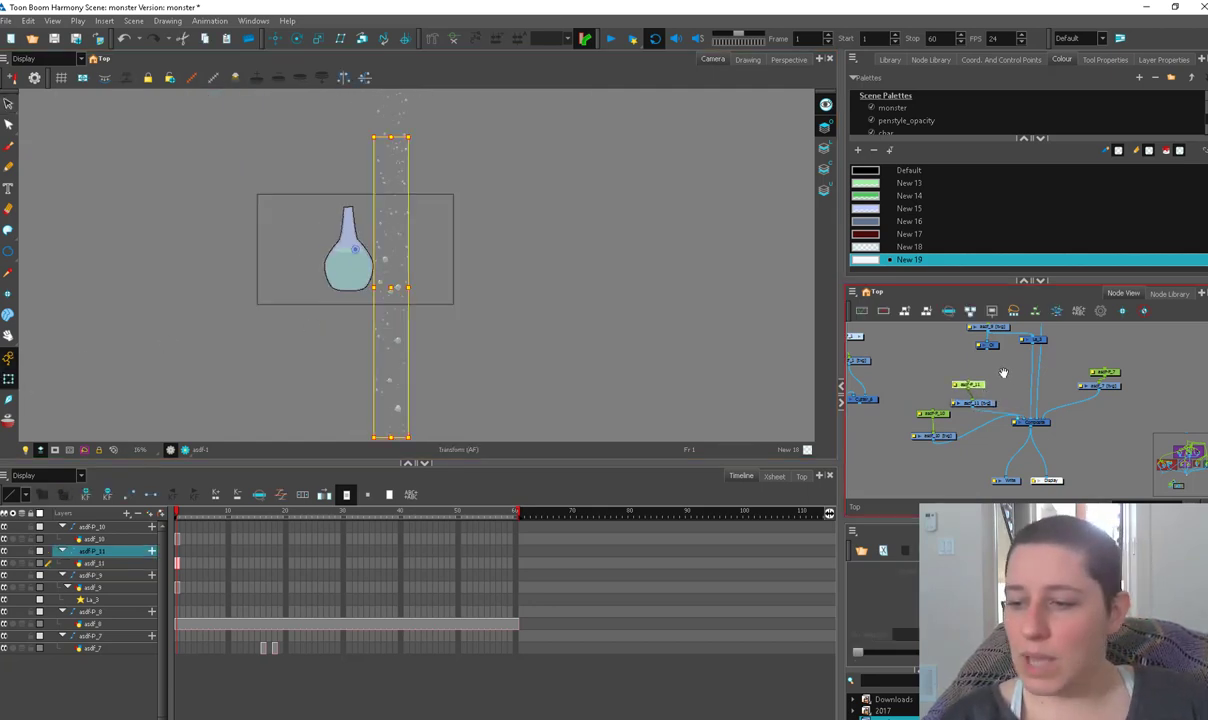
{"action": "key", "text": "space"}
{"action": "left_click_drag", "start_coordinate": [1016, 369], "coordinate": [944, 409]}
{"action": "scroll", "coordinate": [950, 411], "scroll_direction": "down", "scroll_amount": 1}
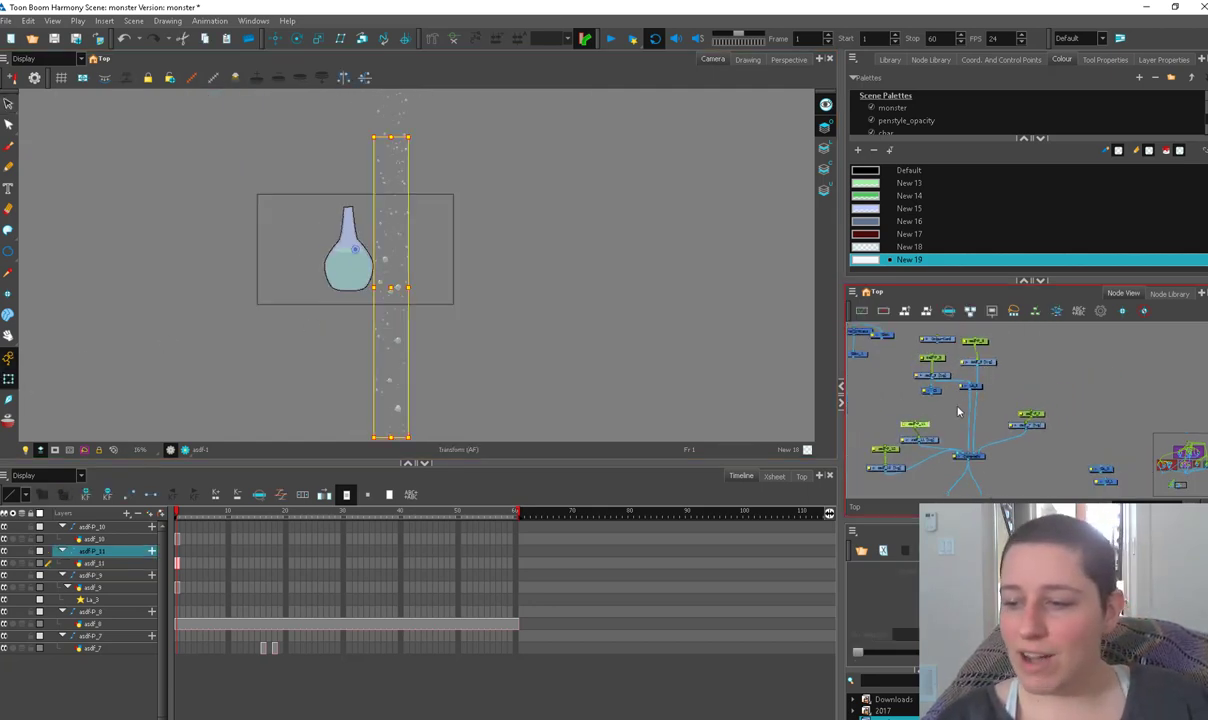
{"action": "left_click", "coordinate": [931, 59]}
{"action": "left_click", "coordinate": [1104, 60]}
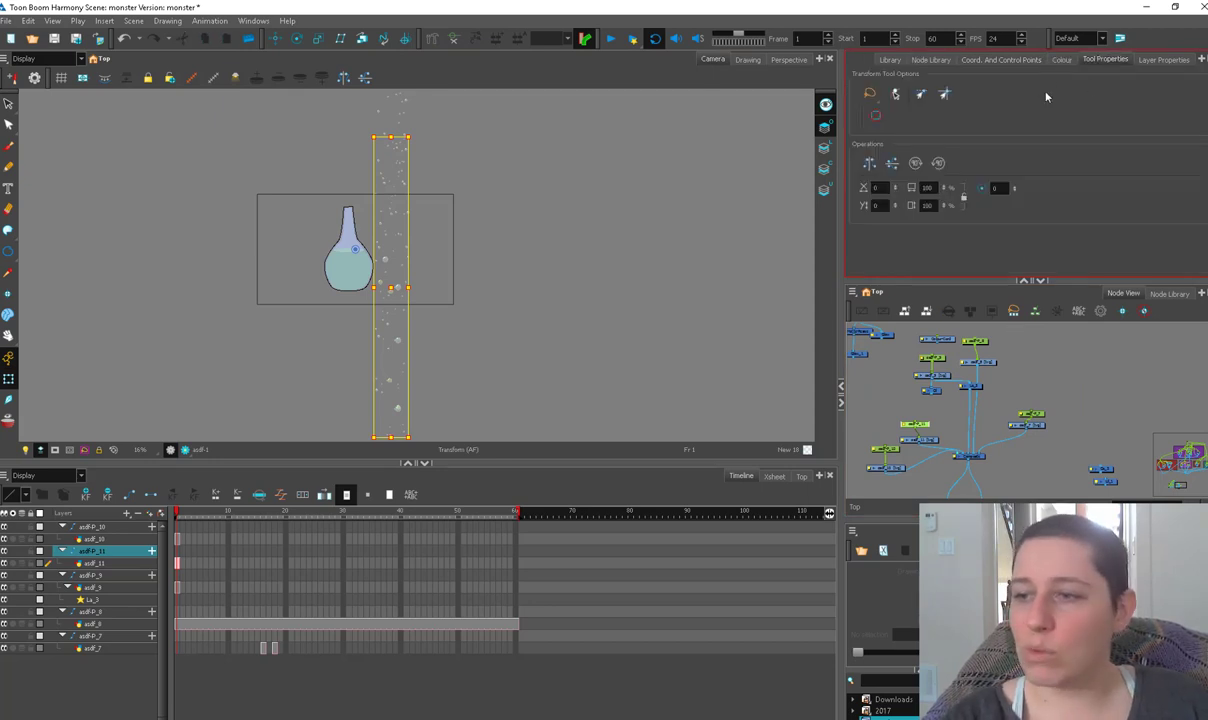
{"action": "left_click", "coordinate": [990, 60]}
{"action": "left_click", "coordinate": [940, 60]}
{"action": "left_click", "coordinate": [982, 79]}
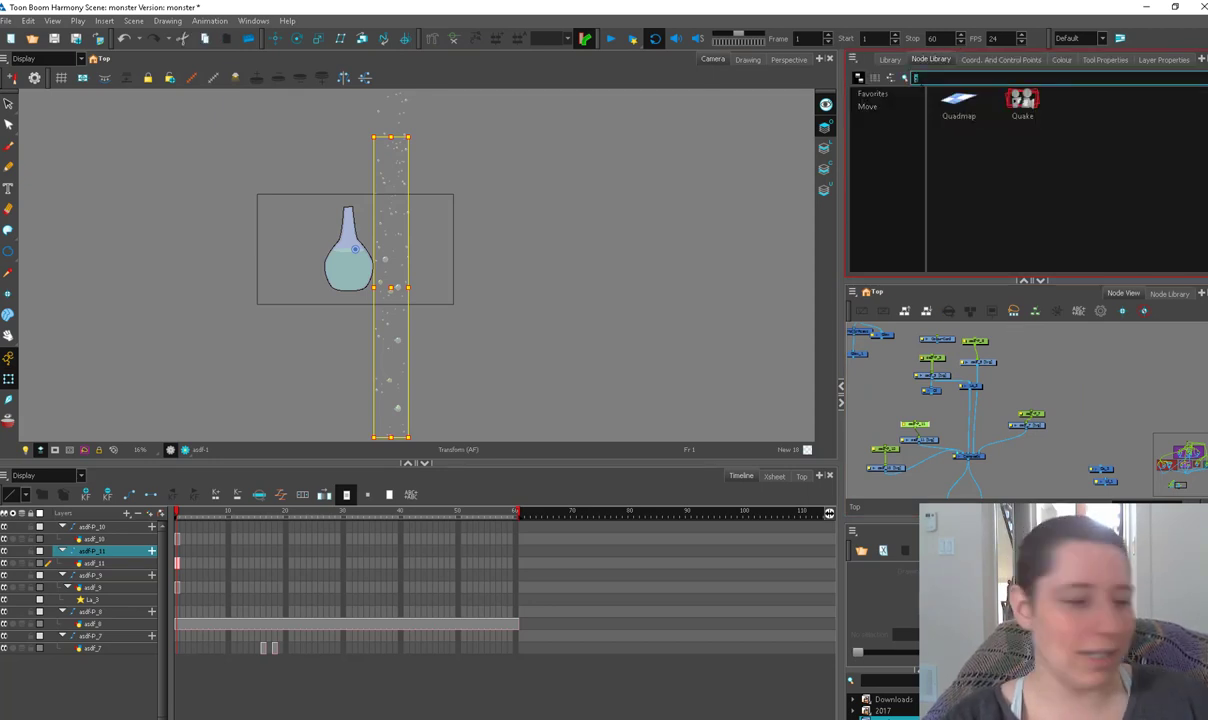
{"action": "left_click_drag", "start_coordinate": [957, 341], "coordinate": [945, 378]}
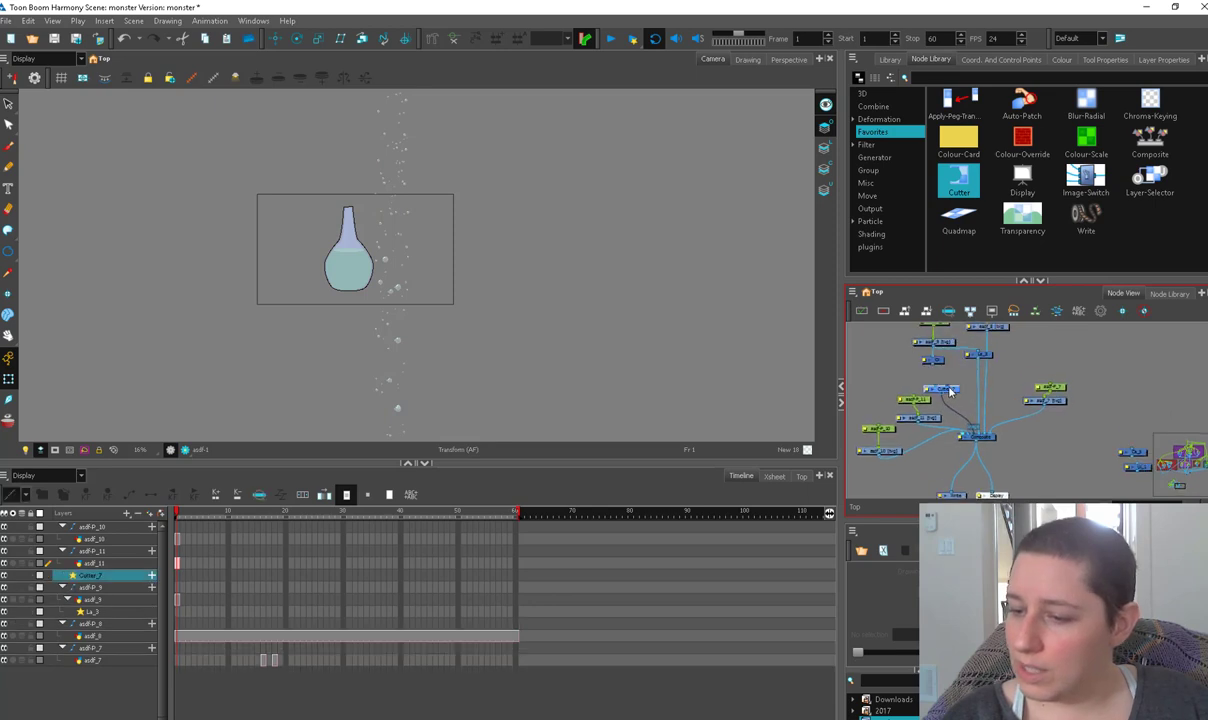
Wire the dark red liquid shape's selector into the Cutter as its matte, and turn on Inverted for the Cutter
{"action": "key", "text": "2"}
{"action": "left_click", "coordinate": [928, 329]}
{"action": "key", "text": "alt+s"}
{"action": "key", "text": "2"}
{"action": "key", "text": "2"}
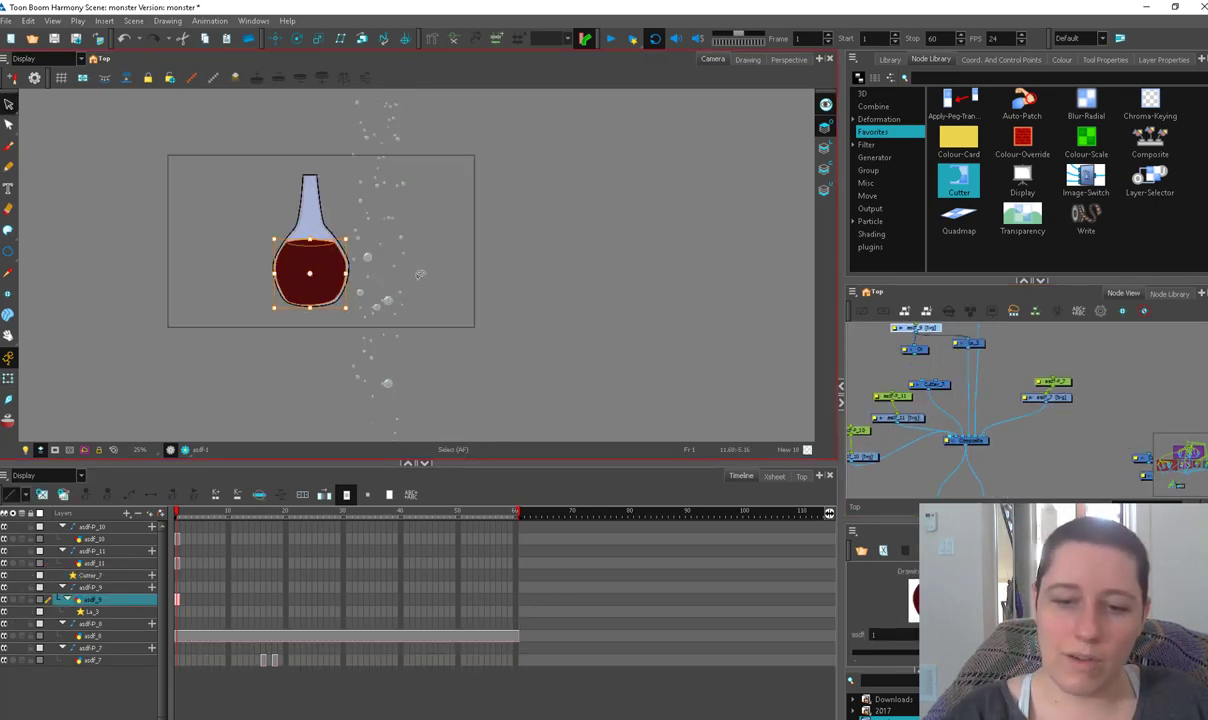
{"action": "left_click", "coordinate": [8, 378]}
{"action": "double_click", "coordinate": [912, 384]}
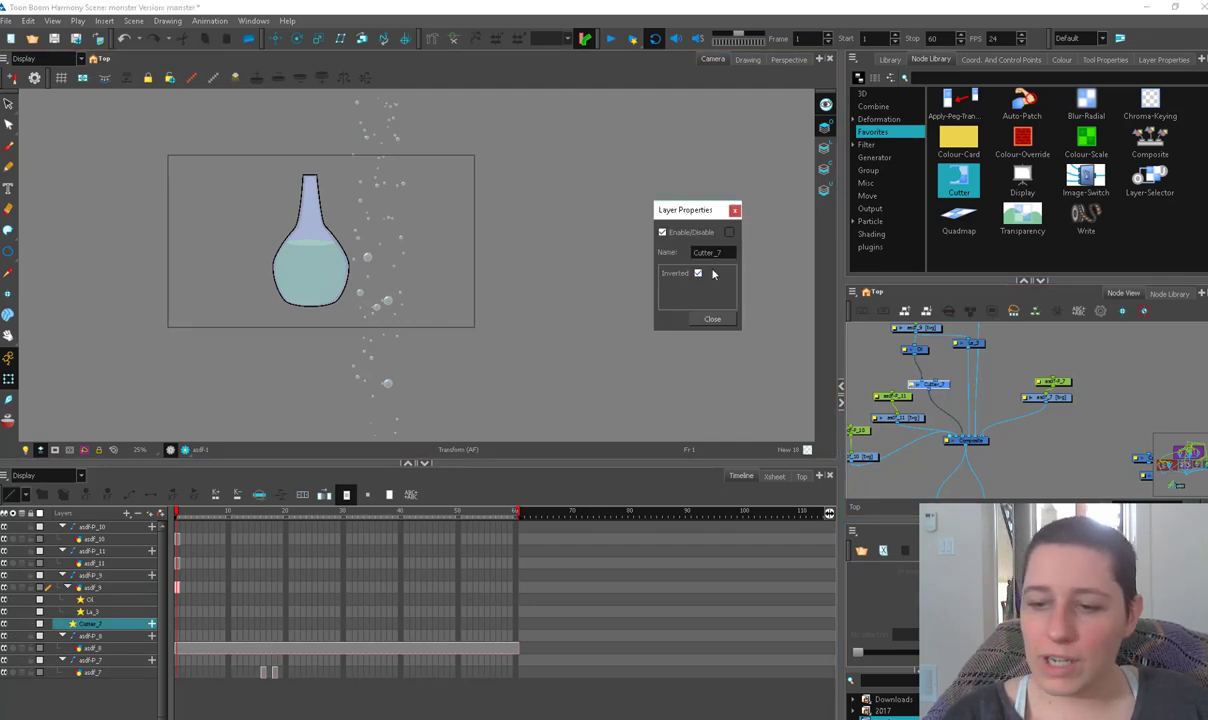
{"action": "left_click", "coordinate": [712, 318]}
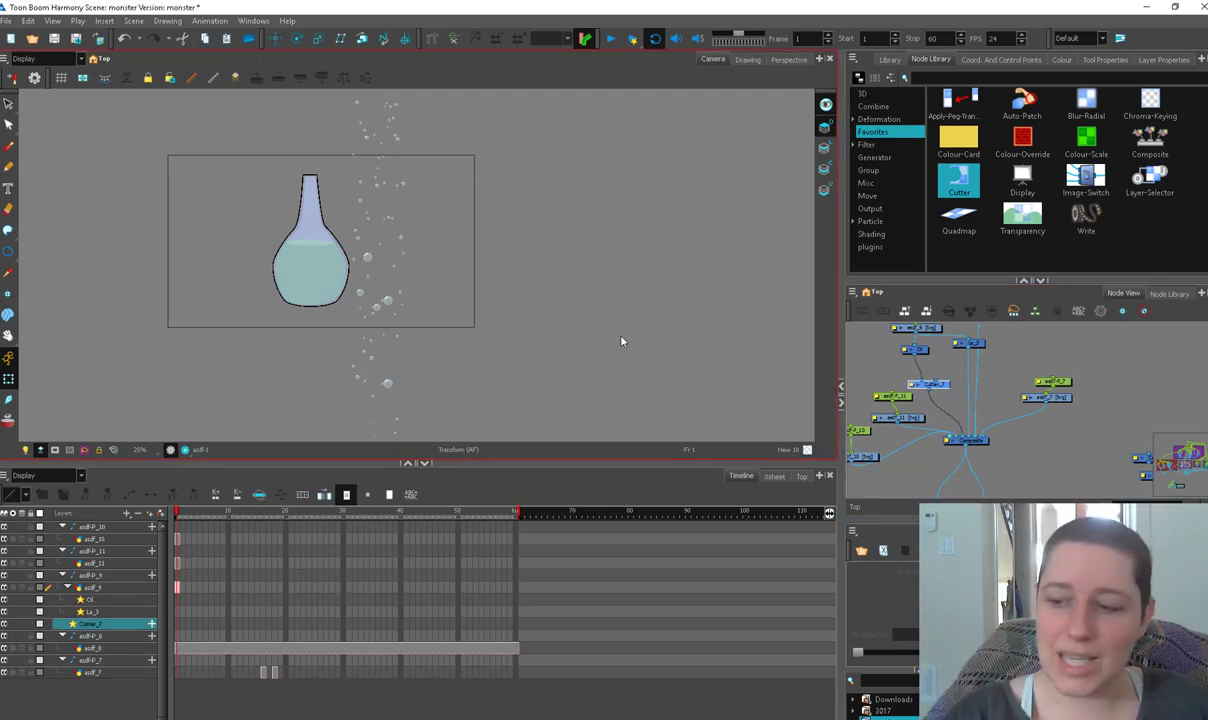
Move both bubble pegs under the bottle so the columns start at the liquid's surface, and select only the asdf-P_11 peg
{"action": "left_click", "coordinate": [886, 397]}
{"action": "left_click", "coordinate": [858, 430], "text": "shift"}
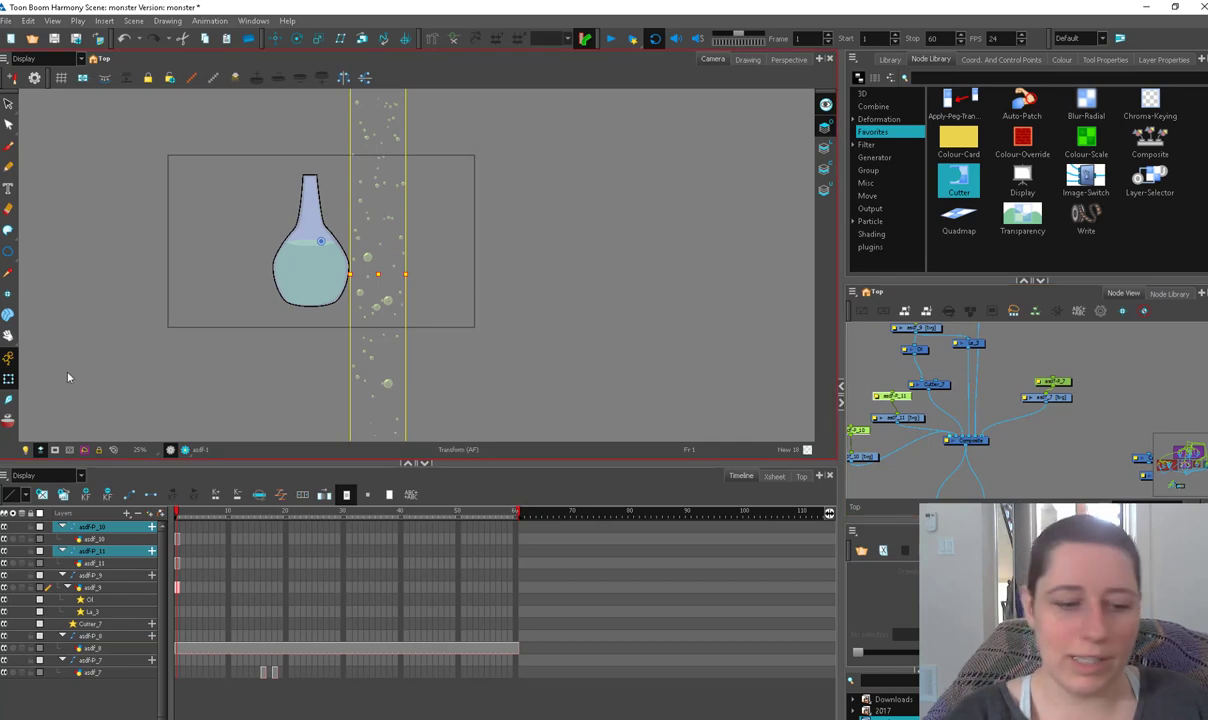
{"action": "left_click_drag", "start_coordinate": [379, 276], "coordinate": [312, 498]}
{"action": "left_click_drag", "start_coordinate": [311, 360], "coordinate": [308, 388]}
{"action": "left_click", "coordinate": [301, 530]}
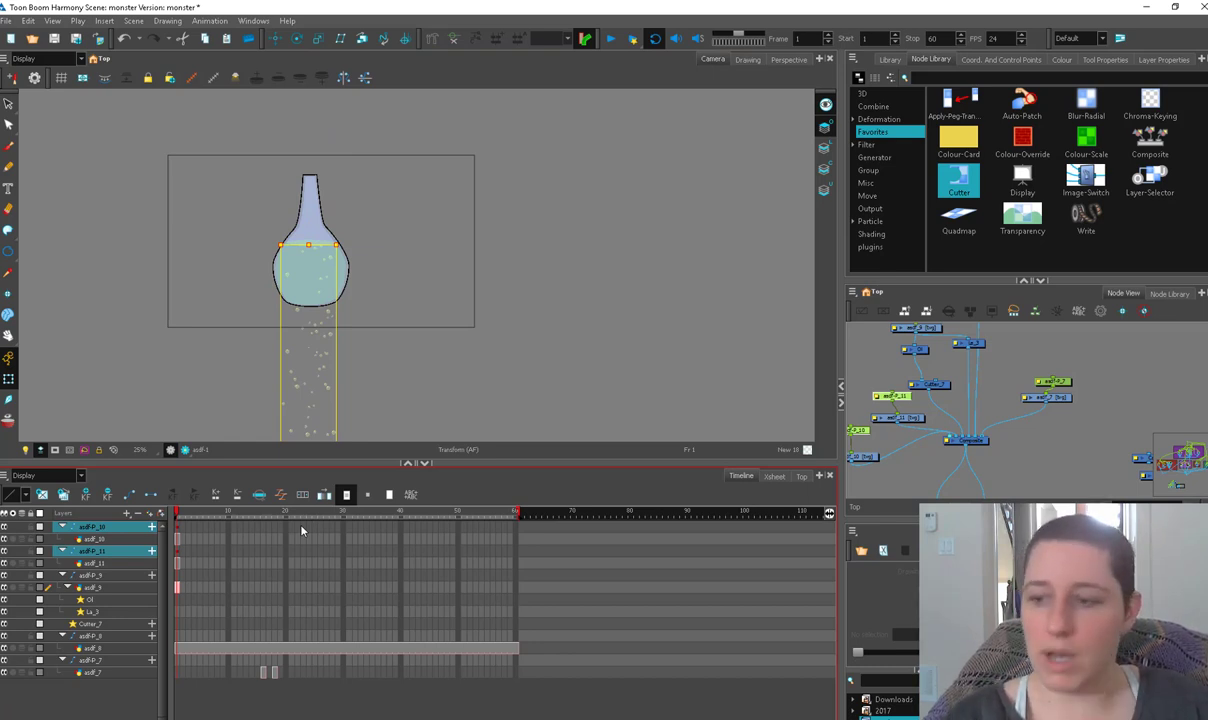
{"action": "left_click", "coordinate": [891, 397]}
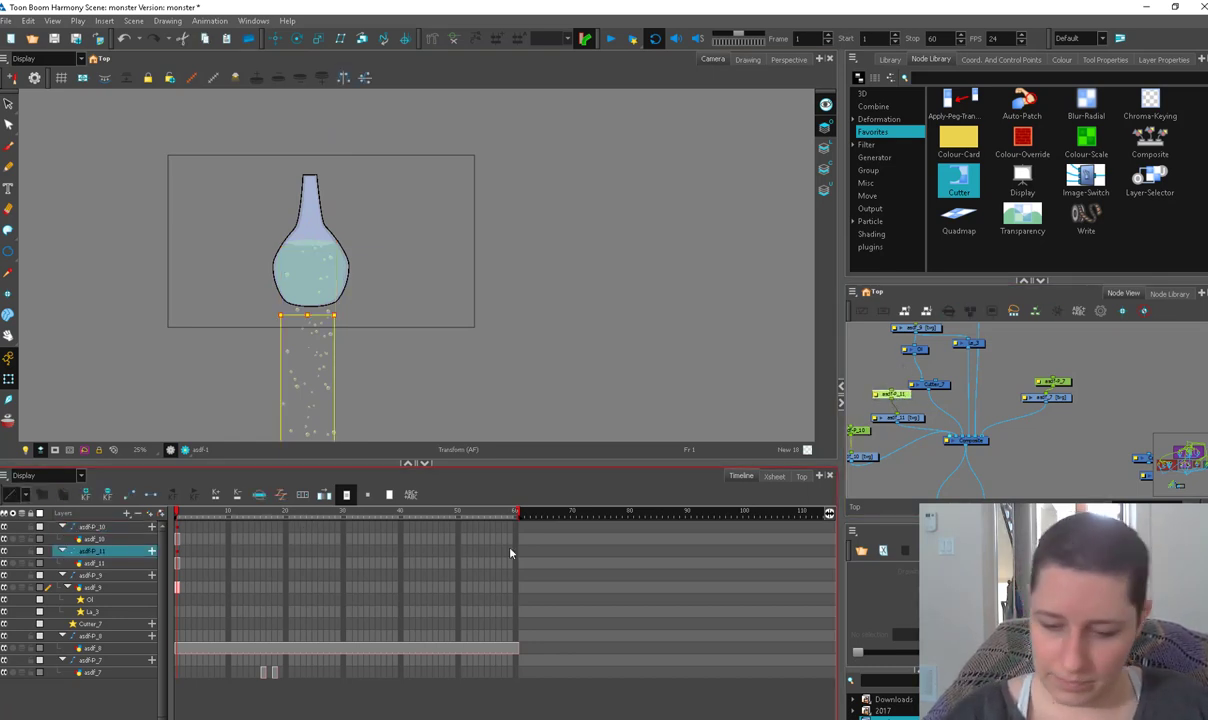
Extend the bubble and liquid drawings' exposure through frame 60, and move both bubble pegs up through the bottle at frame 60
{"action": "left_click_drag", "start_coordinate": [515, 541], "coordinate": [514, 598]}
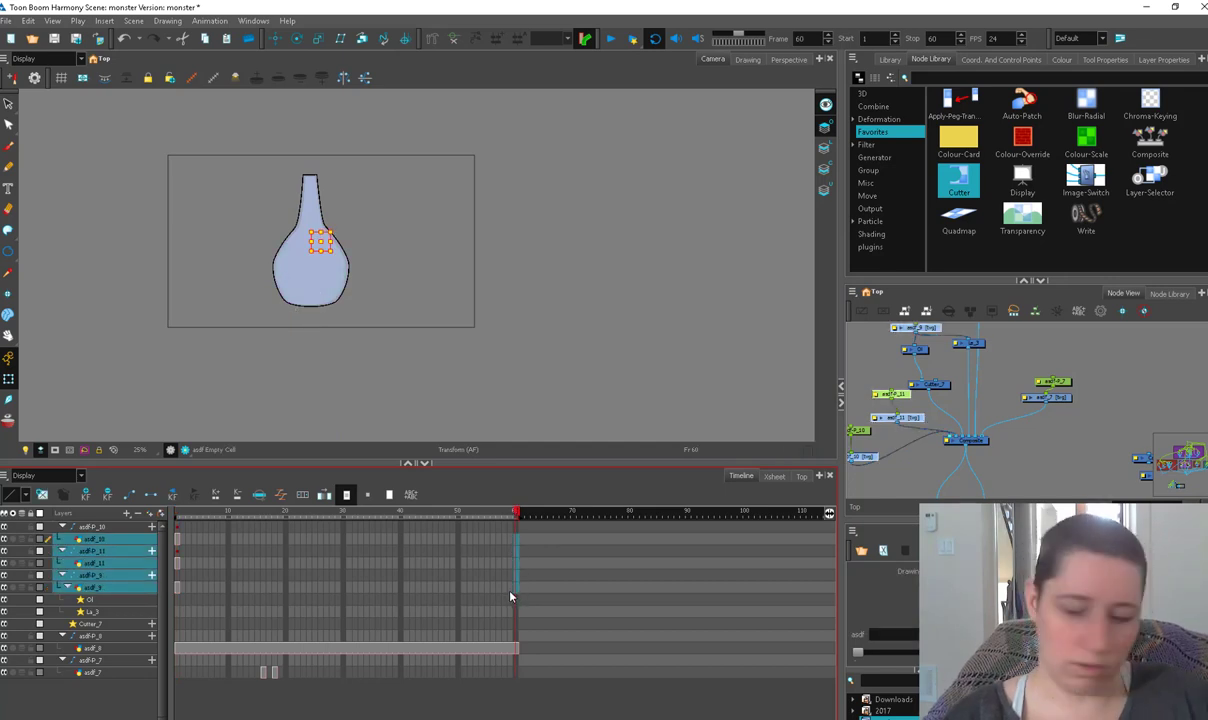
{"action": "key", "text": "F5"}
{"action": "left_click_drag", "start_coordinate": [351, 416], "coordinate": [351, 239]}
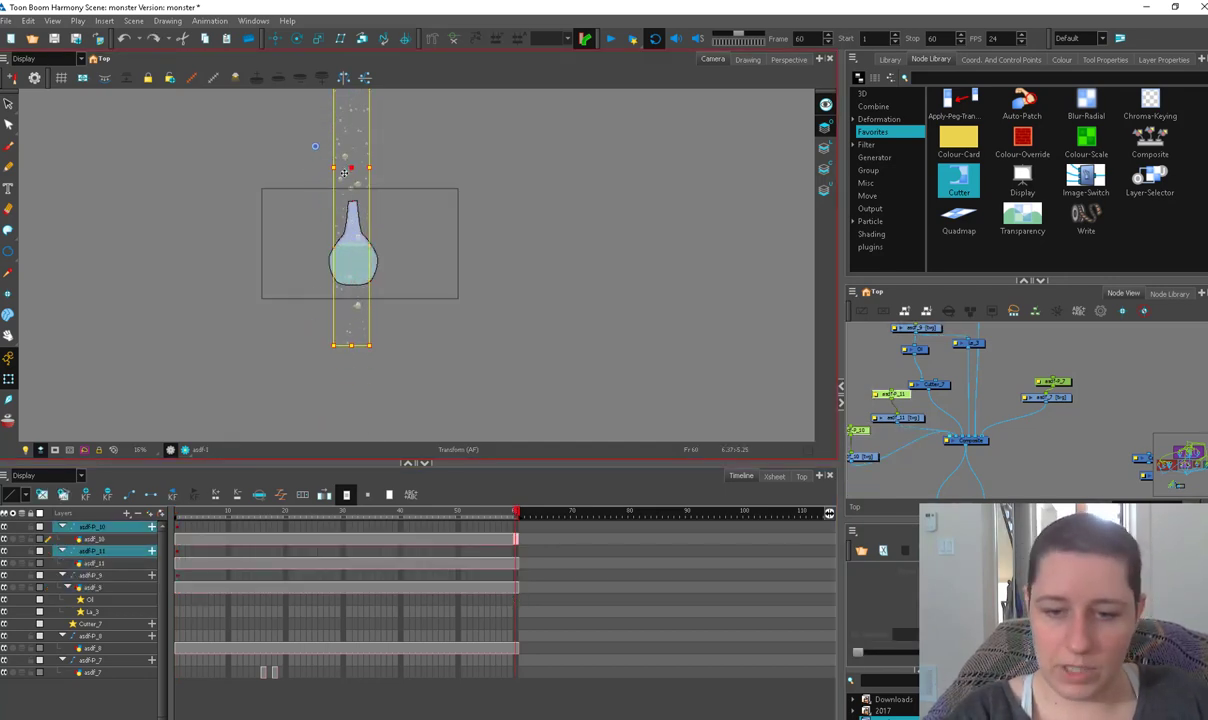
Select only the asdf-P_11 peg and lower its bubble column beneath the bottle at frame 1
{"action": "left_click", "coordinate": [894, 395]}
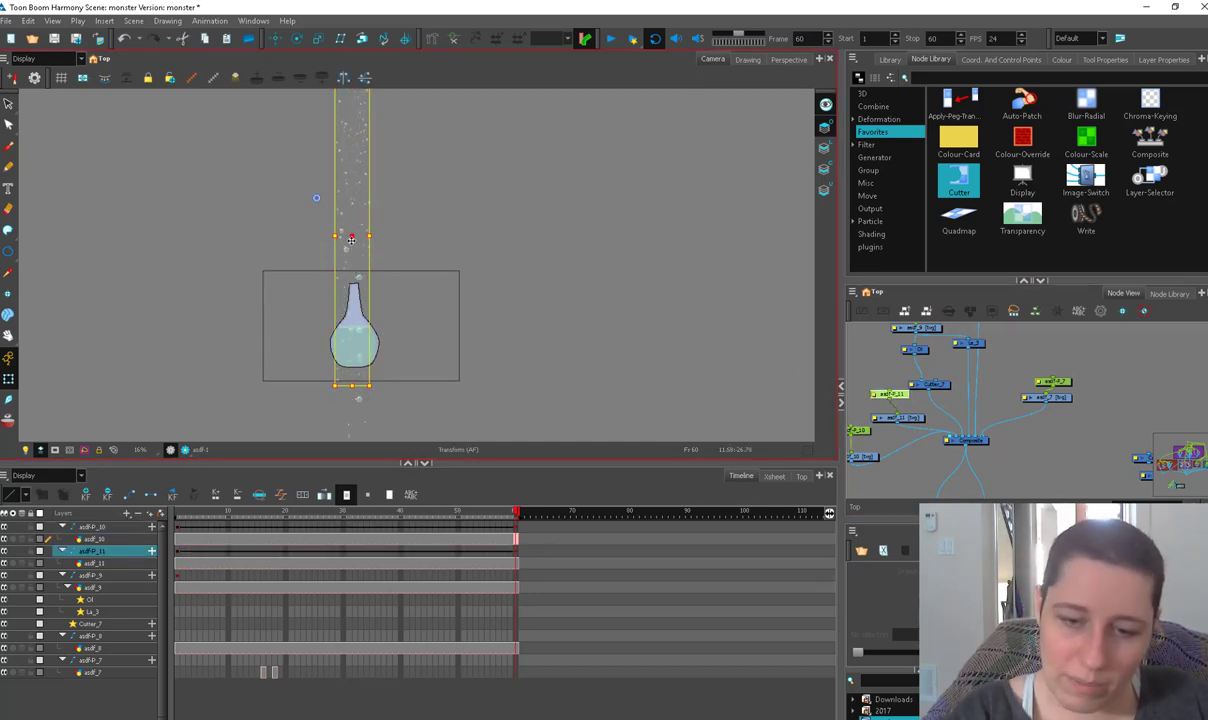
{"action": "scroll", "coordinate": [530, 415], "scroll_direction": "down", "scroll_amount": 1}
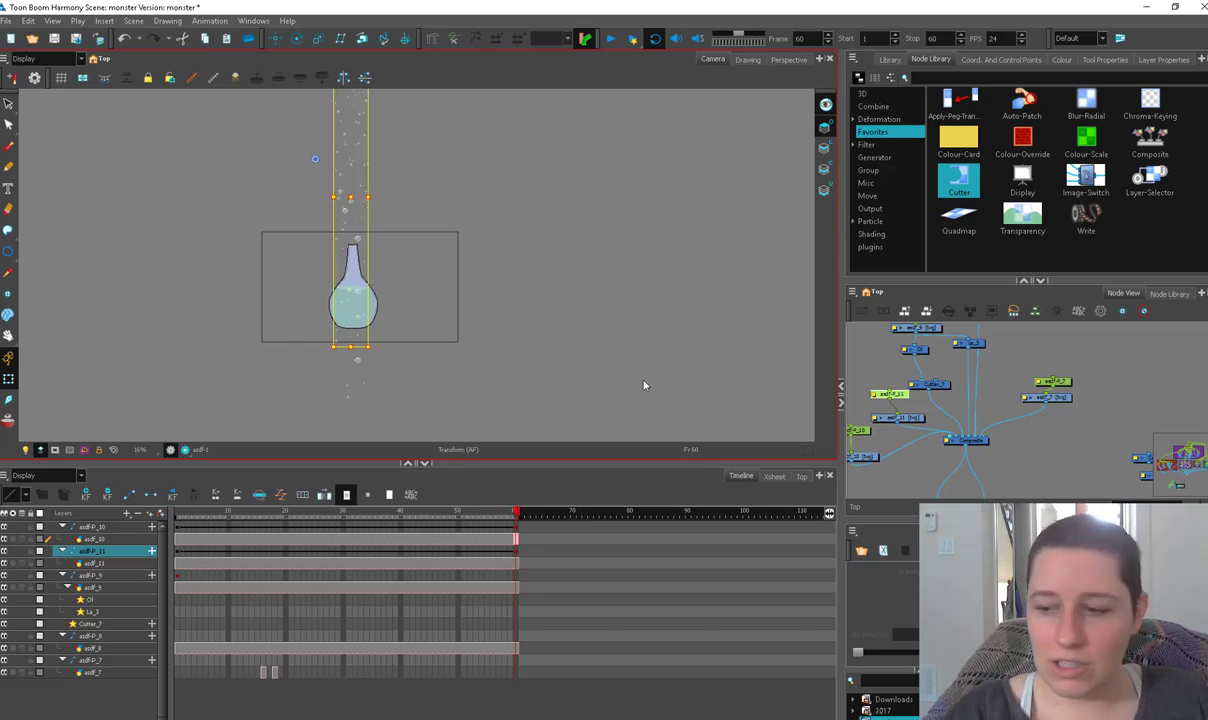
{"action": "left_click", "coordinate": [177, 512]}
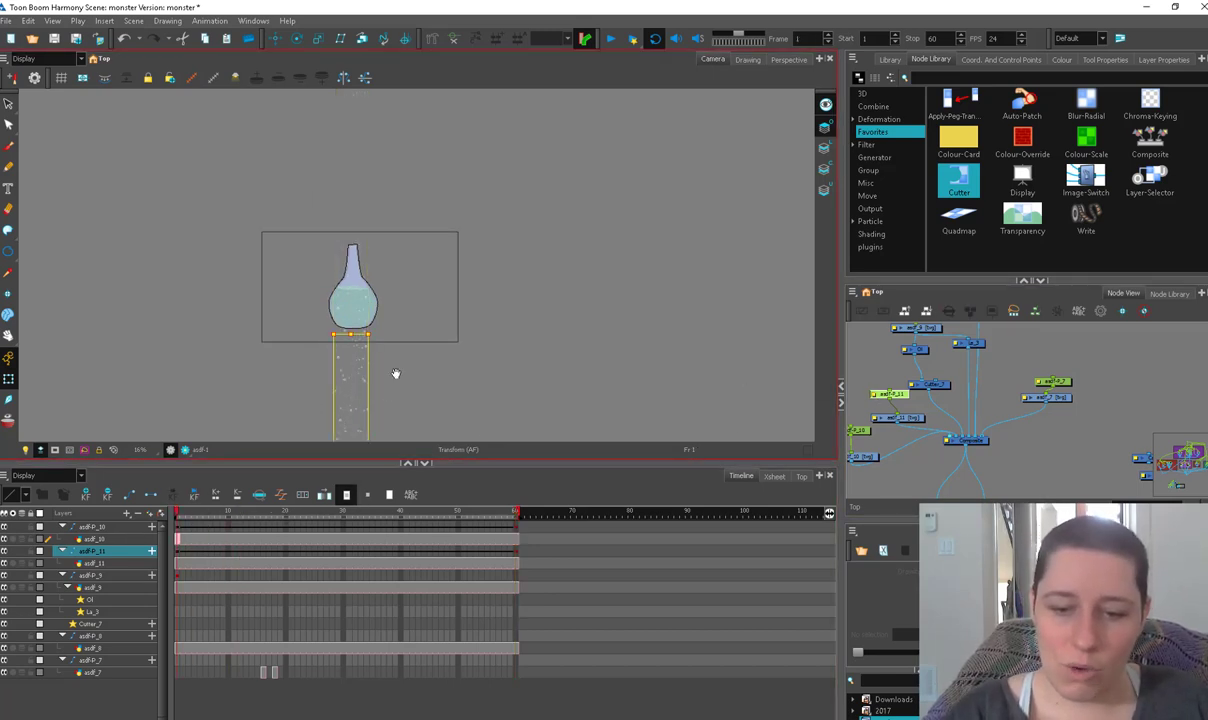
{"action": "left_click_drag", "start_coordinate": [396, 375], "coordinate": [388, 284]}
{"action": "mouse_move", "coordinate": [346, 396]}
{"action": "left_mouse_down"}
{"action": "mouse_move", "coordinate": [346, 425]}
{"action": "mouse_move", "coordinate": [346, 414]}
{"action": "left_mouse_up"}
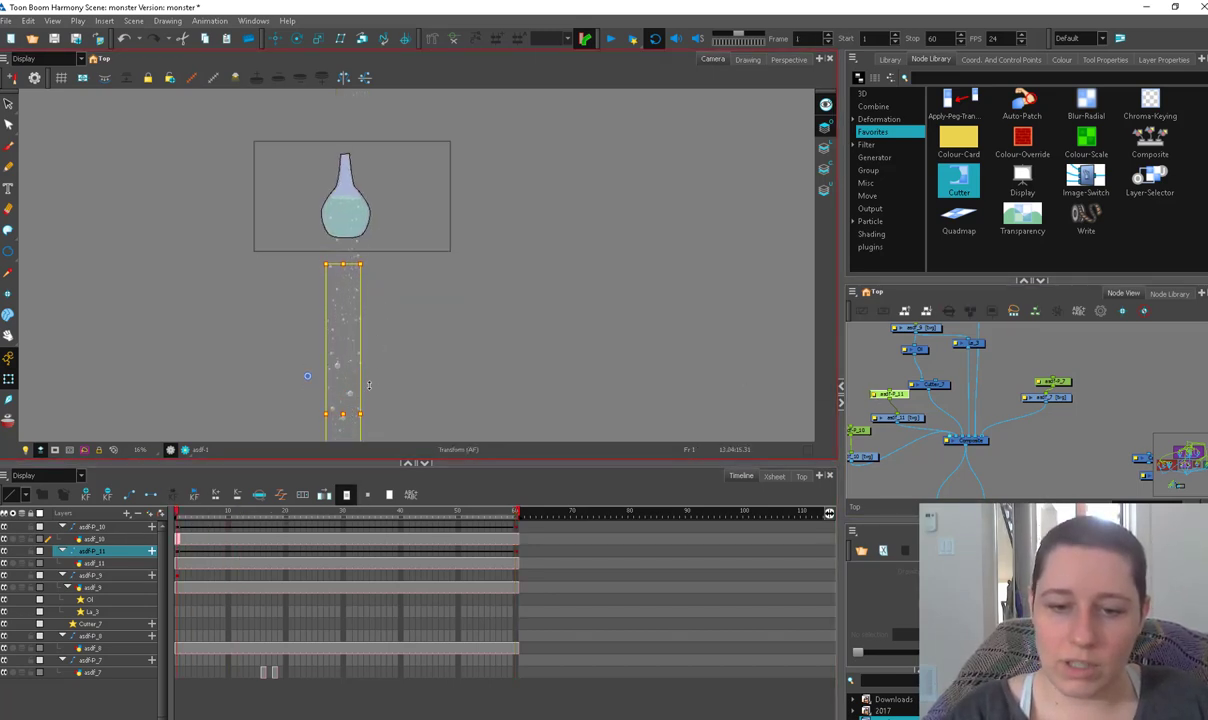
{"action": "scroll", "coordinate": [394, 423], "scroll_direction": "up", "scroll_amount": 3}
{"action": "key", "text": "2"}
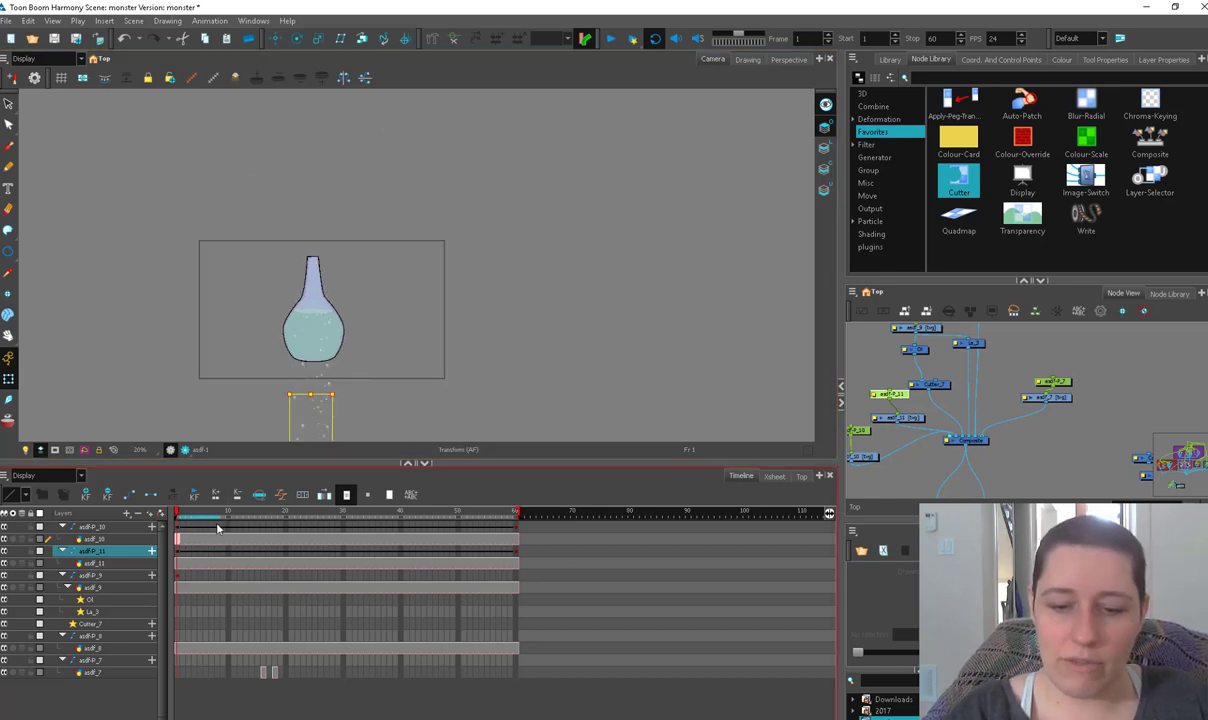
{"action": "mouse_move", "coordinate": [184, 517]}
{"action": "left_mouse_down"}
{"action": "mouse_move", "coordinate": [310, 518]}
{"action": "mouse_move", "coordinate": [163, 518]}
{"action": "left_mouse_up"}
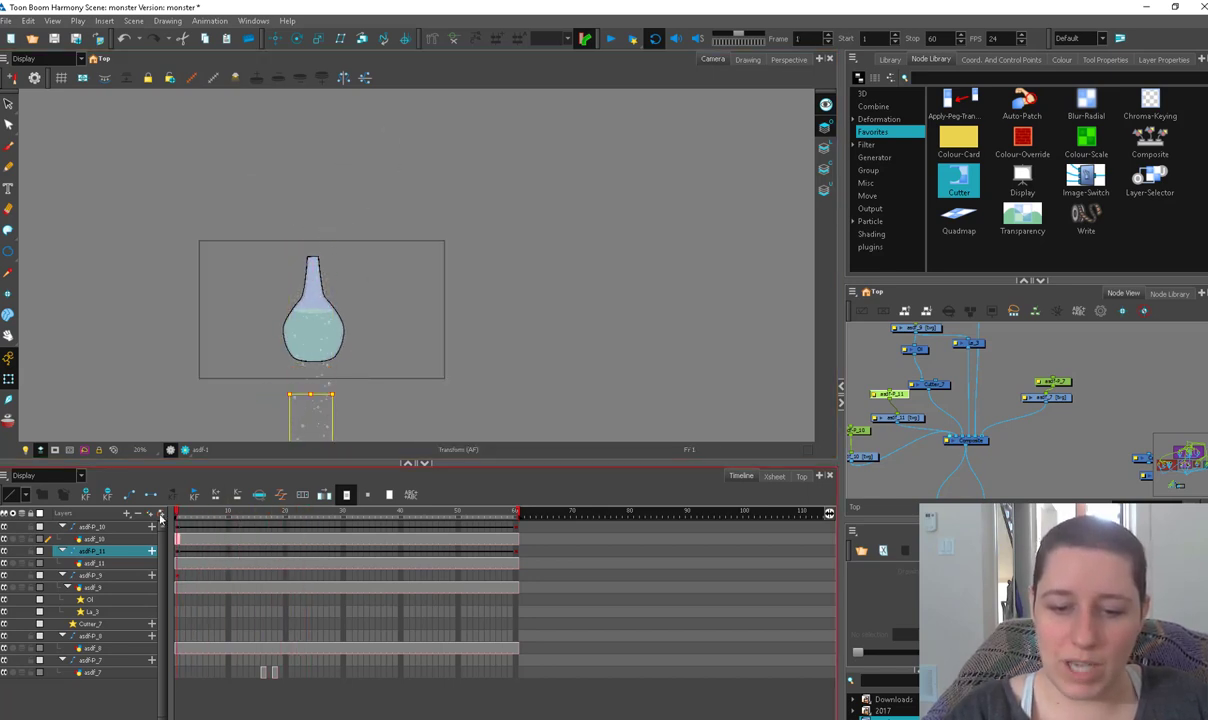
Lower the asdf-P_11 column further at frame 1 so a wider gap separates it from the bottle
{"action": "left_click_drag", "start_coordinate": [362, 376], "coordinate": [366, 213]}
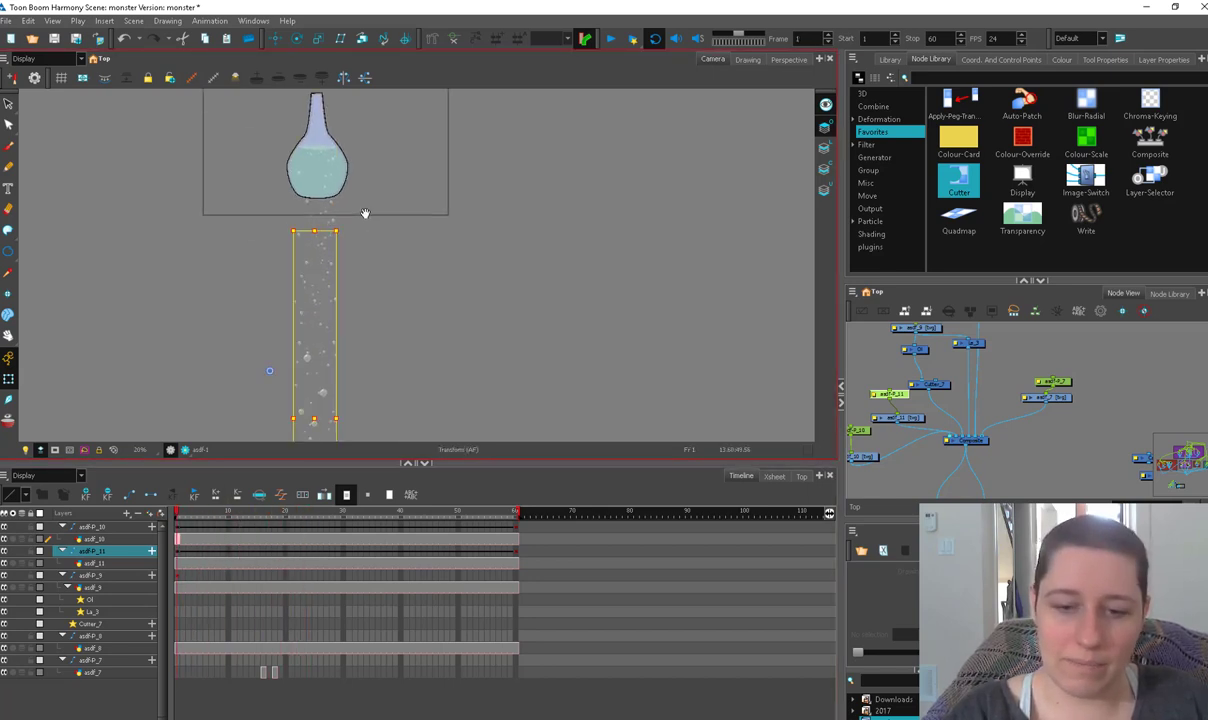
{"action": "key", "text": "1"}
{"action": "left_click_drag", "start_coordinate": [321, 371], "coordinate": [321, 424]}
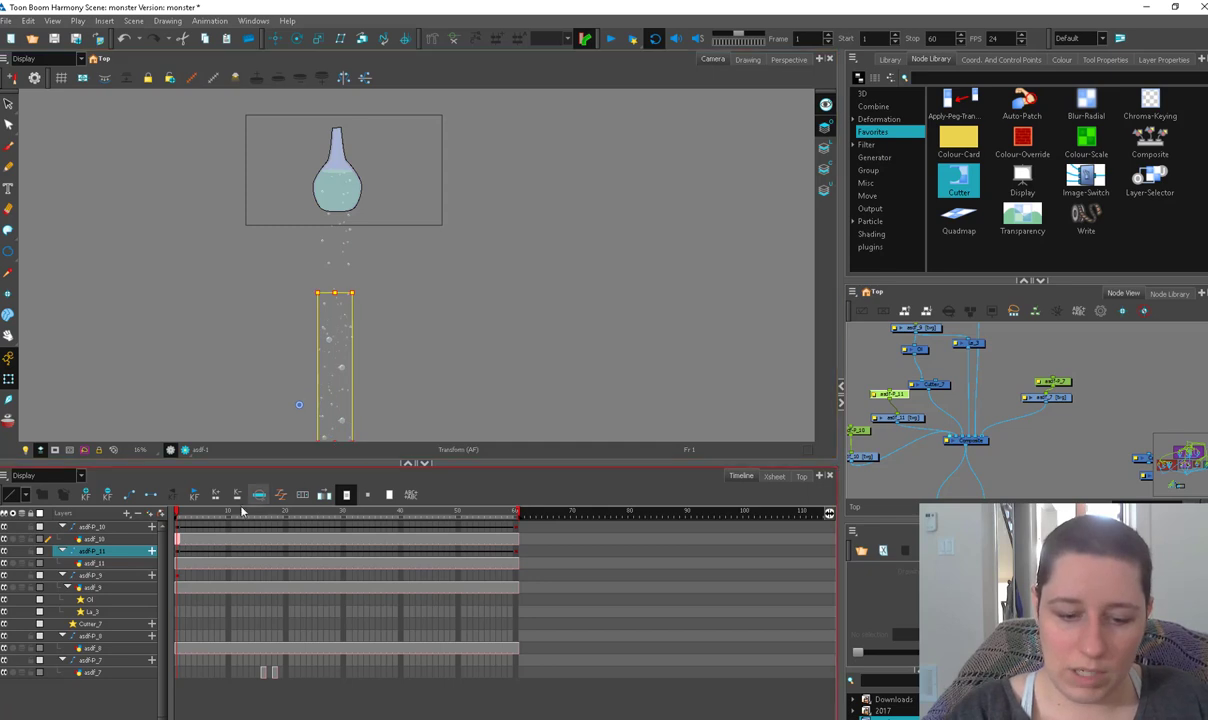
{"action": "left_click_drag", "start_coordinate": [212, 514], "coordinate": [172, 548]}
{"action": "left_click_drag", "start_coordinate": [470, 328], "coordinate": [483, 337]}
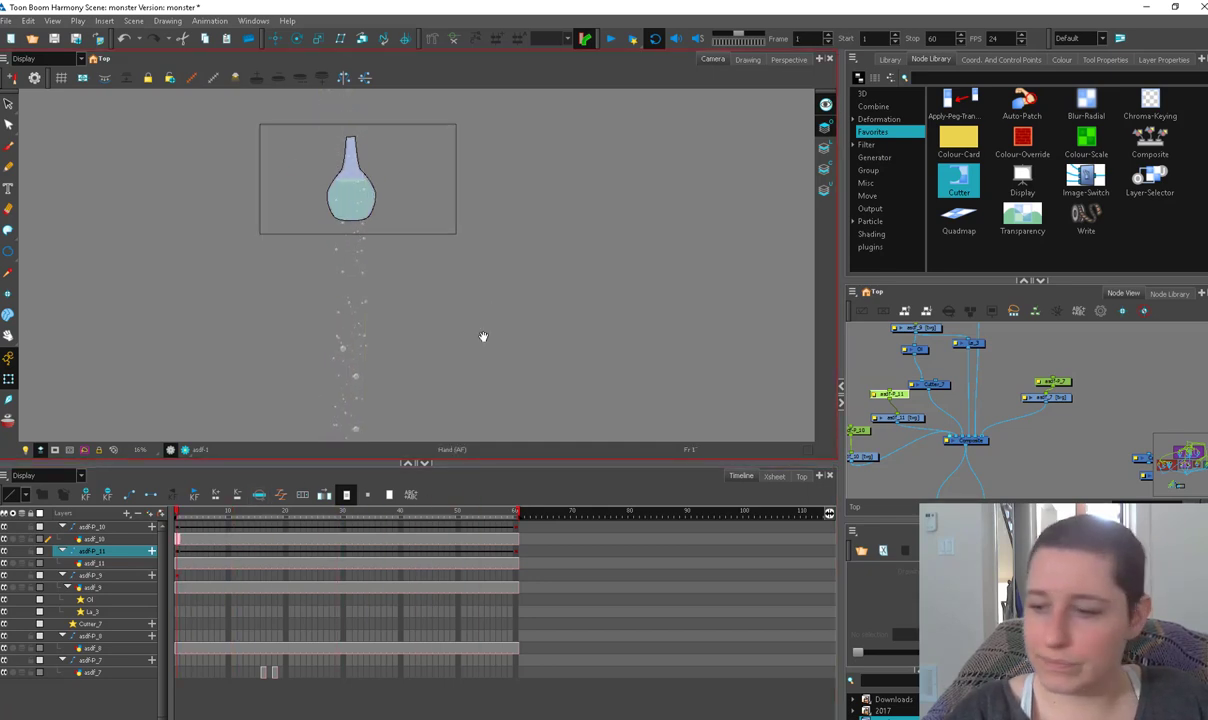
{"action": "left_click_drag", "start_coordinate": [483, 337], "coordinate": [464, 421]}
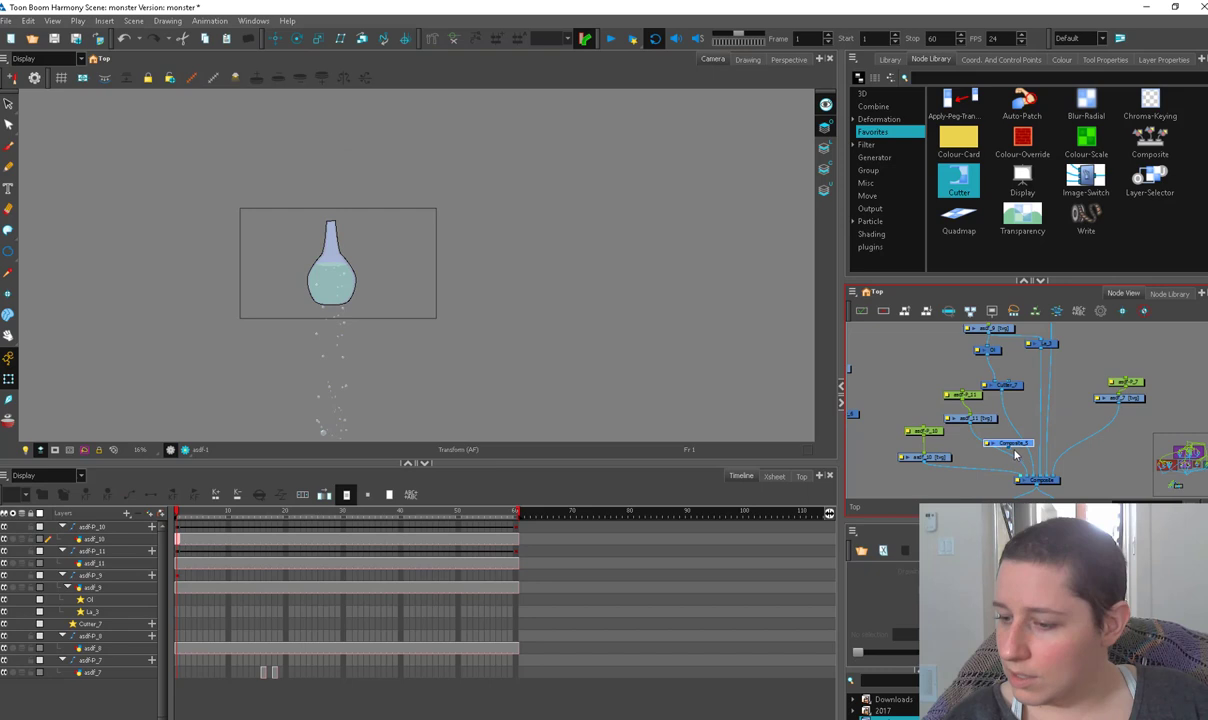
Combine the asdf_10 and asdf_11 bubble layers in Composite_5 and connect its output to Cutter_7's image input
{"action": "left_click_drag", "start_coordinate": [1010, 448], "coordinate": [982, 434]}
{"action": "scroll", "coordinate": [1003, 384], "scroll_direction": "up", "scroll_amount": 1}
{"action": "scroll", "coordinate": [1003, 384], "scroll_direction": "up", "scroll_amount": 1}
{"action": "left_click_drag", "start_coordinate": [1003, 368], "coordinate": [1004, 393]}
{"action": "left_click", "coordinate": [1017, 373]}
Play back the masked bubble animation close up on the bottle, and stop it at frame 32
{"action": "key", "text": "space"}
{"action": "key", "text": "2"}
{"action": "key", "text": "2"}
{"action": "key", "text": "2"}
{"action": "key", "text": "2"}
{"action": "key", "text": "2"}
{"action": "left_click_drag", "start_coordinate": [405, 319], "coordinate": [543, 344]}
{"action": "left_click", "coordinate": [611, 39]}
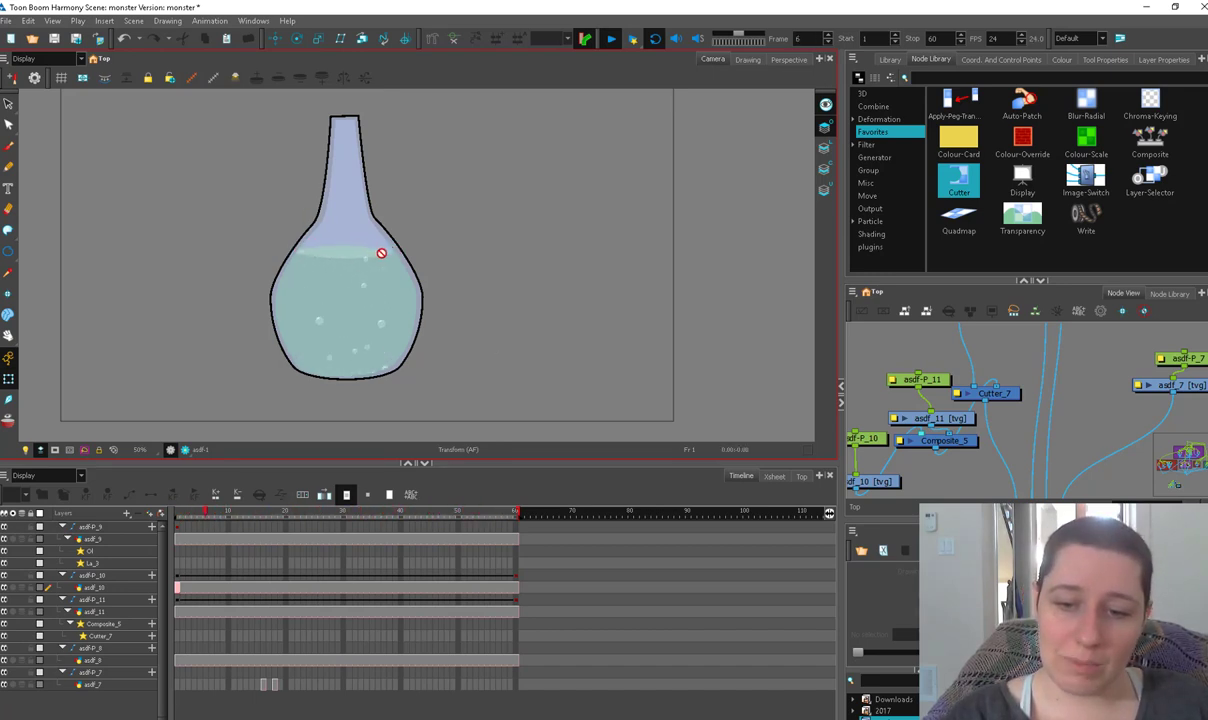
{"action": "left_click", "coordinate": [322, 254]}
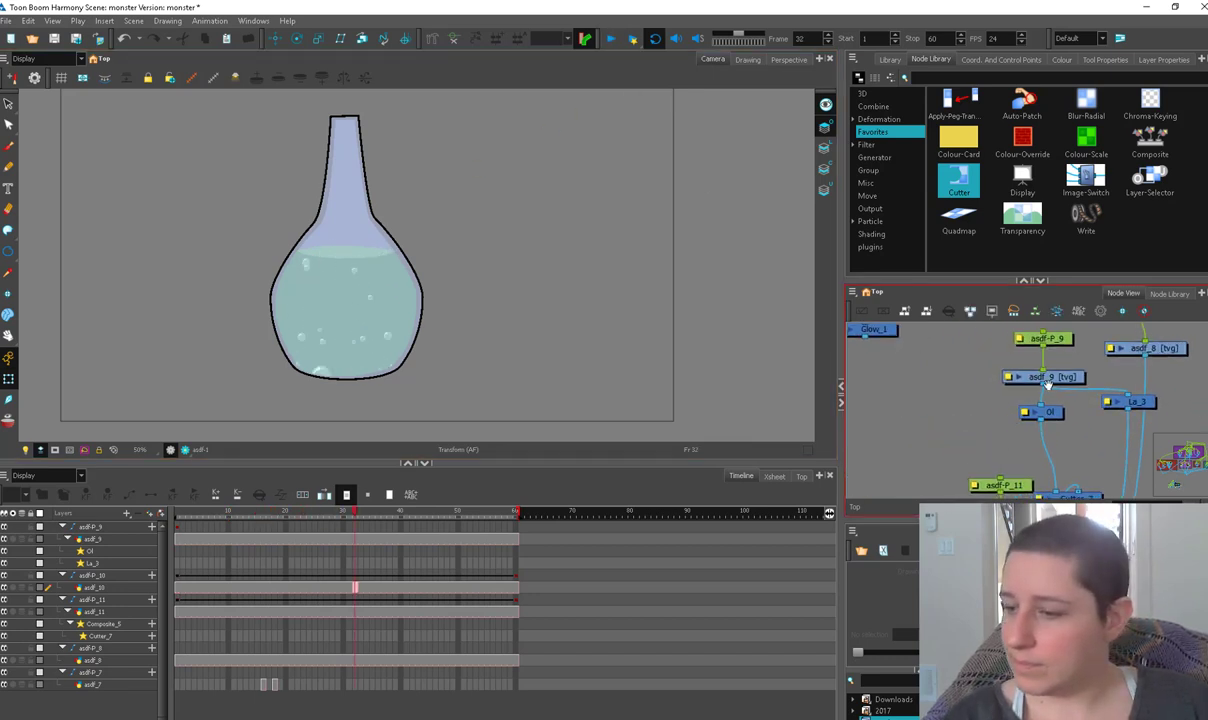
Reshape the top edge of the dark red liquid shape on asdf_9 into a slightly higher arc with the Contour Editor
{"action": "key", "text": "alt+q"}
{"action": "key", "text": "2"}
{"action": "left_click_drag", "start_coordinate": [331, 209], "coordinate": [304, 331]}
{"action": "left_click", "coordinate": [256, 411]}
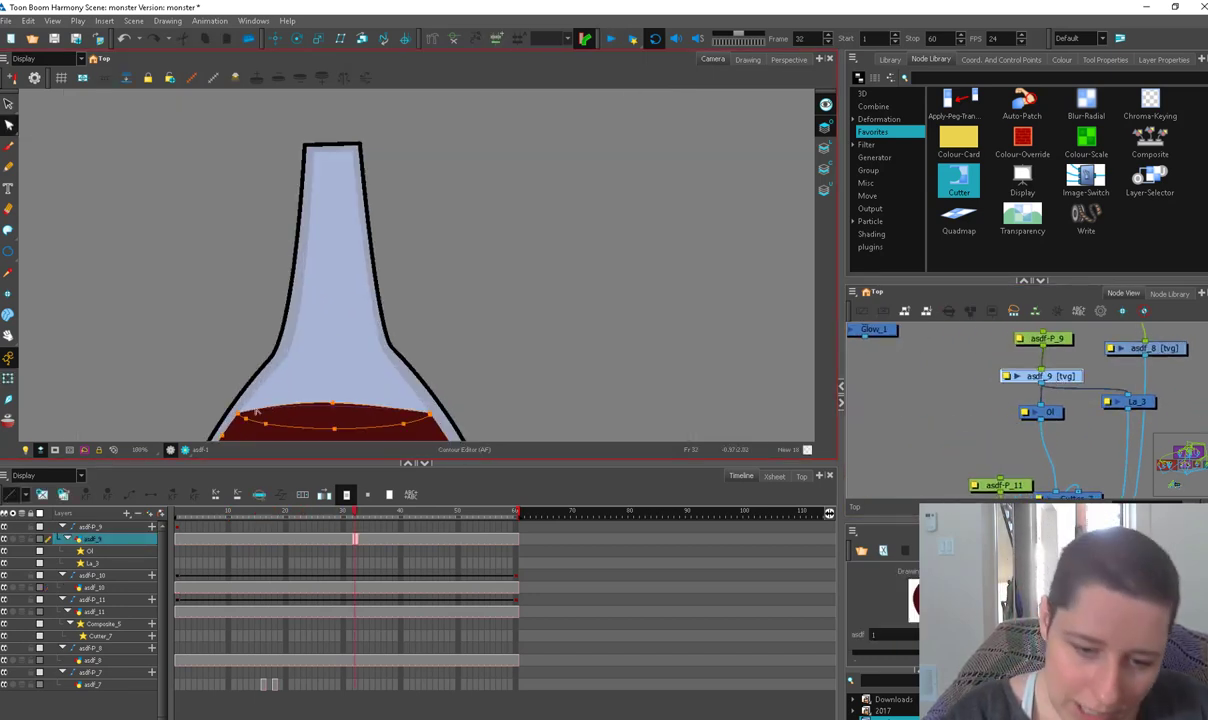
{"action": "left_click", "coordinate": [252, 413]}
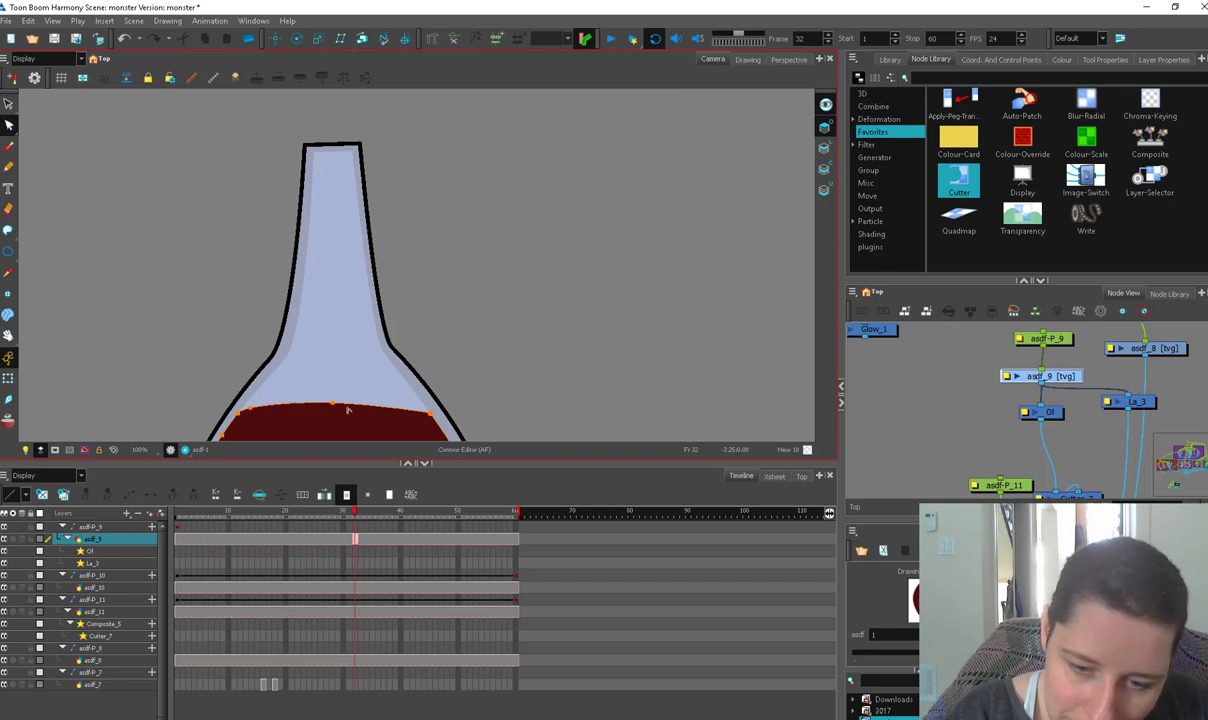
{"action": "mouse_move", "coordinate": [348, 410]}
{"action": "left_mouse_down"}
{"action": "mouse_move", "coordinate": [337, 410]}
{"action": "mouse_move", "coordinate": [352, 390]}
{"action": "left_mouse_up"}
{"action": "left_click_drag", "start_coordinate": [424, 404], "coordinate": [428, 406]}
{"action": "left_click", "coordinate": [540, 258]}
{"action": "key", "text": "1"}
{"action": "key", "text": "1"}
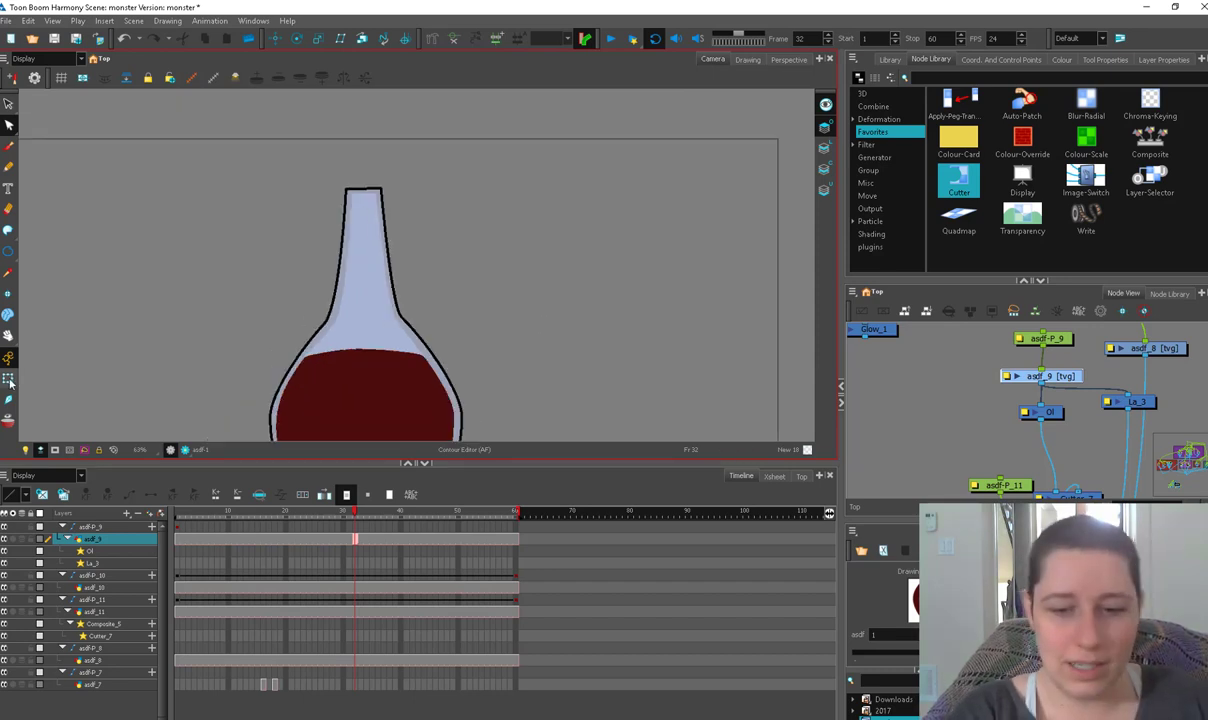
Switch to the Transform tool, play the animation, and examine the bubbles at the liquid's surface on frame 57
{"action": "left_click", "coordinate": [8, 379]}
{"action": "key", "text": "1"}
{"action": "left_click", "coordinate": [611, 40]}
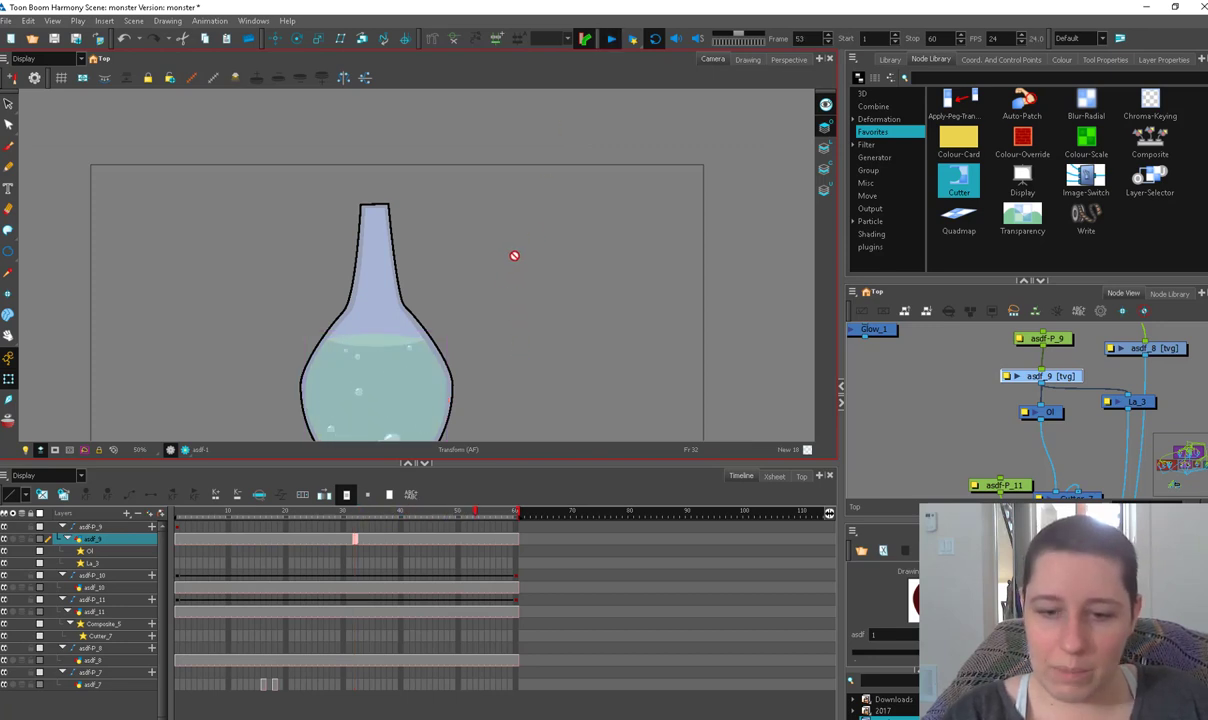
{"action": "left_click", "coordinate": [610, 40]}
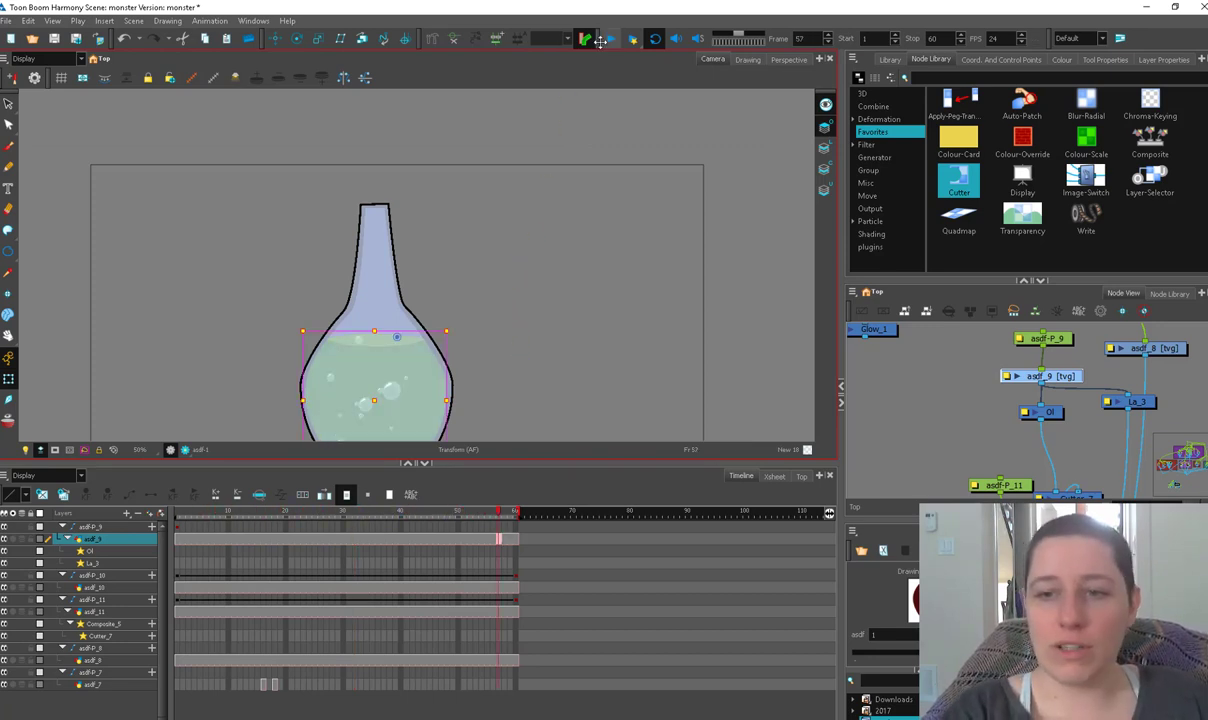
{"action": "left_click_drag", "start_coordinate": [447, 288], "coordinate": [482, 210]}
{"action": "key", "text": "2"}
{"action": "key", "text": "2"}
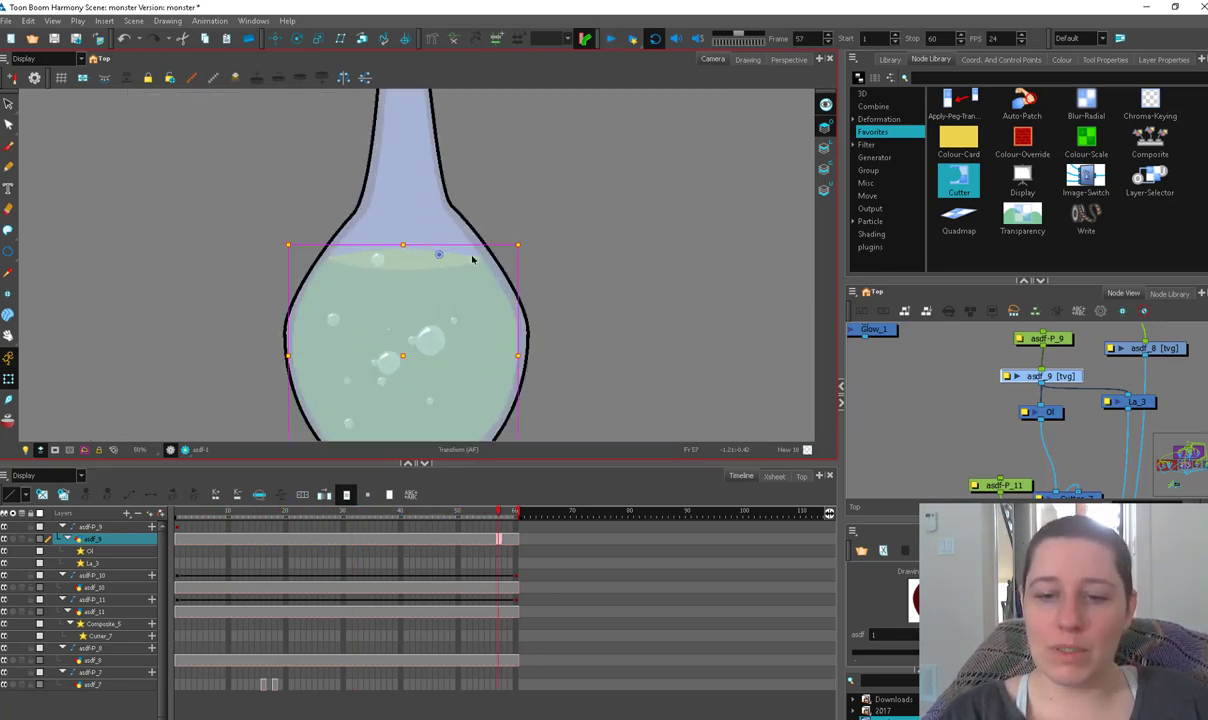
{"action": "left_click_drag", "start_coordinate": [597, 284], "coordinate": [585, 317]}
{"action": "scroll", "coordinate": [304, 349], "scroll_direction": "down", "scroll_amount": 2}
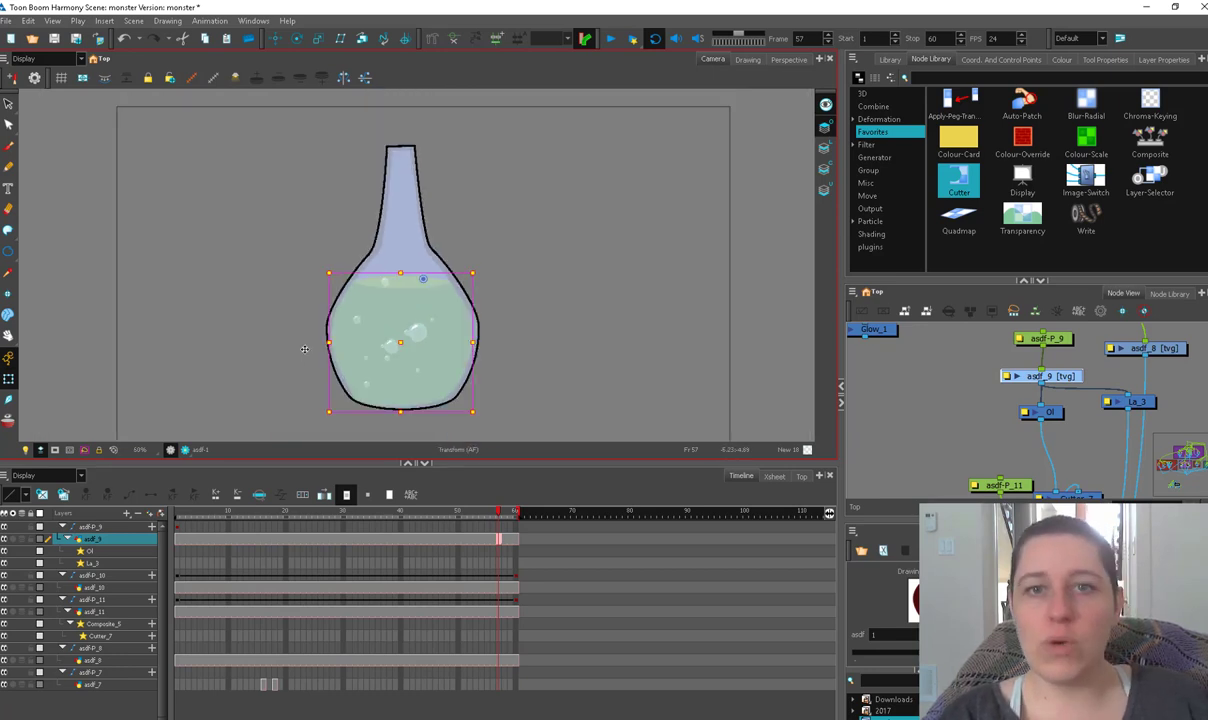
Deselect the liquid layer and play the whole bubble animation from frame 1
{"action": "left_click", "coordinate": [503, 347]}
{"action": "key", "text": "1"}
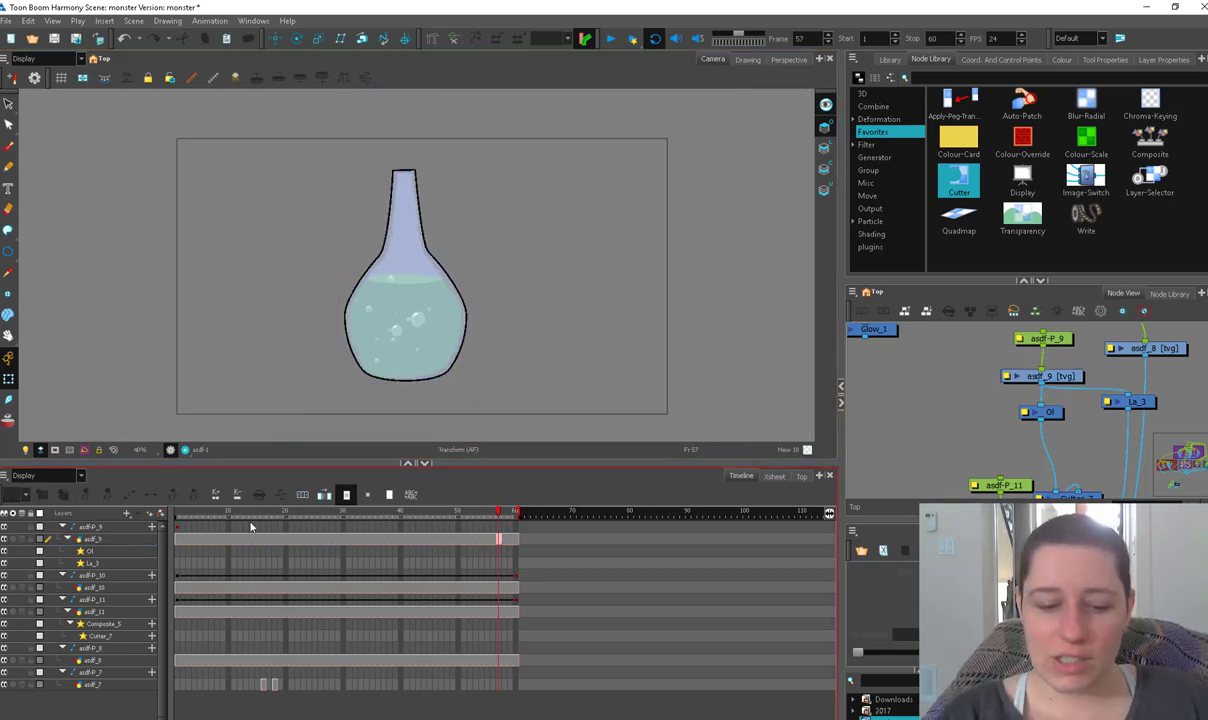
{"action": "left_click_drag", "start_coordinate": [232, 515], "coordinate": [150, 522]}
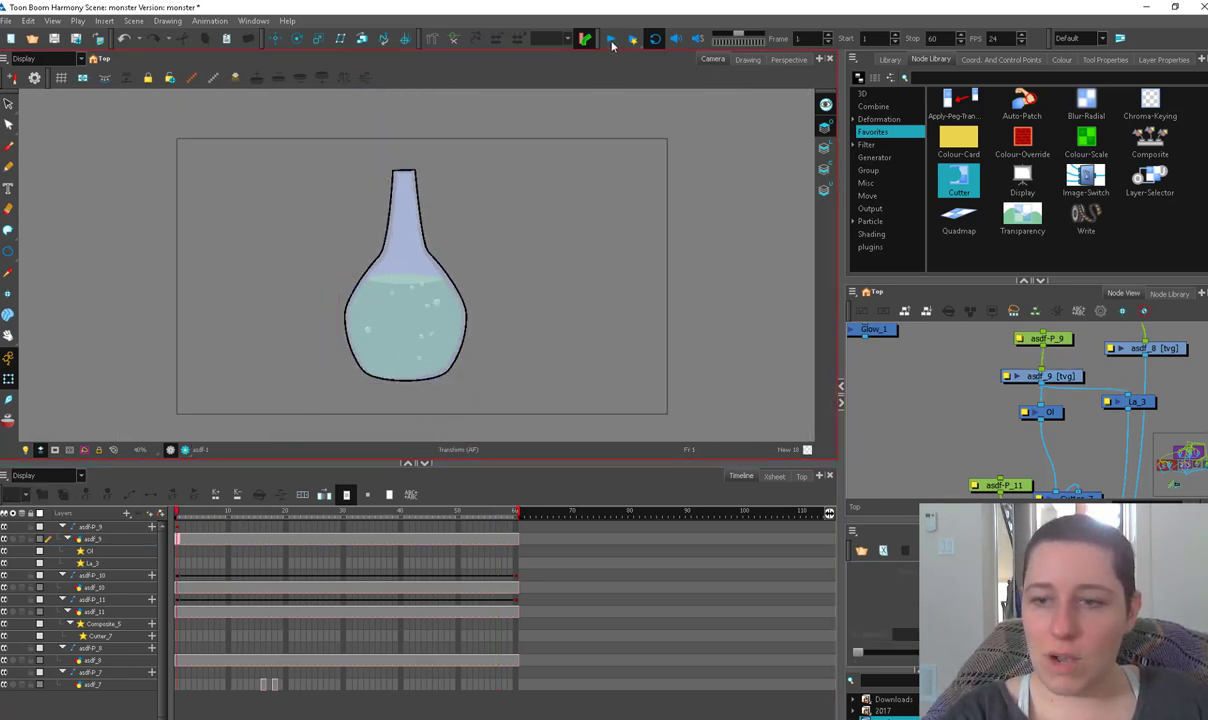
{"action": "left_click", "coordinate": [611, 39]}
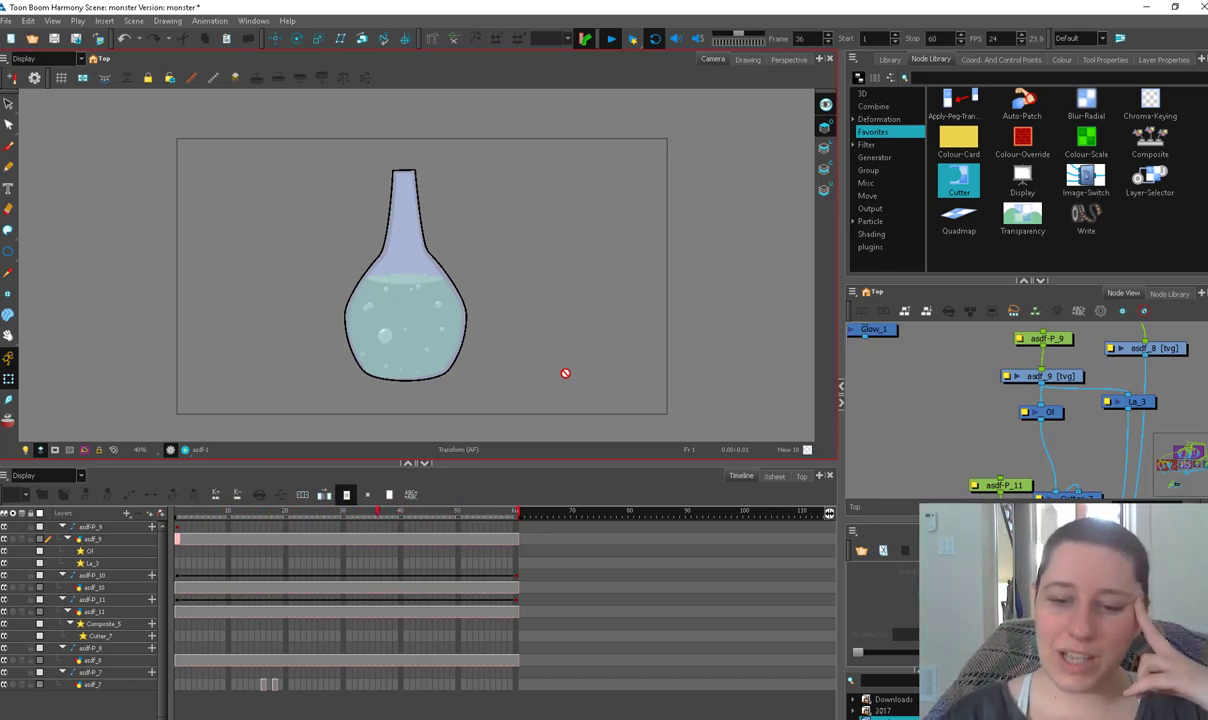
{"action": "left_click", "coordinate": [612, 39]}
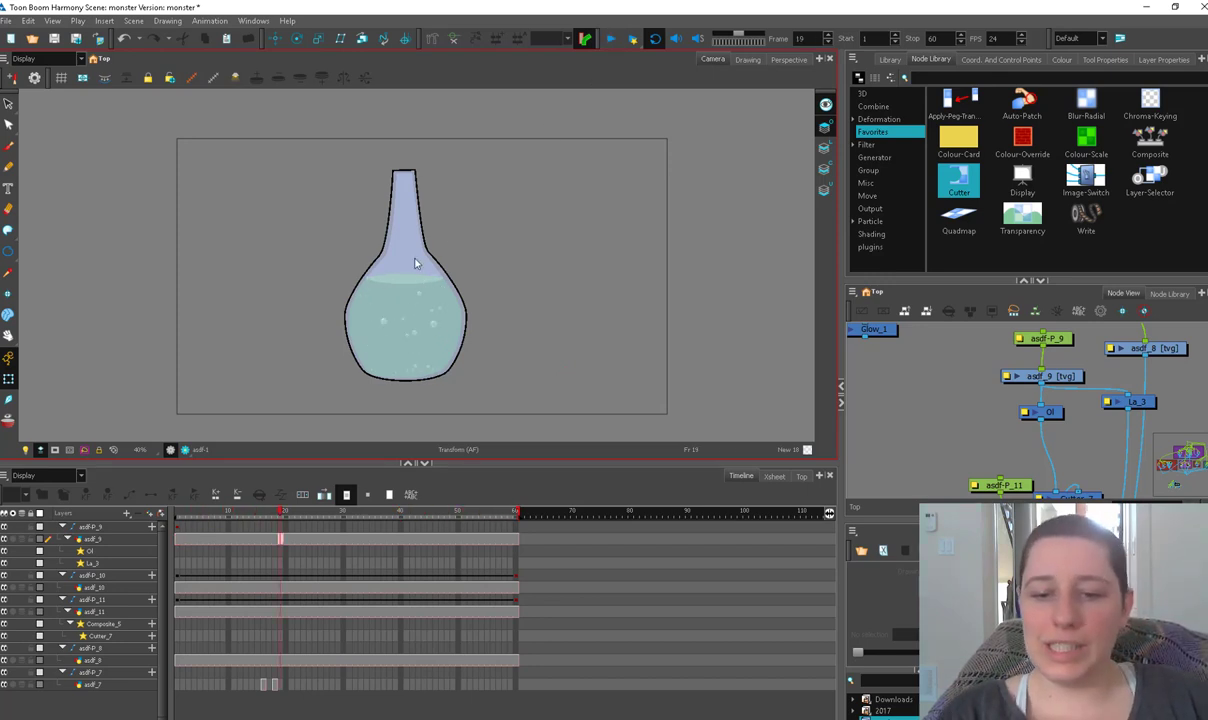
Erase across the bubble at the liquid's surface on asdf_10 at frame 14, and delete its lower part
{"action": "scroll", "coordinate": [417, 263], "scroll_direction": "up", "scroll_amount": 5}
{"action": "key", "text": "alt+b"}
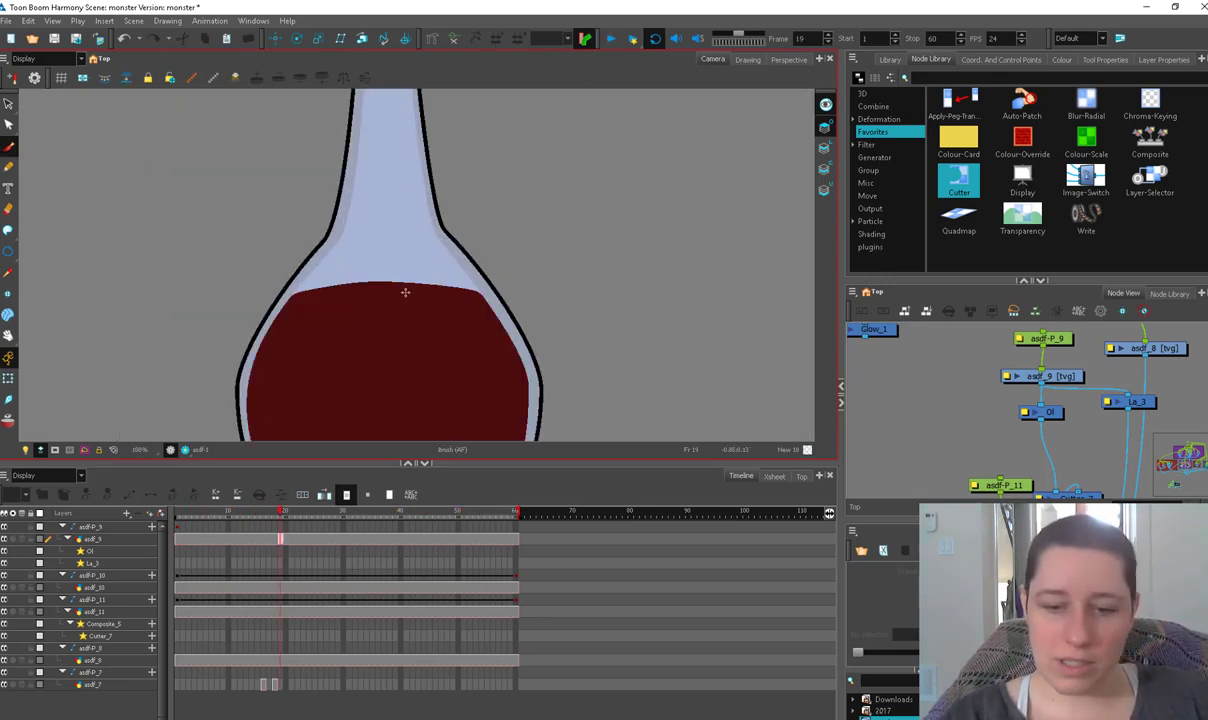
{"action": "key", "text": "shift+t"}
{"action": "scroll", "coordinate": [415, 320], "scroll_direction": "up", "scroll_amount": 3}
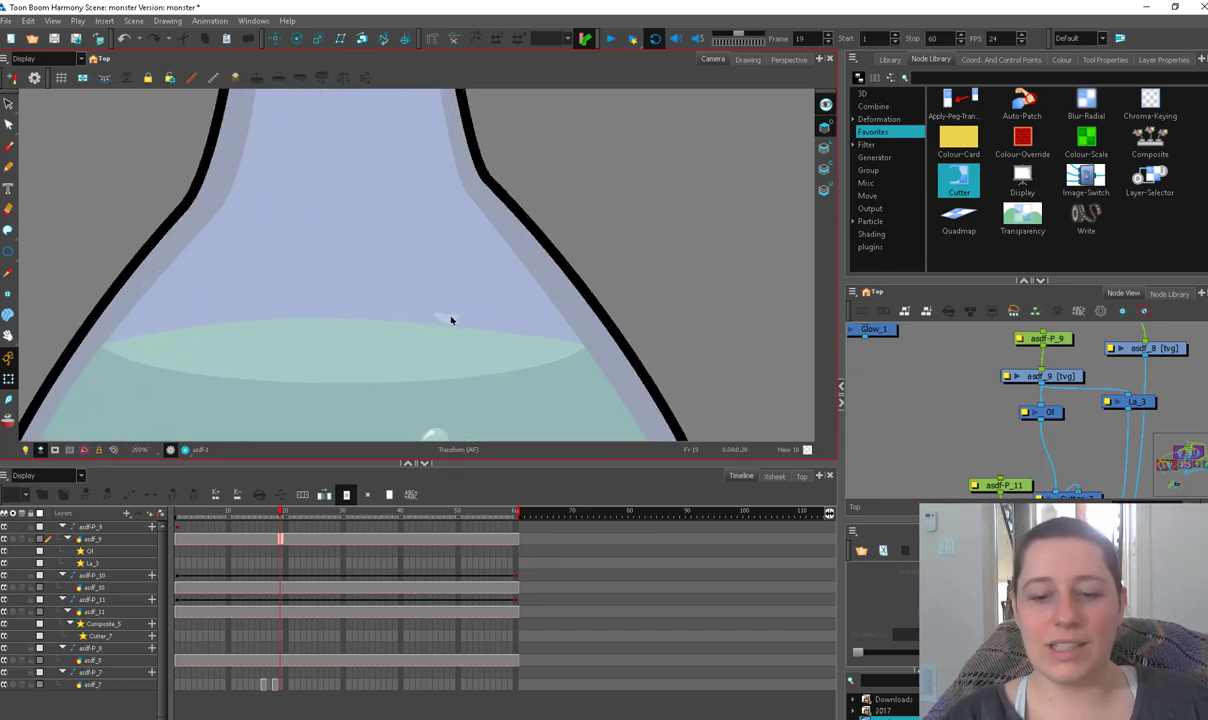
{"action": "left_click", "coordinate": [279, 541]}
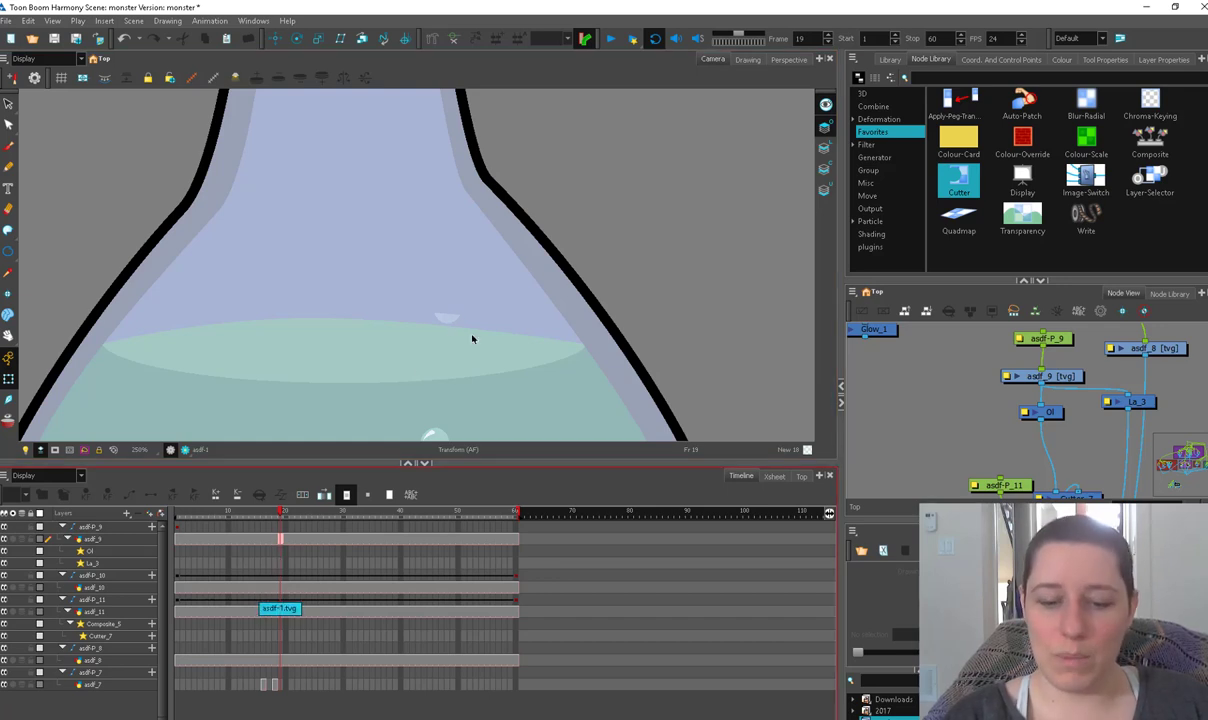
{"action": "key", "text": "alt+s"}
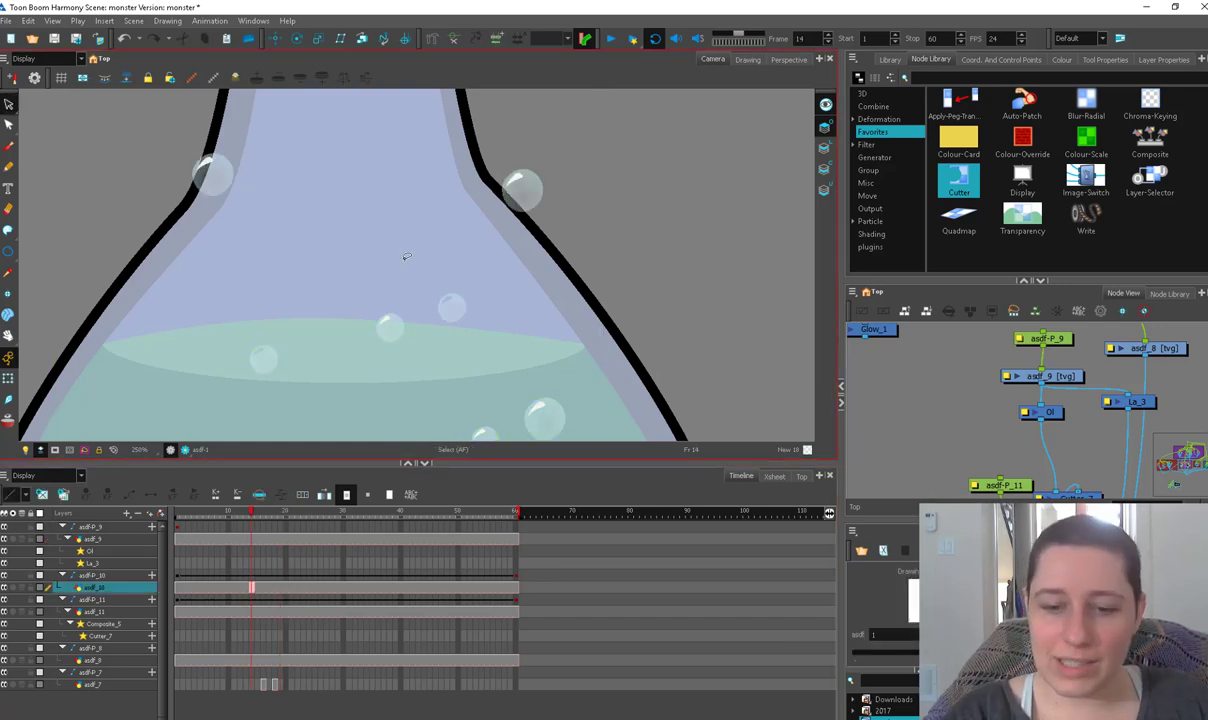
{"action": "key", "text": "alt+e"}
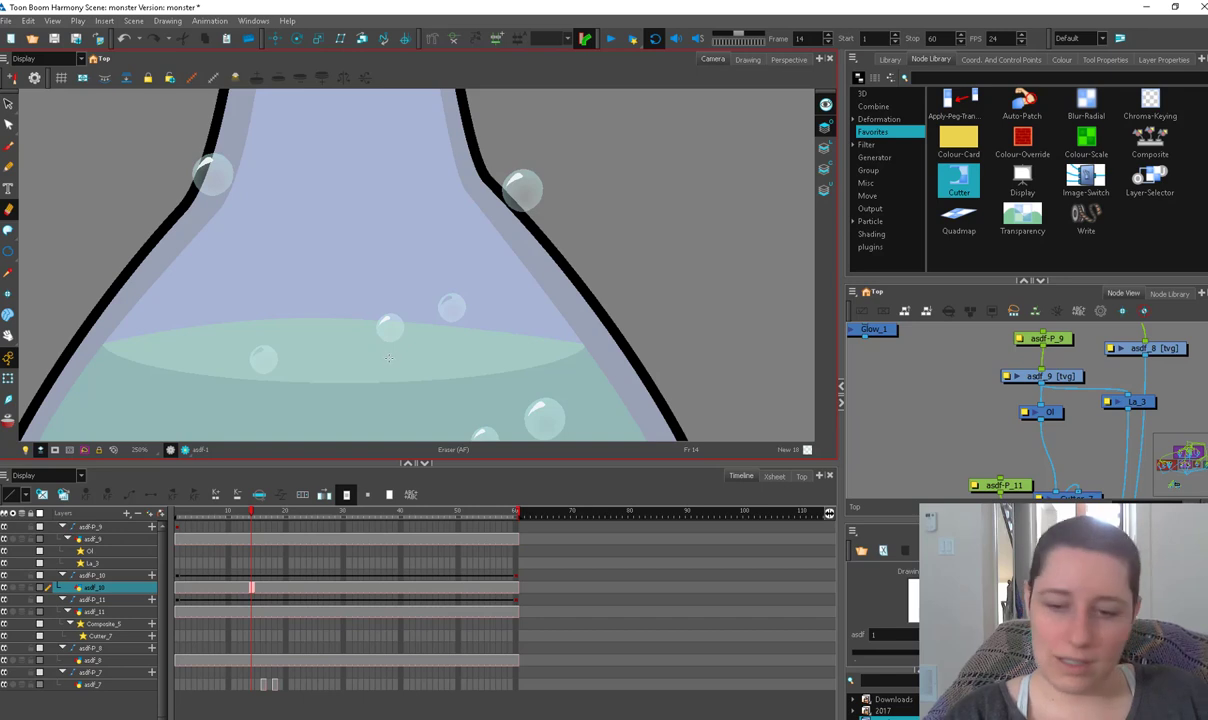
{"action": "scroll", "coordinate": [360, 365], "scroll_direction": "up", "scroll_amount": 3}
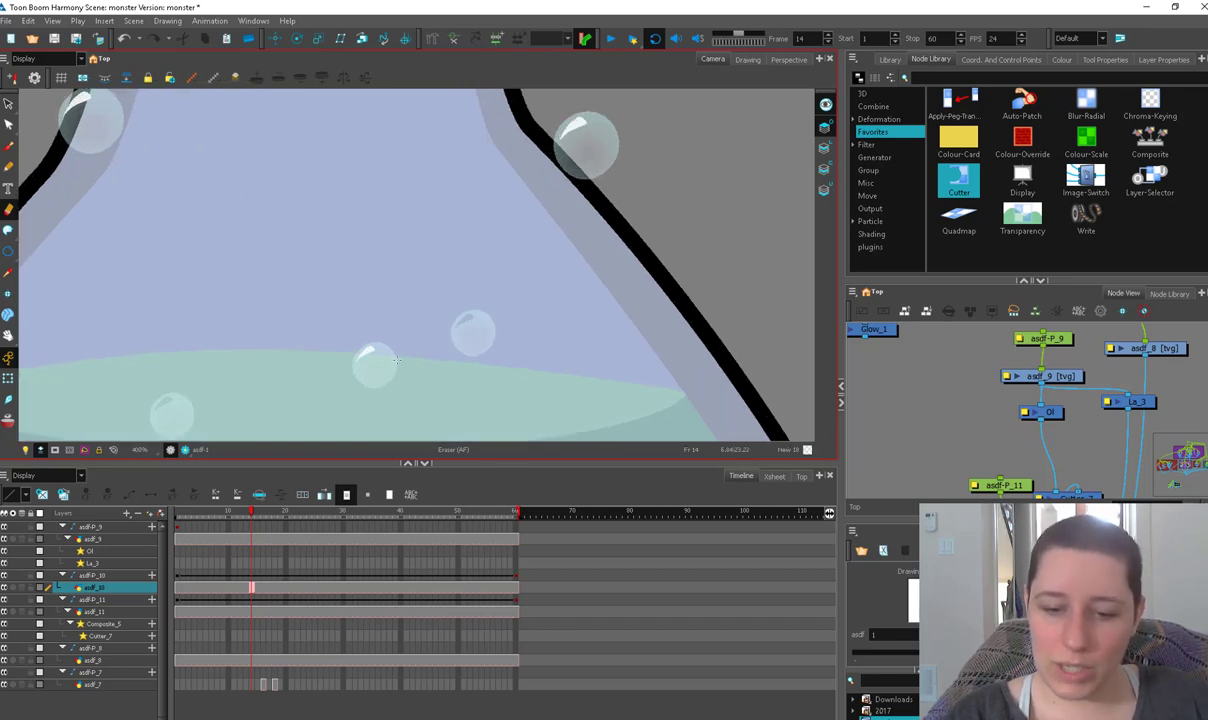
{"action": "left_click_drag", "start_coordinate": [347, 369], "coordinate": [372, 352]}
{"action": "key", "text": "alt+s"}
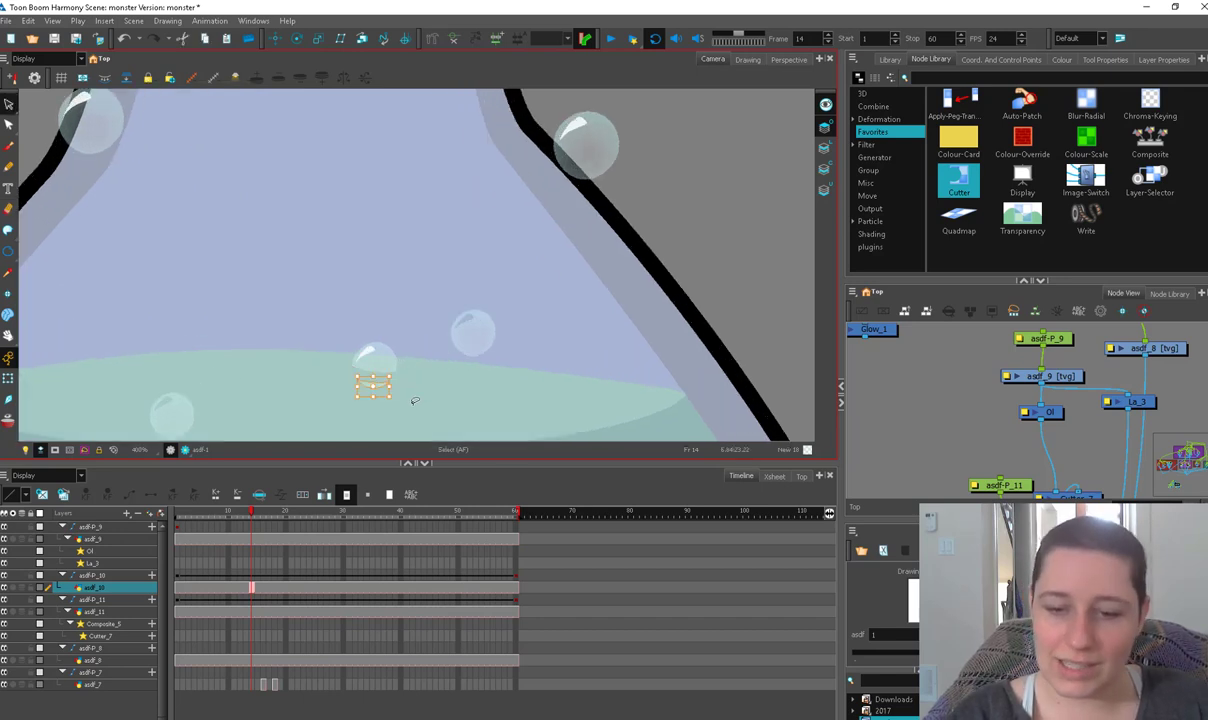
{"action": "key", "text": "alt+b"}
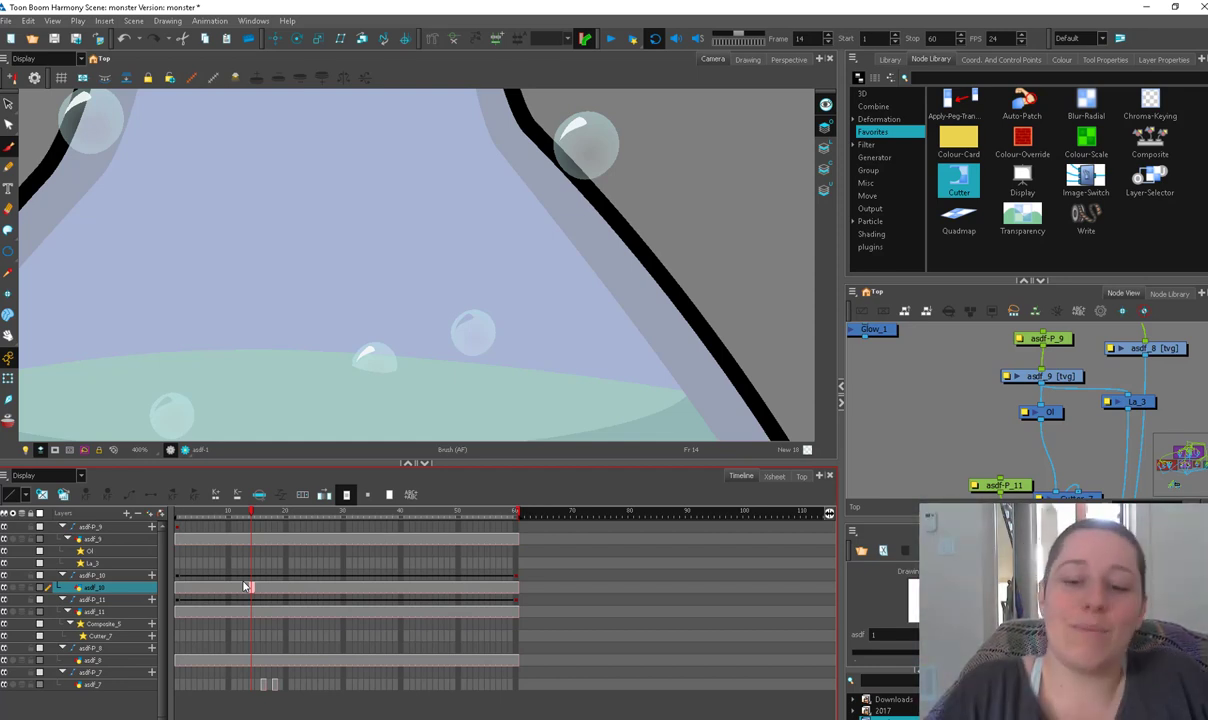
{"action": "scroll", "coordinate": [245, 586], "scroll_direction": "down", "scroll_amount": 3}
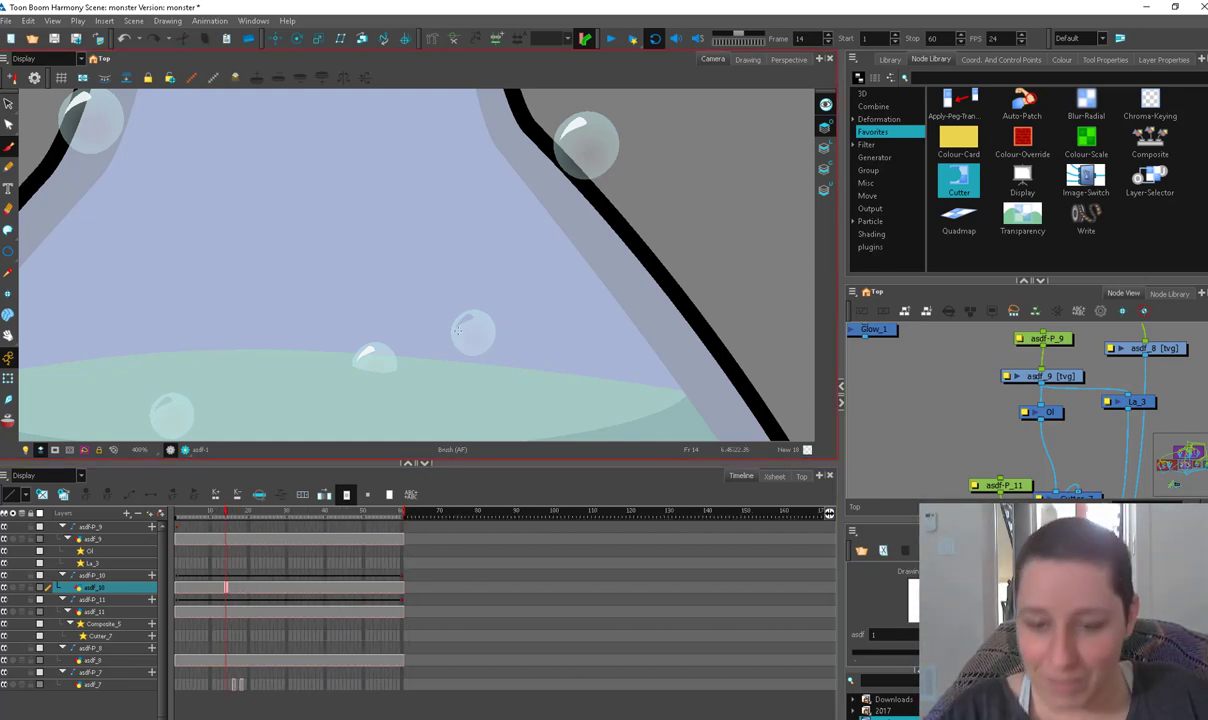
{"action": "scroll", "coordinate": [465, 379], "scroll_direction": "down", "scroll_amount": 10}
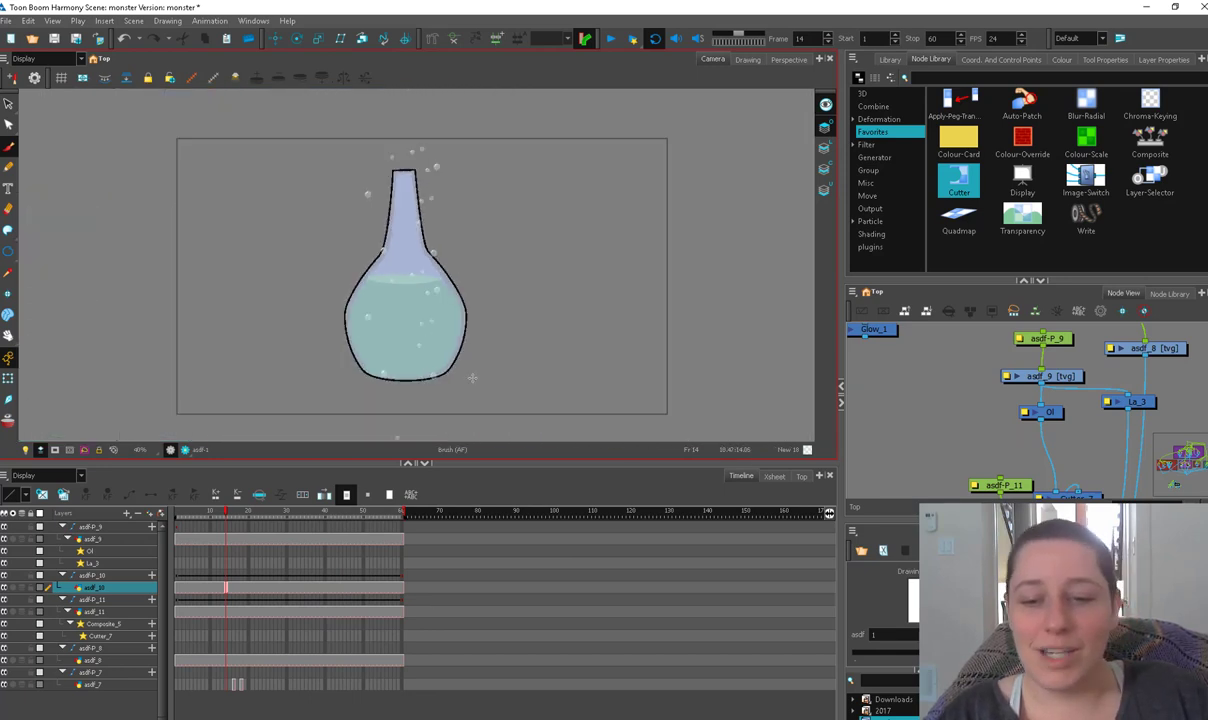
{"action": "scroll", "coordinate": [482, 332], "scroll_direction": "up", "scroll_amount": 4}
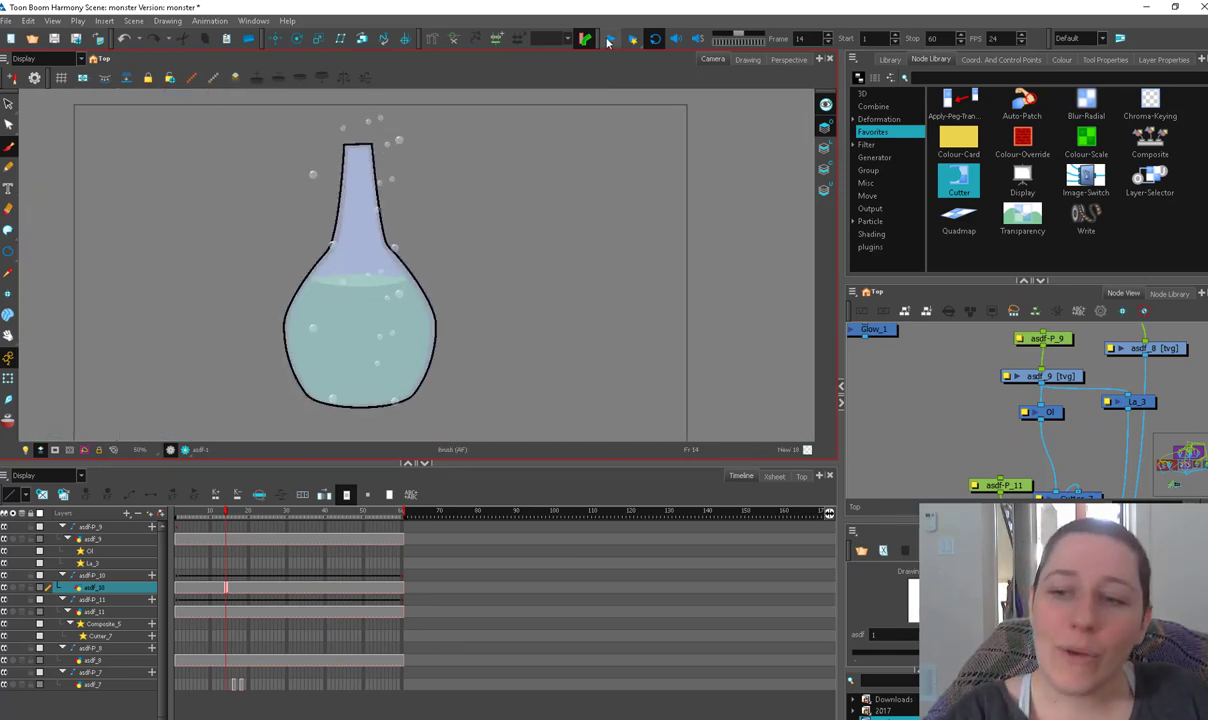